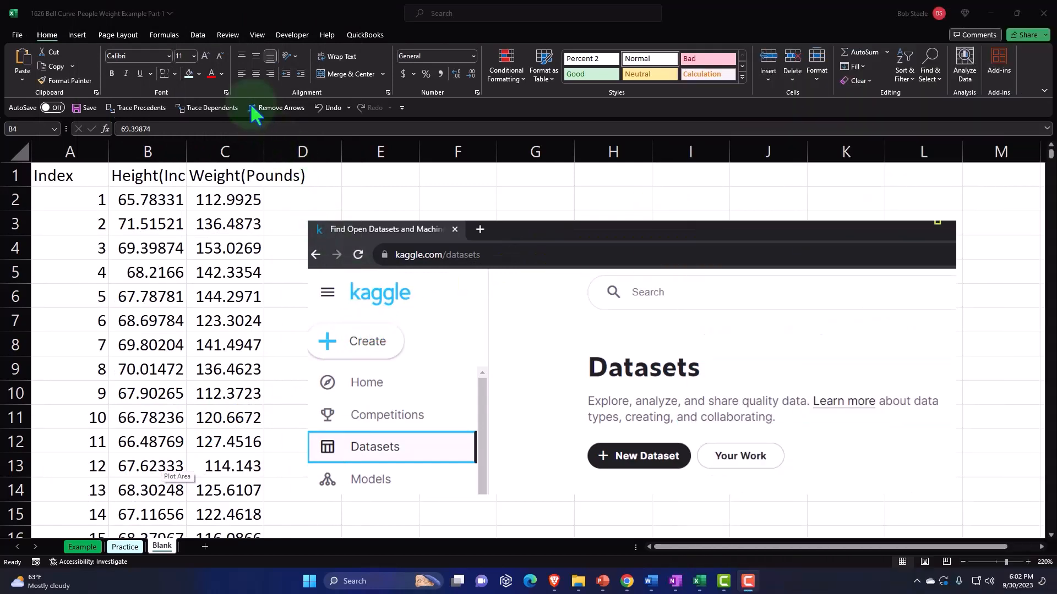
pyautogui.click(201, 34)
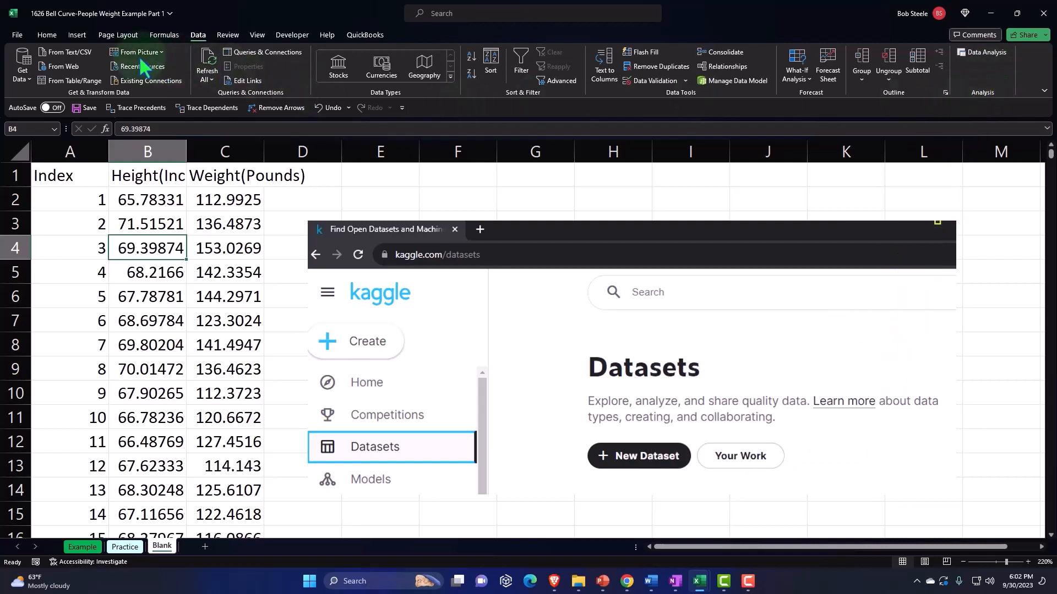
pyautogui.click(47, 34)
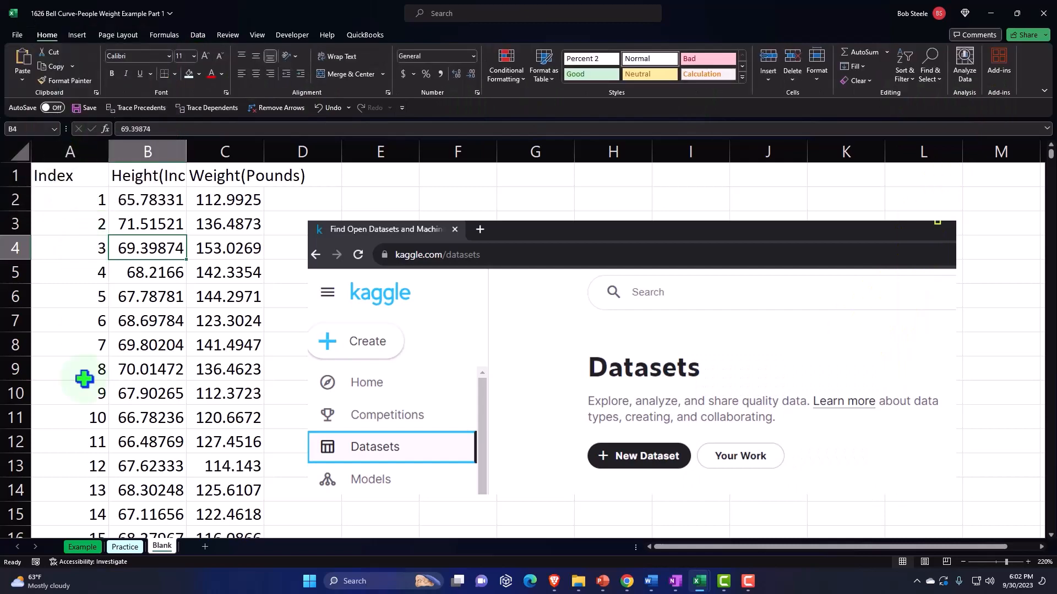
# Examine the Example sheet's height and weight table, distribution columns and bell curve chart
pyautogui.click(88, 548)
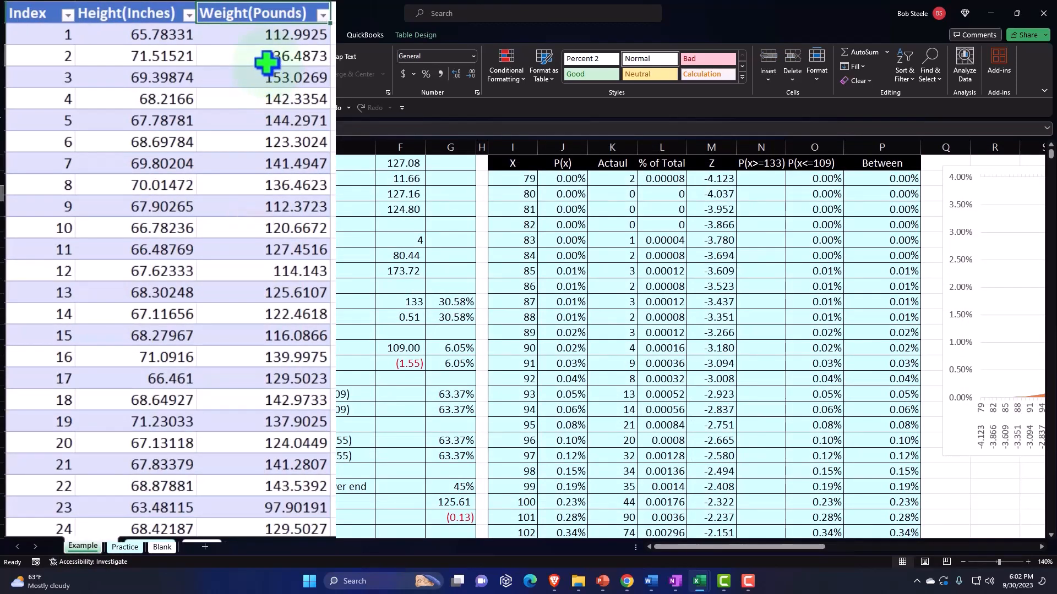
pyautogui.click(208, 193)
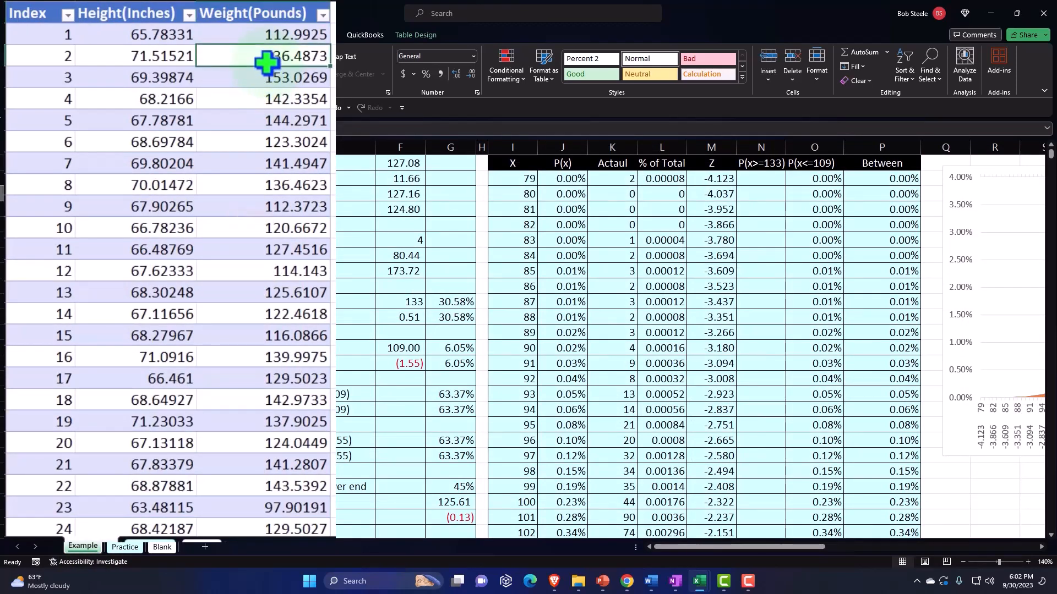
pyautogui.press('Left')
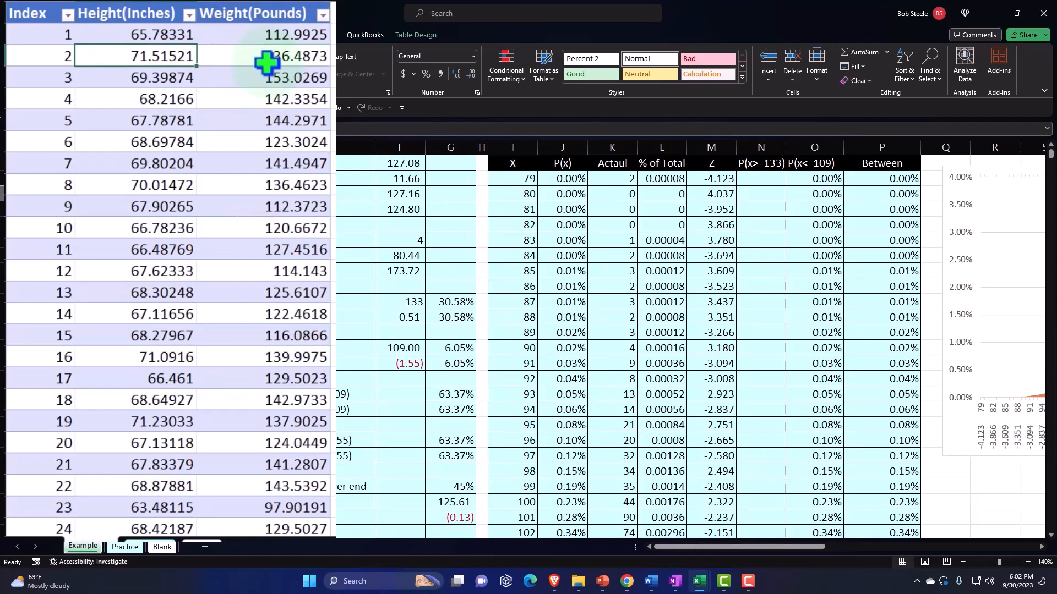
pyautogui.press('Right')
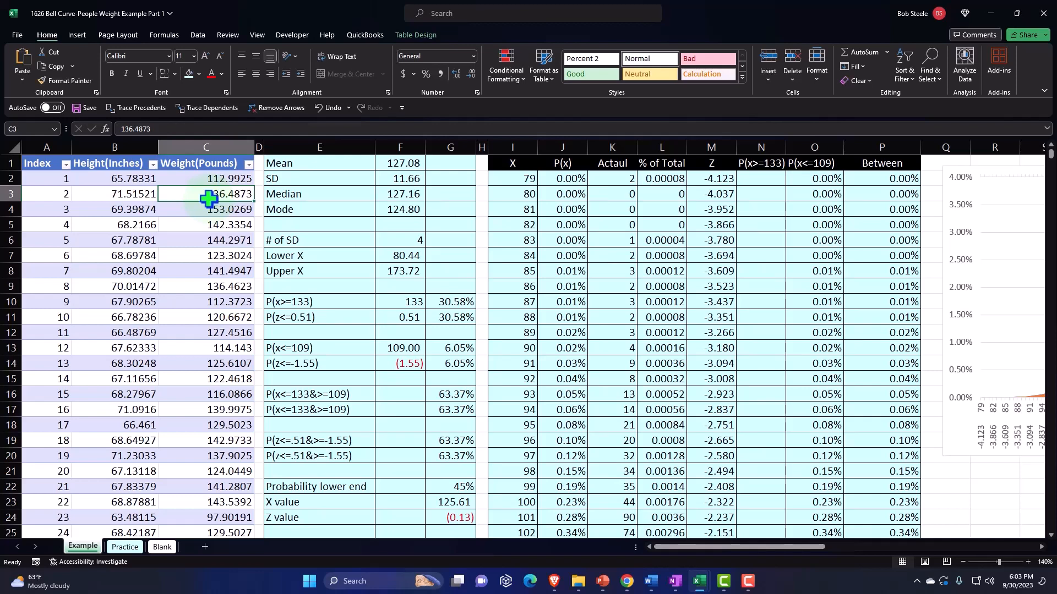
pyautogui.click(663, 258)
pyautogui.press('Right')
pyautogui.press('Right')
pyautogui.press('Right')
pyautogui.press('Right')
pyautogui.press('Right')
pyautogui.press('Right')
pyautogui.press('Right')
pyautogui.press('Right')
pyautogui.press('Right')
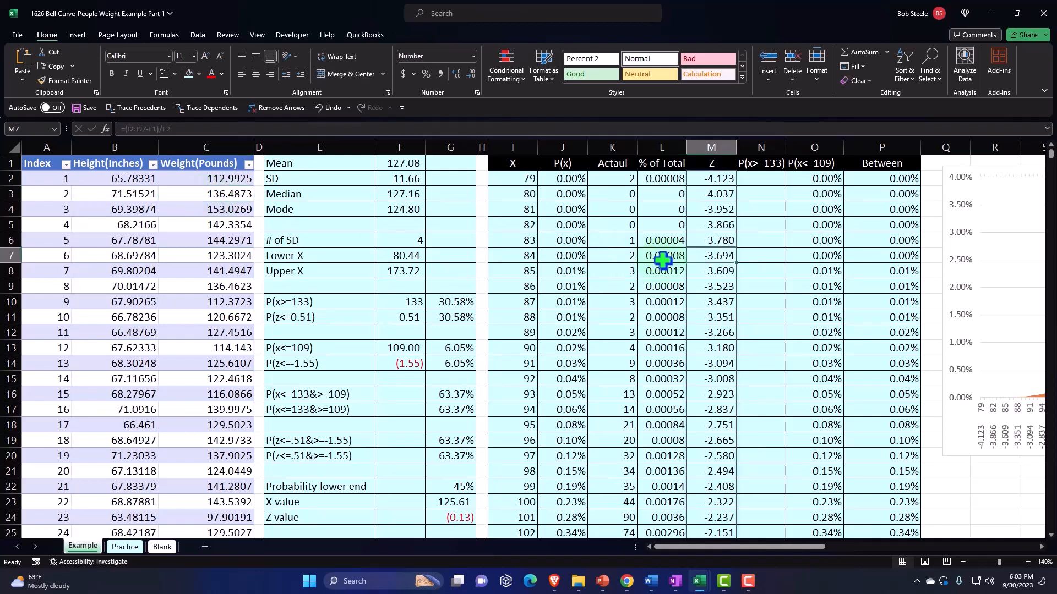
pyautogui.press('Right')
pyautogui.press('Right')
pyautogui.press('Right')
pyautogui.press('Right')
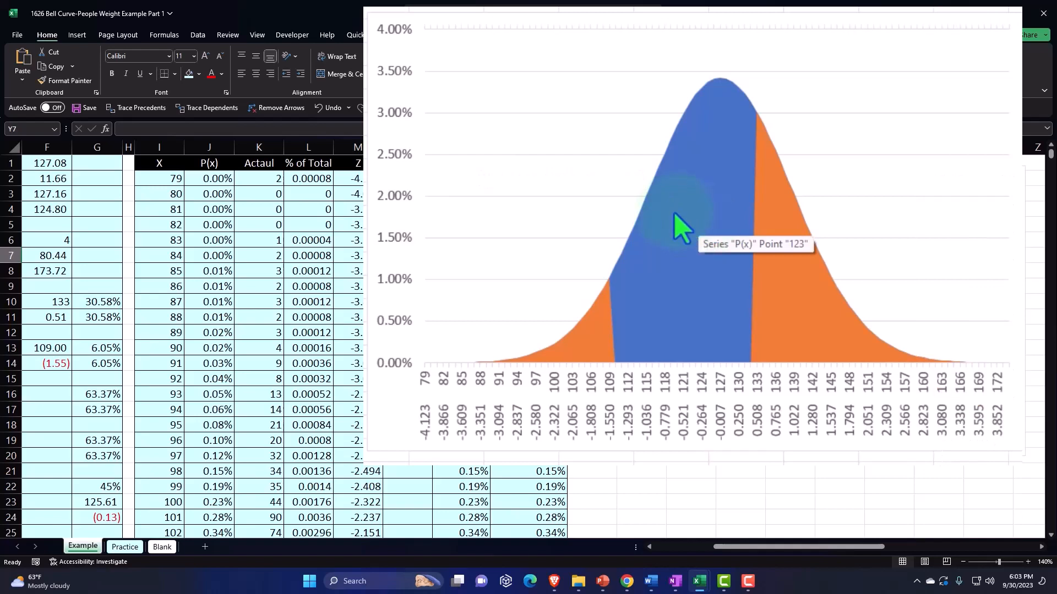
# Examine the Example sheet's Between and P(x>=133) columns, then the probability, X value and Z value rows of the summary block
pyautogui.click(528, 164)
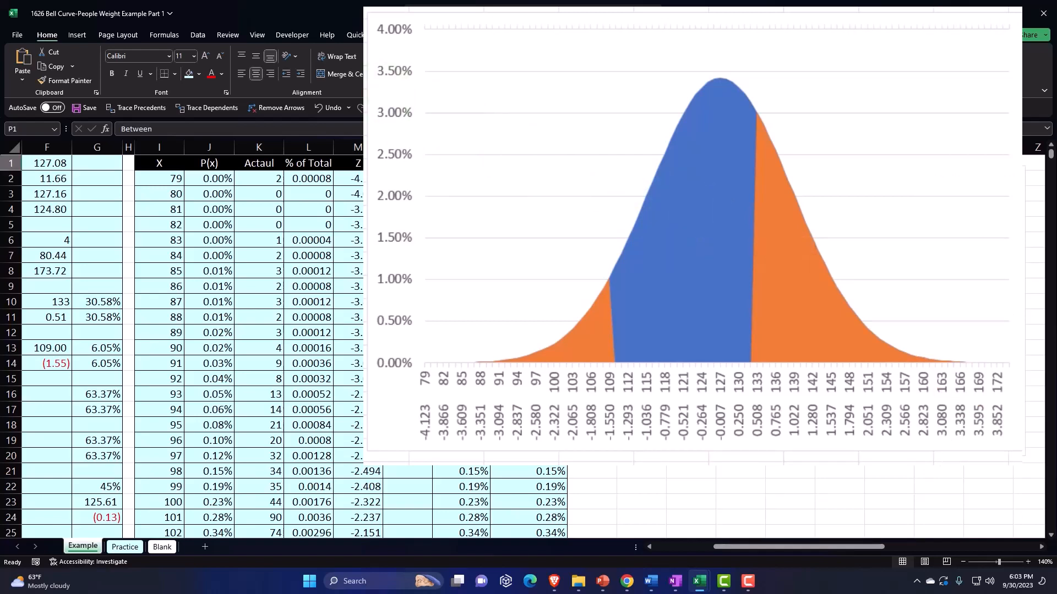
pyautogui.click(428, 454)
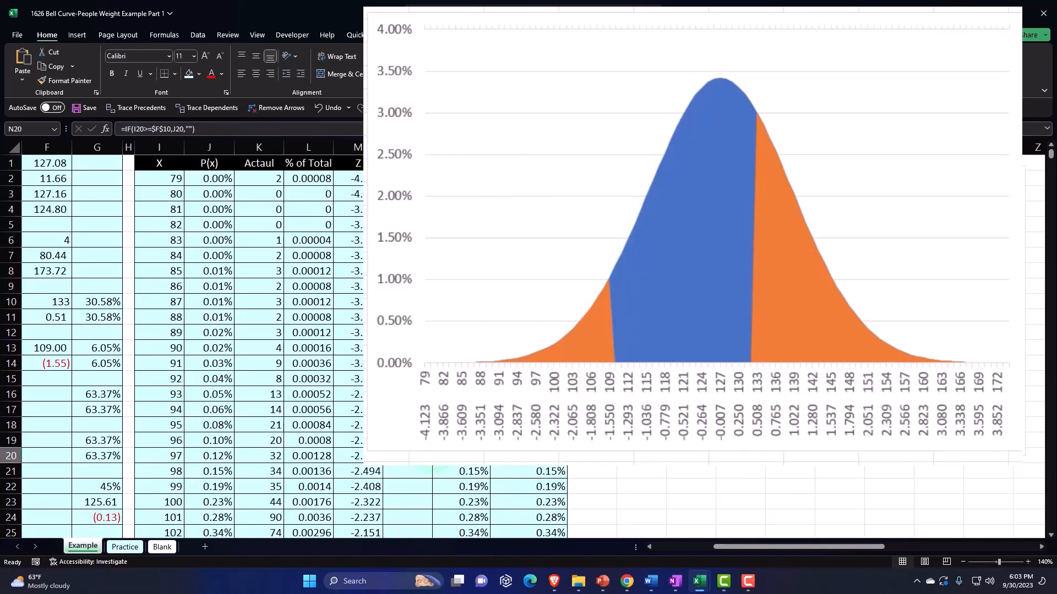
pyautogui.press('Left')
pyautogui.press('Left')
pyautogui.press('Left')
pyautogui.press('Left')
pyautogui.press('Left')
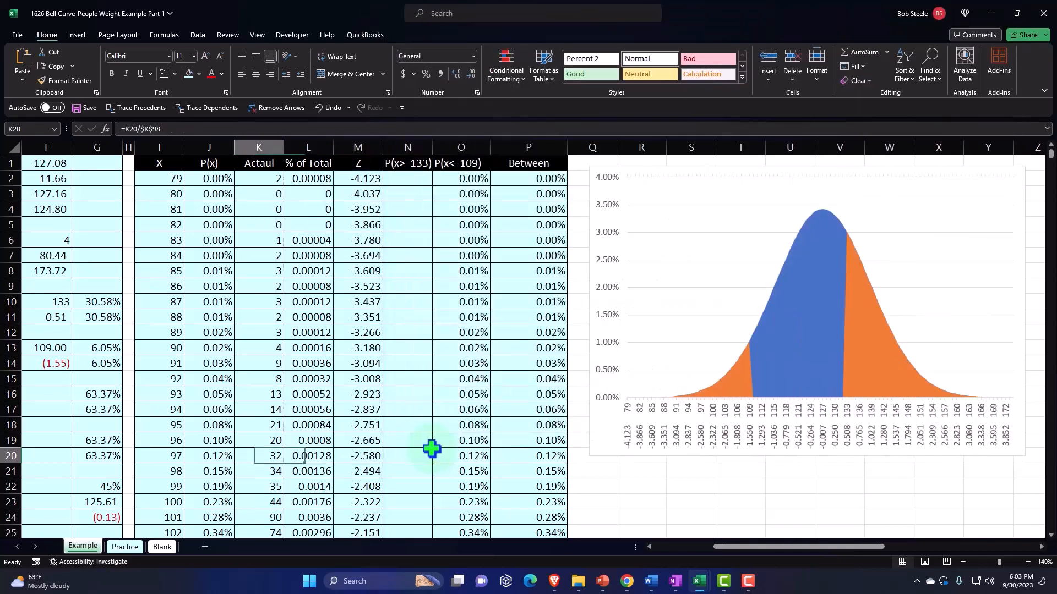
pyautogui.press('Left')
pyautogui.press('Left')
pyautogui.press('Left')
pyautogui.press('Left')
pyautogui.press('Left')
pyautogui.press('Left')
pyautogui.press('Left')
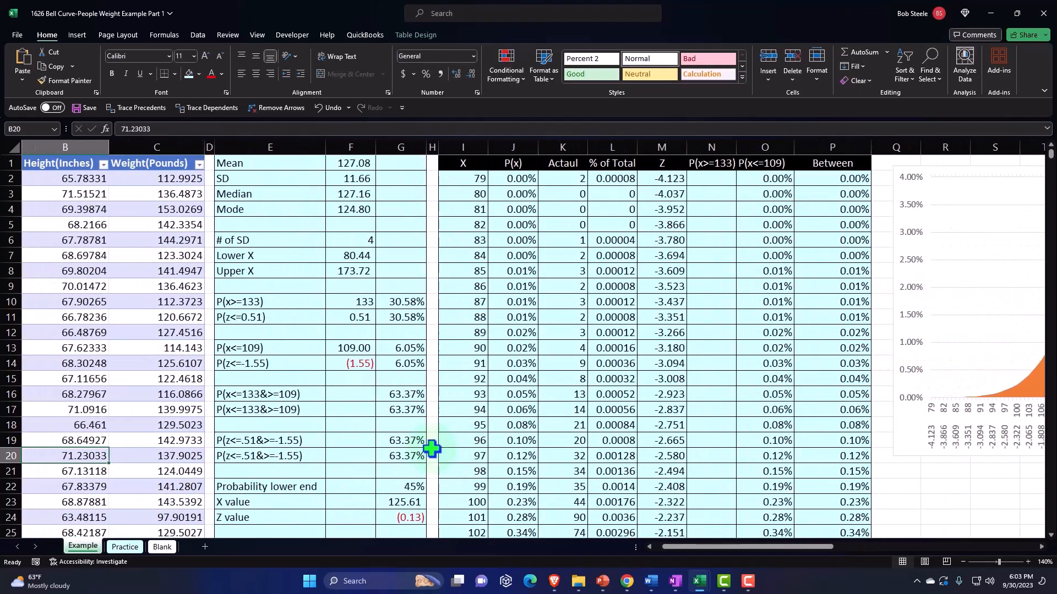
pyautogui.scroll(-2, 432, 449)
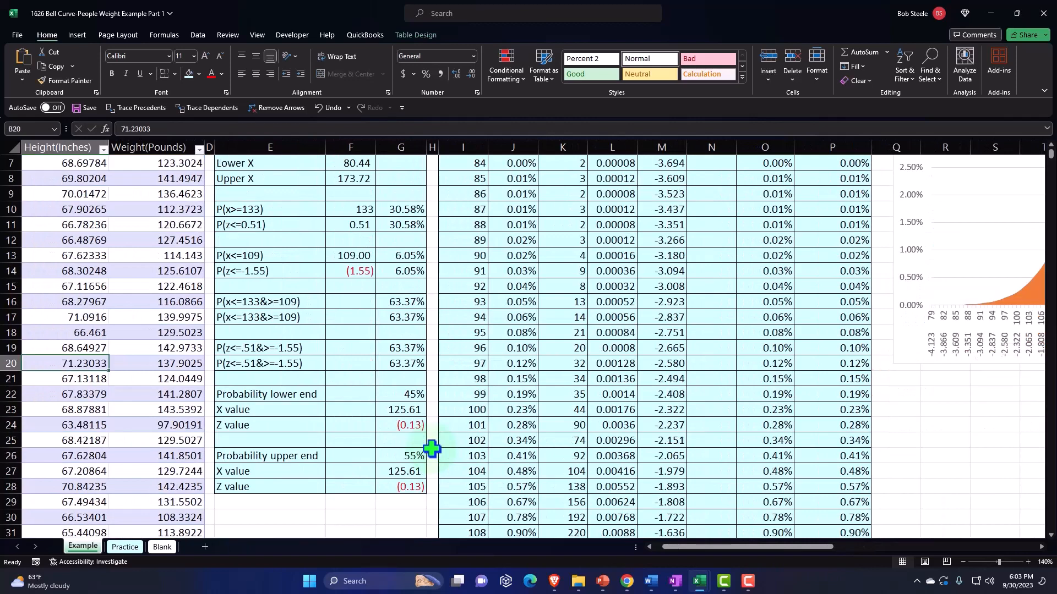
pyautogui.click(267, 422)
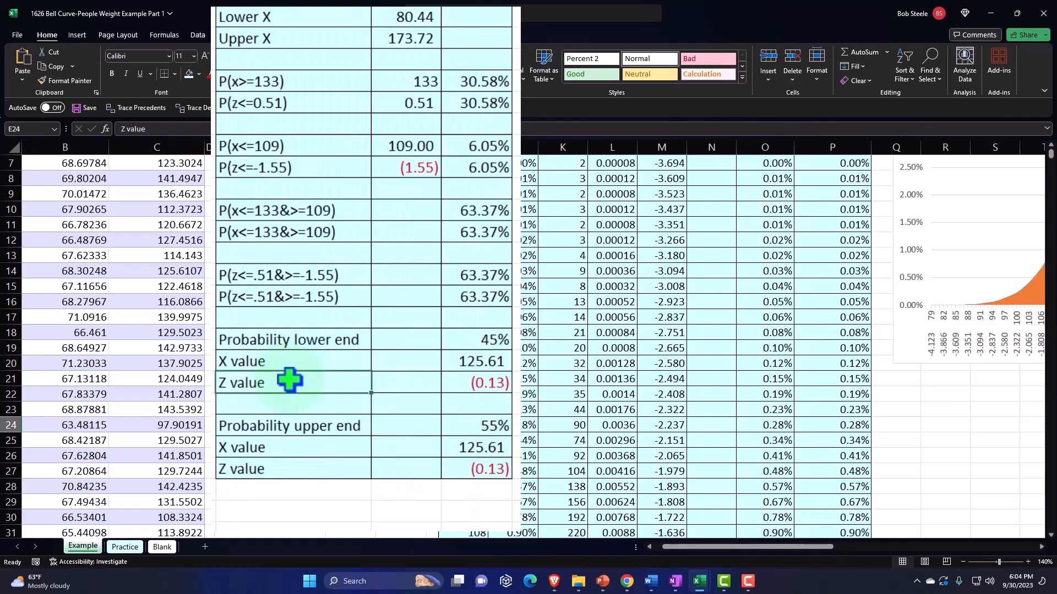
pyautogui.scroll(2, 290, 380)
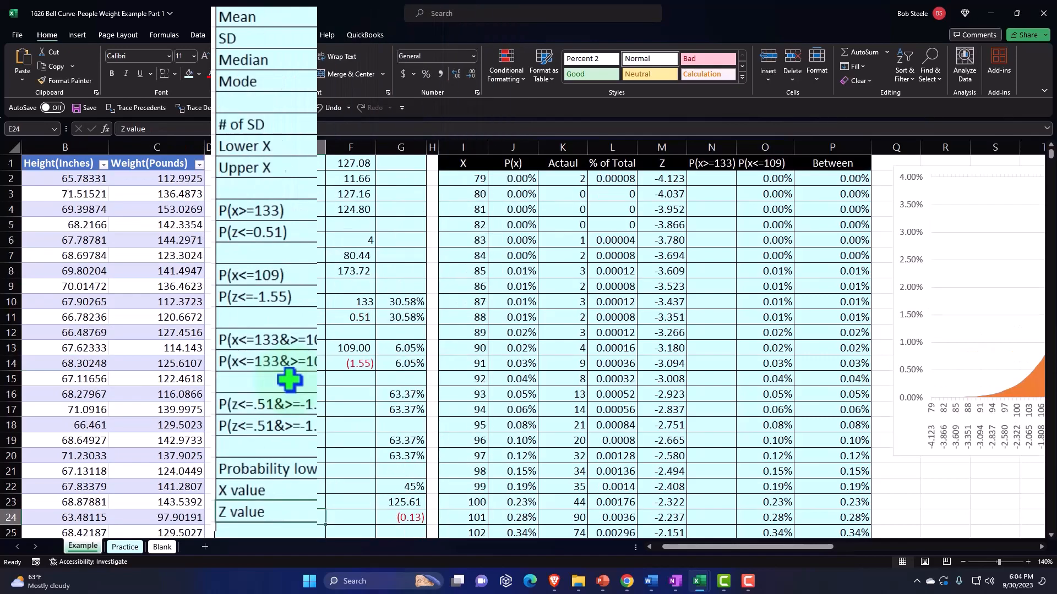
# Delete the Kaggle datasets picture from the Blank sheet
pyautogui.click(175, 547)
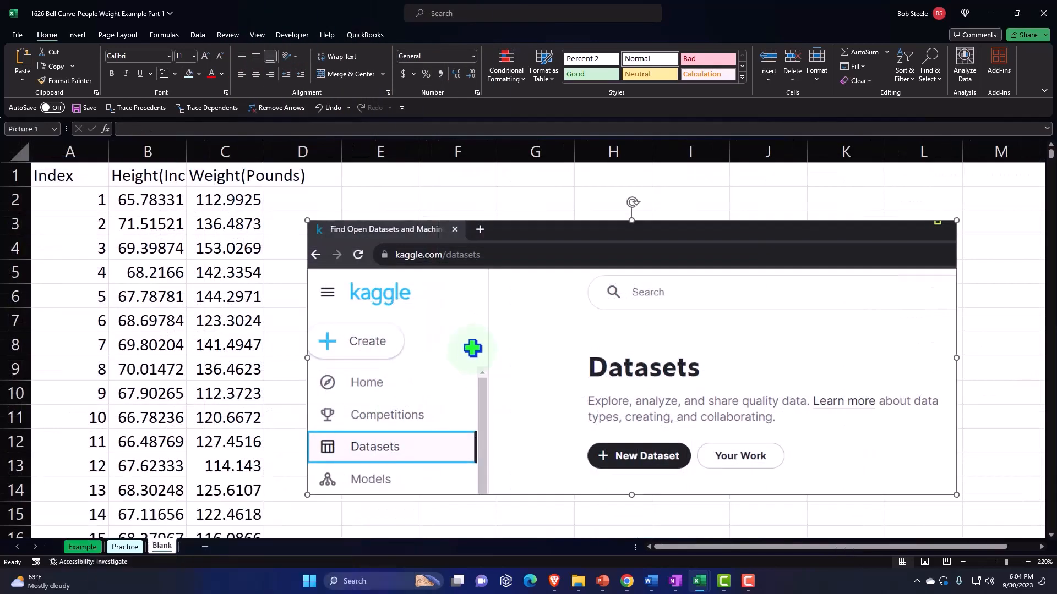
pyautogui.press('Delete')
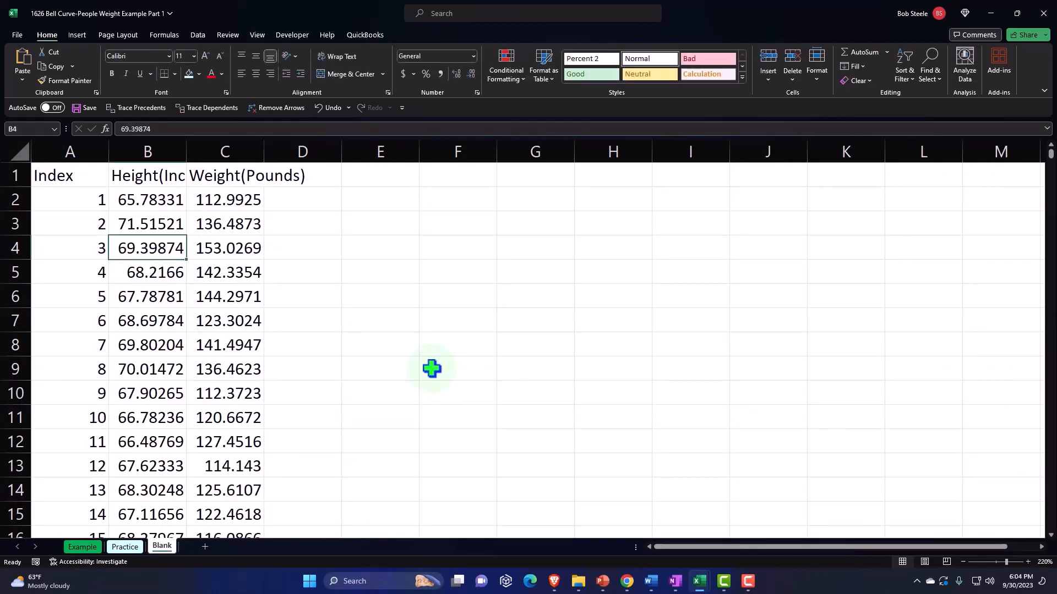
# Format the whole Blank sheet as Currency with two decimal places, no symbol, and negative numbers in red parentheses
pyautogui.click(21, 153)
pyautogui.rightClick(400, 238)
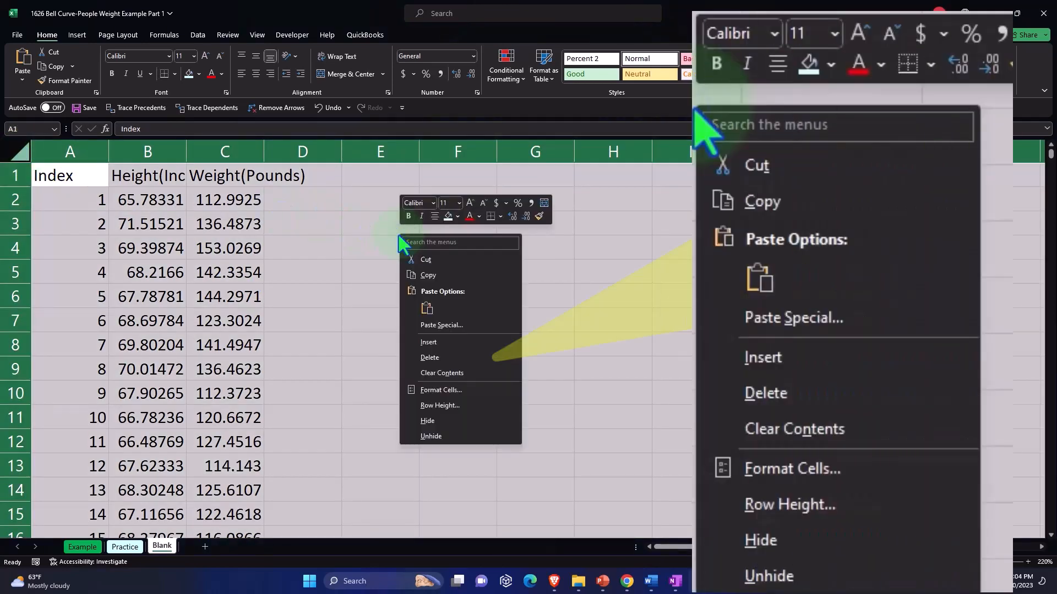
pyautogui.click(445, 391)
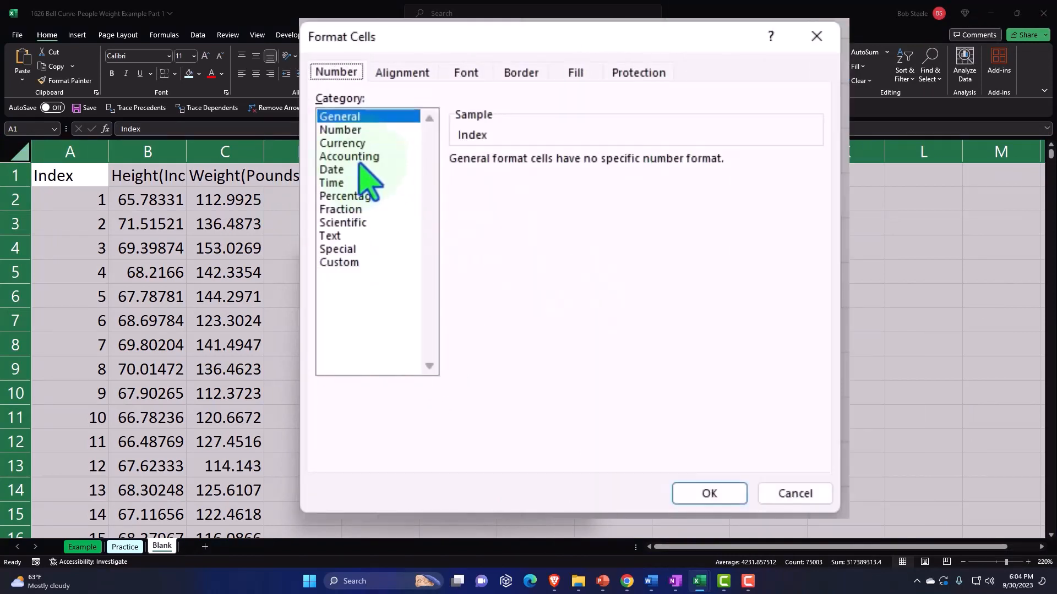
pyautogui.click(324, 313)
pyautogui.click(519, 267)
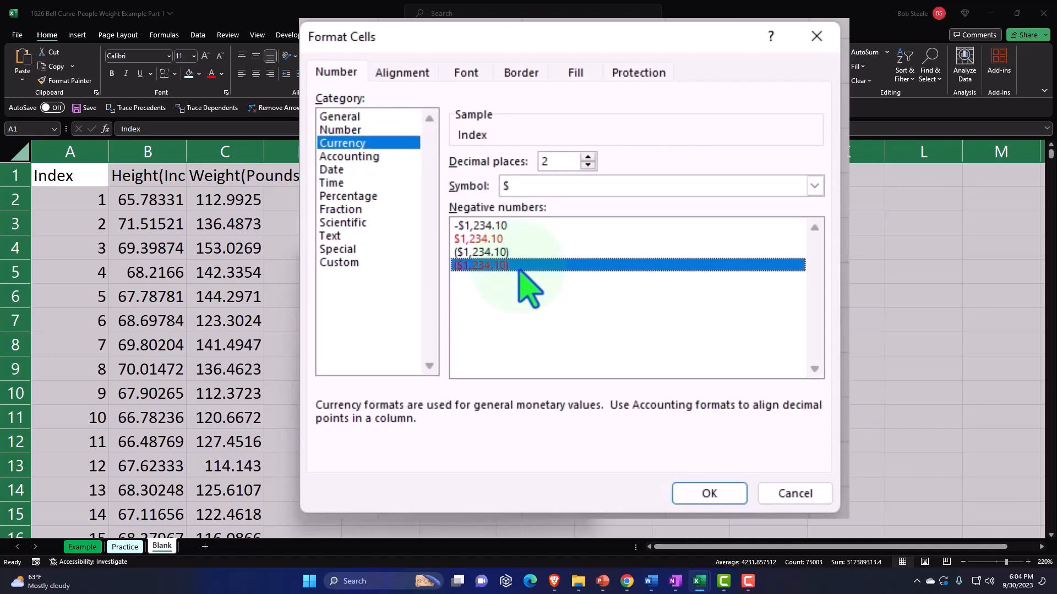
pyautogui.click(583, 190)
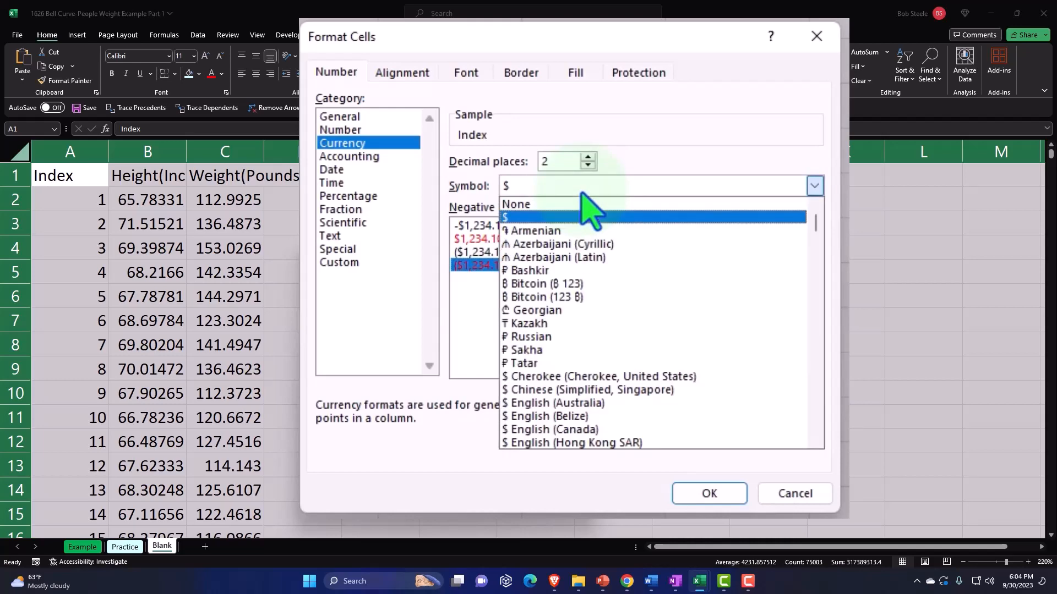
pyautogui.click(582, 204)
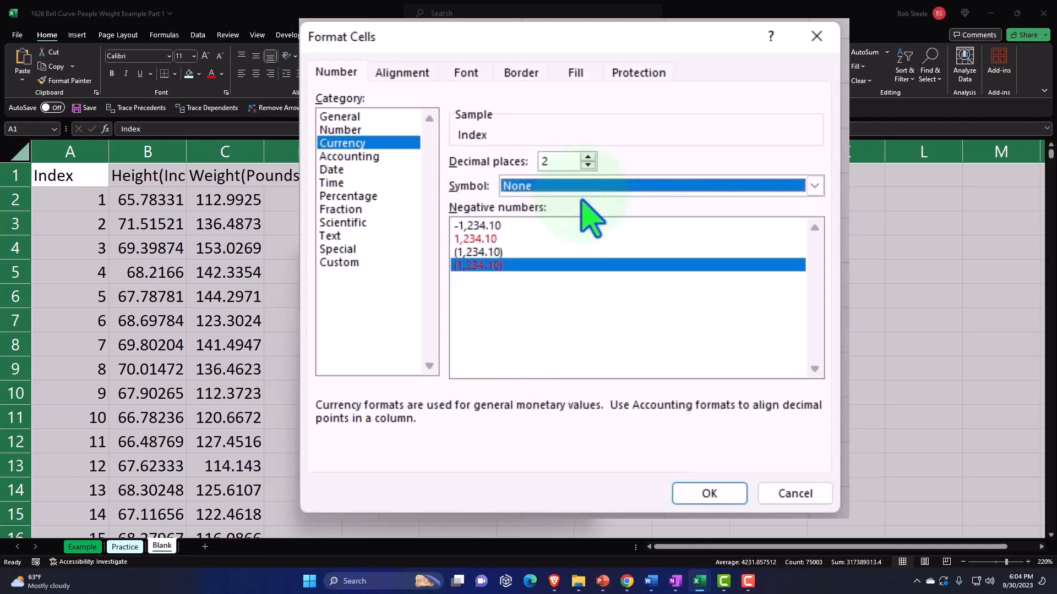
pyautogui.click(717, 490)
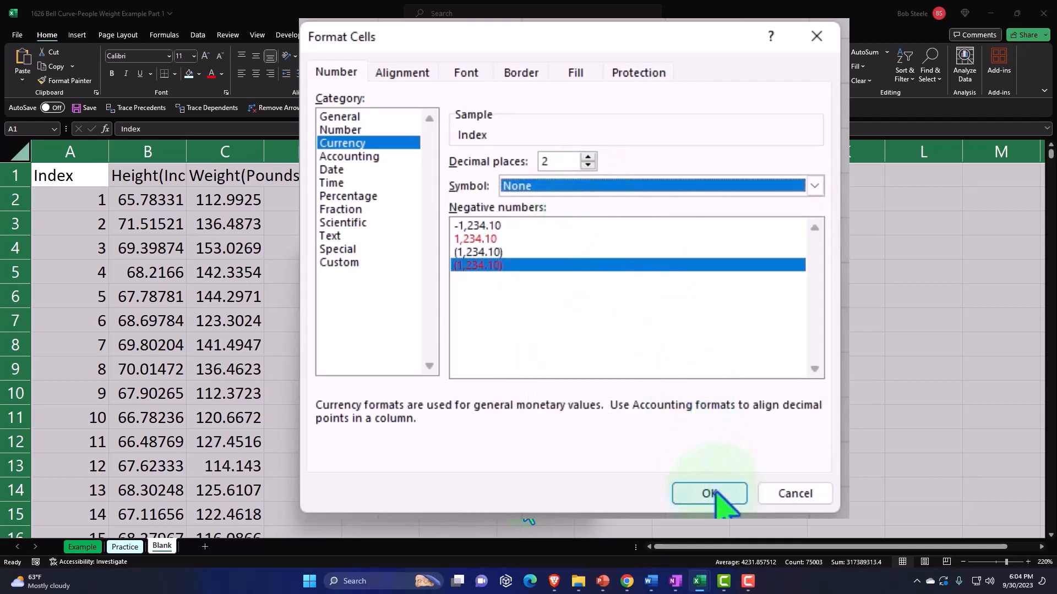
pyautogui.click(167, 229)
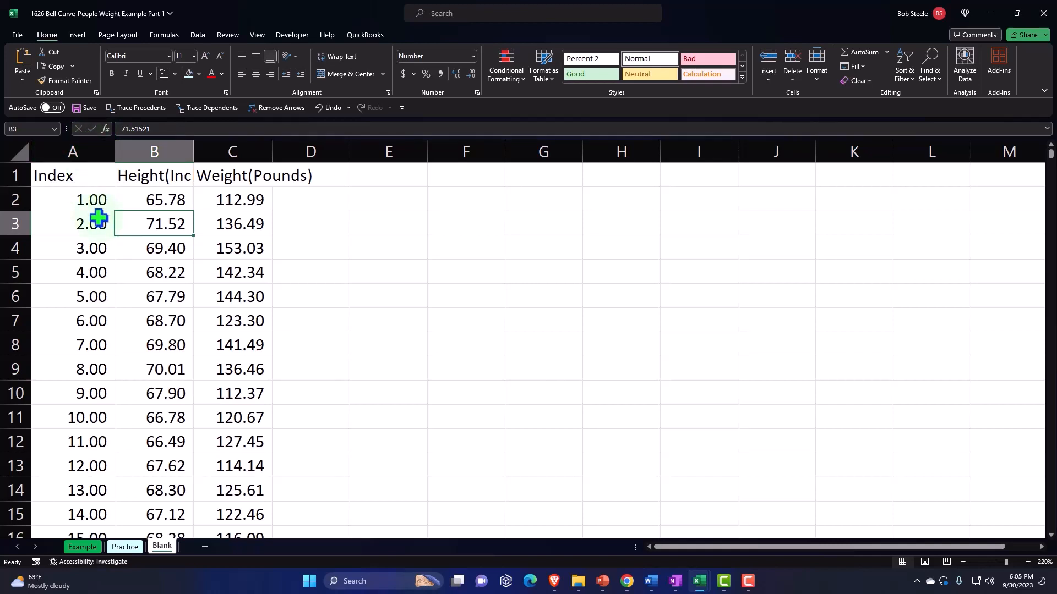
# Make the Index, Height and Weight headers in A1:C1 bold
pyautogui.moveTo(83, 175); pyautogui.dragTo(226, 177)
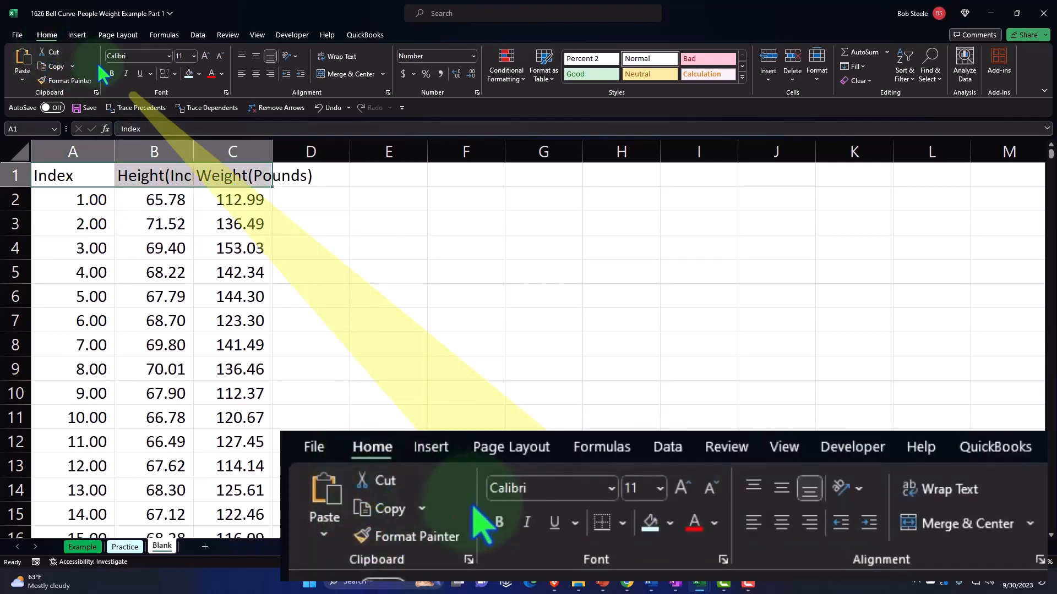
pyautogui.click(111, 74)
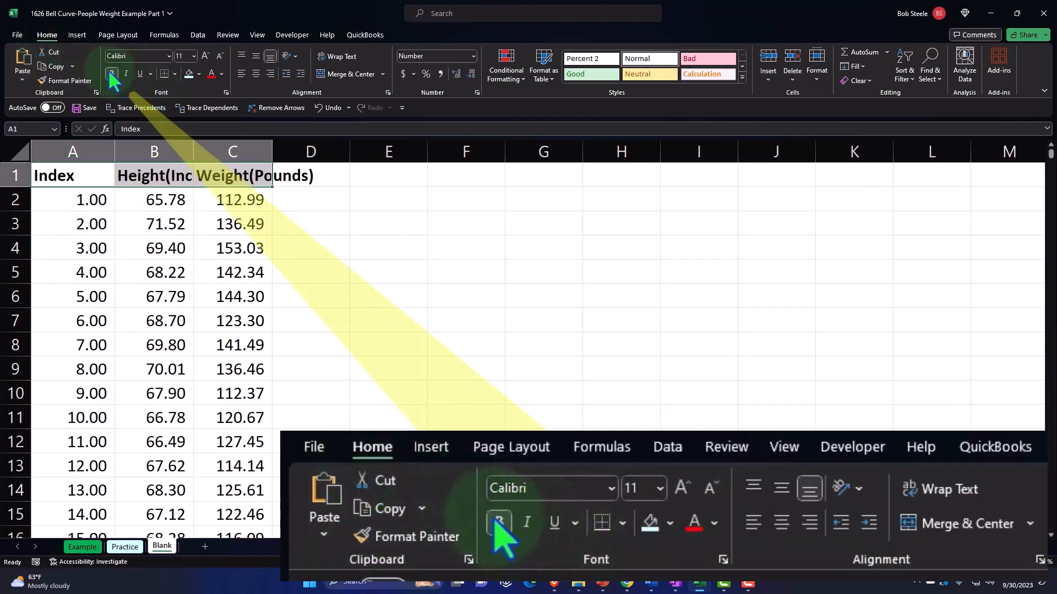
pyautogui.click(154, 219)
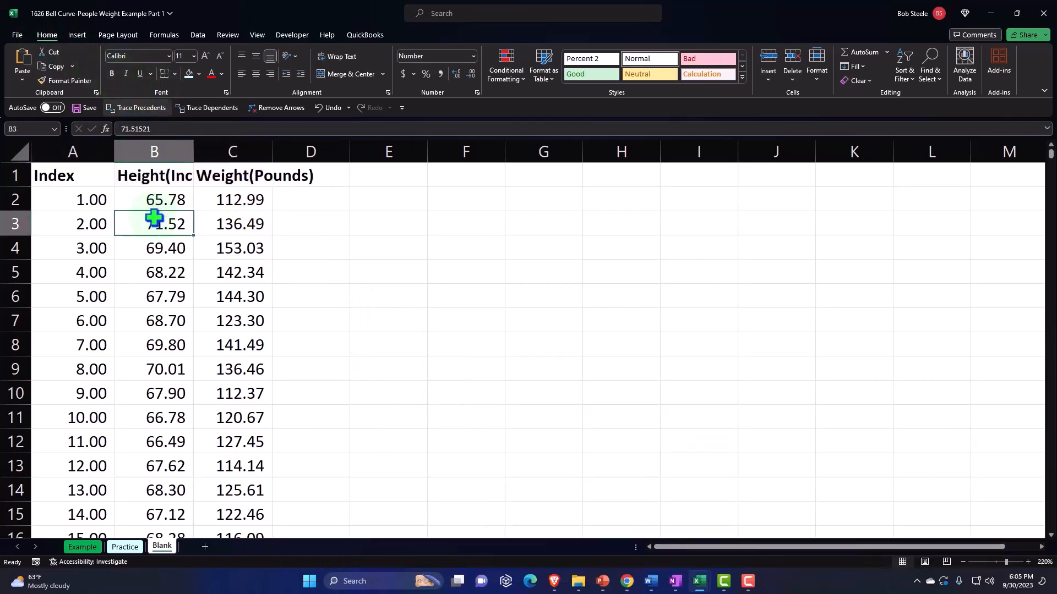
# Convert the data range A1:C25001 into a table with headers
pyautogui.click(83, 36)
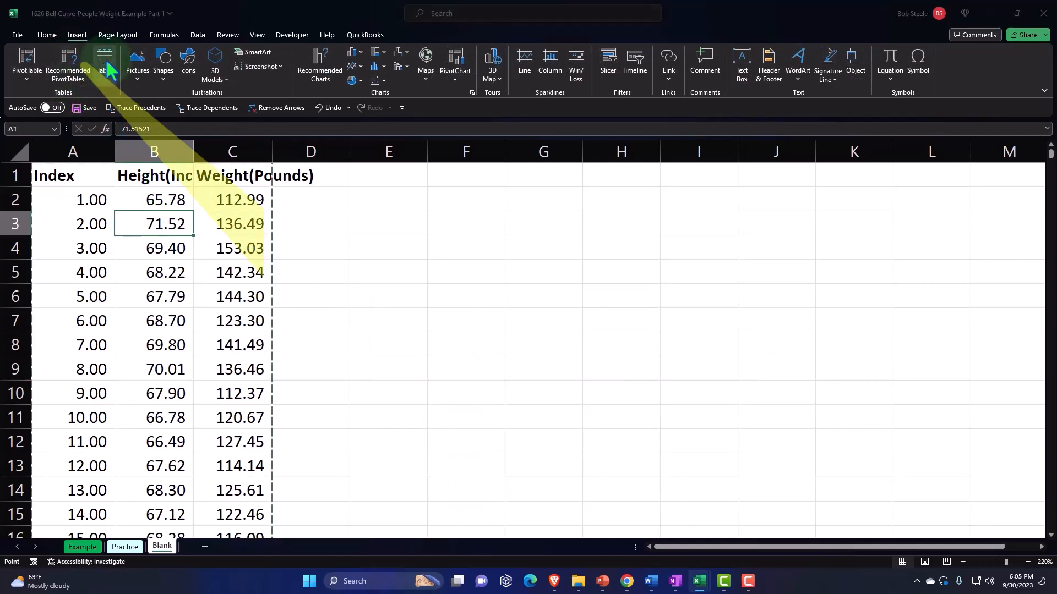
pyautogui.click(105, 58)
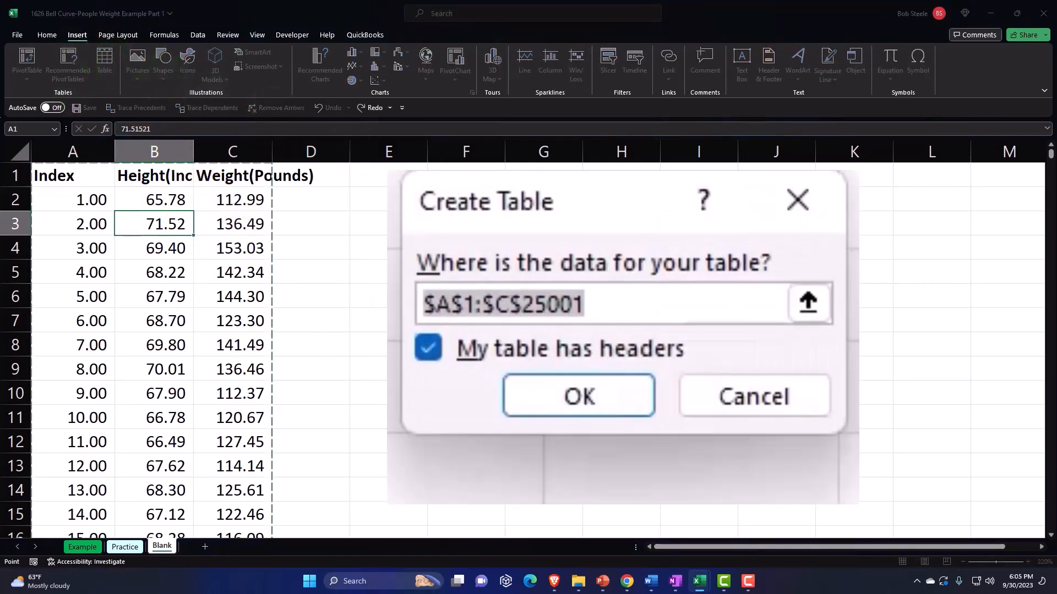
pyautogui.click(590, 397)
pyautogui.click(483, 288)
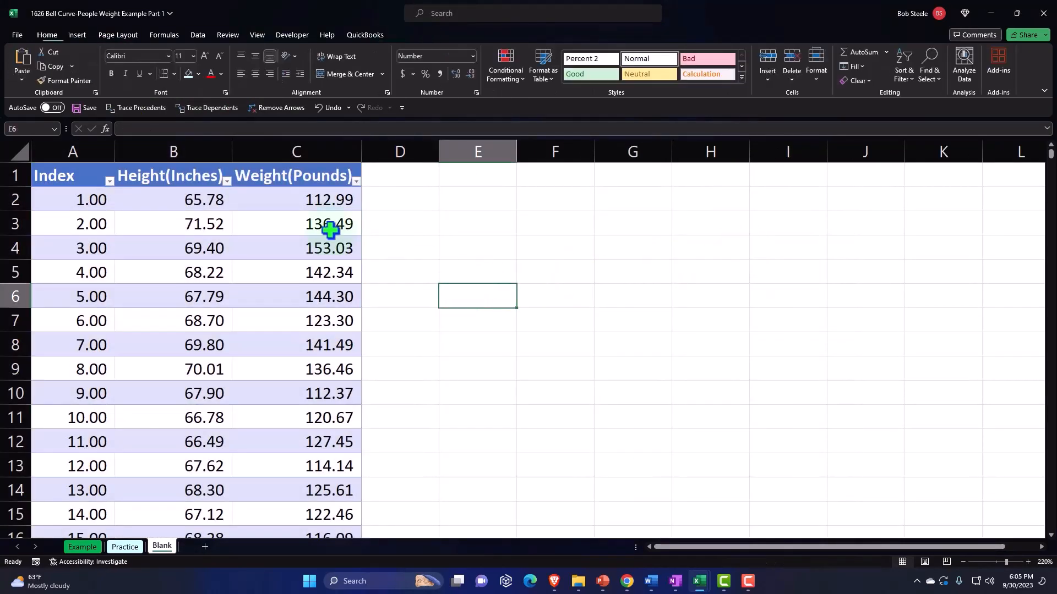
# Narrow the Height column and wrap the text of the table headers in A1:C1
pyautogui.moveTo(298, 28); pyautogui.dragTo(261, 29)
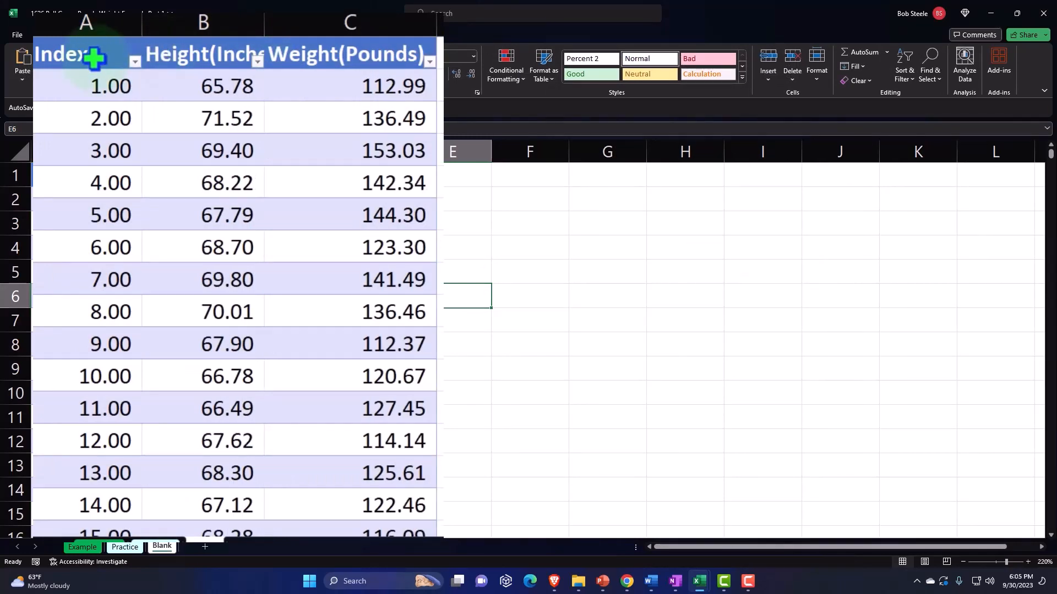
pyautogui.moveTo(90, 52); pyautogui.dragTo(349, 42)
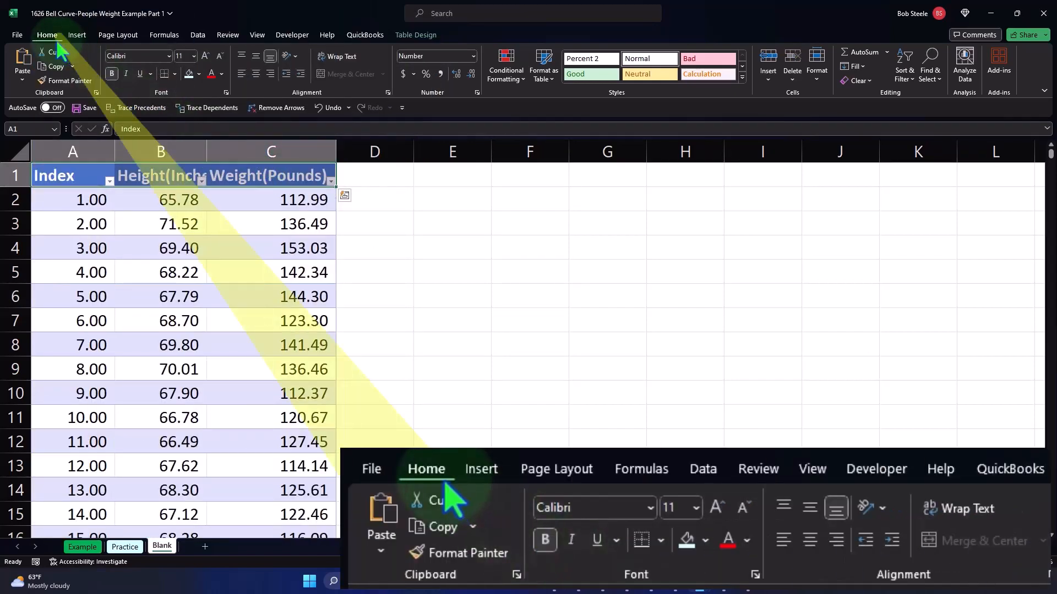
pyautogui.click(326, 58)
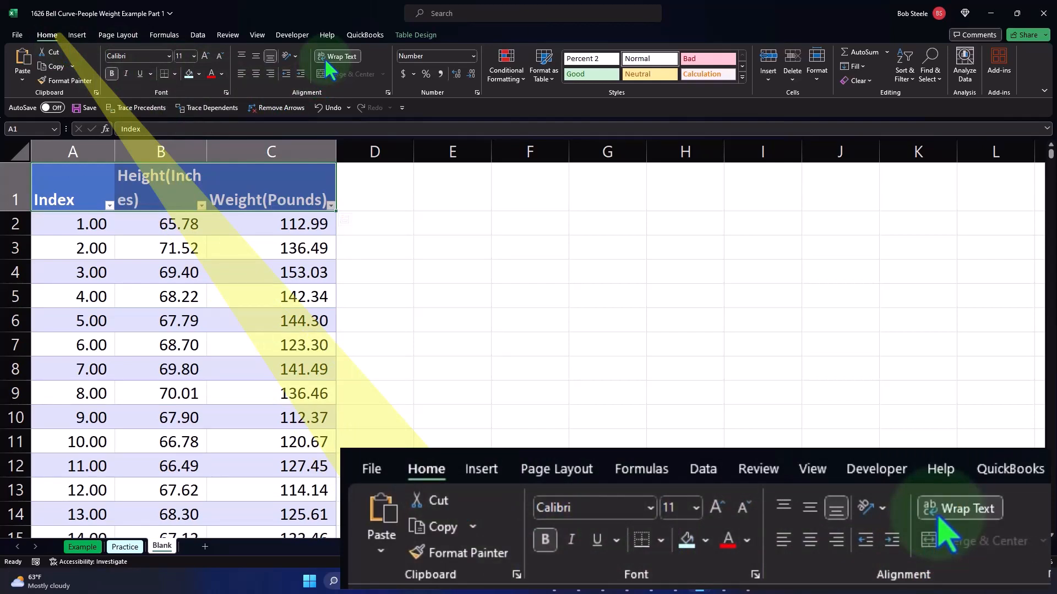
# Add a space to the header in C1 so it reads "Weight (Pounds)"
pyautogui.doubleClick(261, 200)
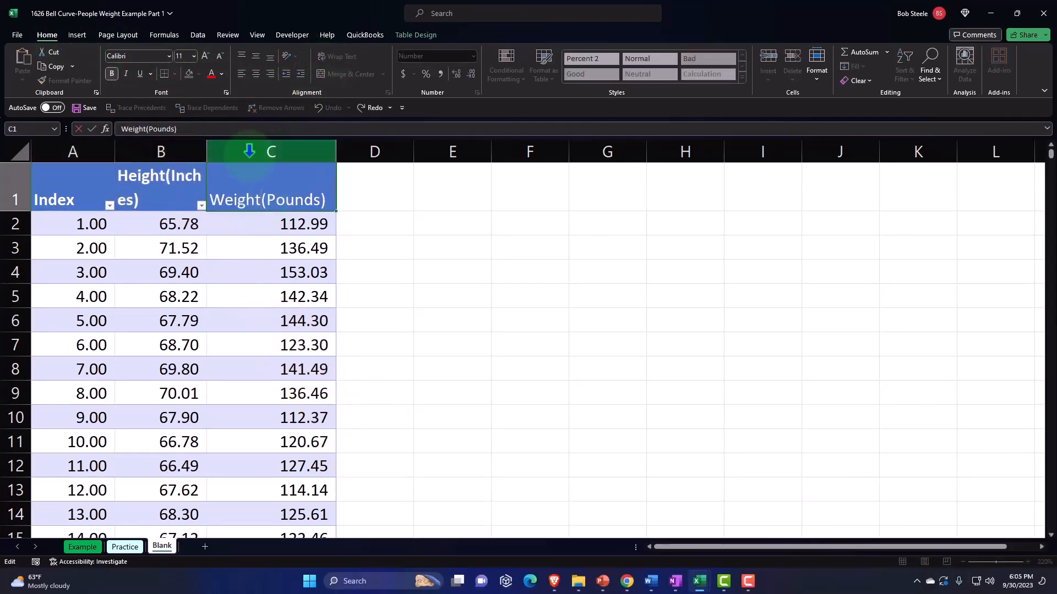
pyautogui.press('Return')
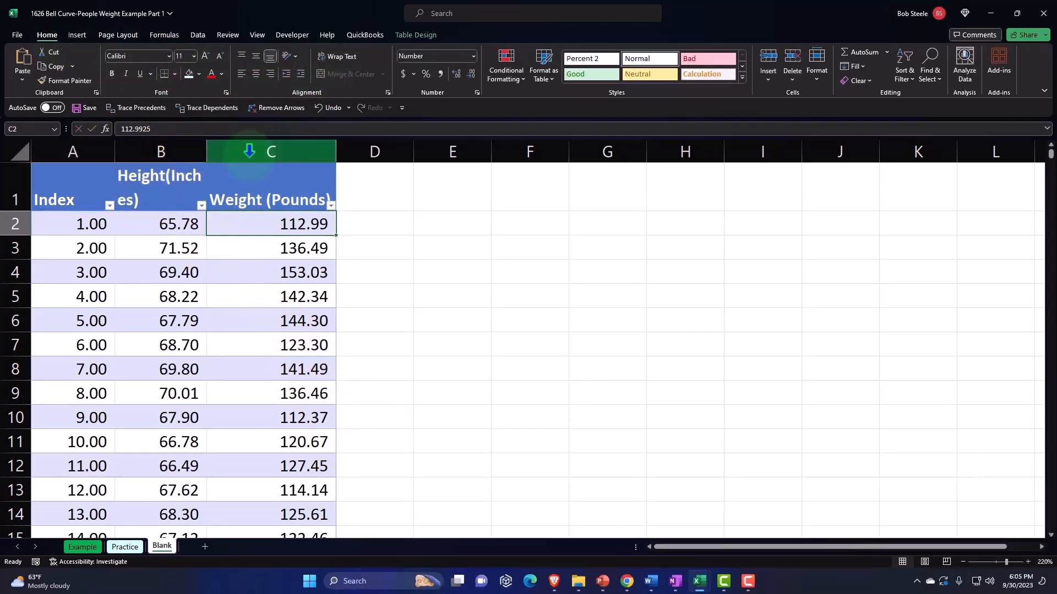
# Add a space to the header in B1 so it reads "Height (Inches)"
pyautogui.click(167, 167)
pyautogui.click(172, 186)
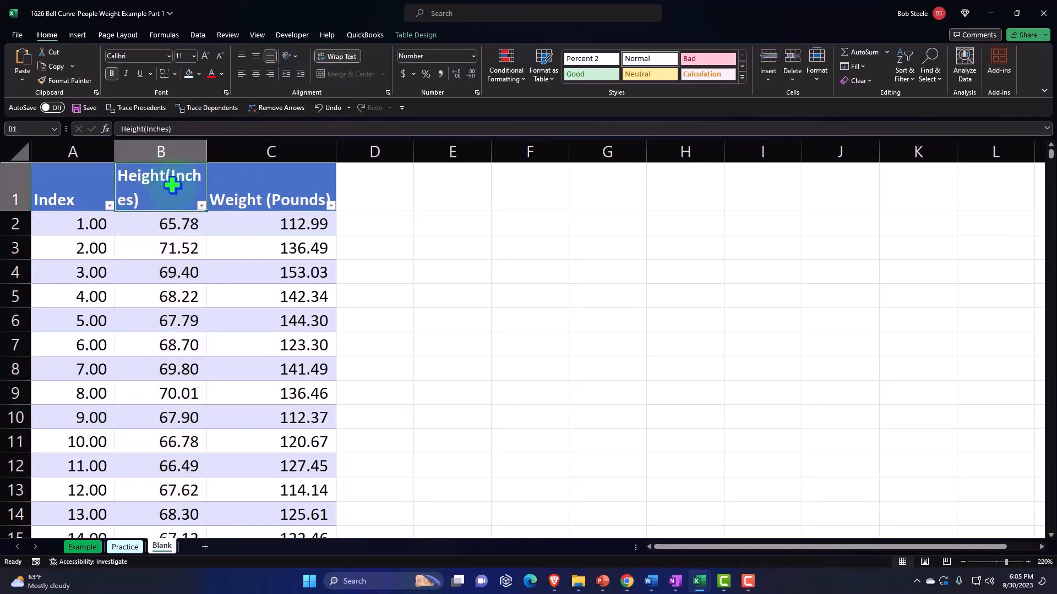
pyautogui.doubleClick(169, 177)
pyautogui.press('Return')
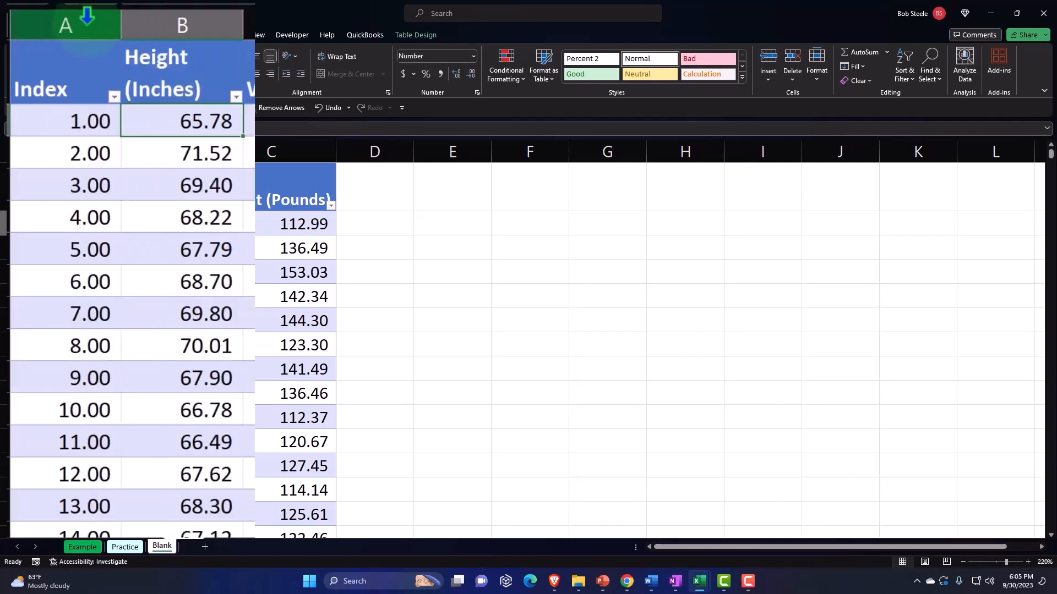
# Hide columns A and B and narrow column C so the "Weight (Pounds)" header wraps onto two lines
pyautogui.moveTo(86, 17); pyautogui.dragTo(133, 21)
pyautogui.rightClick(124, 273)
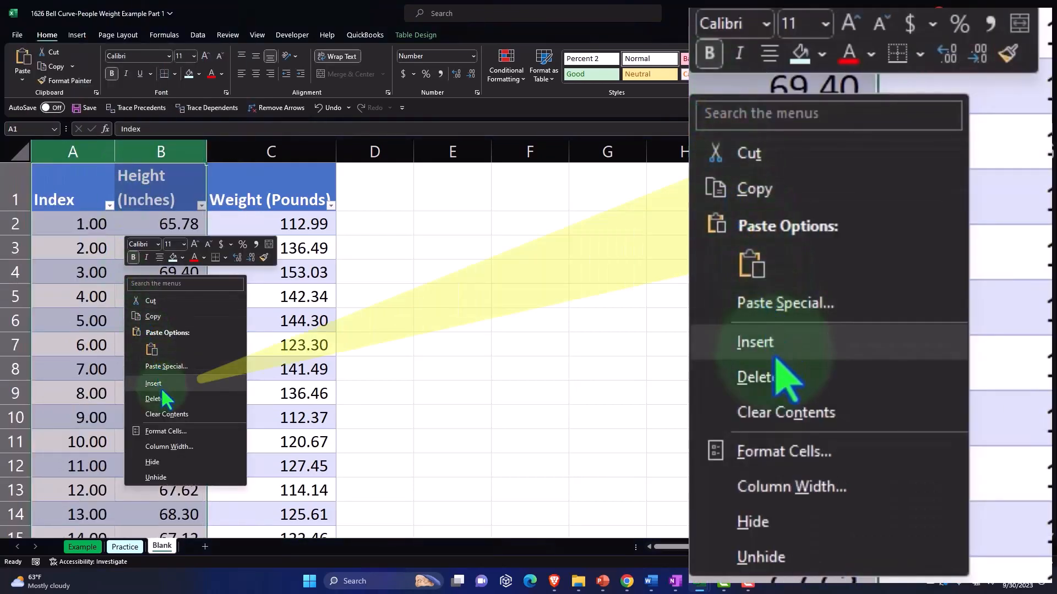
pyautogui.click(152, 463)
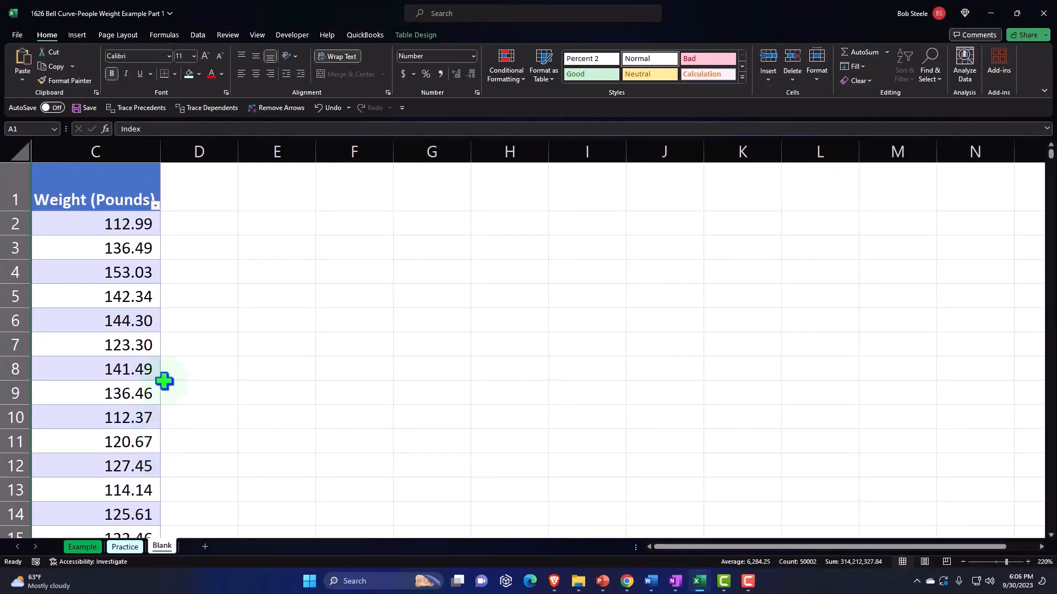
pyautogui.moveTo(160, 155); pyautogui.dragTo(118, 164)
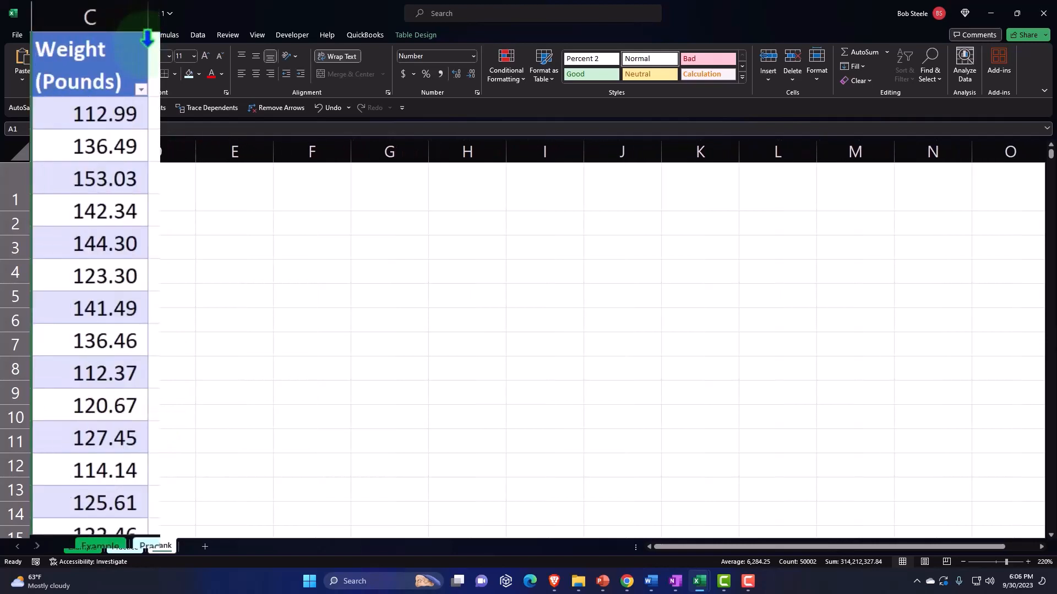
pyautogui.click(97, 181)
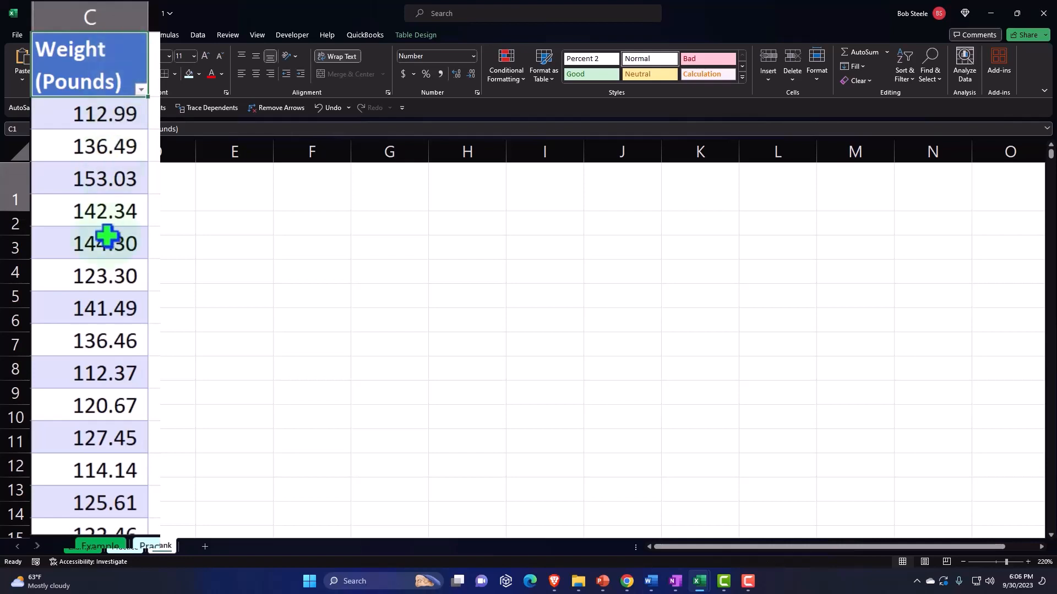
# Examine the weight data and the list of filter values for the Weight (Pounds) column without applying a filter
pyautogui.scroll(-8, 107, 238)
pyautogui.scroll(8, 106, 237)
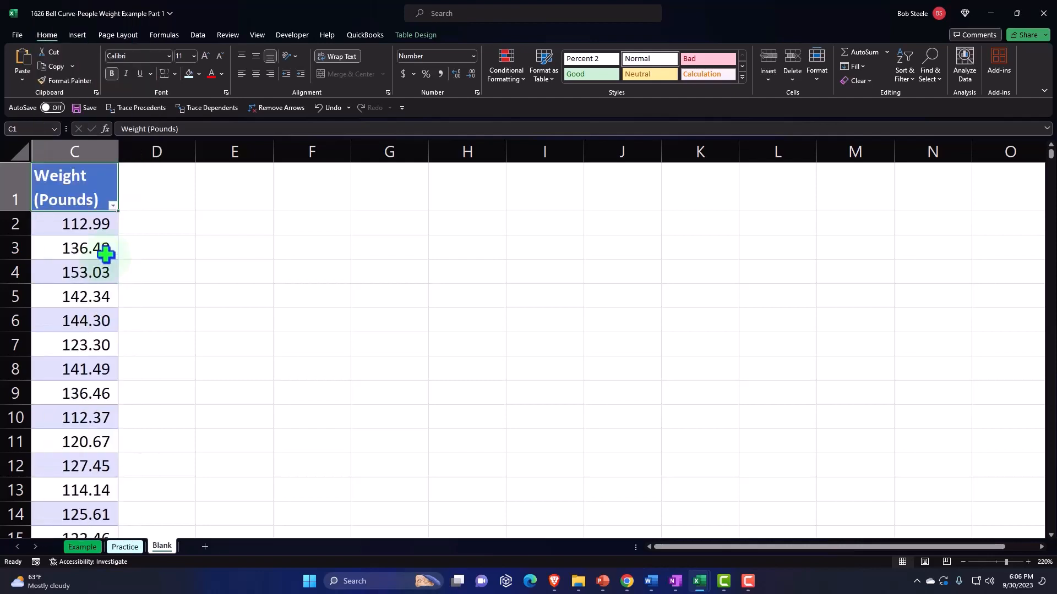
pyautogui.click(113, 205)
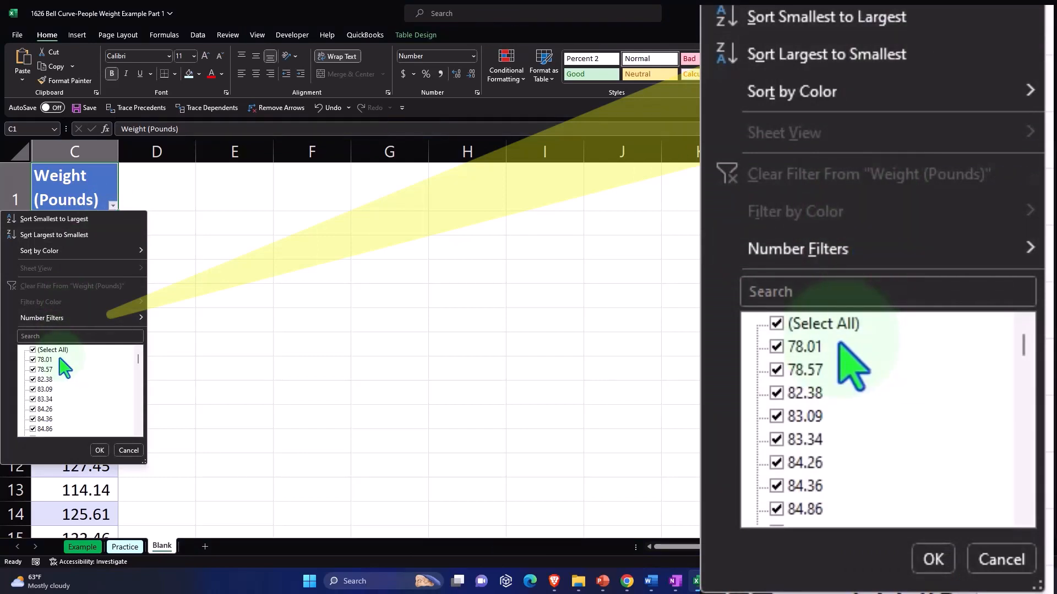
pyautogui.click(114, 207)
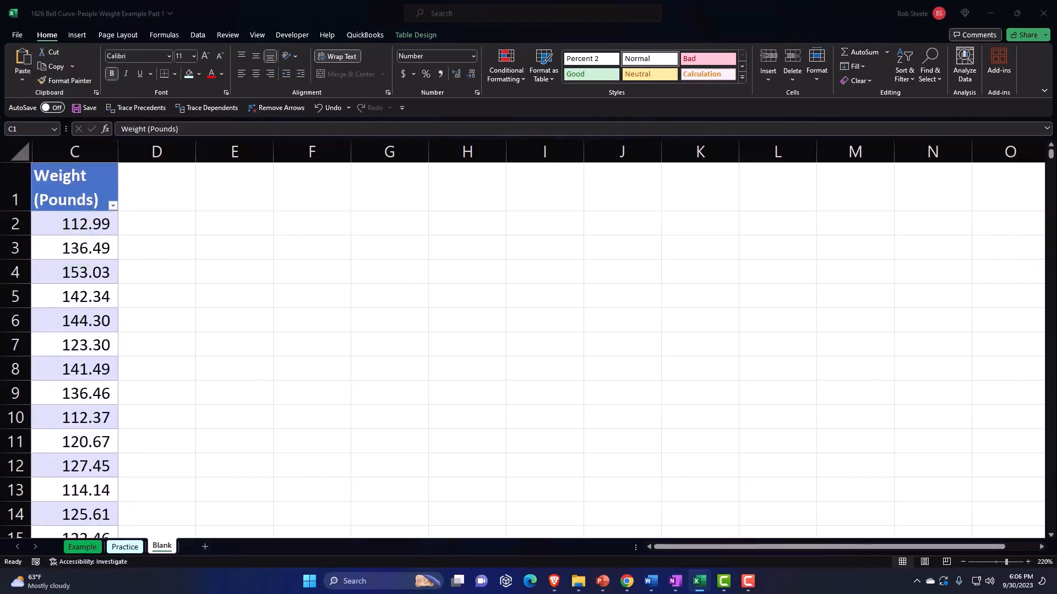
# Narrow column D to a thin spacer column beside the weight data
pyautogui.moveTo(195, 152); pyautogui.dragTo(127, 152)
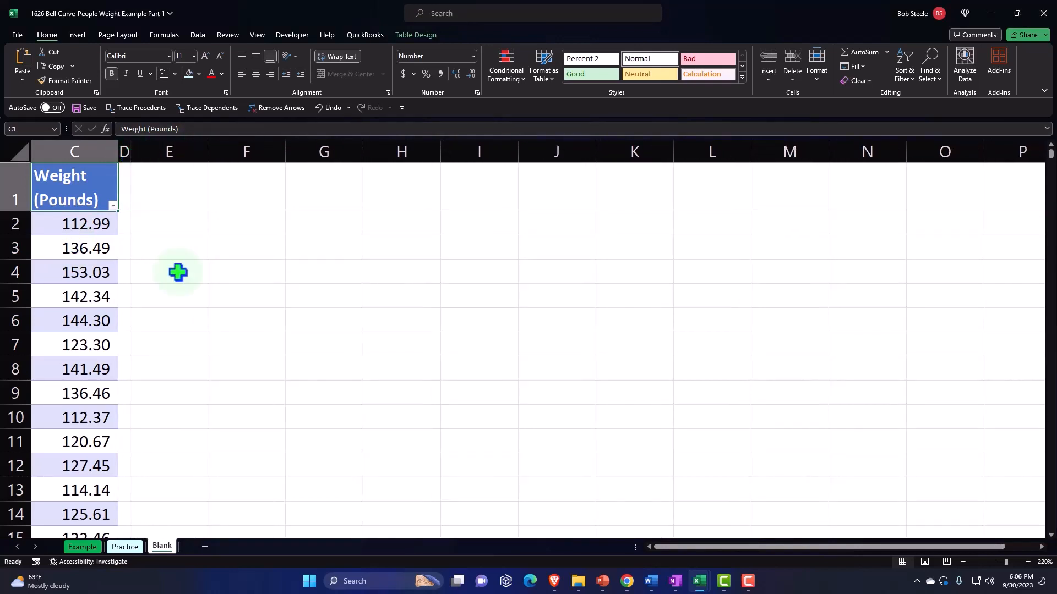
pyautogui.click(220, 296)
pyautogui.scroll(3, 222, 298)
pyautogui.scroll(-1, 229, 307)
pyautogui.scroll(2, 236, 308)
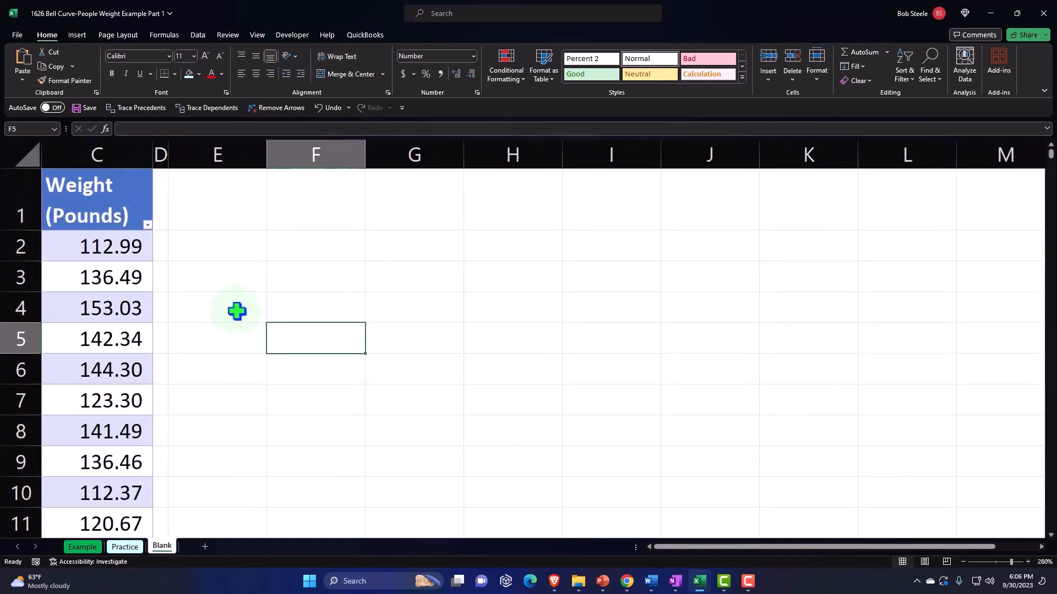
# Label E2 "Mean" and calculate the mean of the table's Weight (Pounds) column in F2 with the AVERAGE function
pyautogui.click(215, 250)
pyautogui.scroll(1, 217, 245)
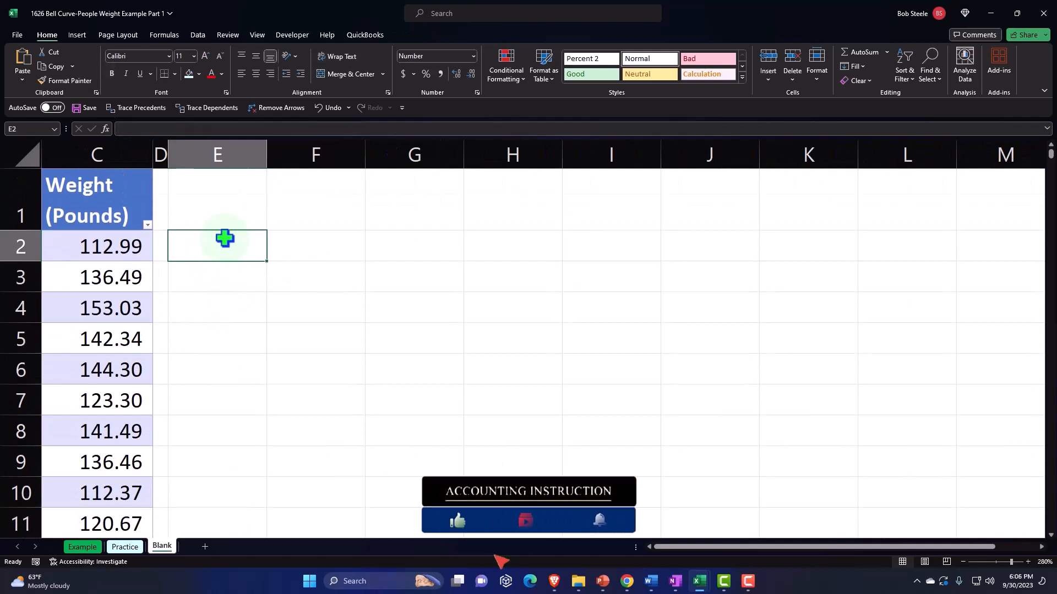
pyautogui.write('Me')
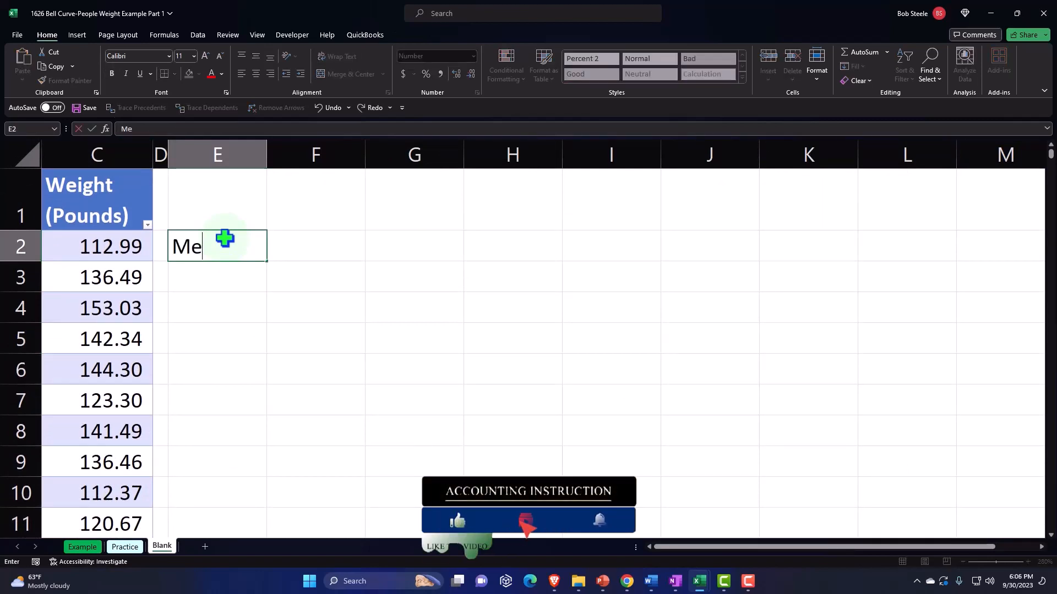
pyautogui.write('an')
pyautogui.press('Tab')
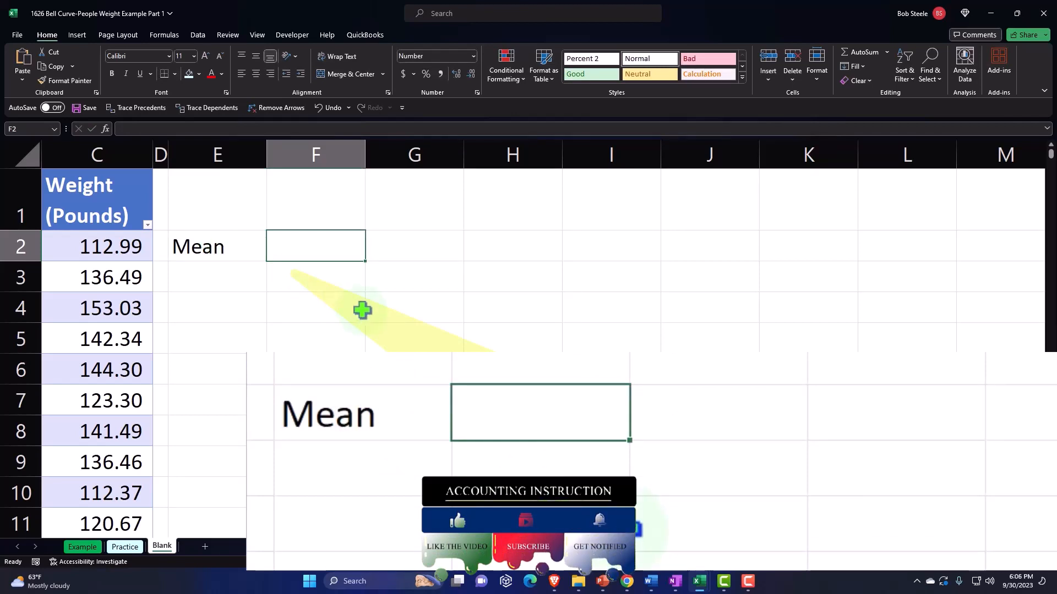
pyautogui.write('=')
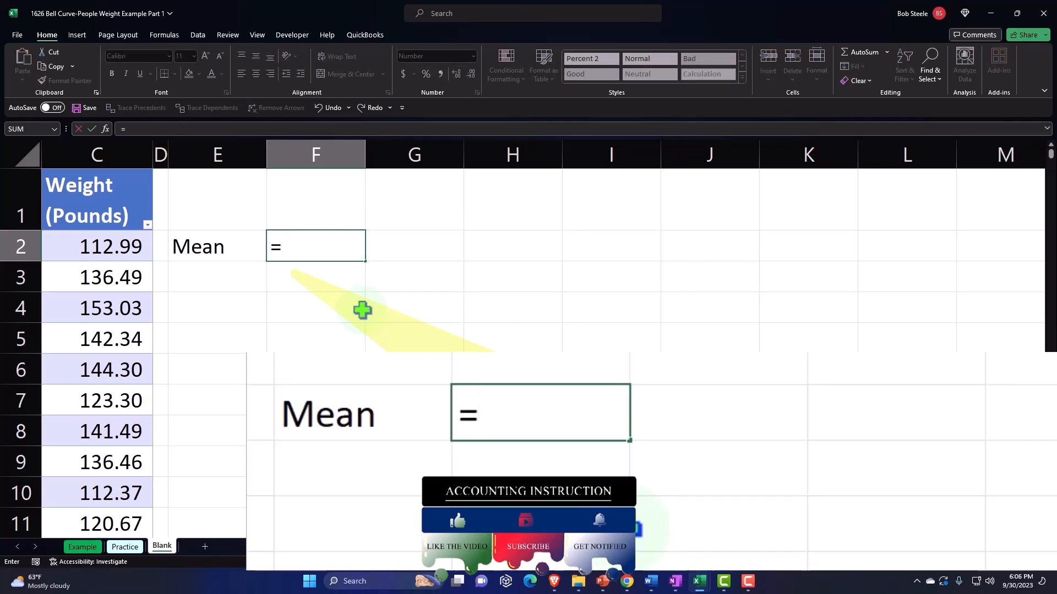
pyautogui.write('aver')
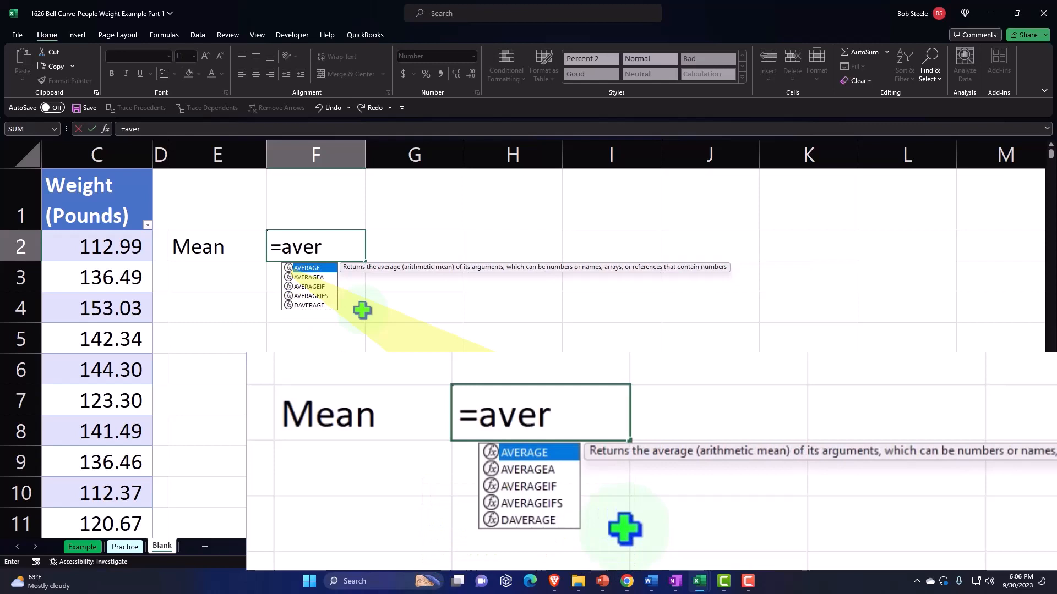
pyautogui.press('Tab')
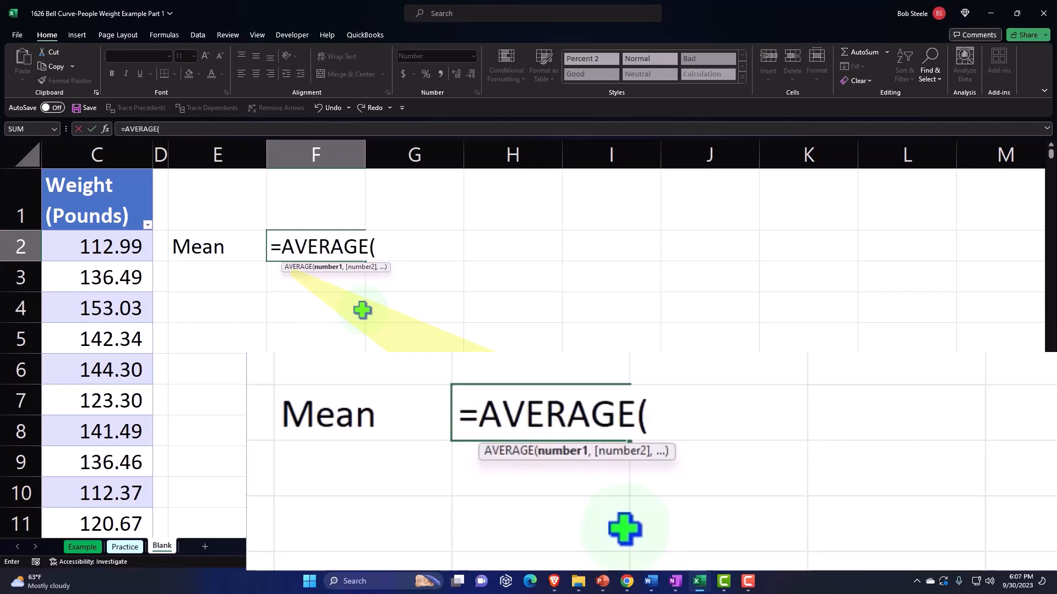
pyautogui.click(101, 165)
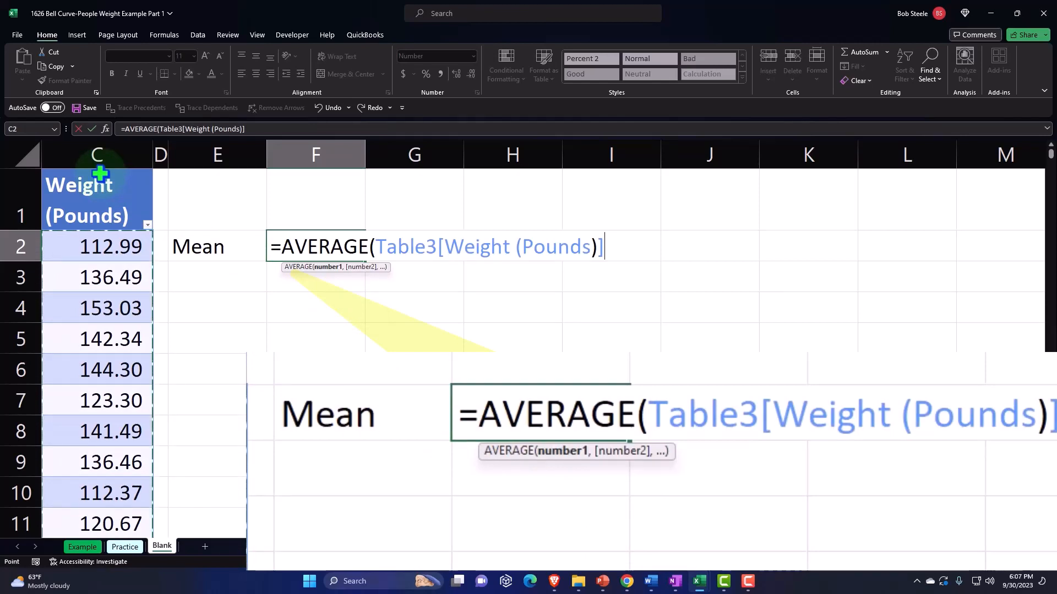
pyautogui.write(')')
pyautogui.press('Return')
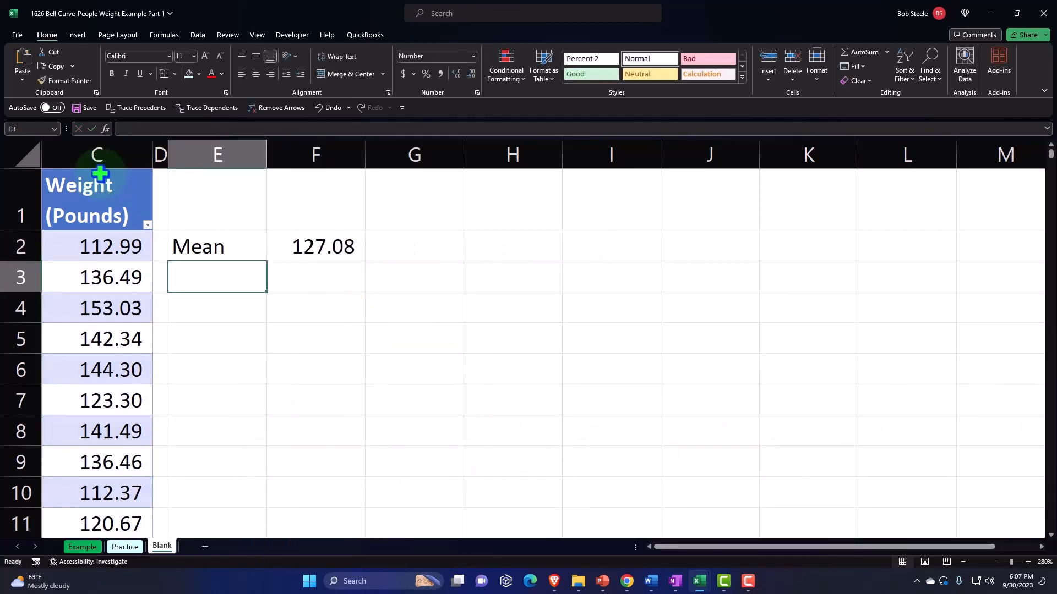
# Select the weight values from C2 down to the last row and return the view to the start of the selection
pyautogui.click(101, 239)
pyautogui.hotkey('ctrl', 'shift', 'Down')
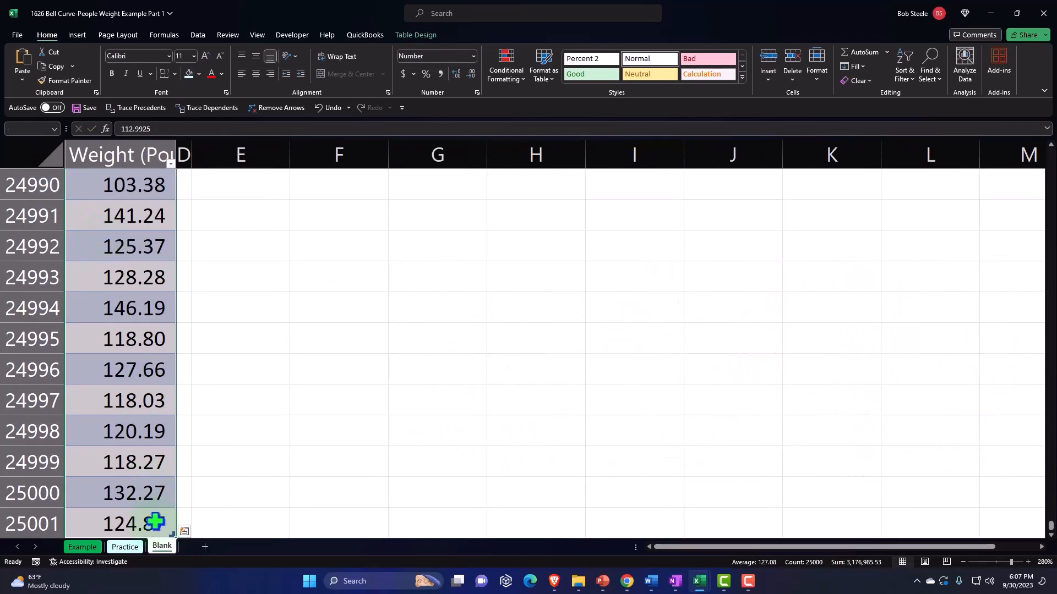
pyautogui.hotkey('ctrl', 'BackSpace')
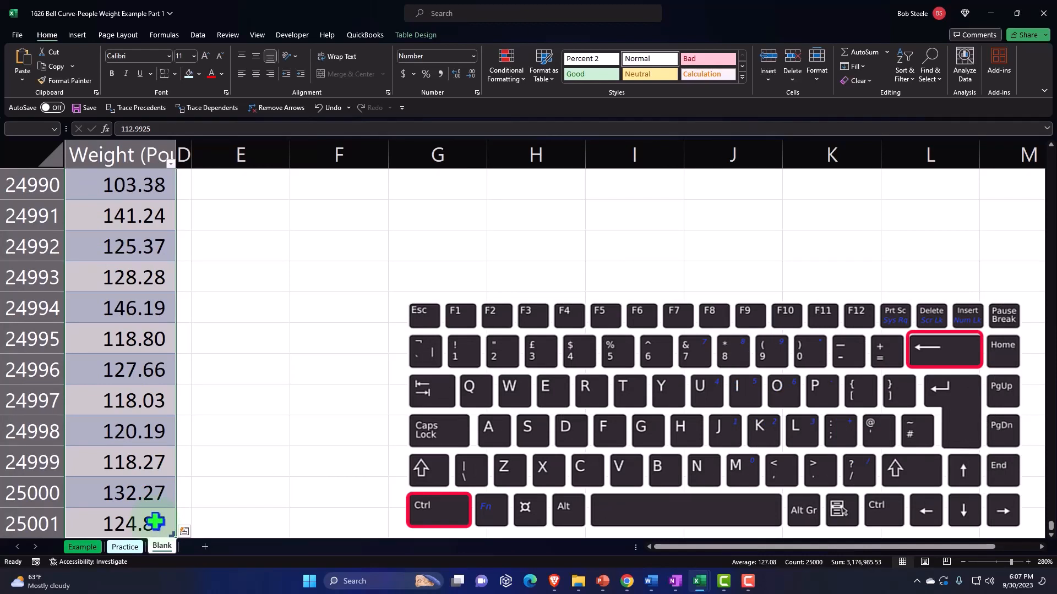
pyautogui.hotkey('ctrl', 'BackSpace')
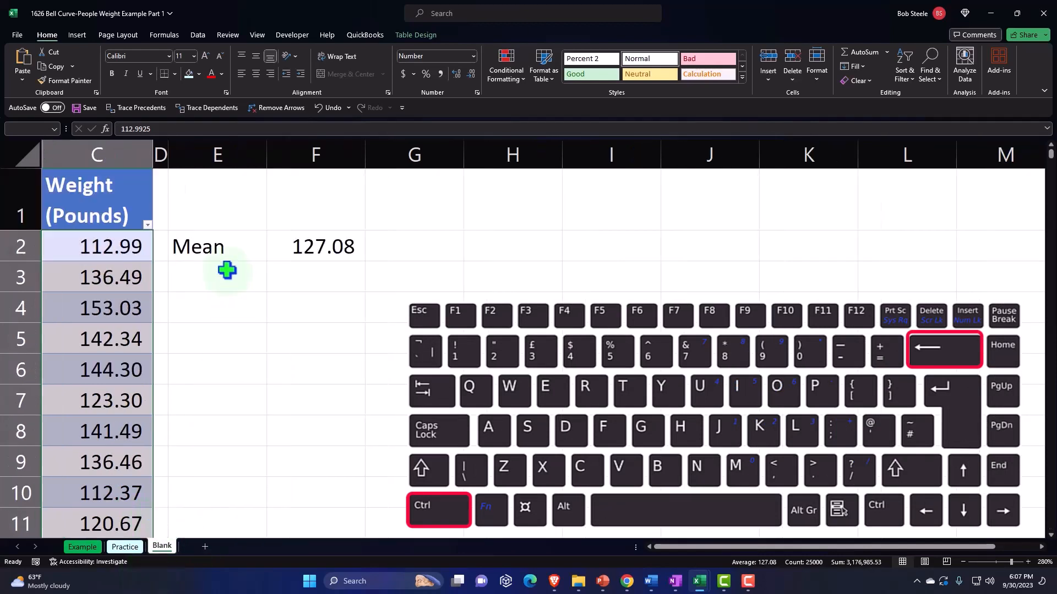
# Label E3 "SD" and calculate the population standard deviation of the Weight (Pounds) column in F3 with STDEV.P
pyautogui.click(226, 270)
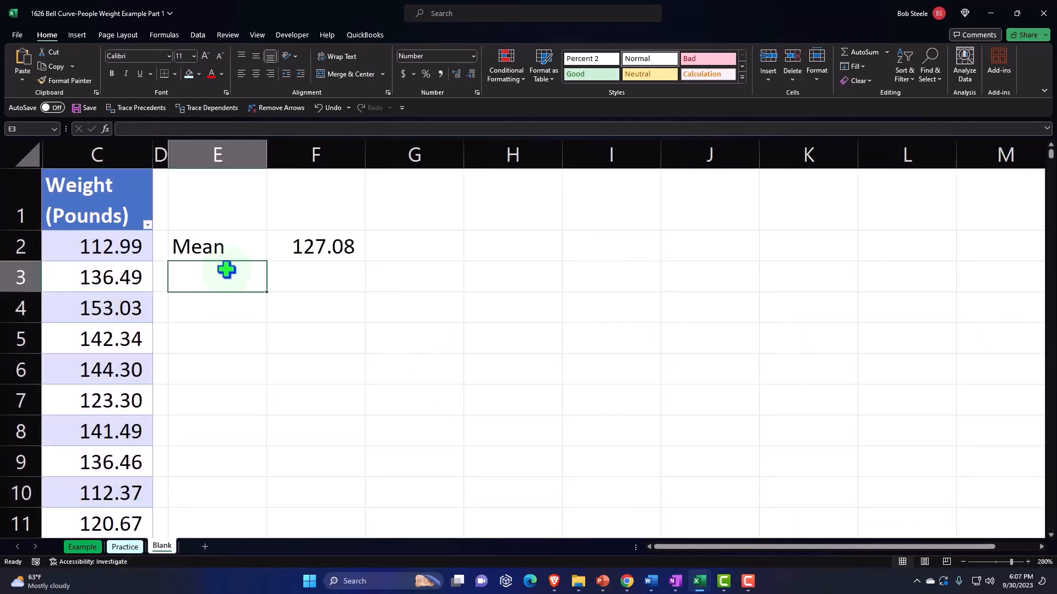
pyautogui.write('SD')
pyautogui.press('Tab')
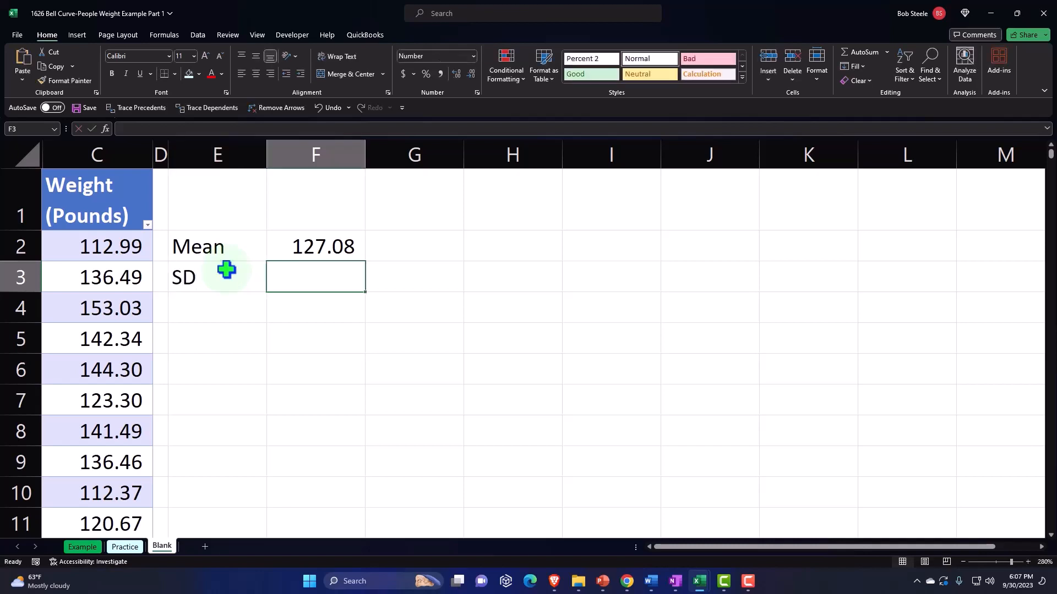
pyautogui.write('=s')
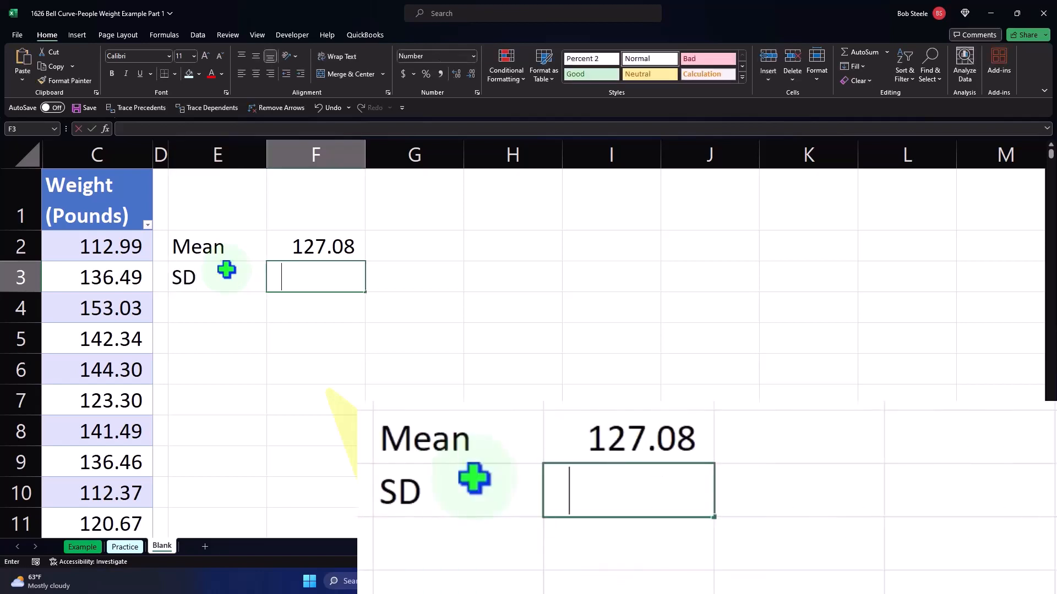
pyautogui.write('t')
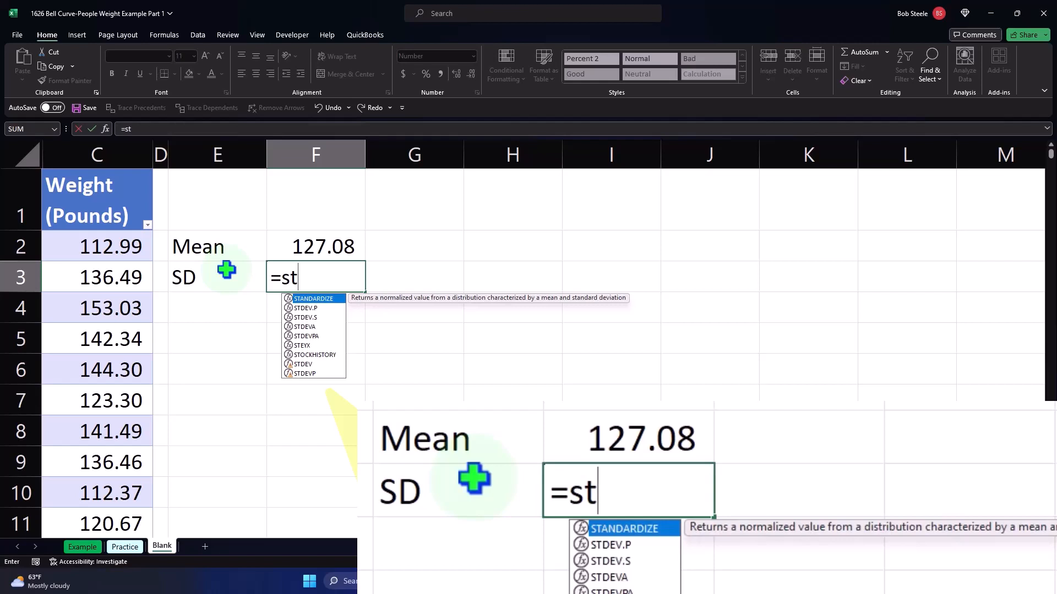
pyautogui.press('Down')
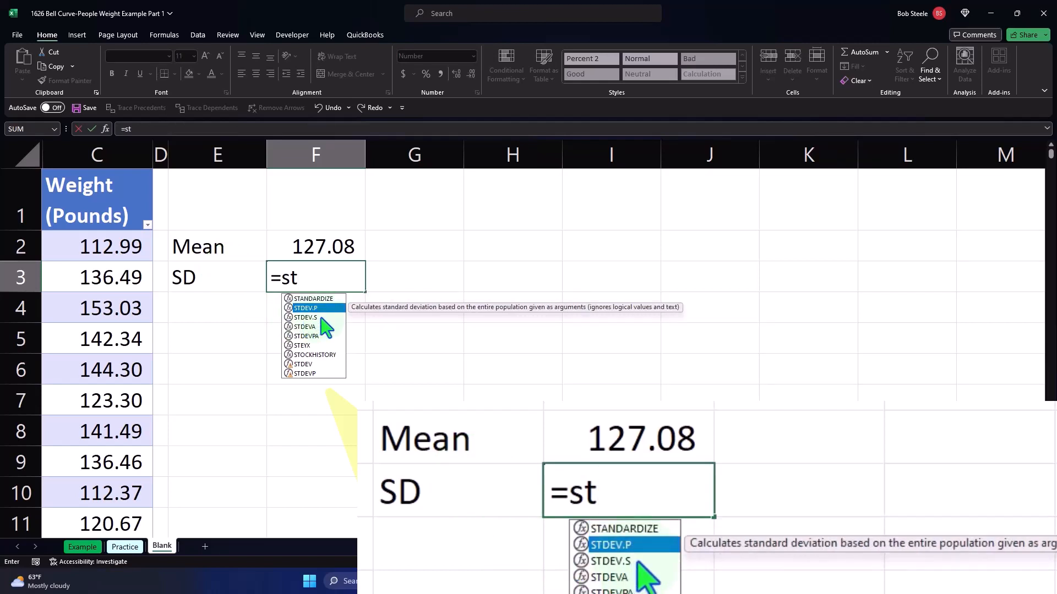
pyautogui.press('Tab')
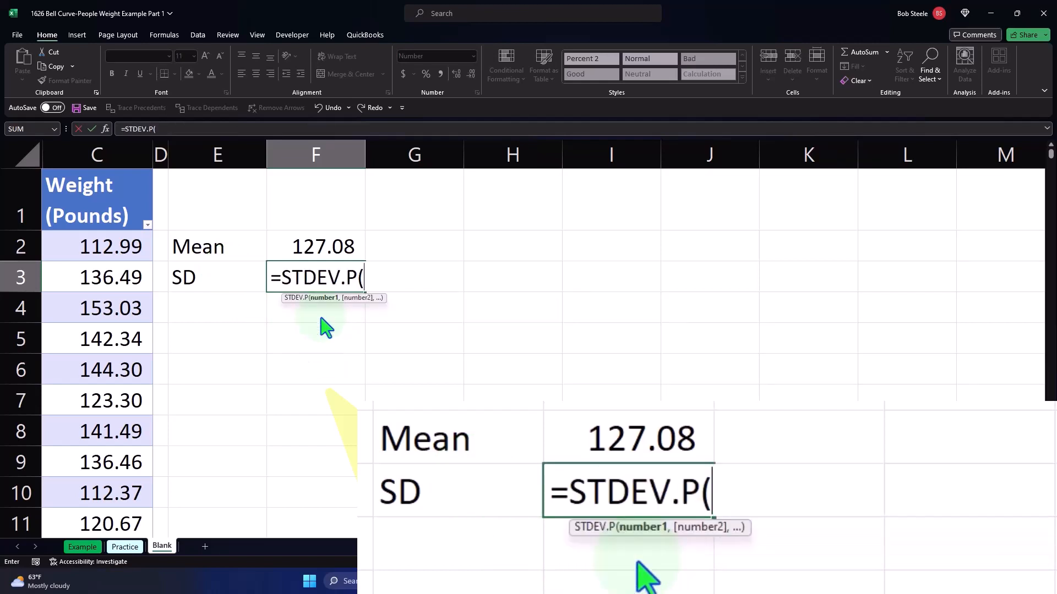
pyautogui.click(102, 167)
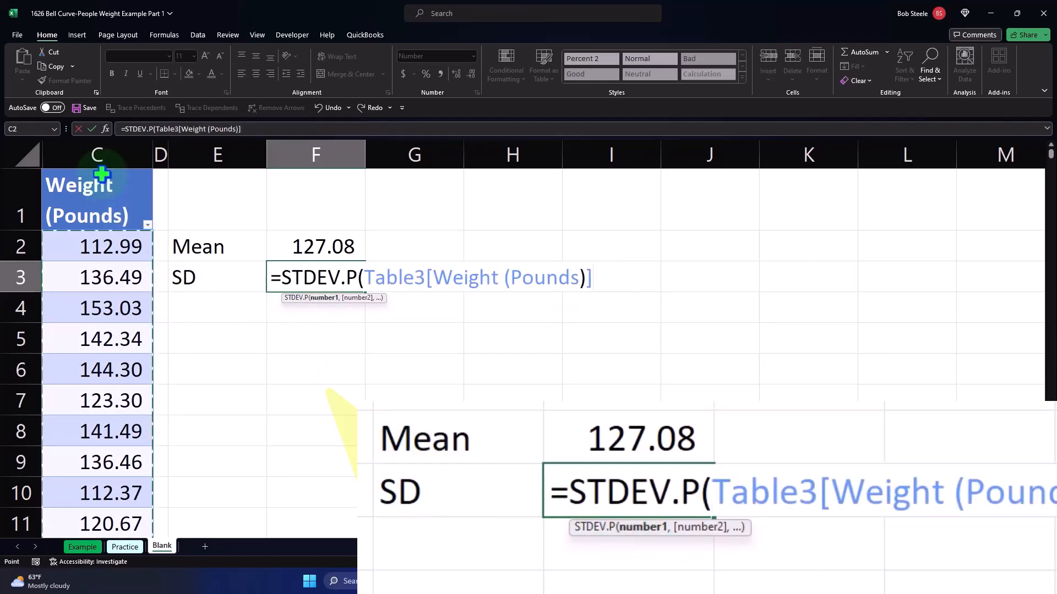
pyautogui.press('Return')
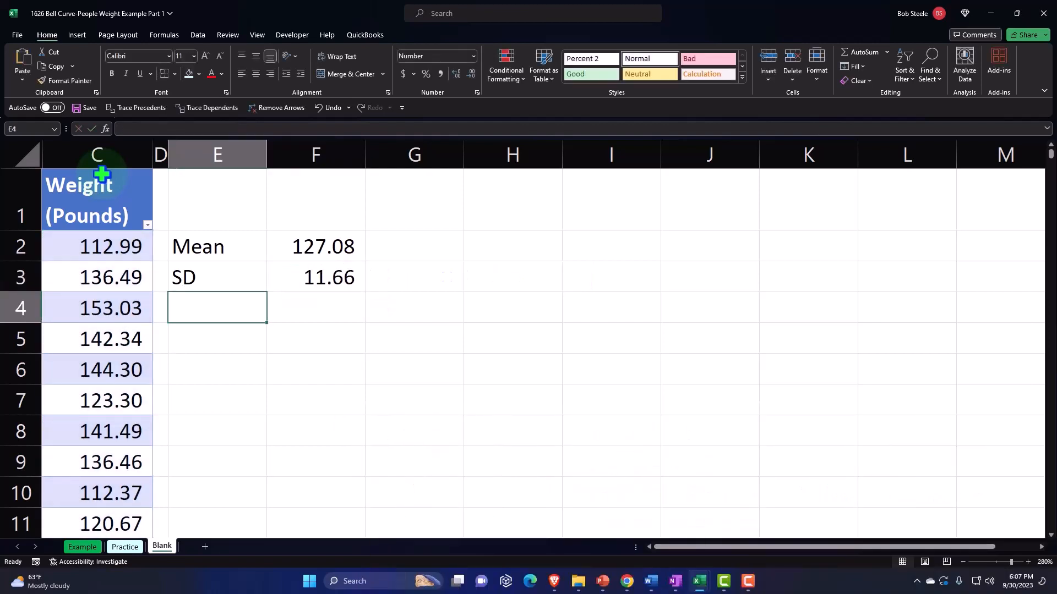
# Label E4 "Median" and calculate the median of the table's Weight (Pounds) column in F4 with the MEDIAN function
pyautogui.write('Median')
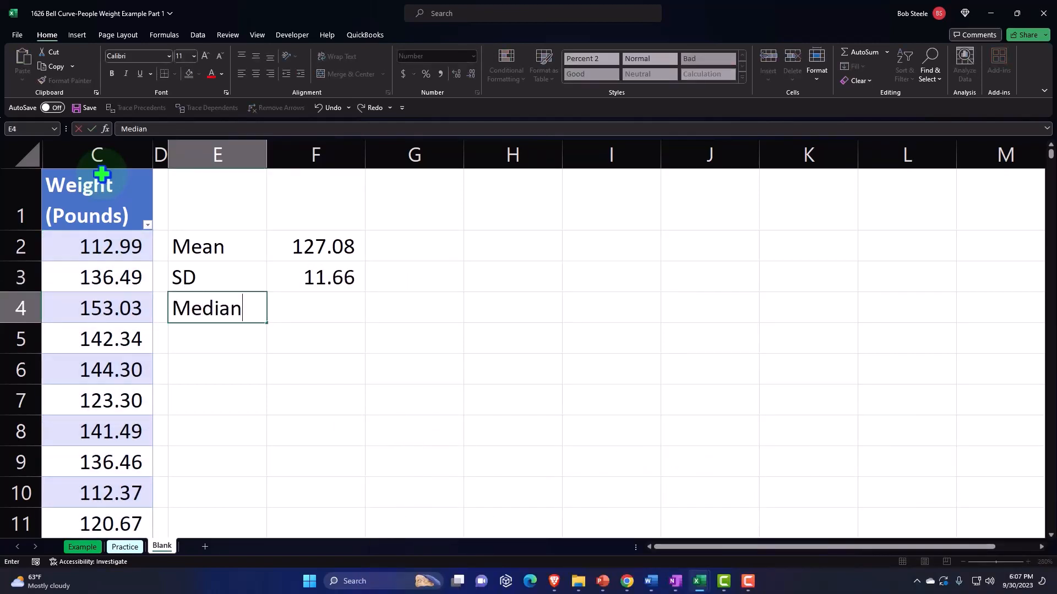
pyautogui.press('Tab')
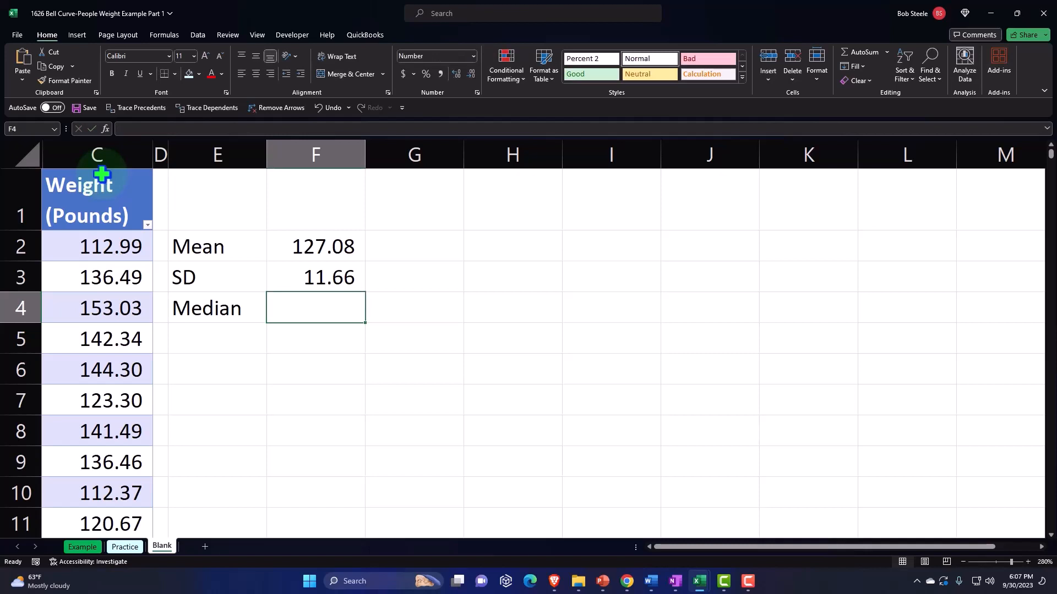
pyautogui.write('=')
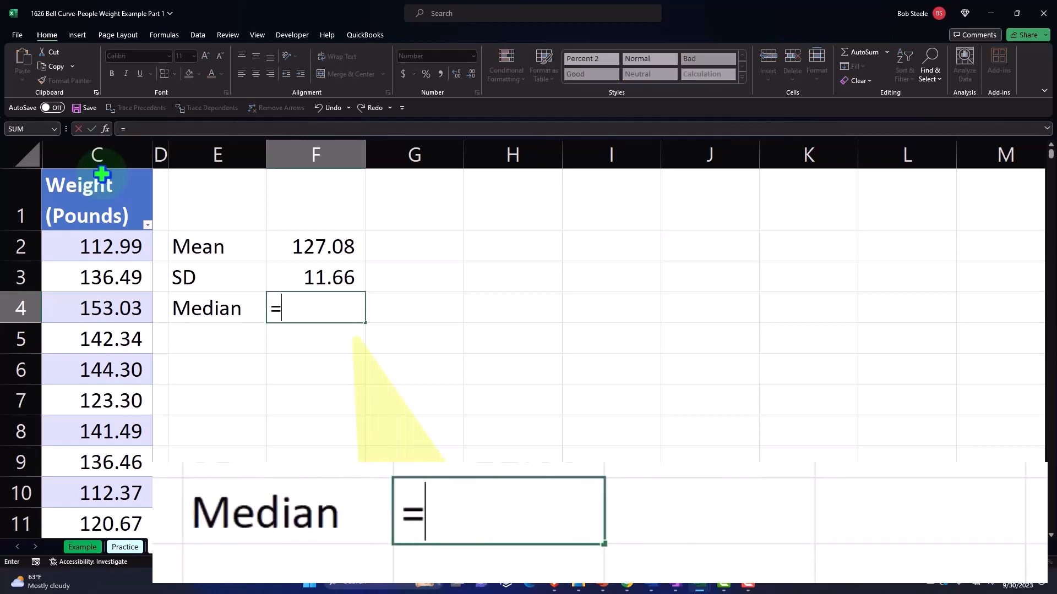
pyautogui.write('me')
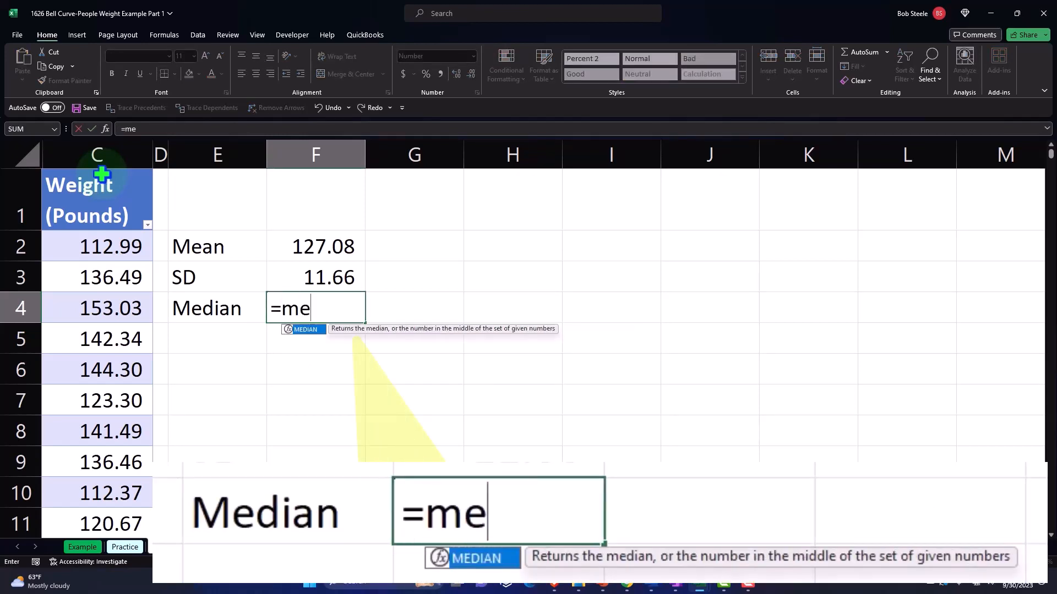
pyautogui.press('Tab')
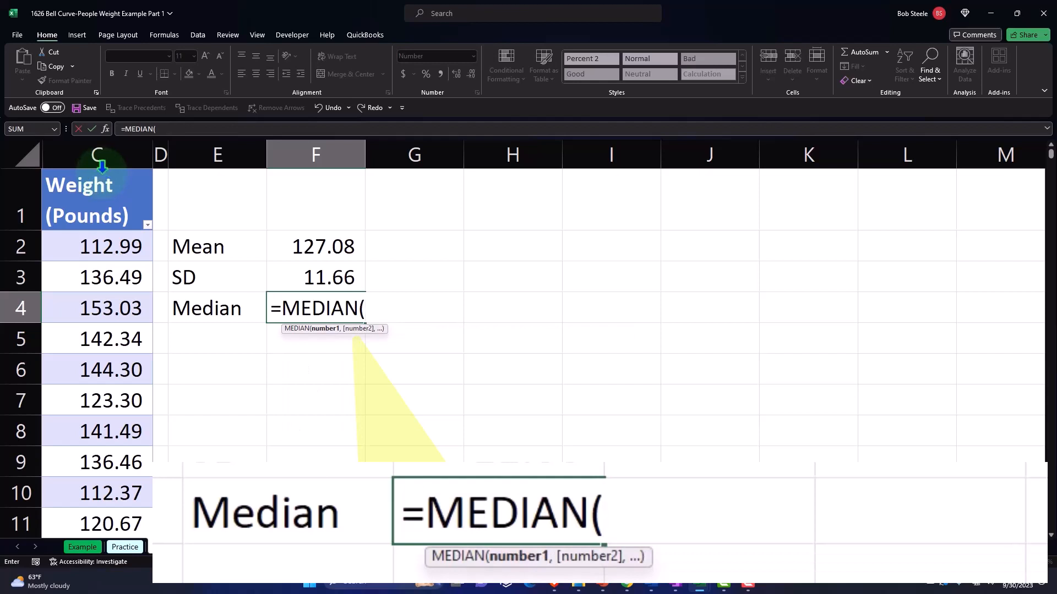
pyautogui.click(102, 174)
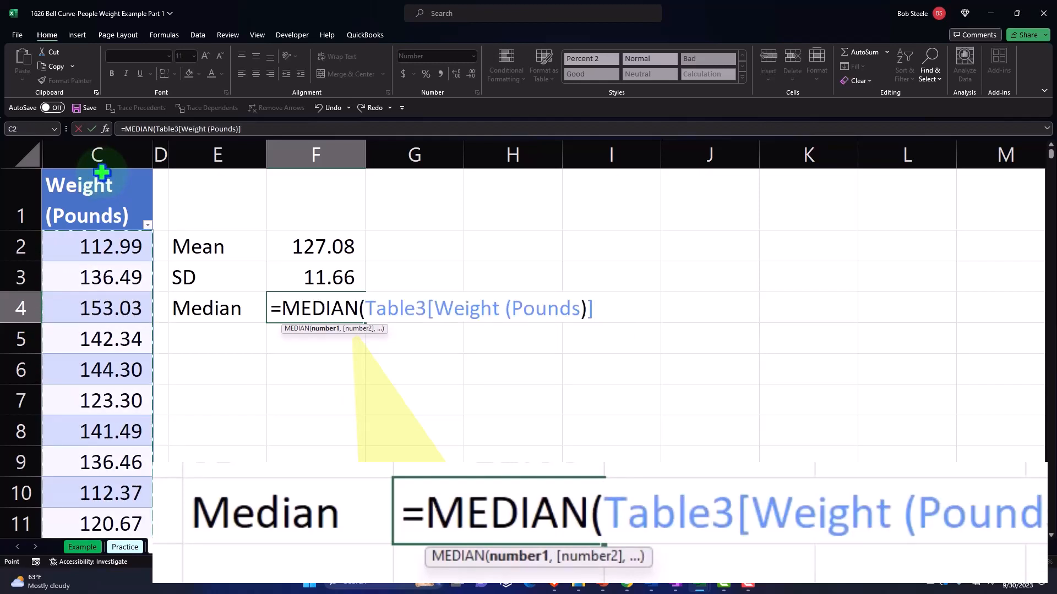
pyautogui.press('Return')
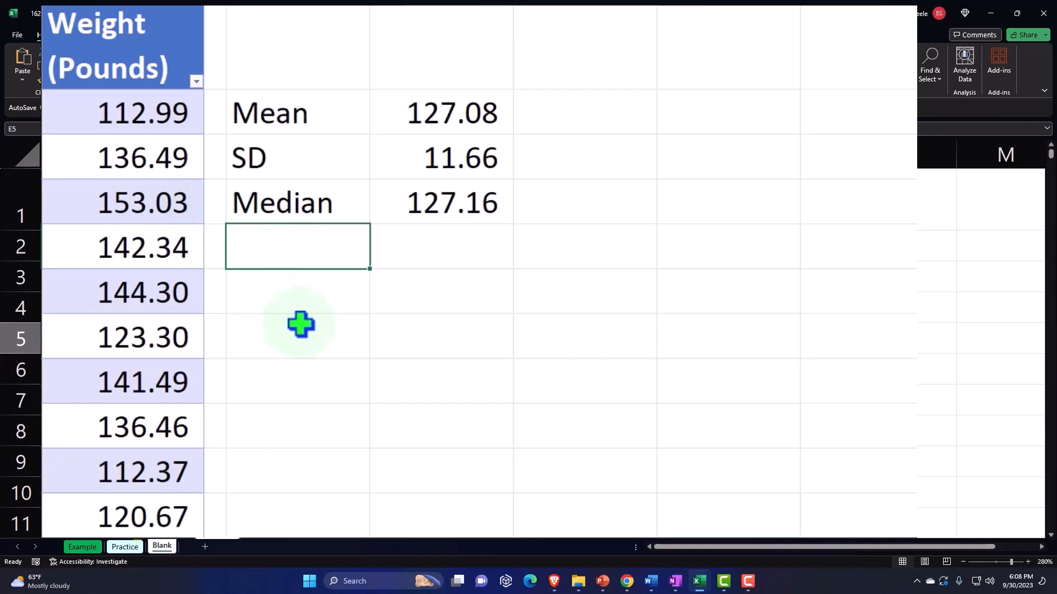
# Label E5 "Mode" and calculate the mode of the table's Weight (Pounds) column in F5 with MODE.SNGL
pyautogui.write('Mode')
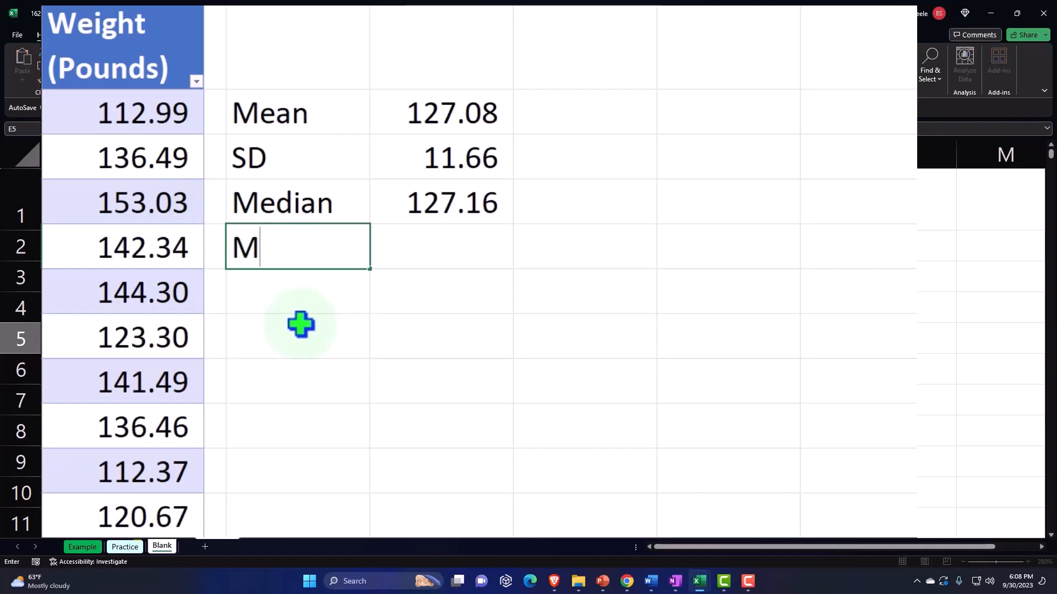
pyautogui.press('Tab')
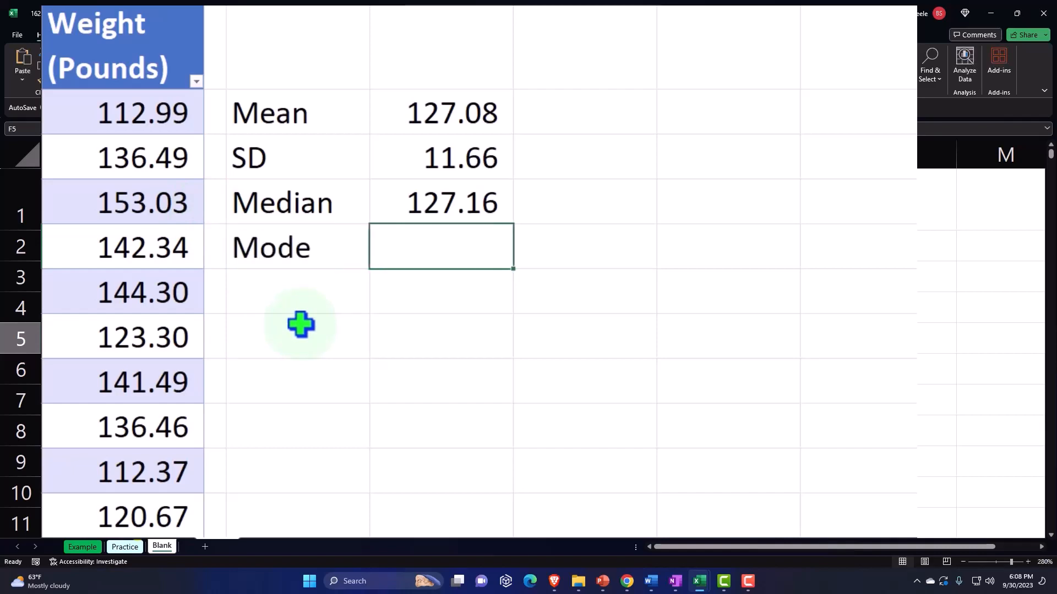
pyautogui.write('=mo')
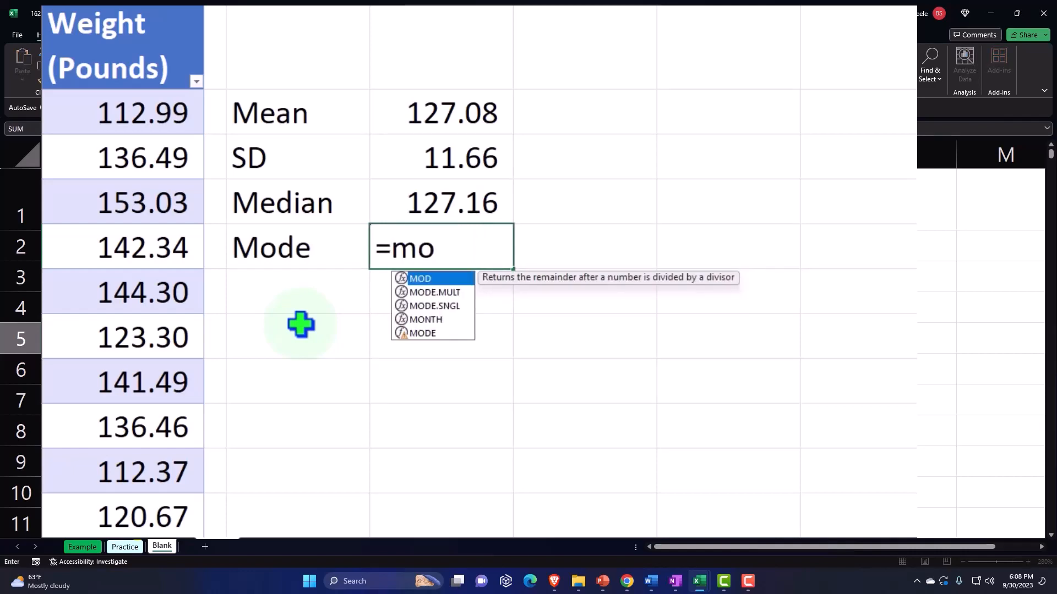
pyautogui.doubleClick(419, 306)
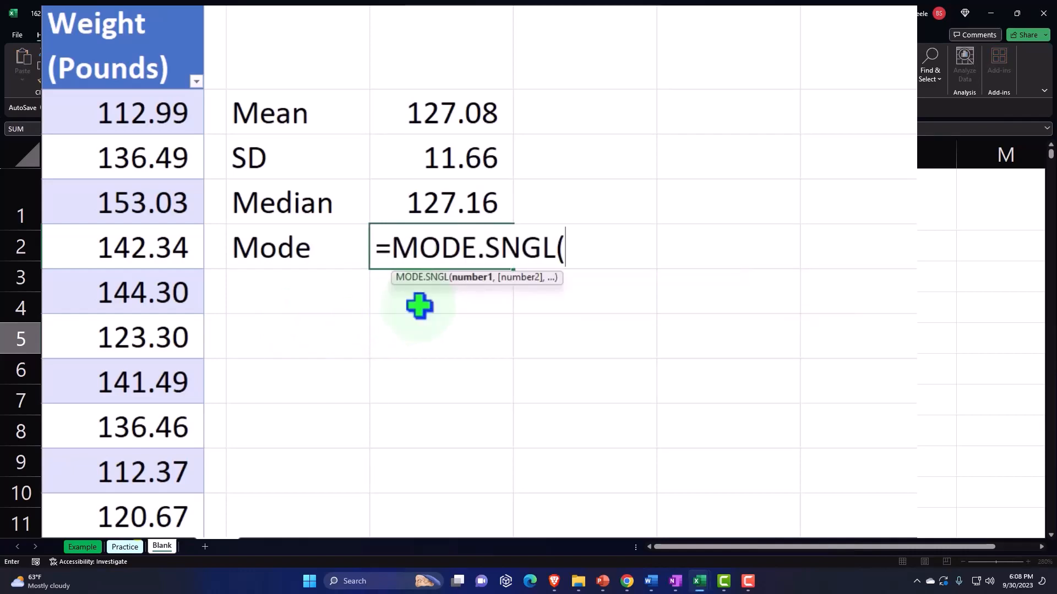
pyautogui.click(137, 9)
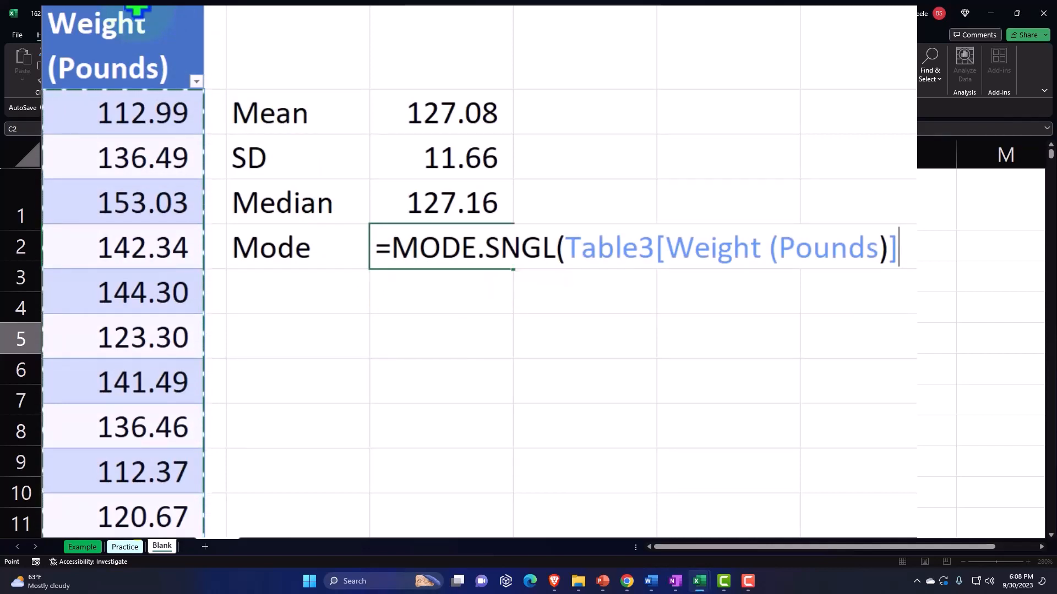
pyautogui.press('Return')
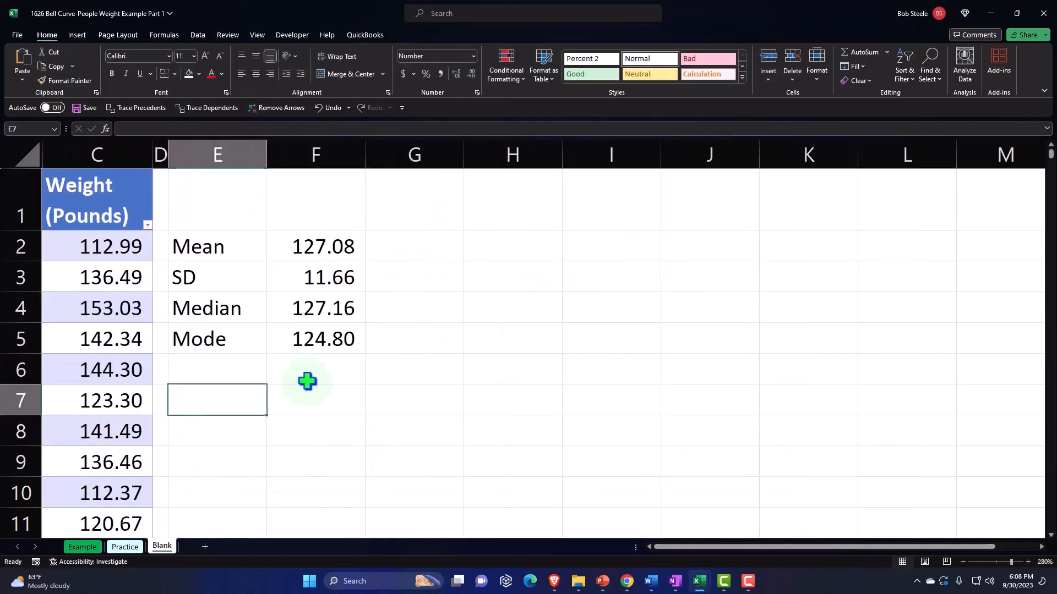
# Review the calculated mean, median and mode in F2, F4 and F5 and compare them with each other
pyautogui.click(340, 248)
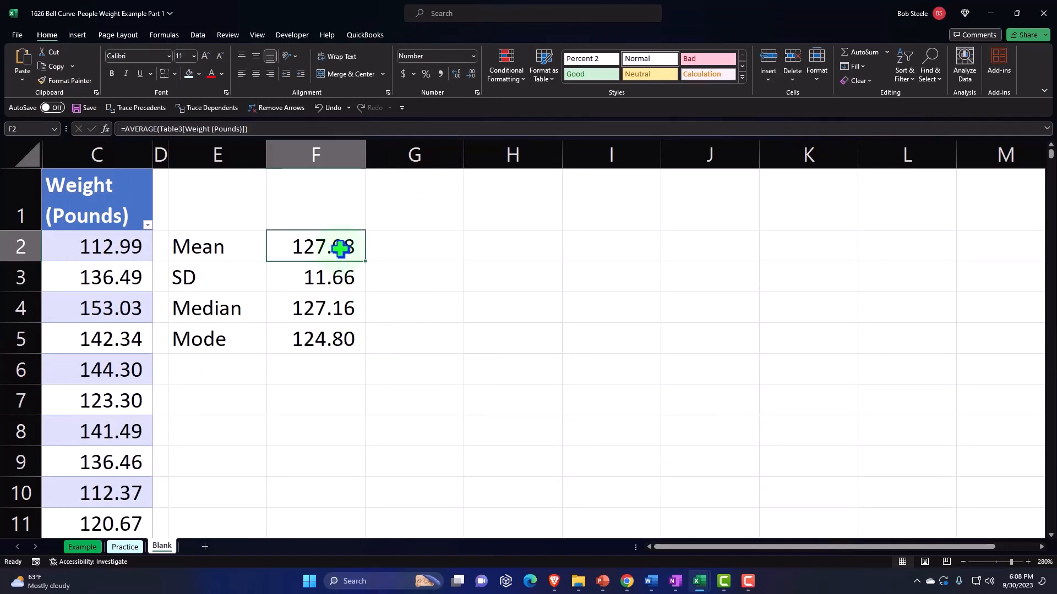
pyautogui.click(339, 308)
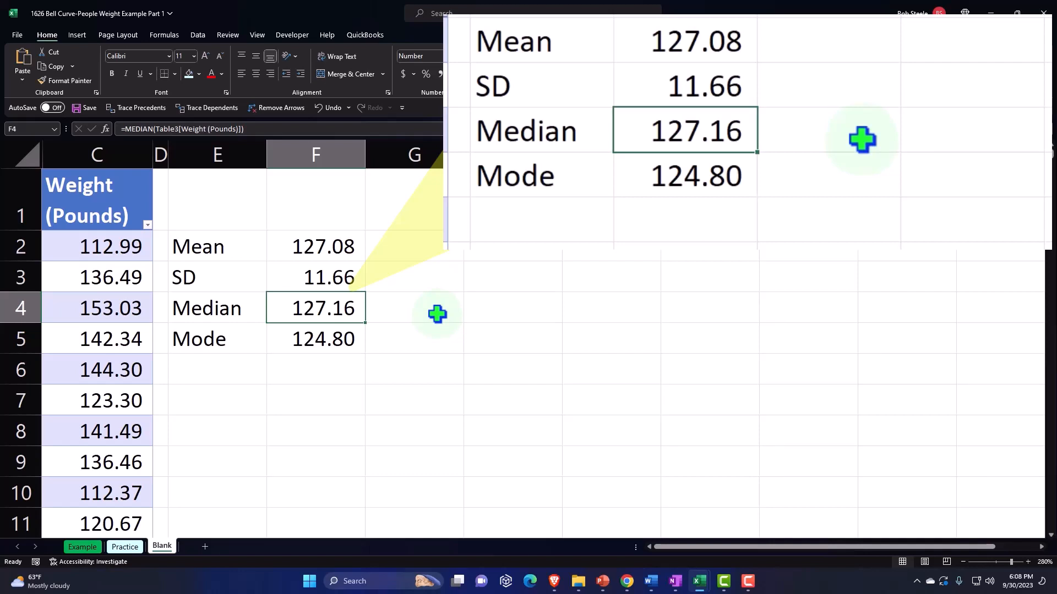
pyautogui.press('Down')
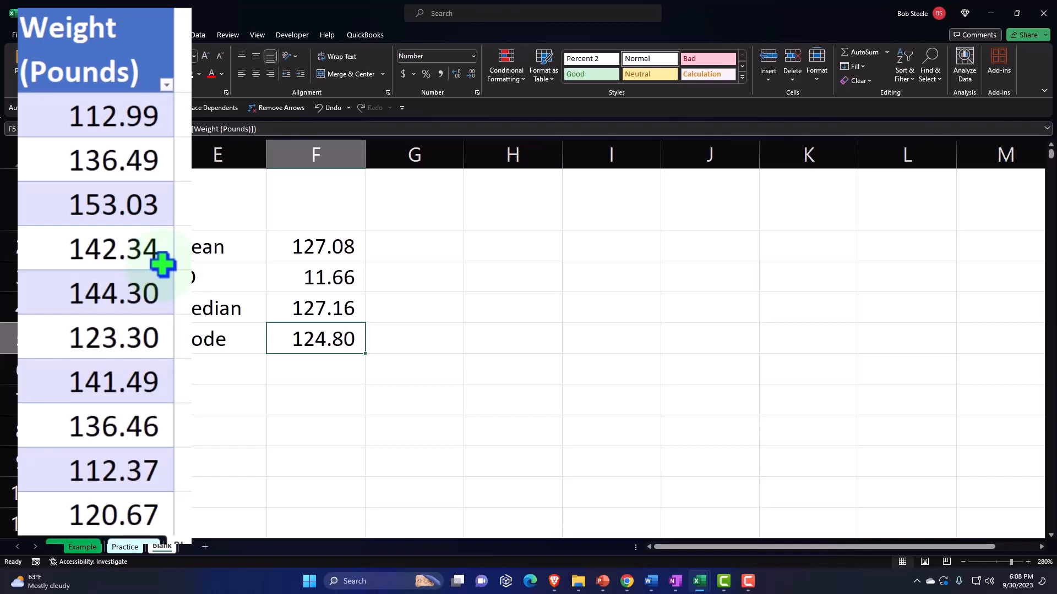
pyautogui.press('Down')
pyautogui.press('Down')
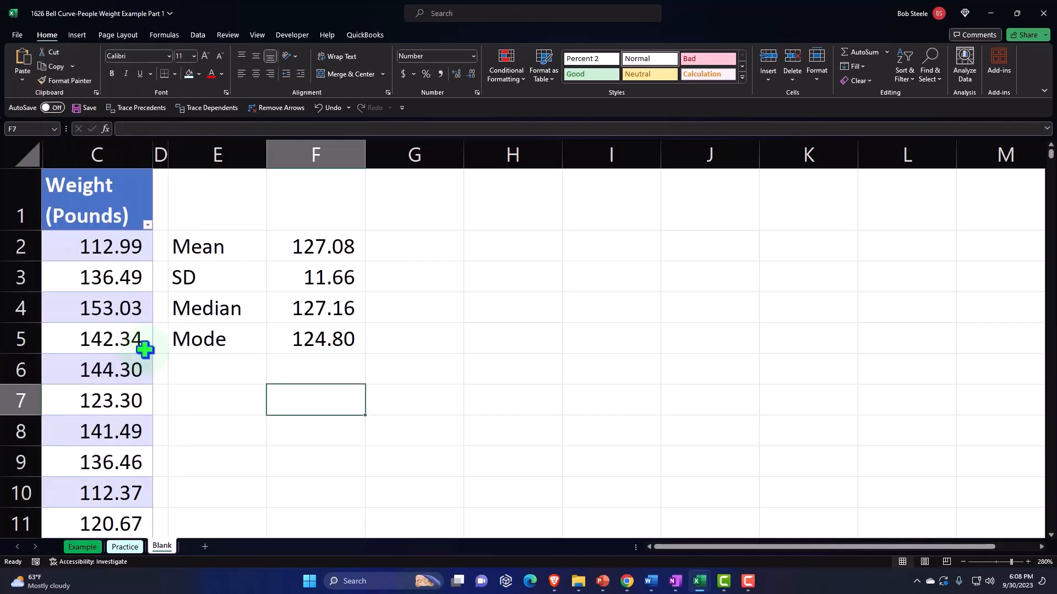
# Narrow column G to a thin spacer column beside the statistics in columns E and F
pyautogui.press('Up')
pyautogui.press('Up')
pyautogui.press('Up')
pyautogui.press('Up')
pyautogui.press('Up')
pyautogui.press('Up')
pyautogui.press('Right')
pyautogui.press('Right')
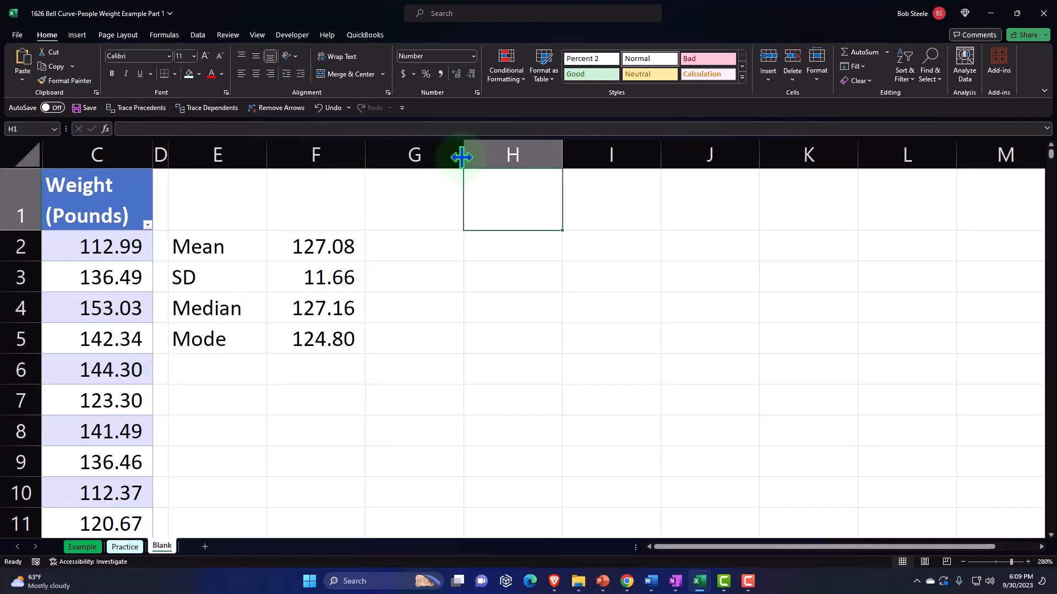
pyautogui.moveTo(461, 158); pyautogui.dragTo(381, 169)
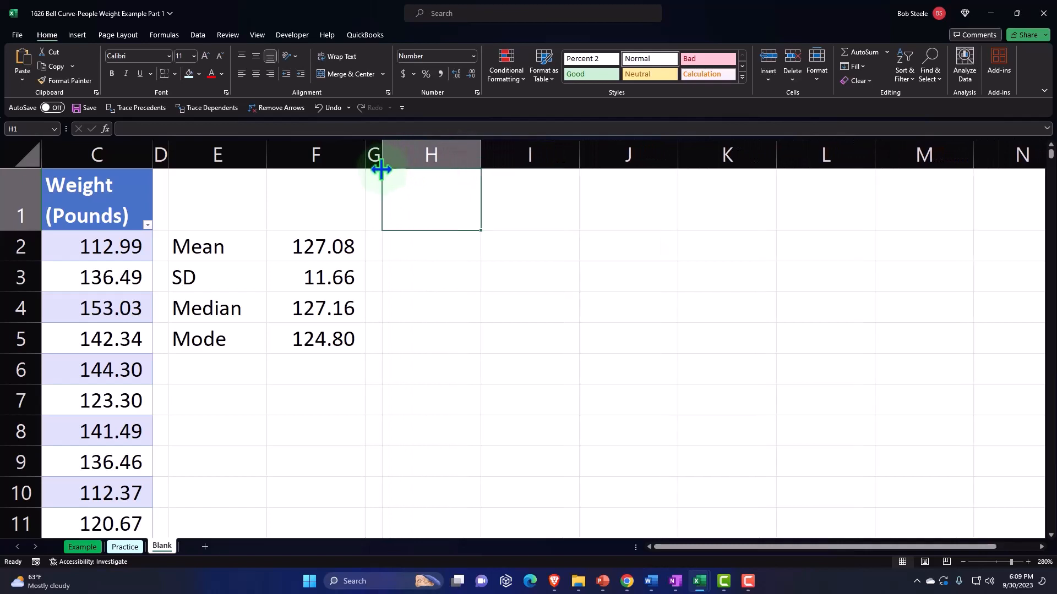
# Select all values in the table's Weight (Pounds) column and insert a Histogram chart from them
pyautogui.click(104, 171)
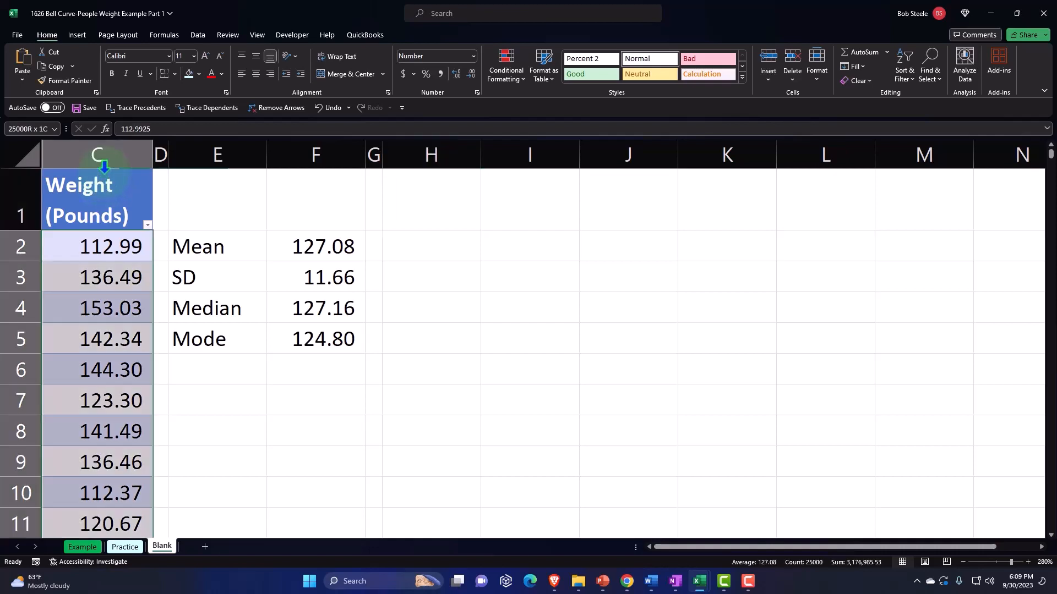
pyautogui.click(91, 269)
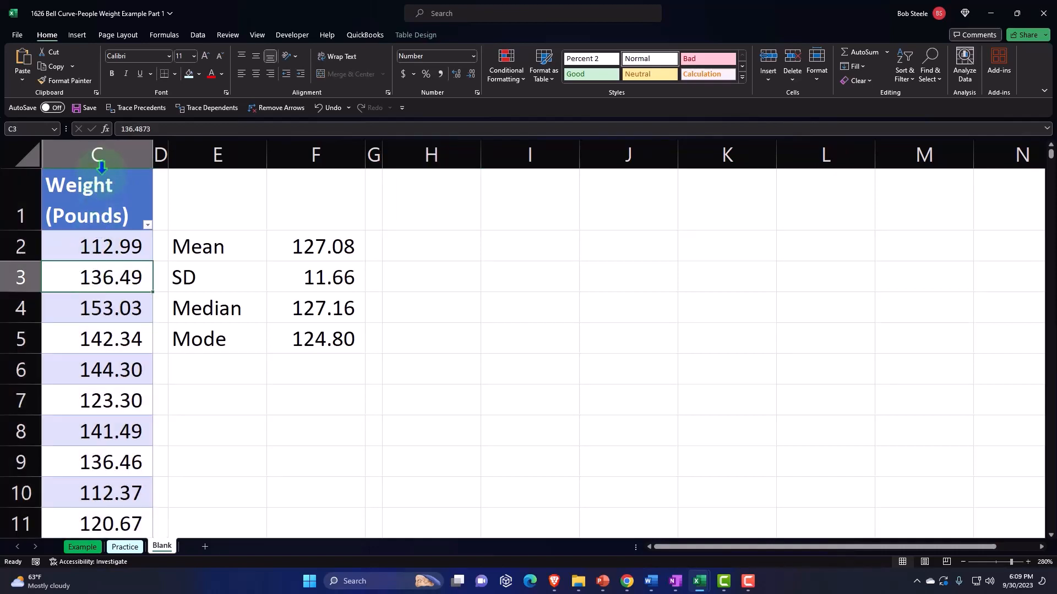
pyautogui.click(101, 170)
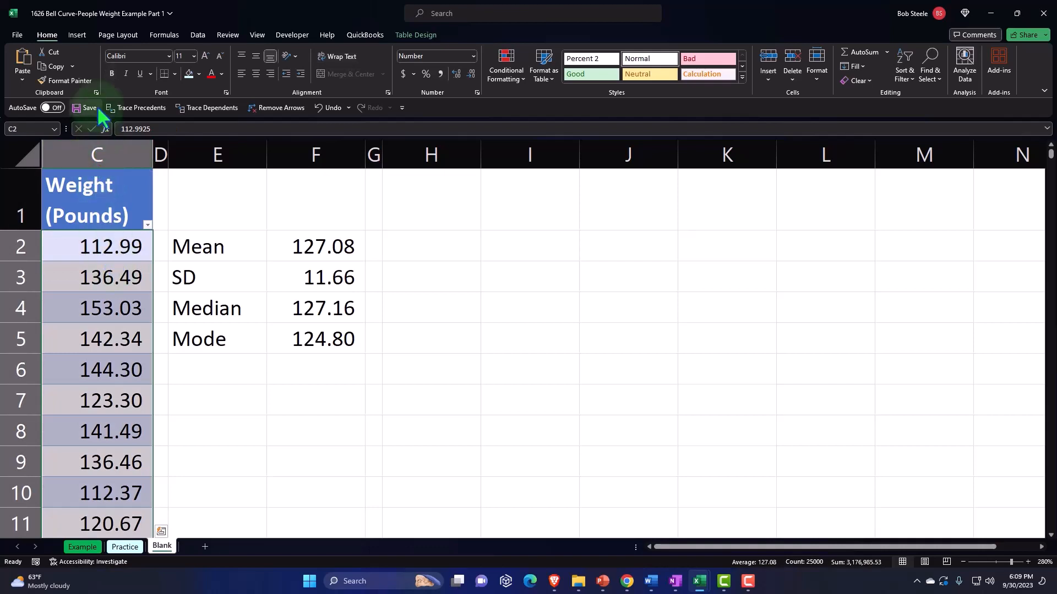
pyautogui.click(77, 36)
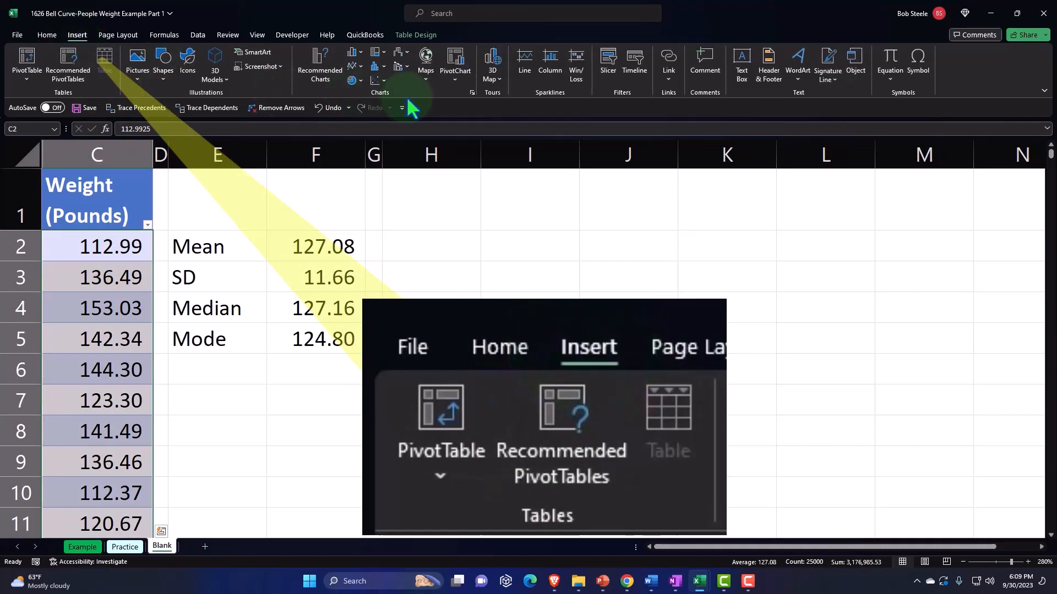
pyautogui.click(381, 66)
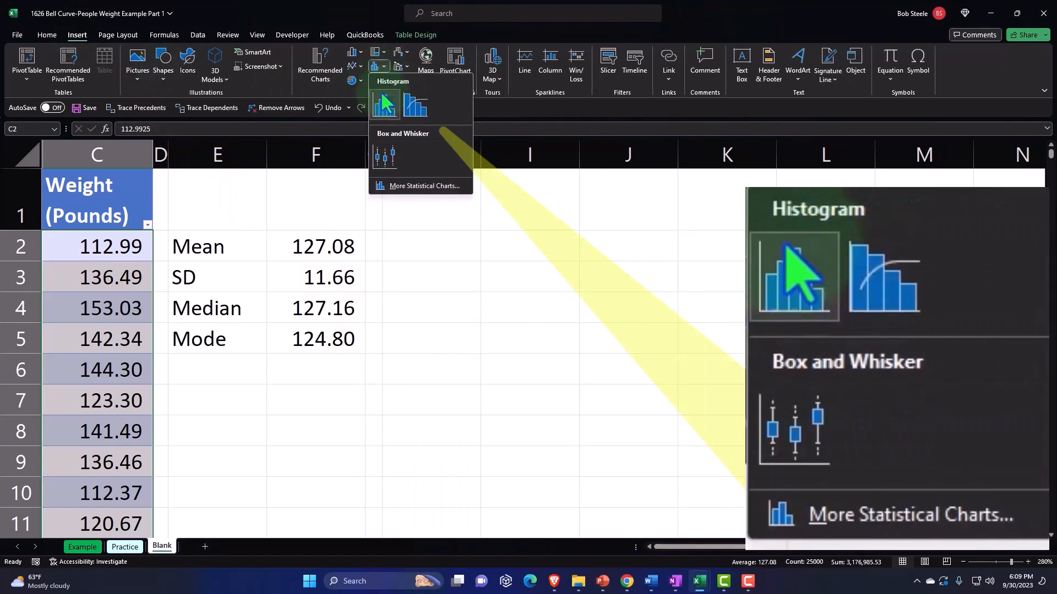
pyautogui.click(380, 101)
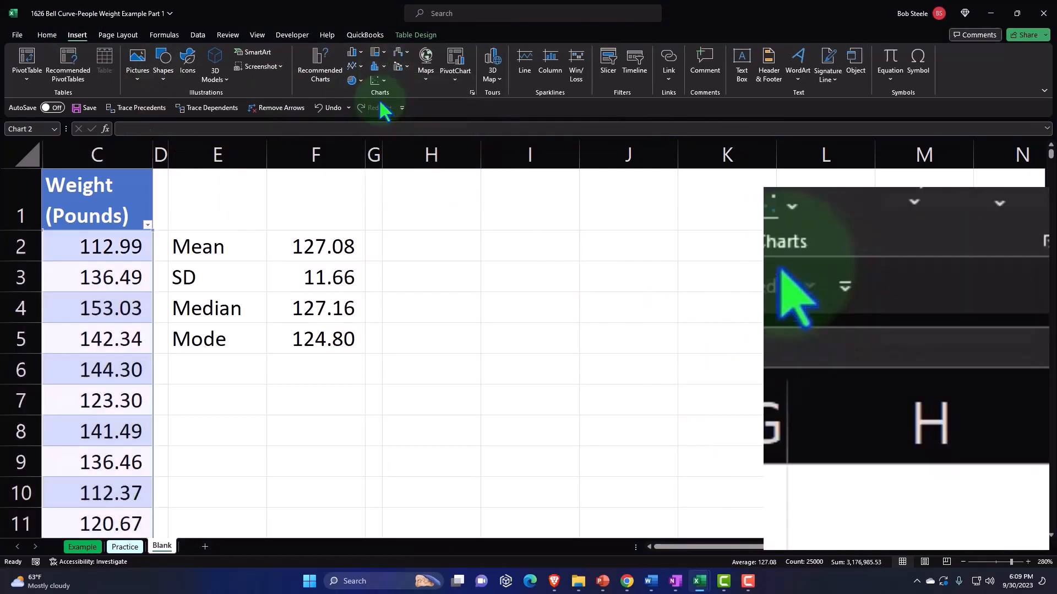
# Look over the histogram's bars and horizontal axis bins, and delete the chart title
pyautogui.scroll(-1, 523, 341)
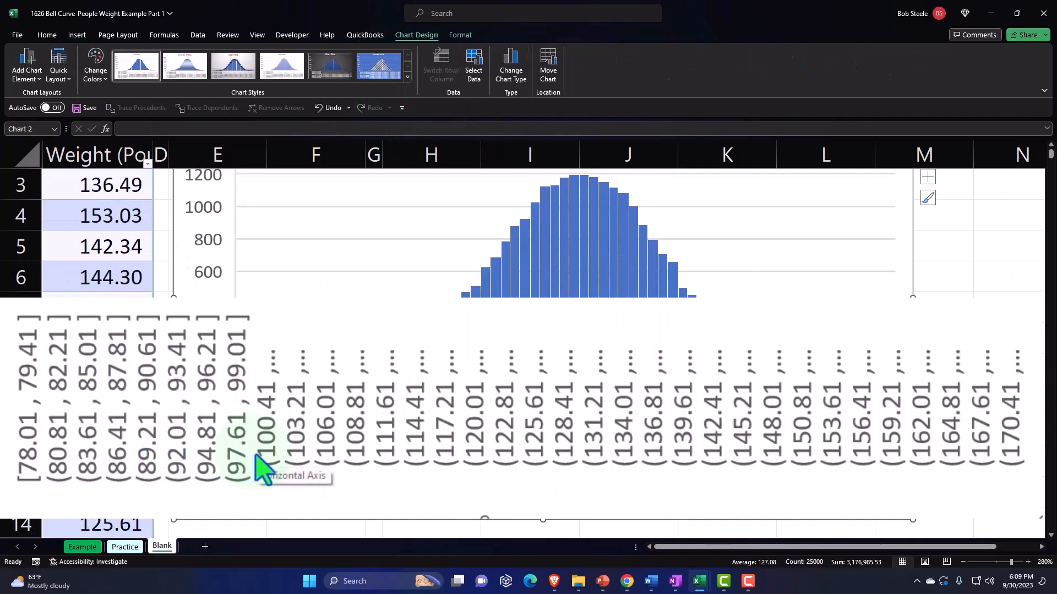
pyautogui.scroll(1, 256, 456)
pyautogui.scroll(-1, 256, 456)
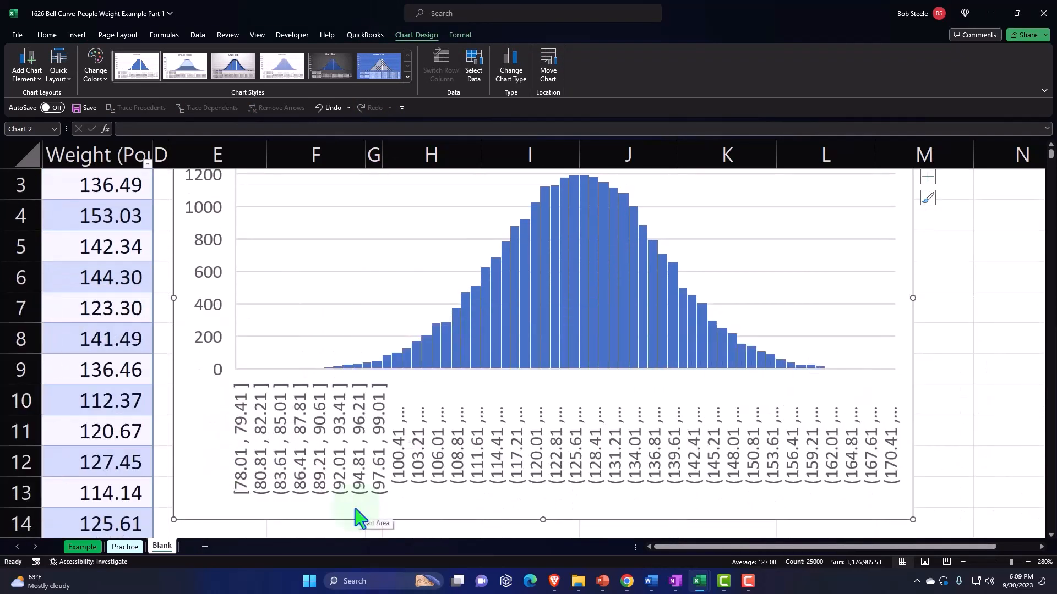
pyautogui.scroll(1, 148, 439)
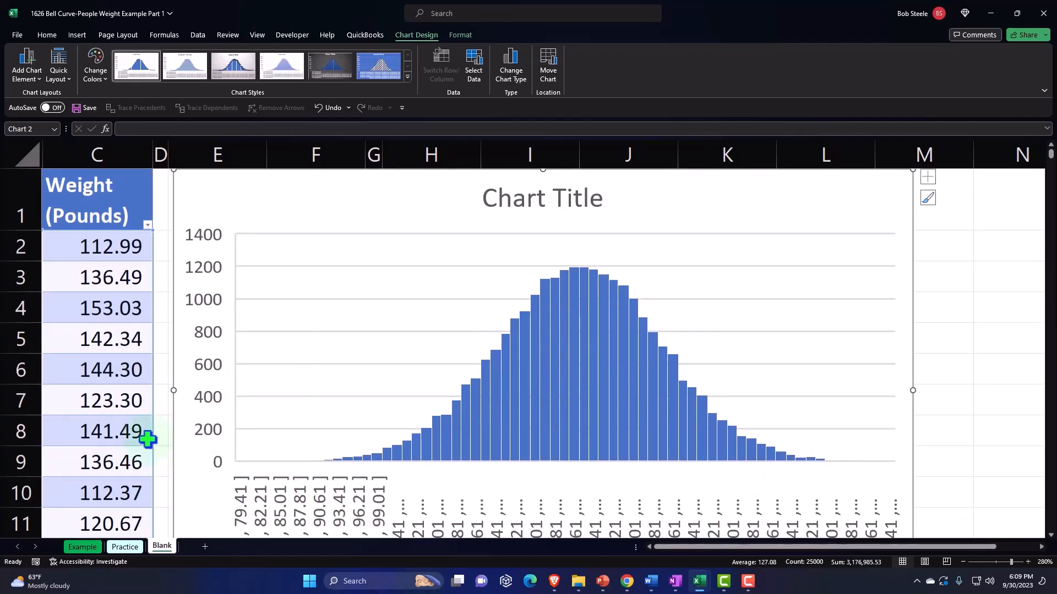
pyautogui.click(526, 199)
pyautogui.press('Delete')
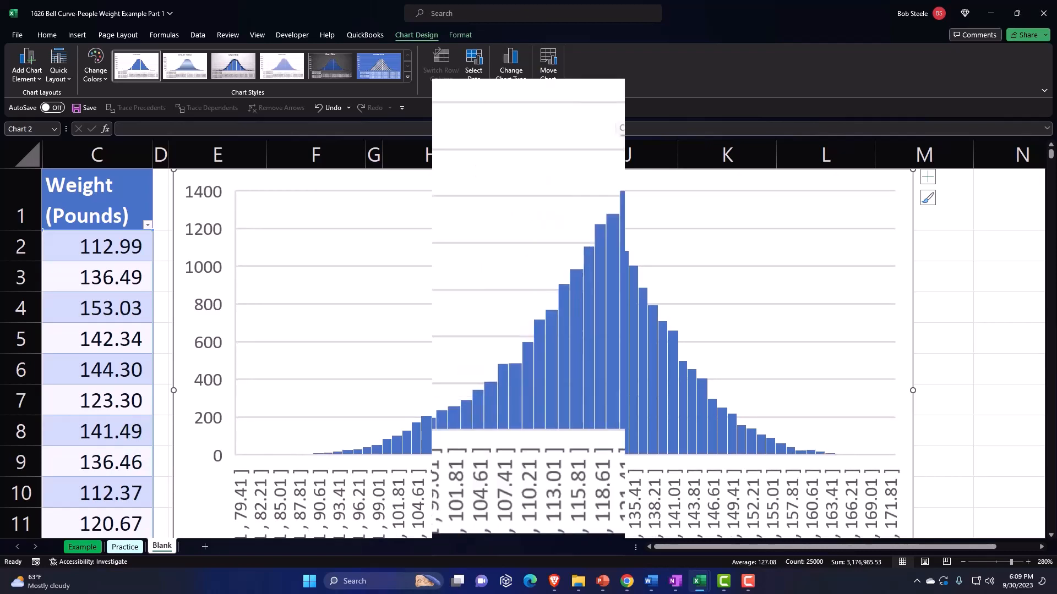
# Move the histogram beside the statistics and resize it to span about columns H to P and rows 1 to 14
pyautogui.click(964, 563)
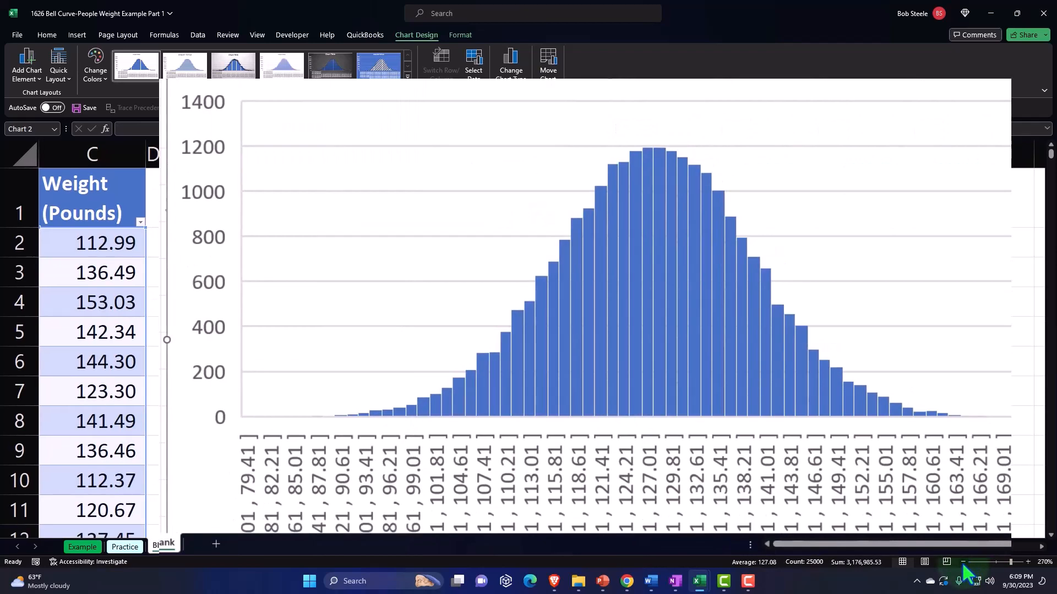
pyautogui.click(964, 563)
pyautogui.click(964, 563)
pyautogui.click(964, 563)
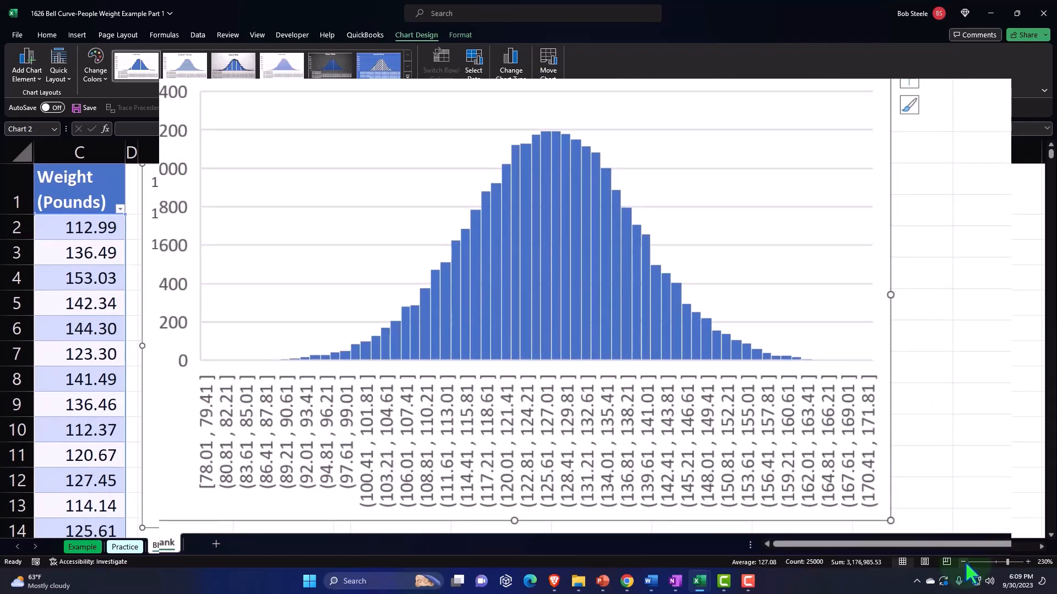
pyautogui.click(964, 563)
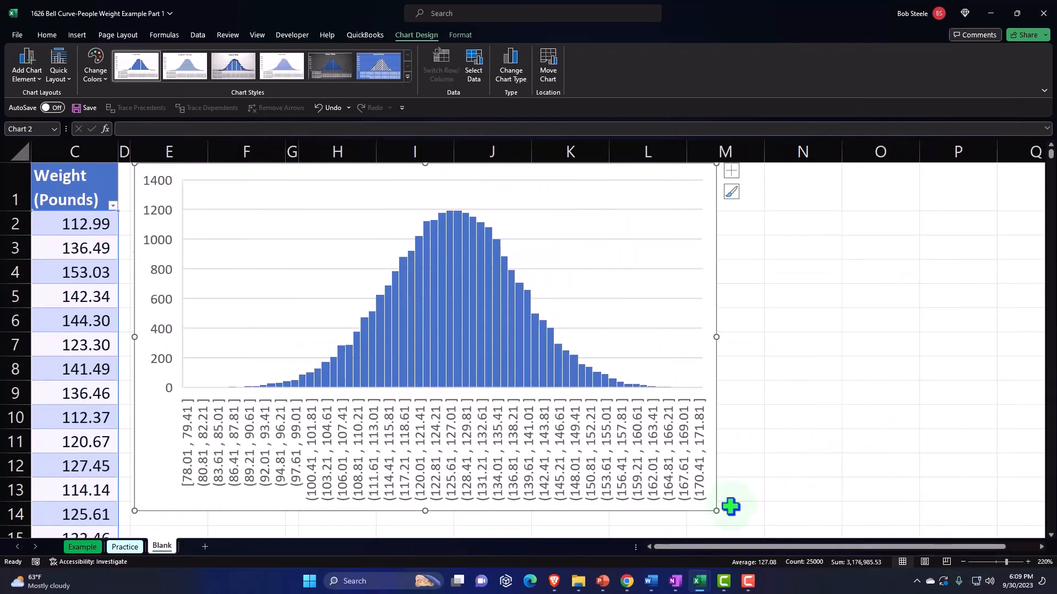
pyautogui.moveTo(716, 511); pyautogui.dragTo(695, 464)
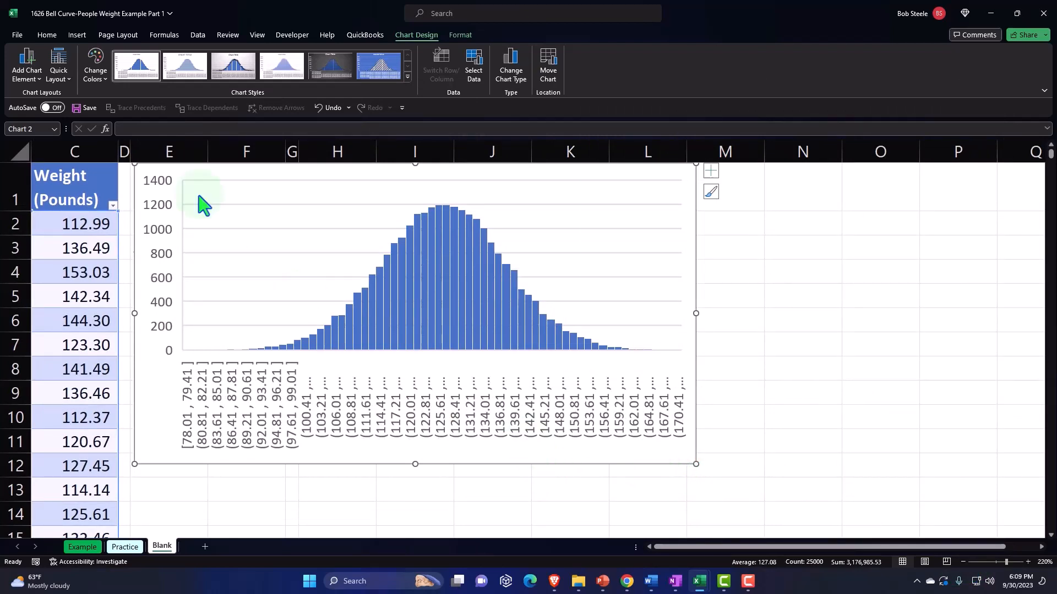
pyautogui.moveTo(153, 406); pyautogui.dragTo(345, 431)
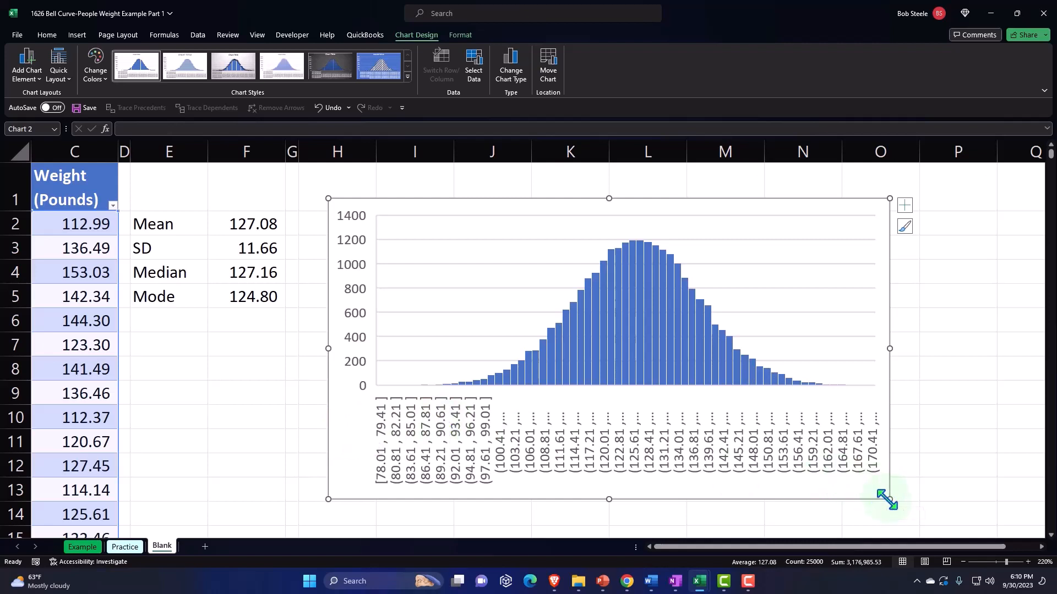
pyautogui.moveTo(887, 500); pyautogui.dragTo(972, 515)
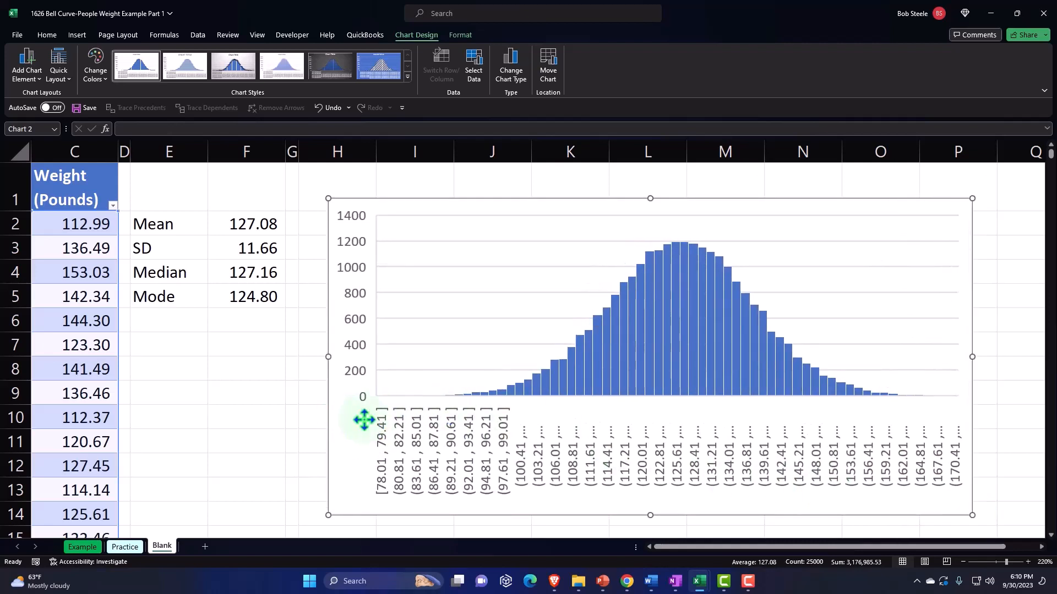
# Move the histogram to the right, past column P, to clear the cells beside the statistics
pyautogui.moveTo(364, 420); pyautogui.dragTo(1033, 444)
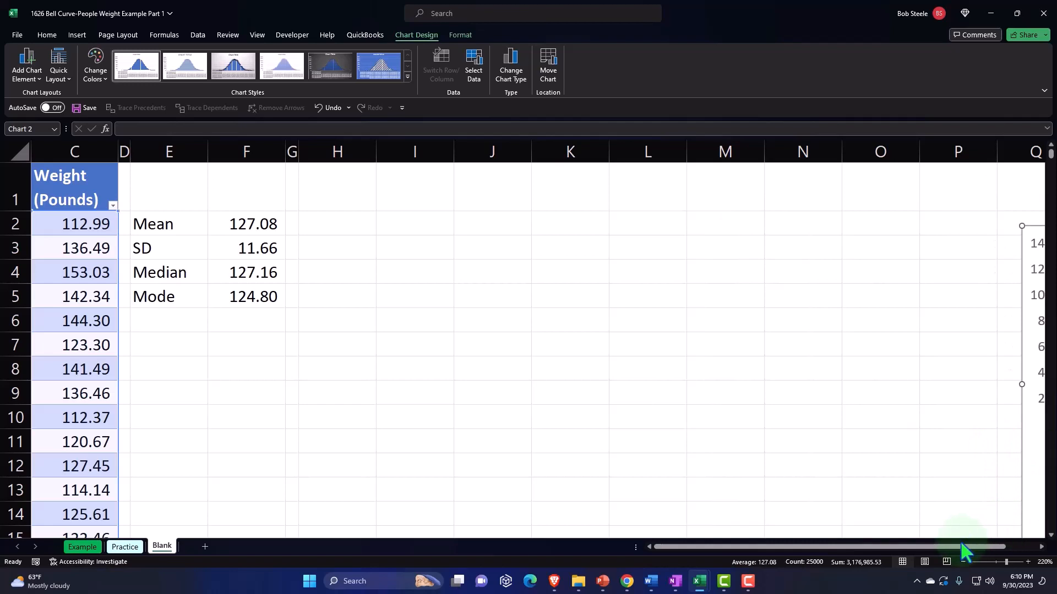
pyautogui.moveTo(961, 544); pyautogui.dragTo(984, 540)
pyautogui.moveTo(979, 499); pyautogui.dragTo(1038, 497)
# Enter the column headers X in H1 and P(x) in I1
pyautogui.click(369, 411)
pyautogui.click(279, 176)
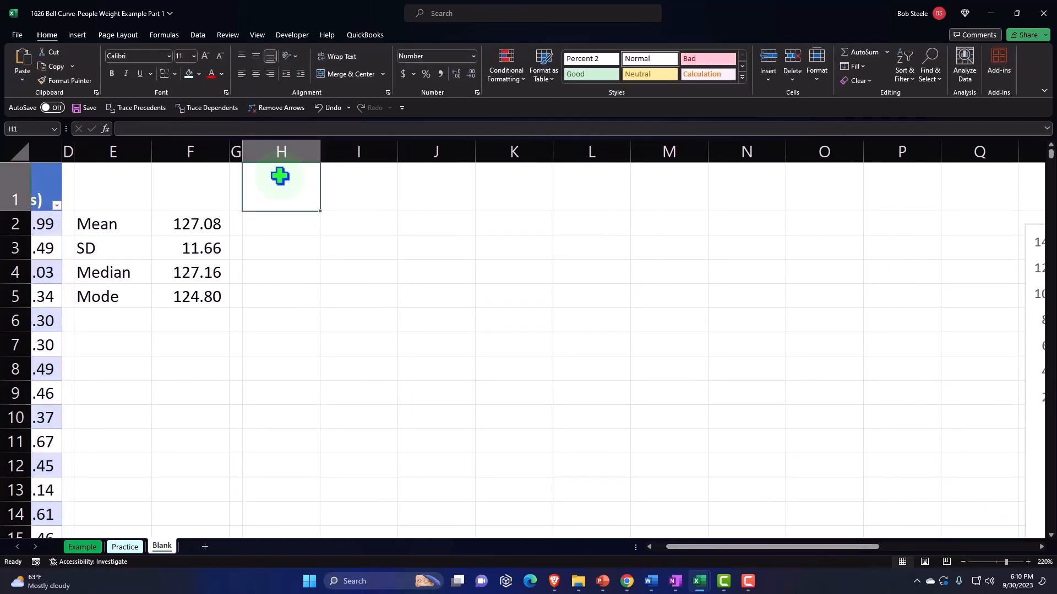
pyautogui.press('Down')
pyautogui.press('Left')
pyautogui.press('Left')
pyautogui.press('Left')
pyautogui.press('Left')
pyautogui.press('Left')
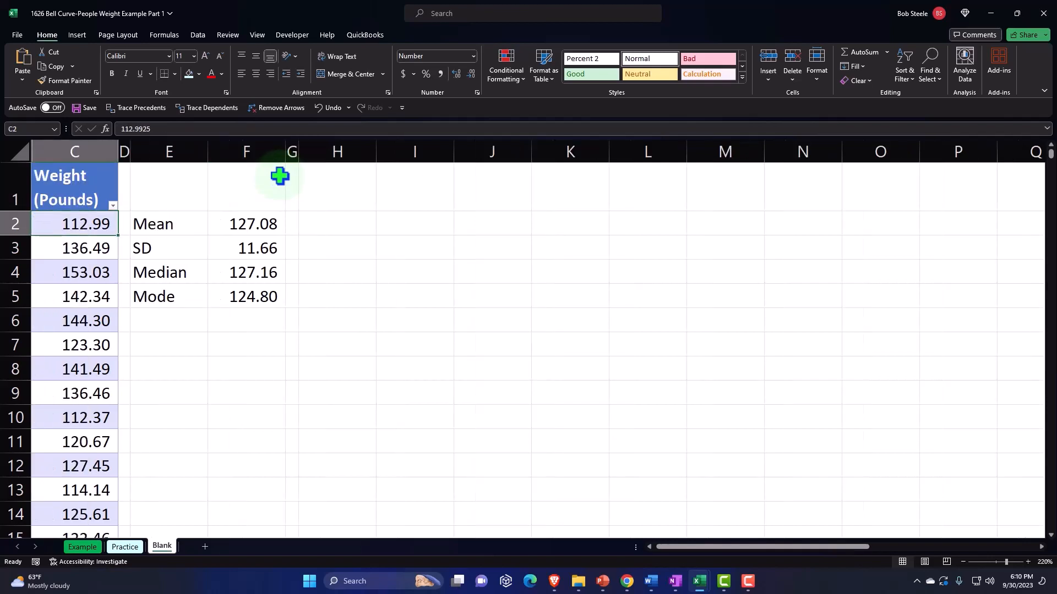
pyautogui.press('Right')
pyautogui.press('Right')
pyautogui.press('Right')
pyautogui.press('Right')
pyautogui.press('Right')
pyautogui.press('Up')
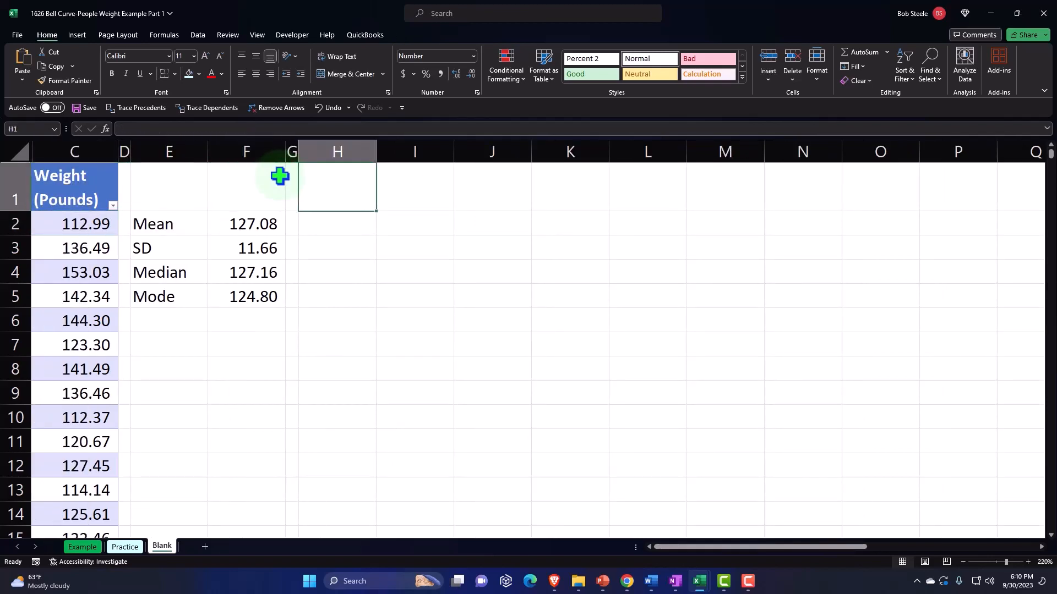
pyautogui.write('X')
pyautogui.press('Tab')
pyautogui.write('P')
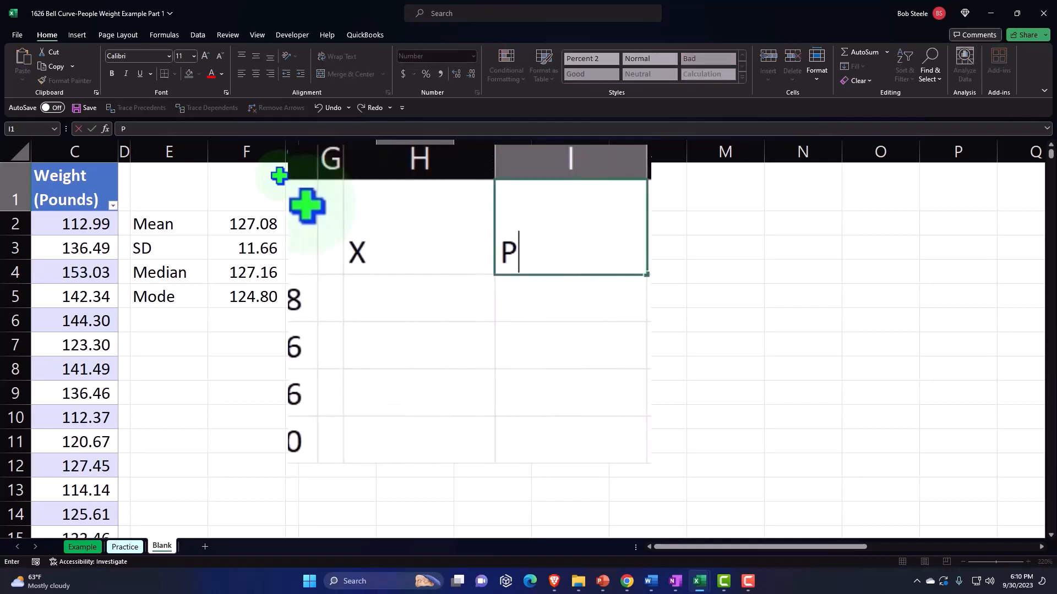
pyautogui.write('(x')
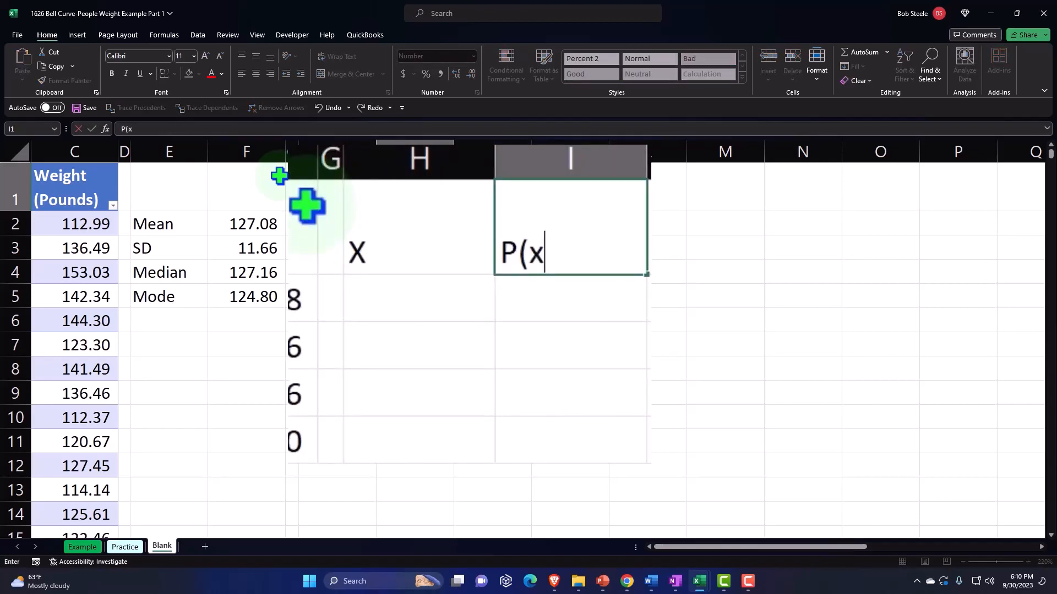
pyautogui.write(')')
pyautogui.press('Return')
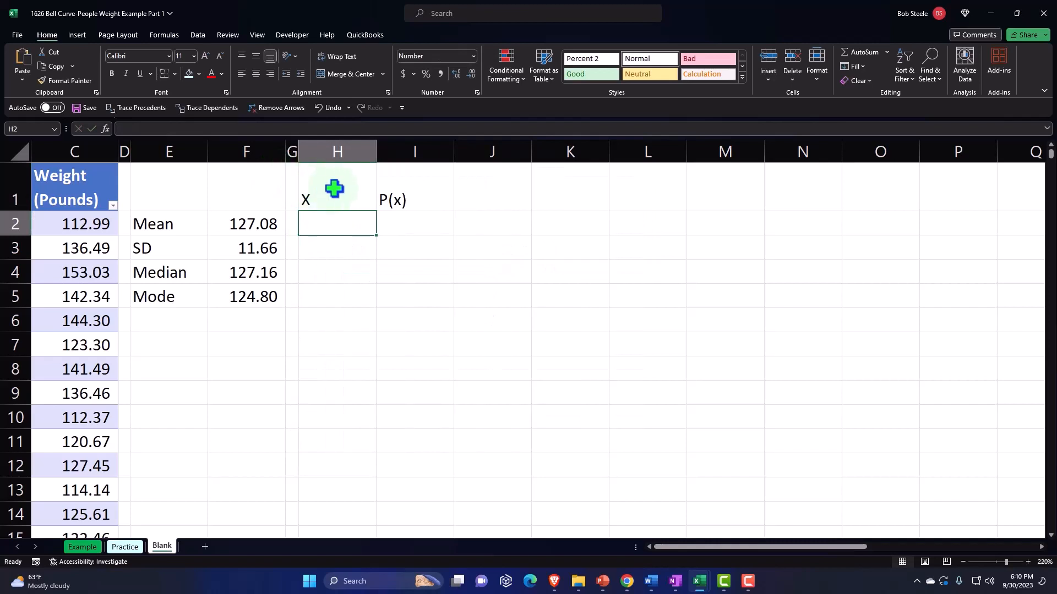
# Format headers H1:I1 with a black fill and white, centered text, and narrow column H
pyautogui.moveTo(334, 189); pyautogui.dragTo(404, 180)
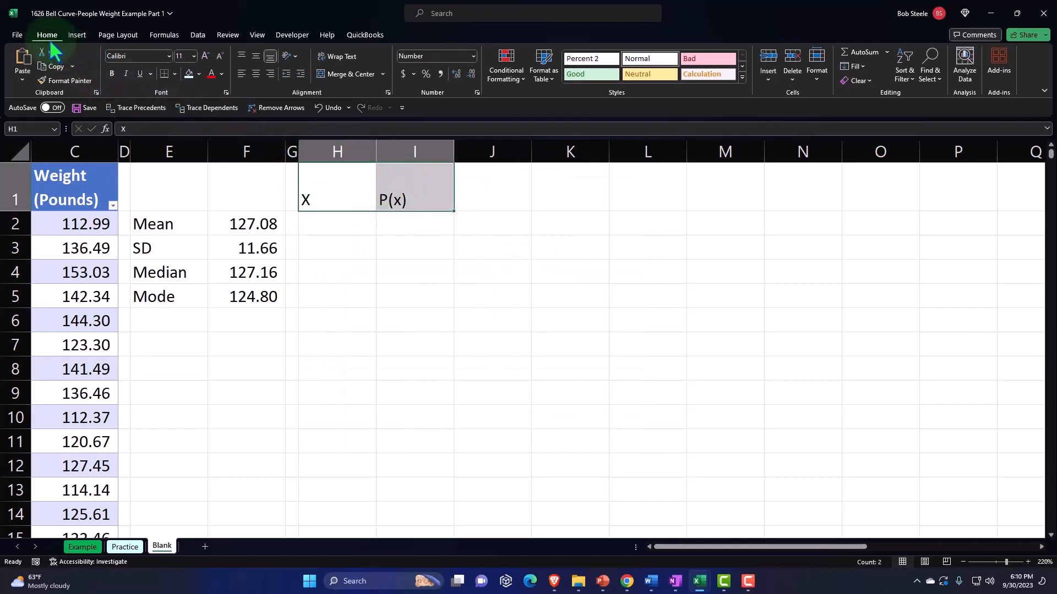
pyautogui.click(199, 74)
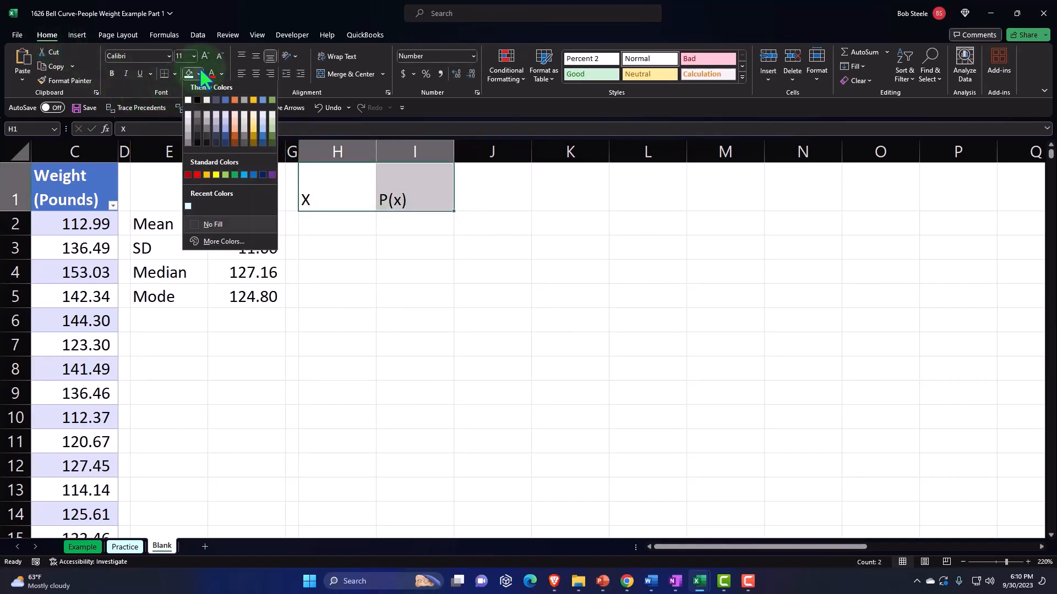
pyautogui.click(197, 99)
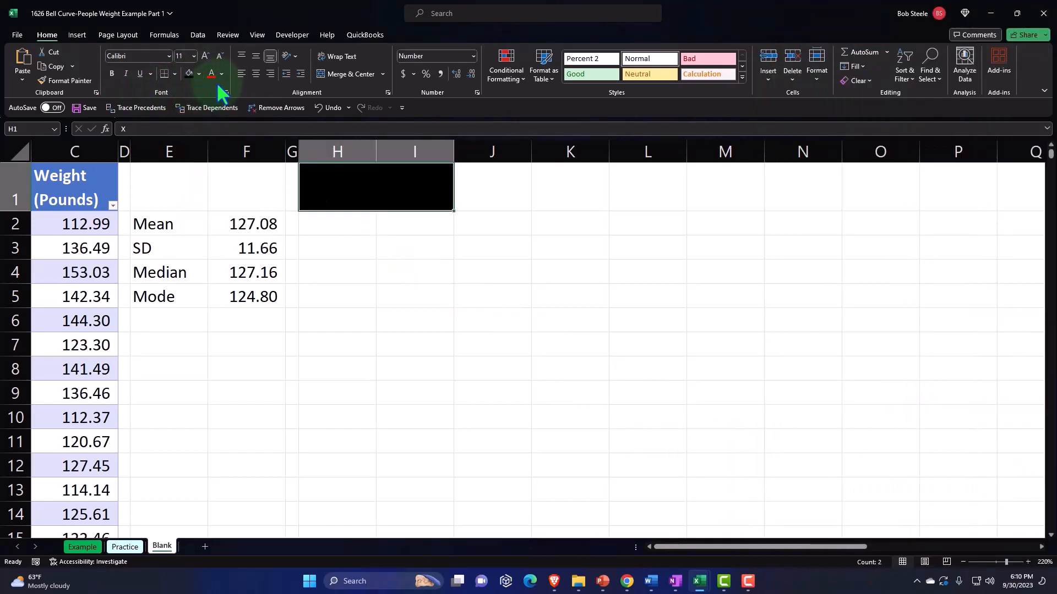
pyautogui.click(222, 74)
pyautogui.click(212, 100)
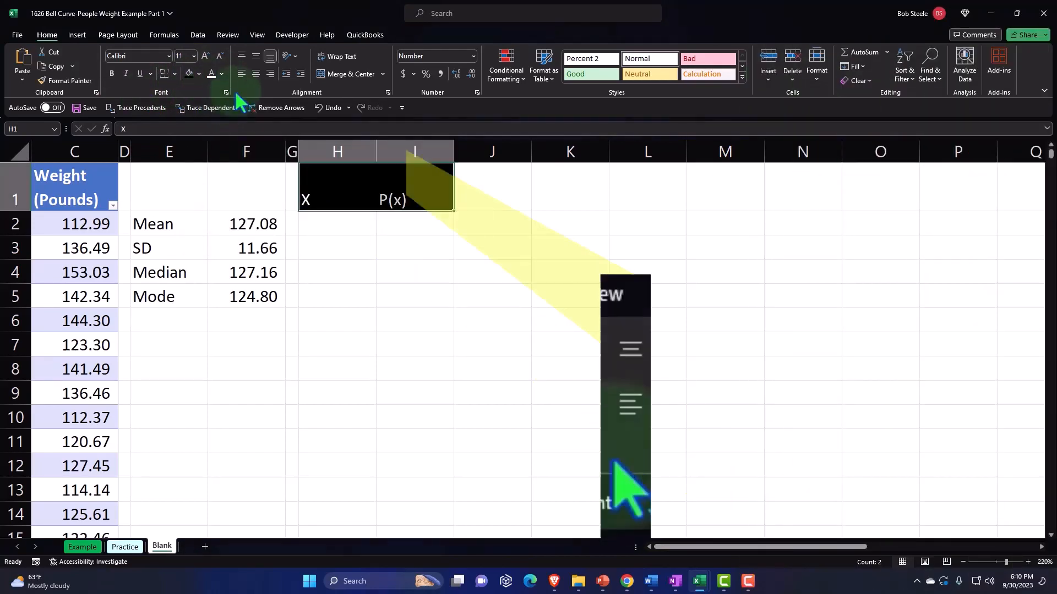
pyautogui.click(255, 74)
pyautogui.click(363, 266)
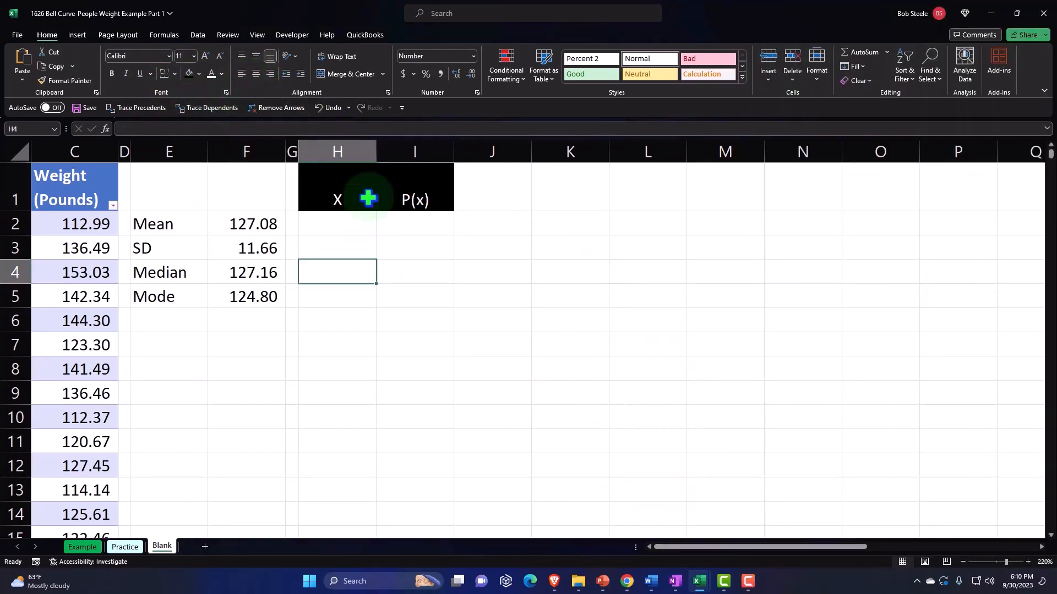
pyautogui.moveTo(376, 153); pyautogui.dragTo(347, 161)
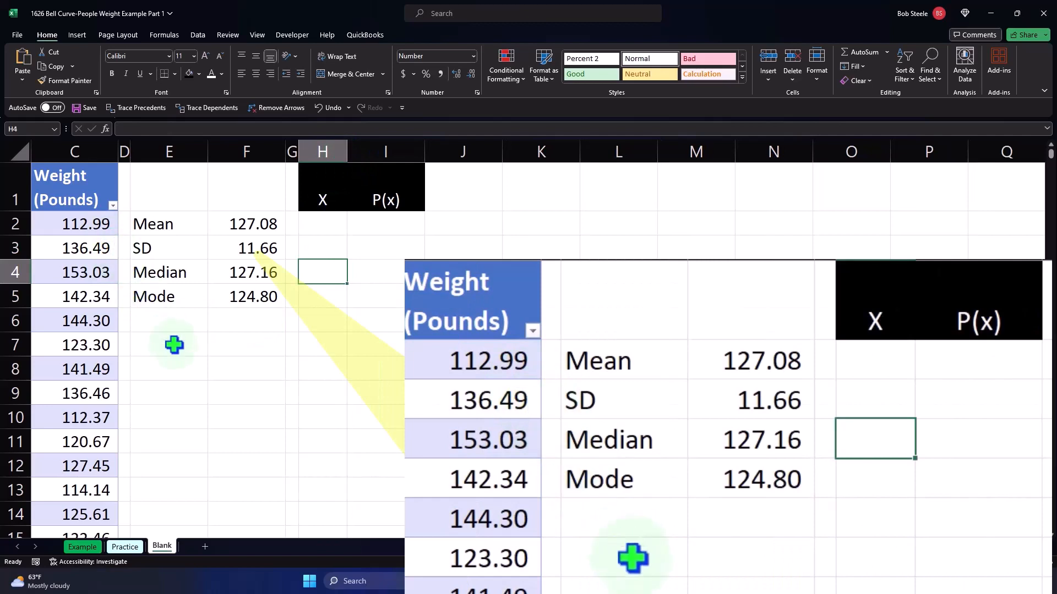
# Enter the label # of SD in E7 and the value 4 beside it in F7
pyautogui.click(174, 345)
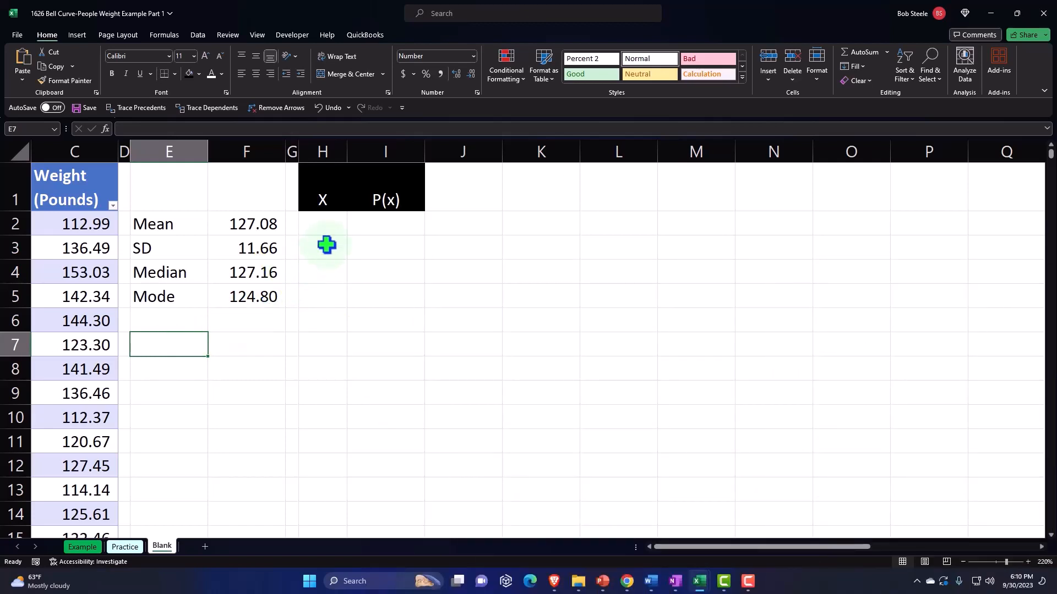
pyautogui.click(330, 226)
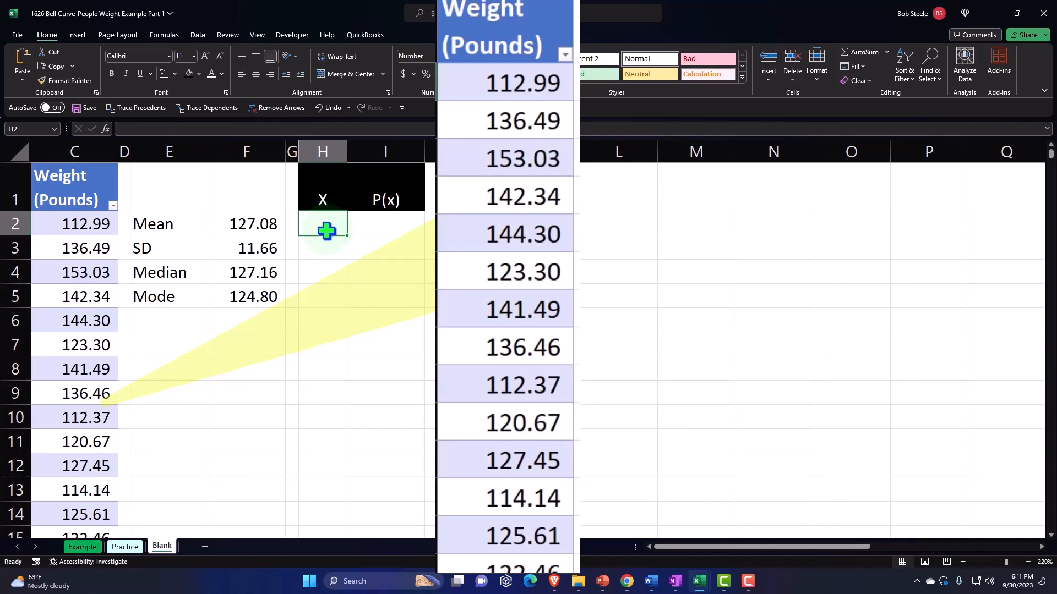
pyautogui.click(182, 347)
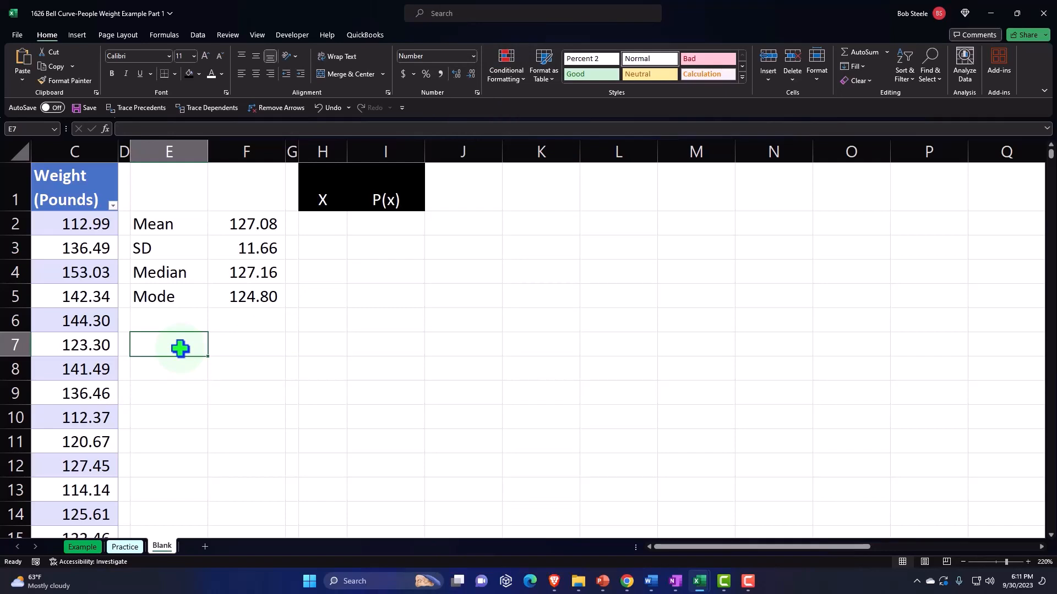
pyautogui.write('#')
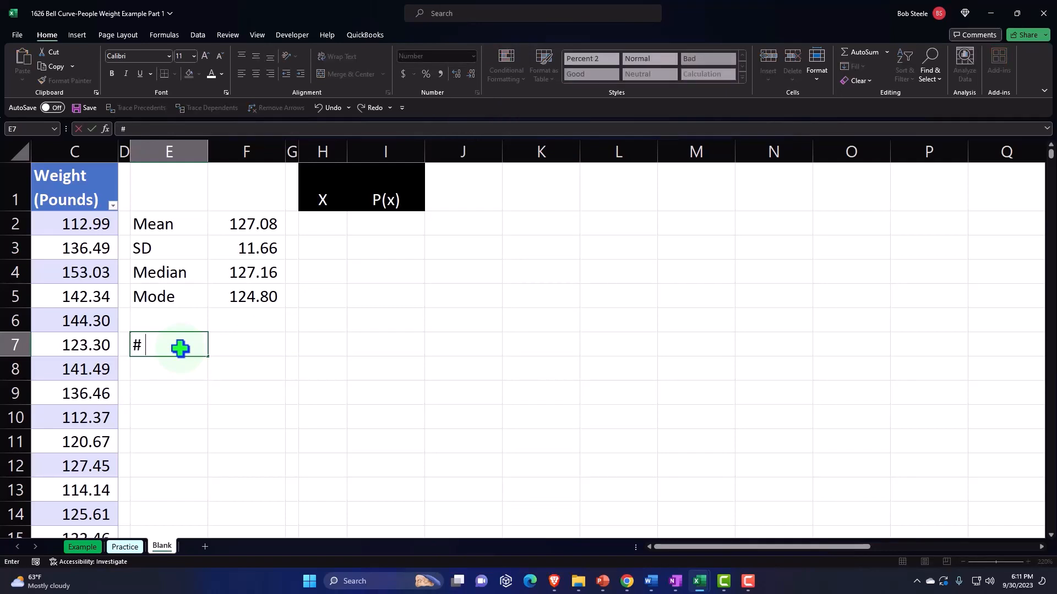
pyautogui.write(' of SD')
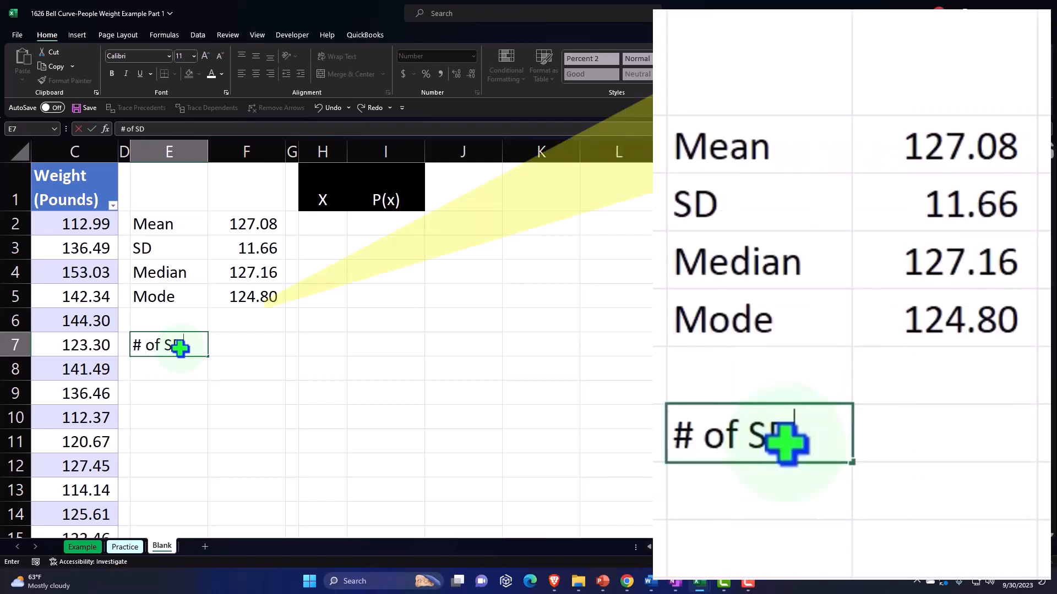
pyautogui.press('Tab')
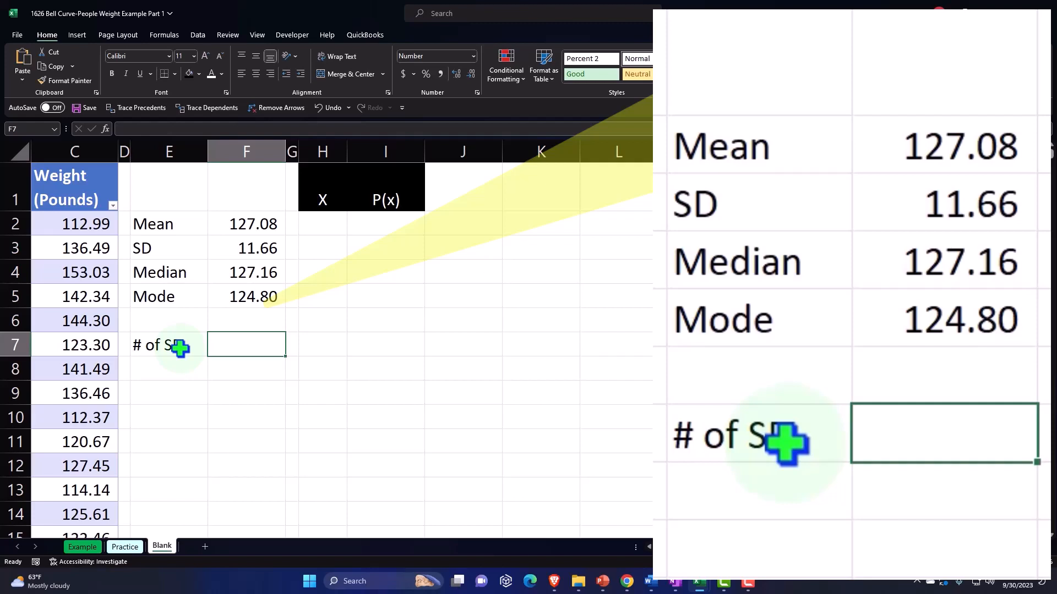
pyautogui.write('=')
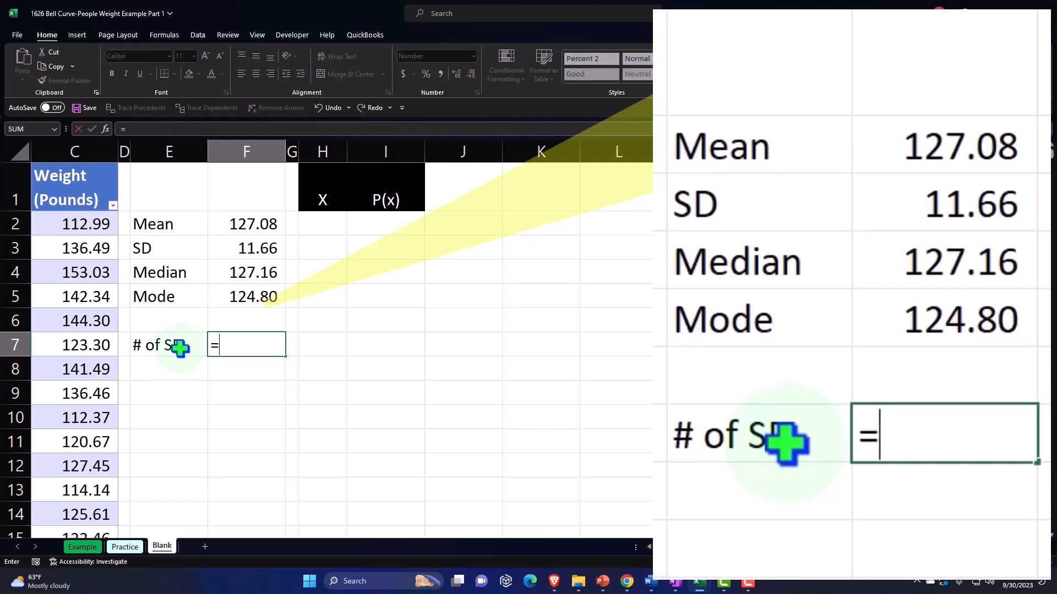
pyautogui.press('BackSpace')
pyautogui.write('4')
pyautogui.press('Return')
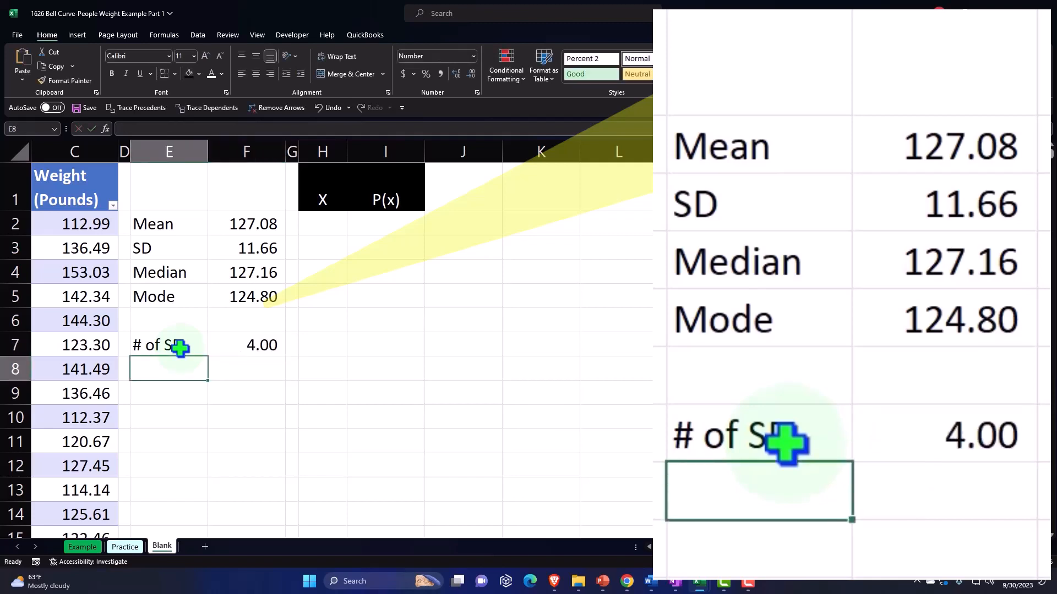
# Add the labels Lower X in E8 and Upper X in E9
pyautogui.write('Lower X')
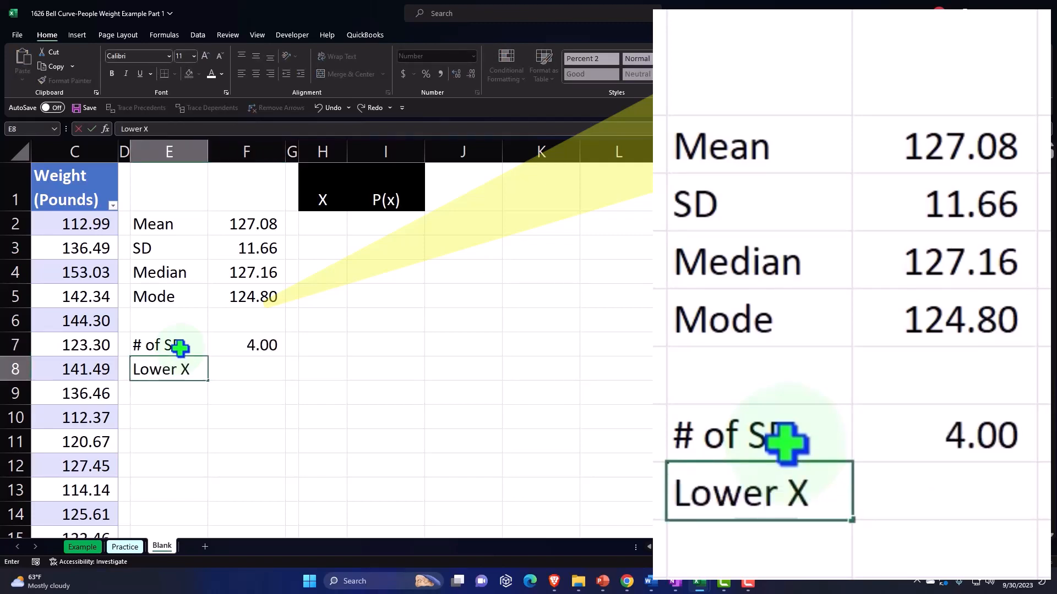
pyautogui.press('Return')
pyautogui.write('Upper X')
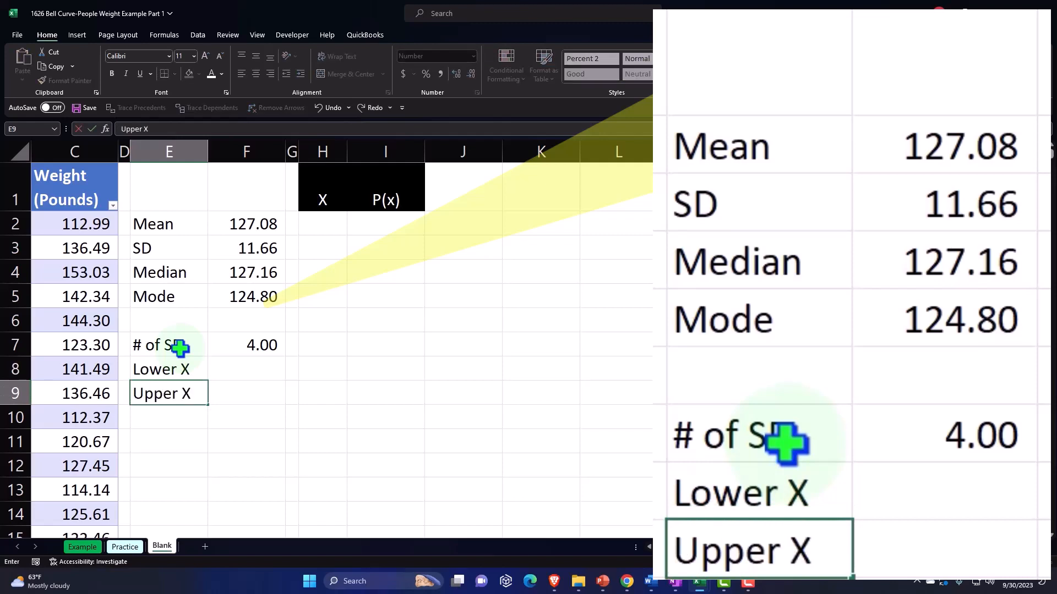
pyautogui.press('Tab')
# Calculate Lower X in F8 as the mean minus the standard deviation times the number of SDs, =F2-F3*F7
pyautogui.press('Up')
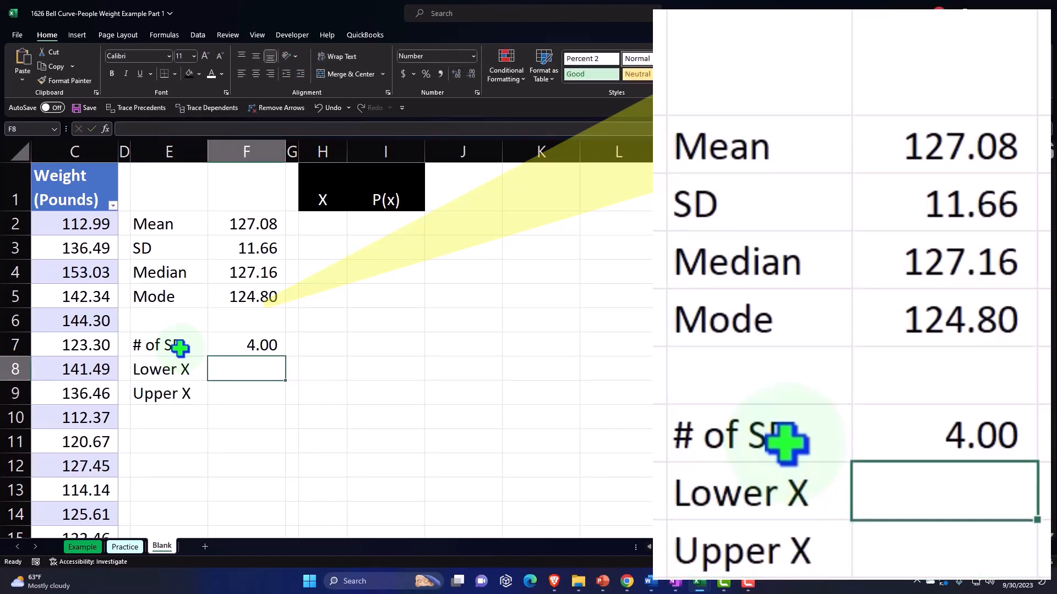
pyautogui.write('=')
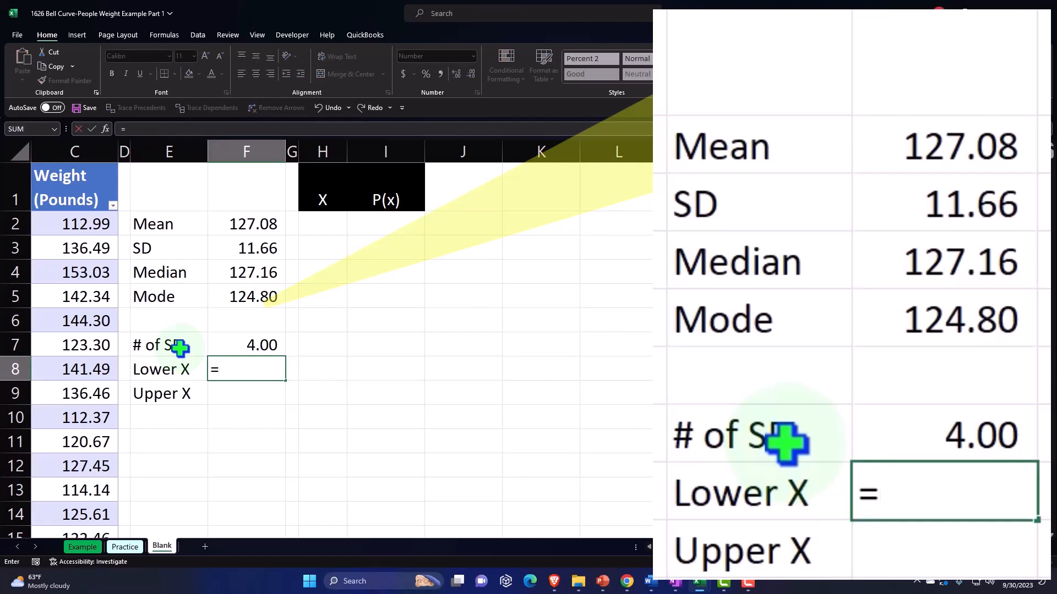
pyautogui.press('Up')
pyautogui.press('Up')
pyautogui.press('Up')
pyautogui.press('Up')
pyautogui.press('Up')
pyautogui.press('Up')
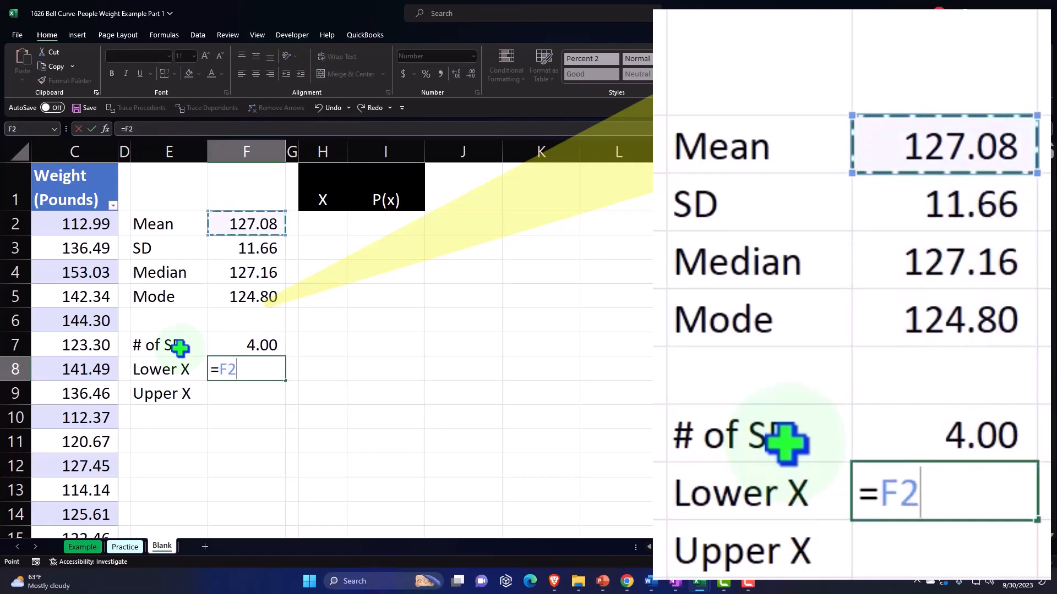
pyautogui.write('-')
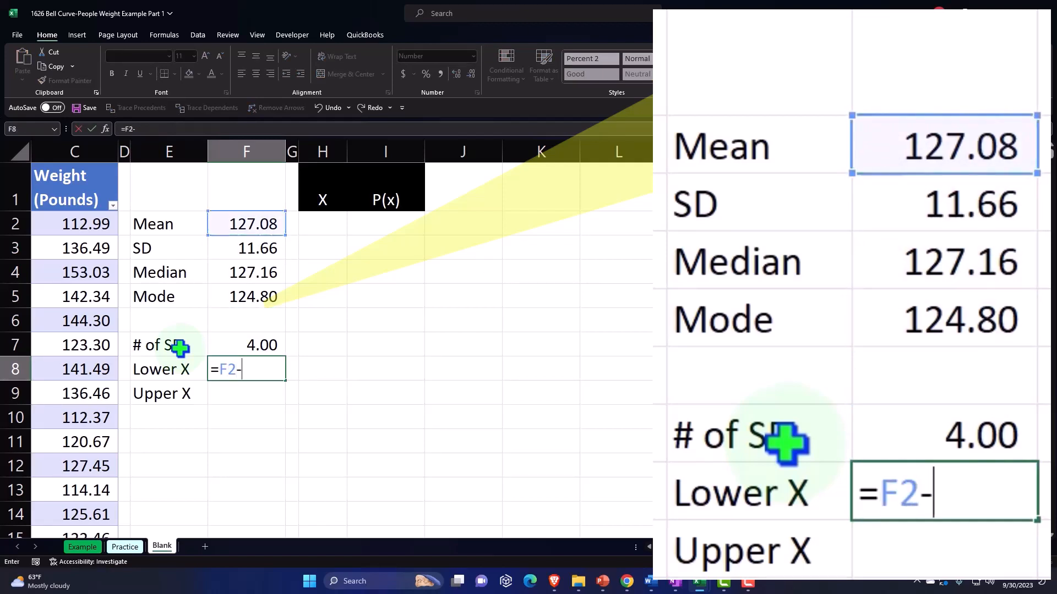
pyautogui.press('Up')
pyautogui.press('Up')
pyautogui.press('Up')
pyautogui.press('Up')
pyautogui.press('Up')
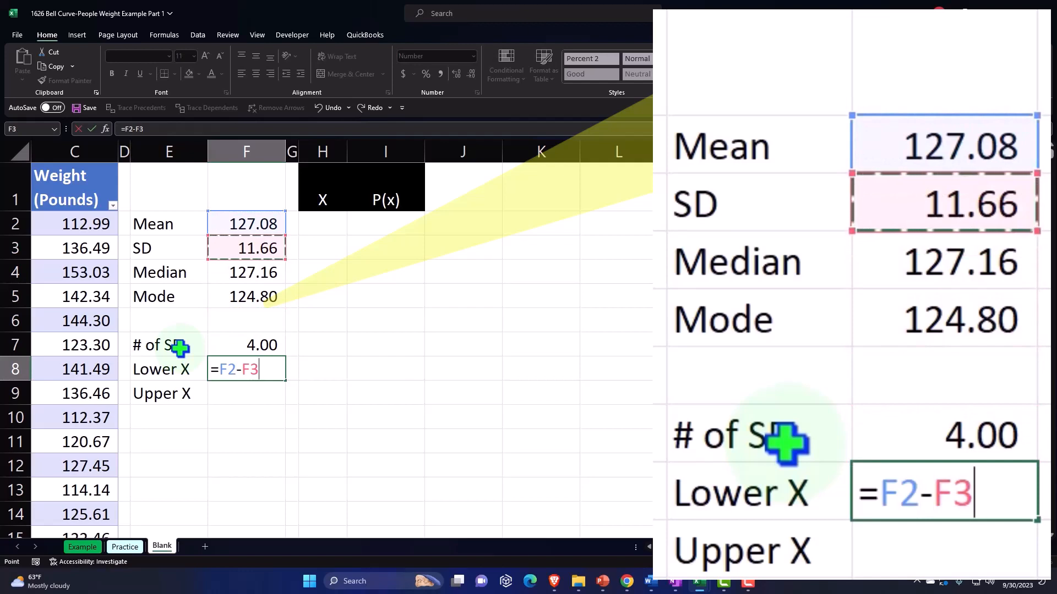
pyautogui.write('*')
pyautogui.press('Up')
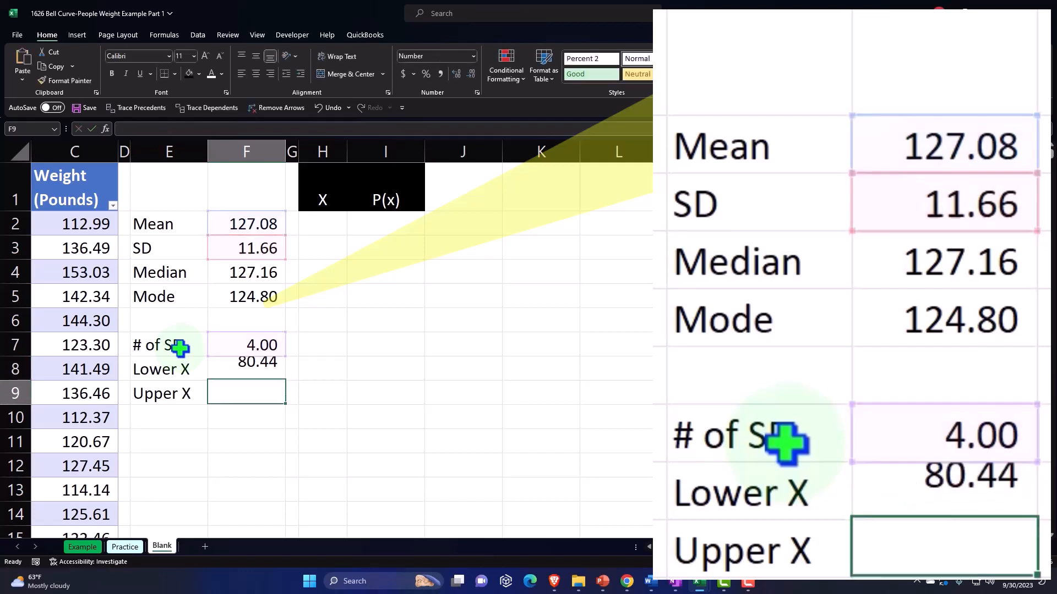
pyautogui.press('Return')
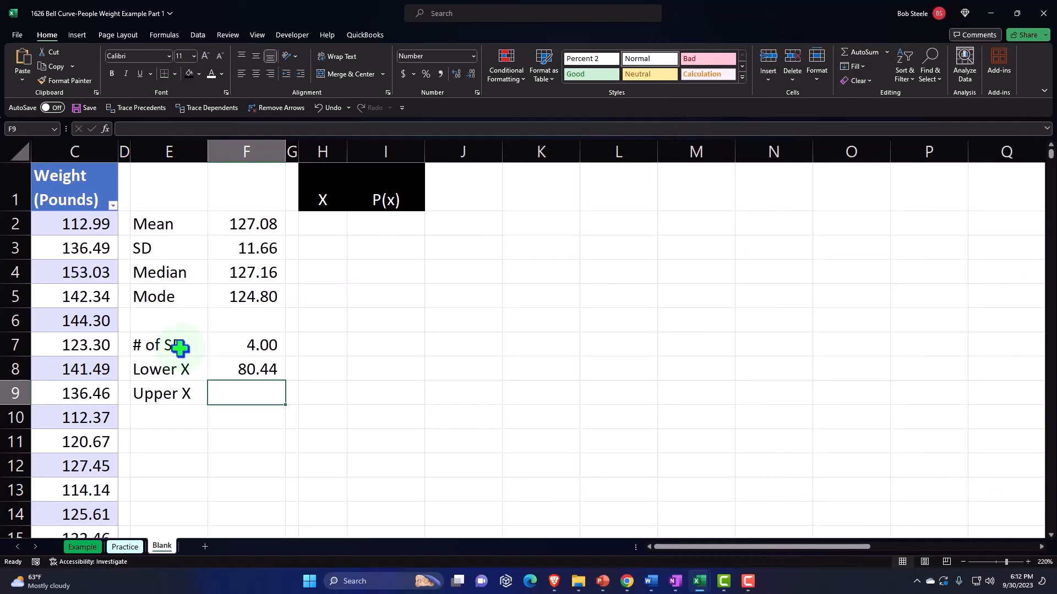
# Calculate Upper X in F9 as the mean plus the standard deviation times the number of SDs, =F2+F3*F7
pyautogui.write('=')
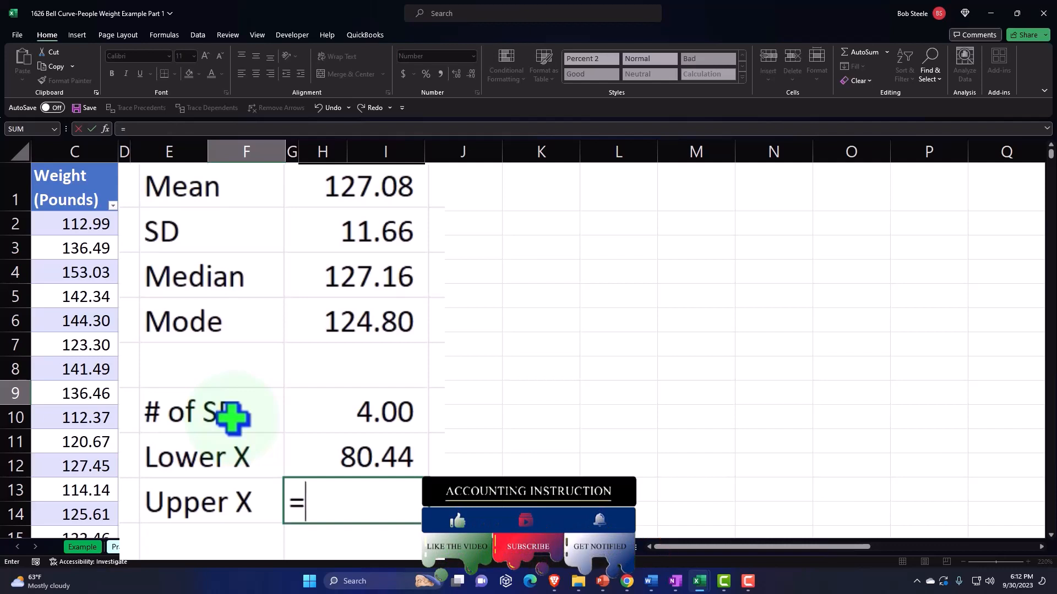
pyautogui.press('Up')
pyautogui.press('Up')
pyautogui.press('Up')
pyautogui.press('Up')
pyautogui.press('Up')
pyautogui.press('Up')
pyautogui.press('Up')
pyautogui.press('Up')
pyautogui.press('Up')
pyautogui.press('Up')
pyautogui.press('Up')
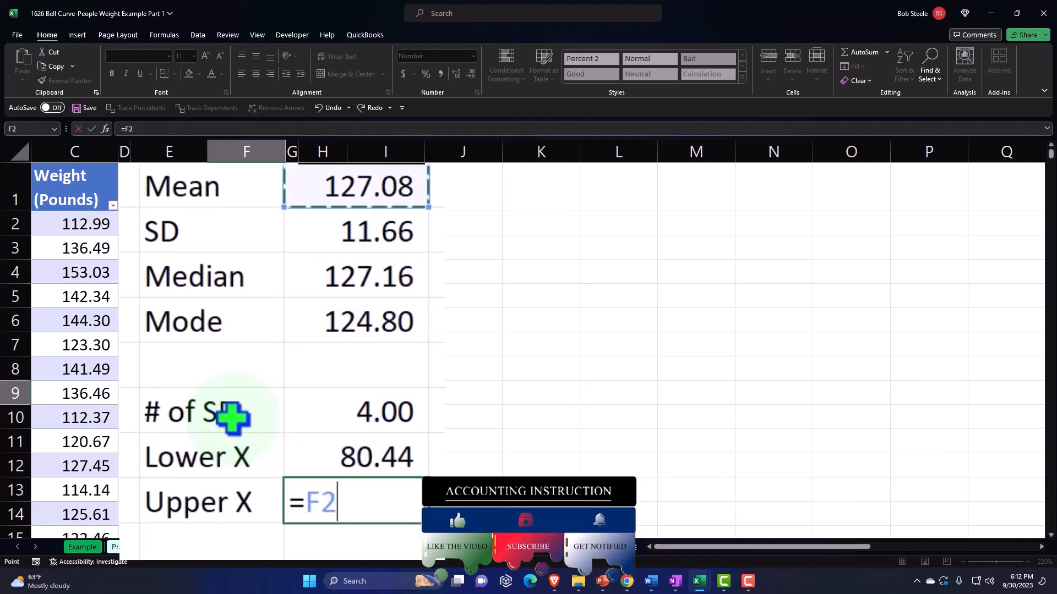
pyautogui.write('+')
pyautogui.press('Up')
pyautogui.press('Up')
pyautogui.press('Up')
pyautogui.press('Up')
pyautogui.press('Up')
pyautogui.press('Up')
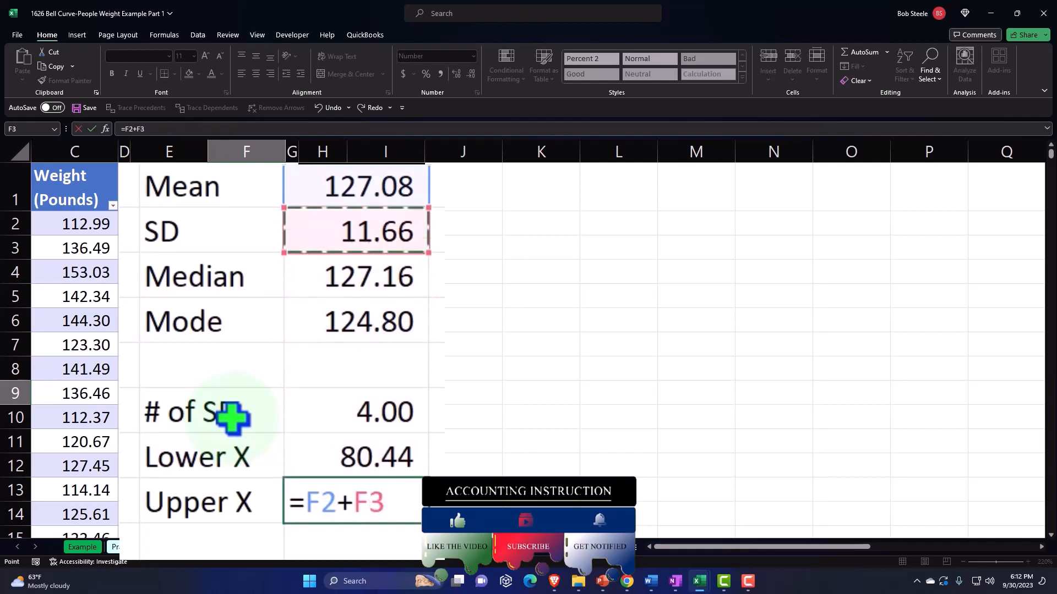
pyautogui.write('*')
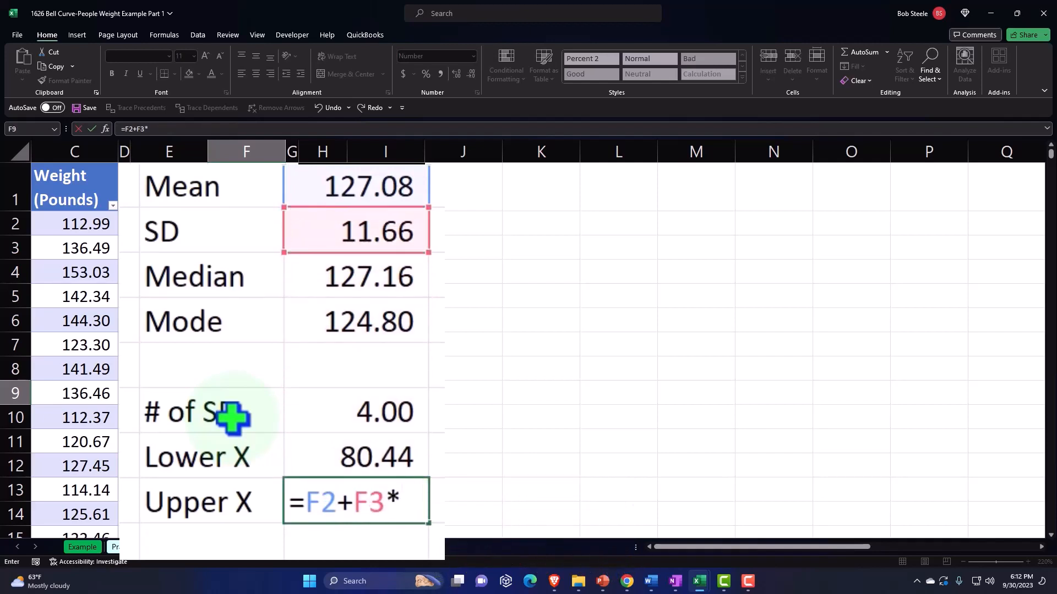
pyautogui.press('Up')
pyautogui.press('Up')
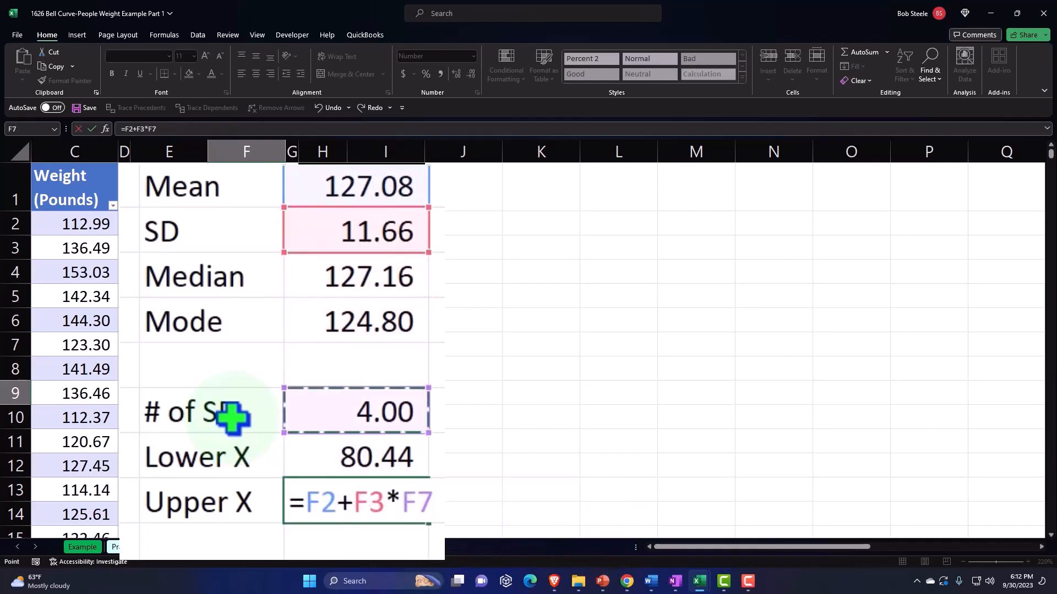
pyautogui.press('Return')
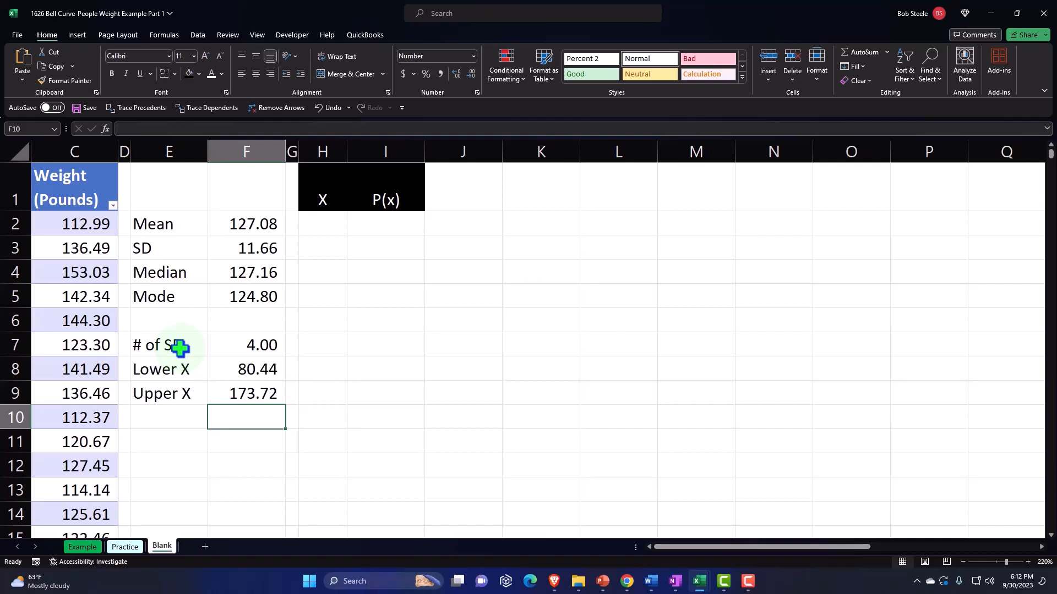
# Enter 80 as the first X value in H2 and format it with no decimal places
pyautogui.press('Down')
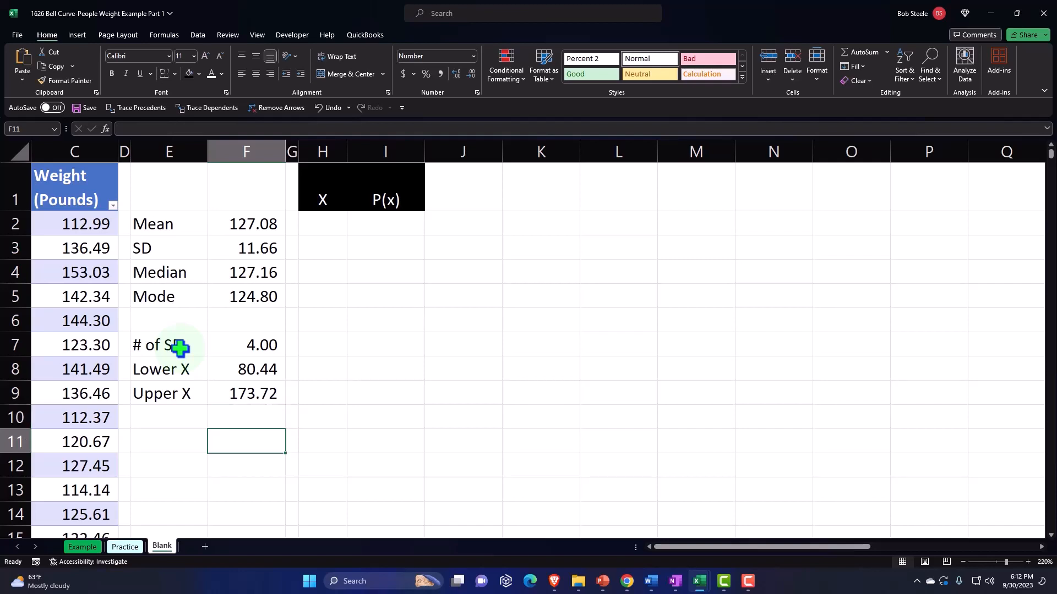
pyautogui.press('Right')
pyautogui.press('Up')
pyautogui.press('Up')
pyautogui.press('Up')
pyautogui.press('Up')
pyautogui.press('Up')
pyautogui.press('Up')
pyautogui.press('Up')
pyautogui.press('Up')
pyautogui.press('Up')
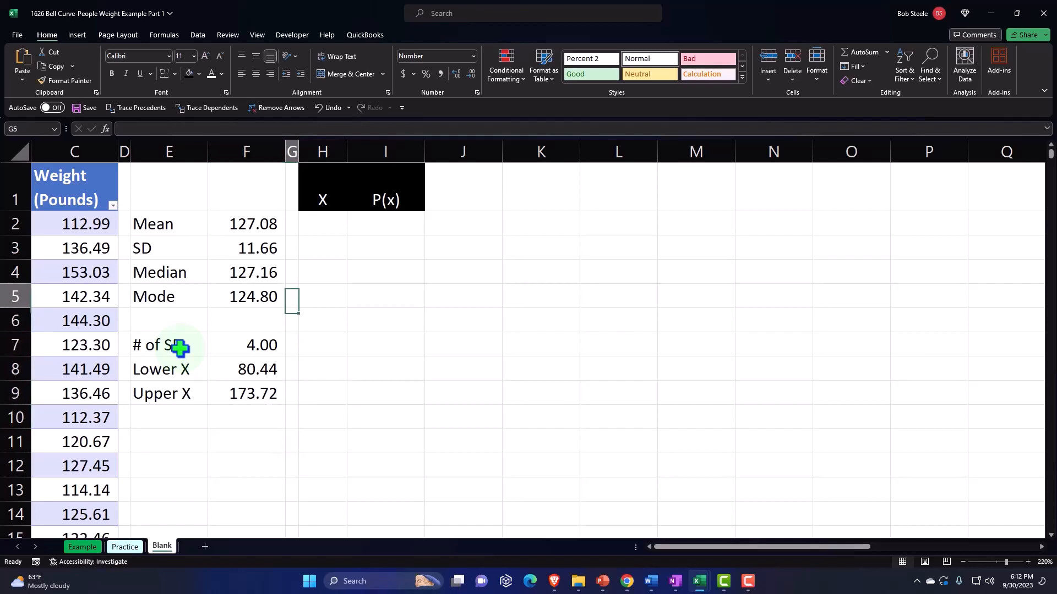
pyautogui.press('Right')
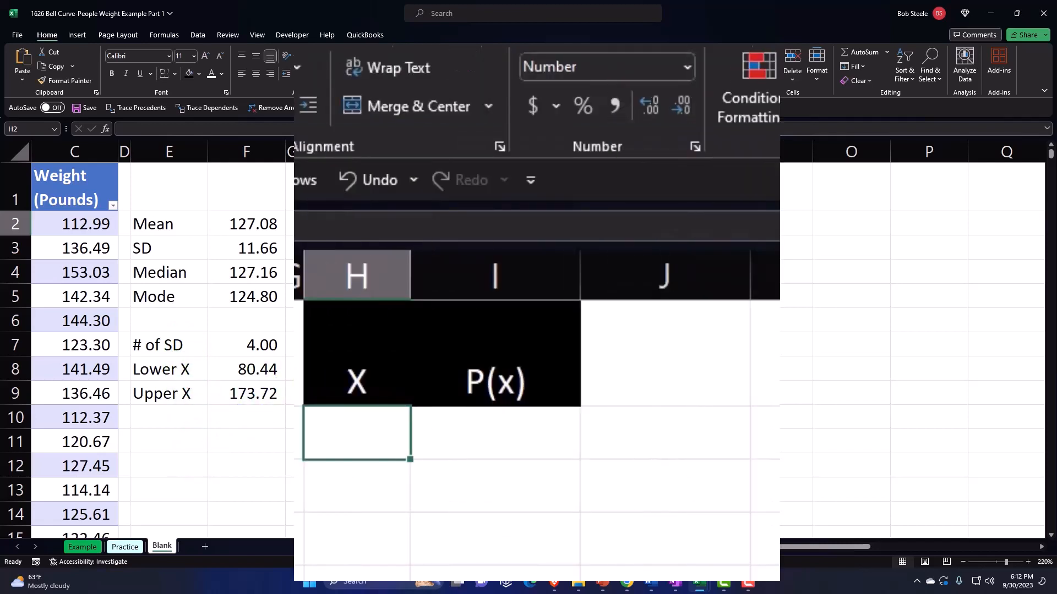
pyautogui.write('8')
pyautogui.press('Return')
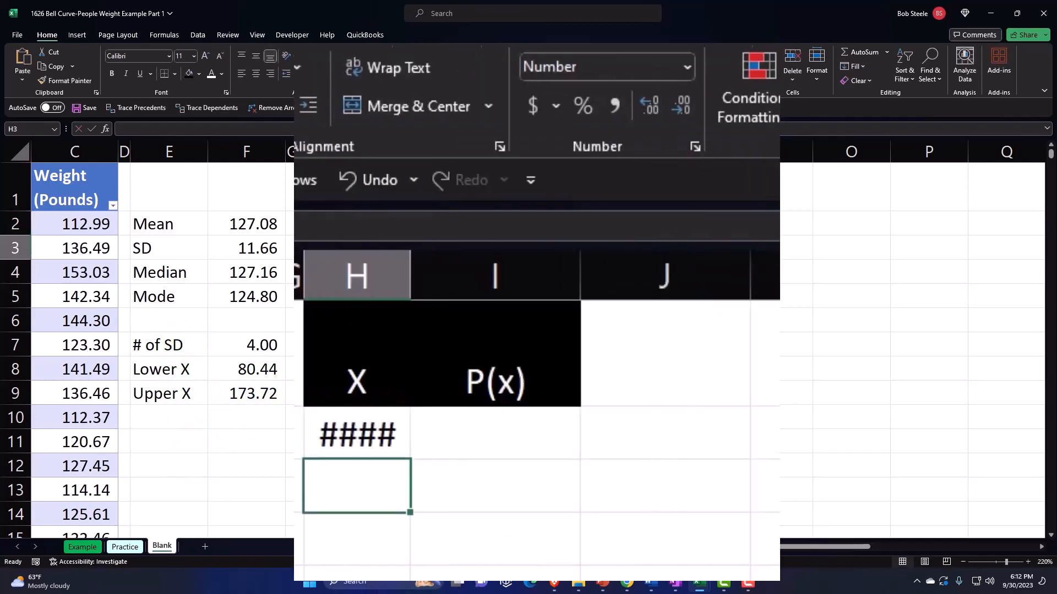
pyautogui.press('Up')
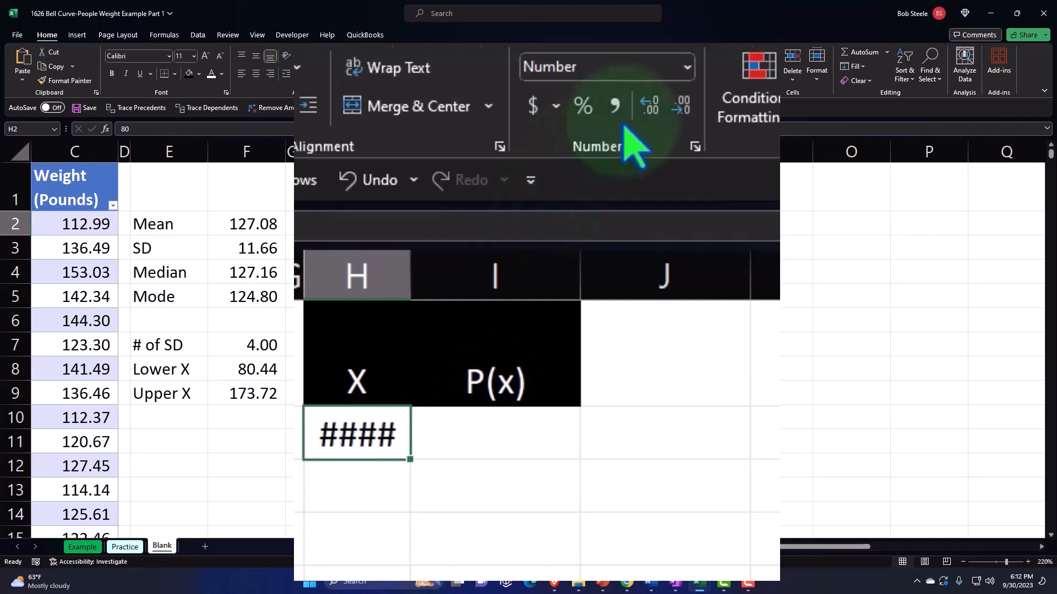
pyautogui.click(648, 106)
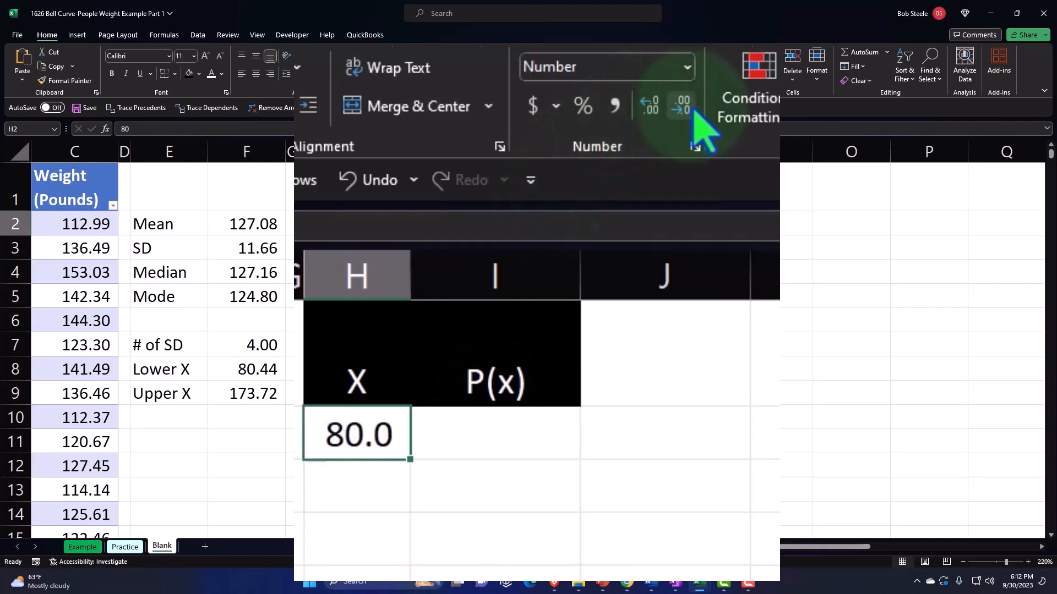
pyautogui.click(649, 106)
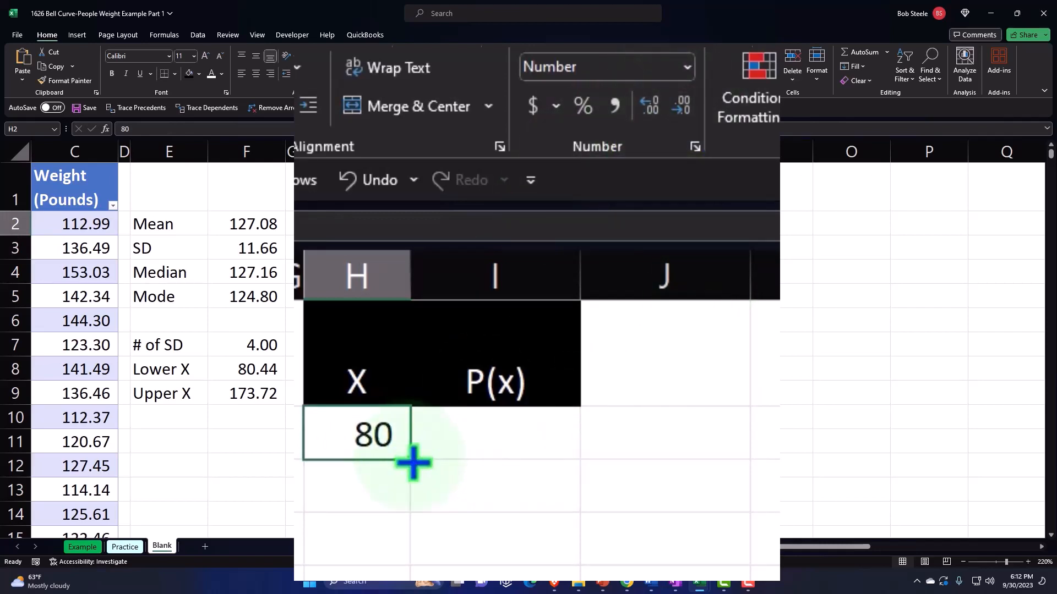
# Enter 81 as the second X value in H3 and format it with no decimal places
pyautogui.click(382, 490)
pyautogui.write('81')
pyautogui.press('Return')
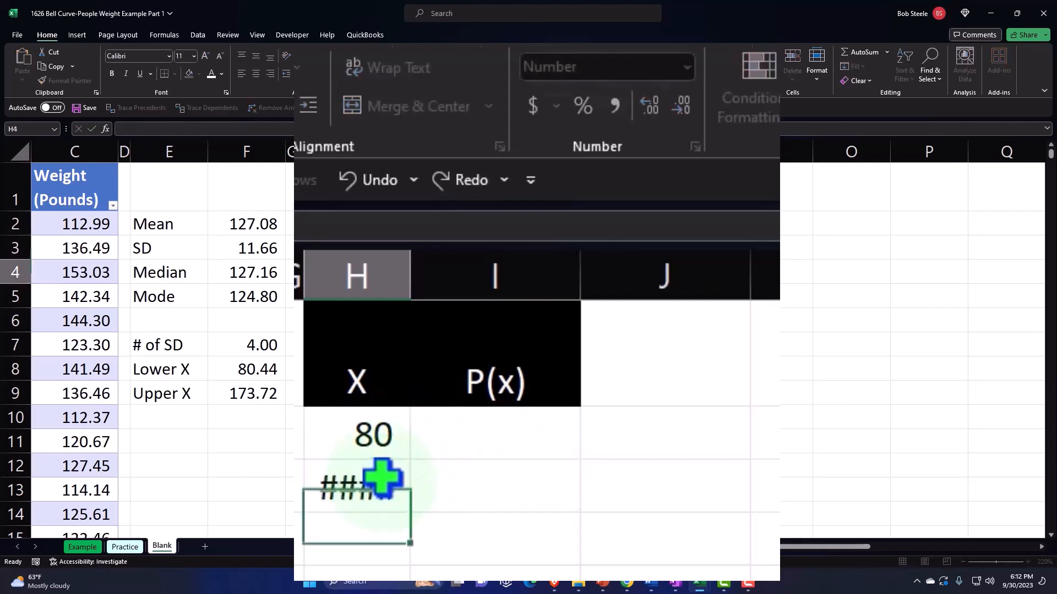
pyautogui.click(381, 485)
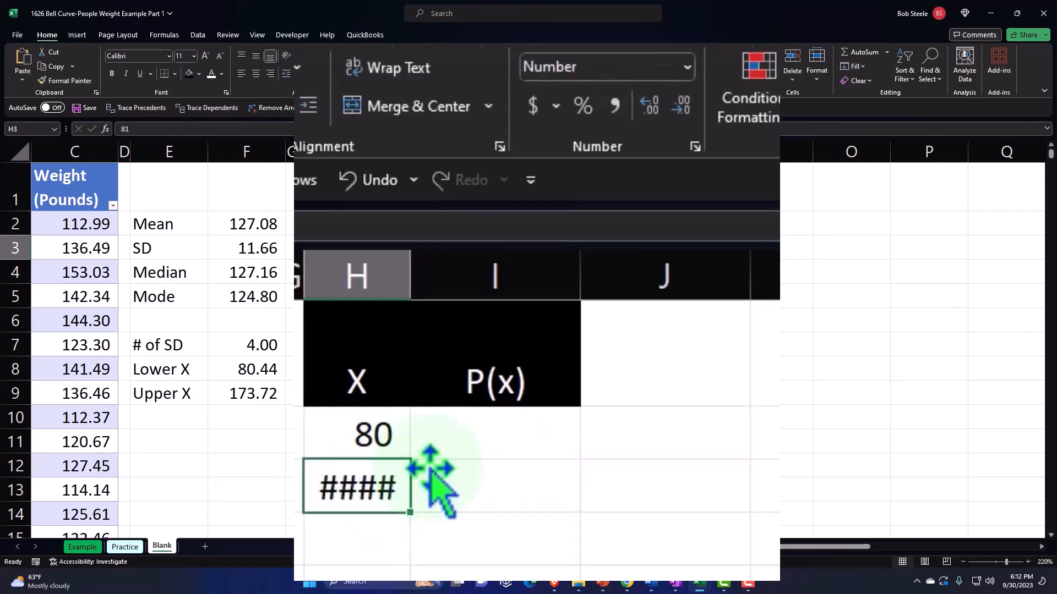
pyautogui.click(683, 106)
pyautogui.click(691, 109)
# Extend the X series from H2:H3 down column H in increments of 1 through 174
pyautogui.moveTo(385, 435); pyautogui.dragTo(377, 480)
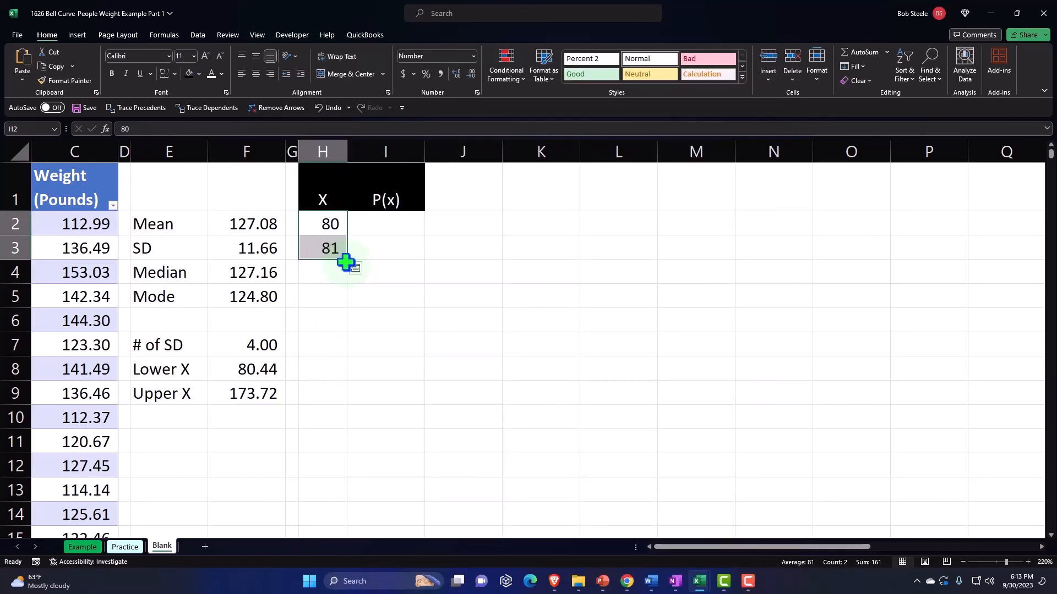
pyautogui.moveTo(348, 264); pyautogui.dragTo(389, 485)
pyautogui.scroll(14, 440, 292)
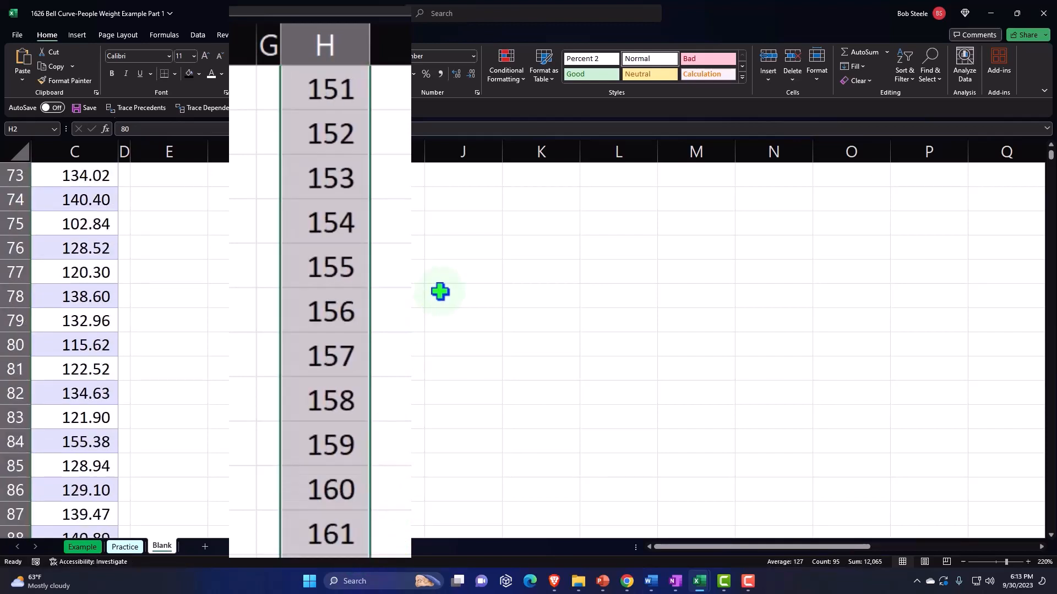
pyautogui.scroll(15, 439, 292)
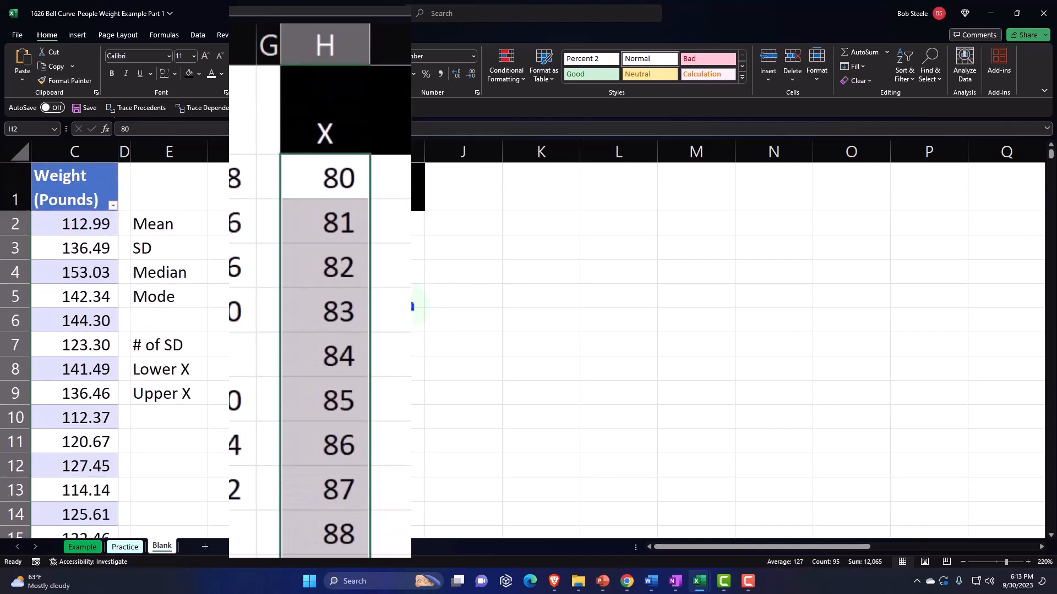
# Calculate P(x) for the first X value in I2 with absolute mean and SD references, =NORM.DIST(H2,$F$2,$F$3,0)
pyautogui.click(404, 306)
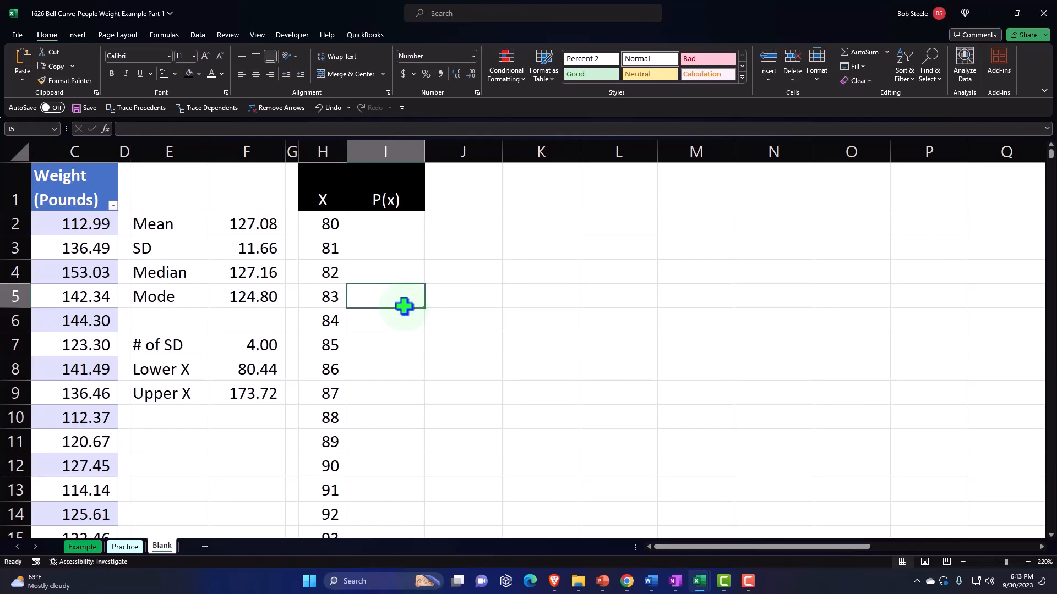
pyautogui.press('Up')
pyautogui.press('Up')
pyautogui.press('Up')
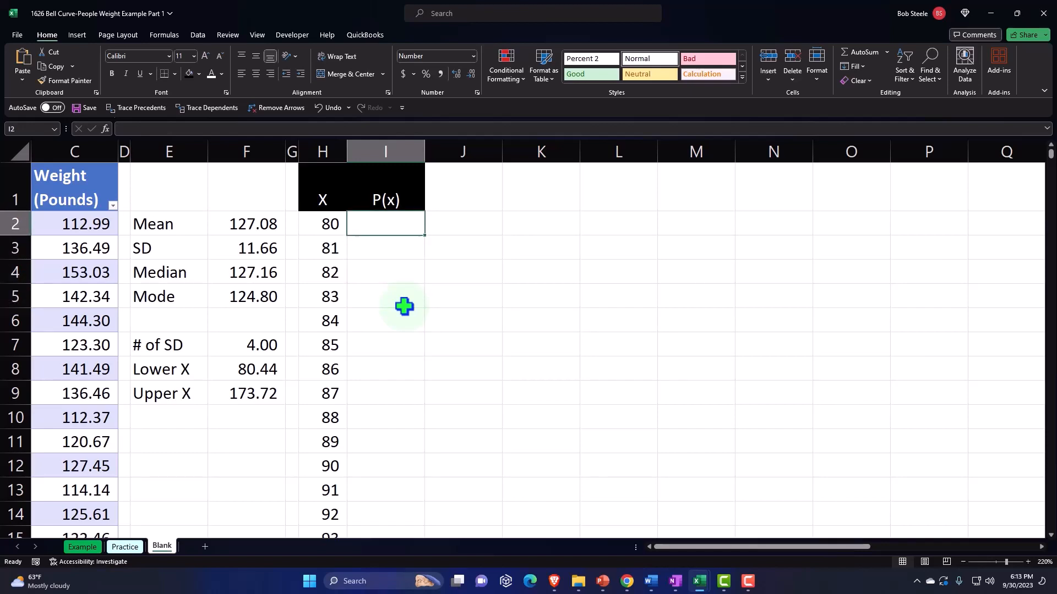
pyautogui.write('=nor')
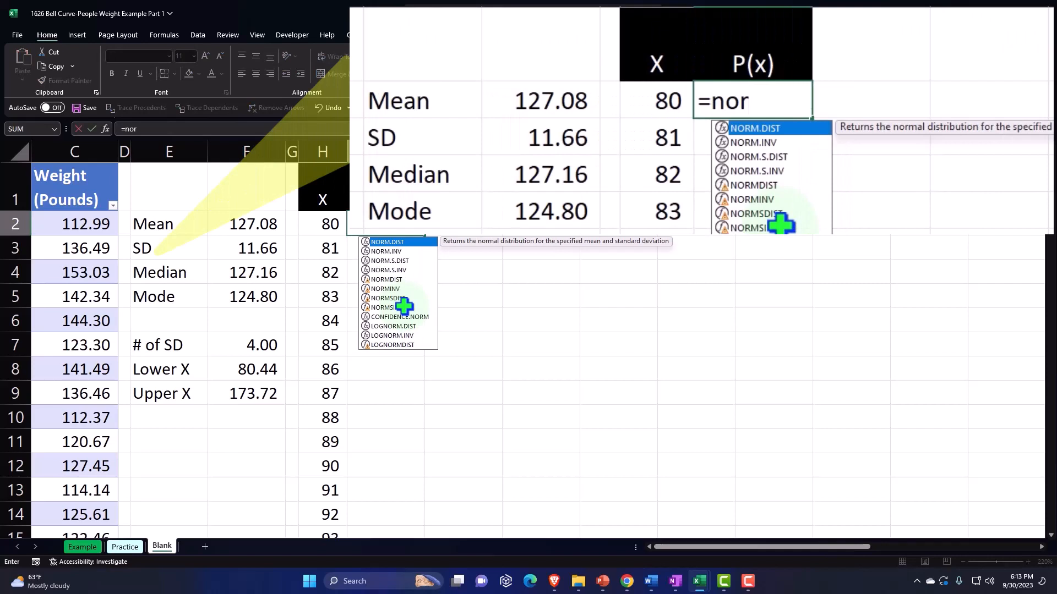
pyautogui.press('Tab')
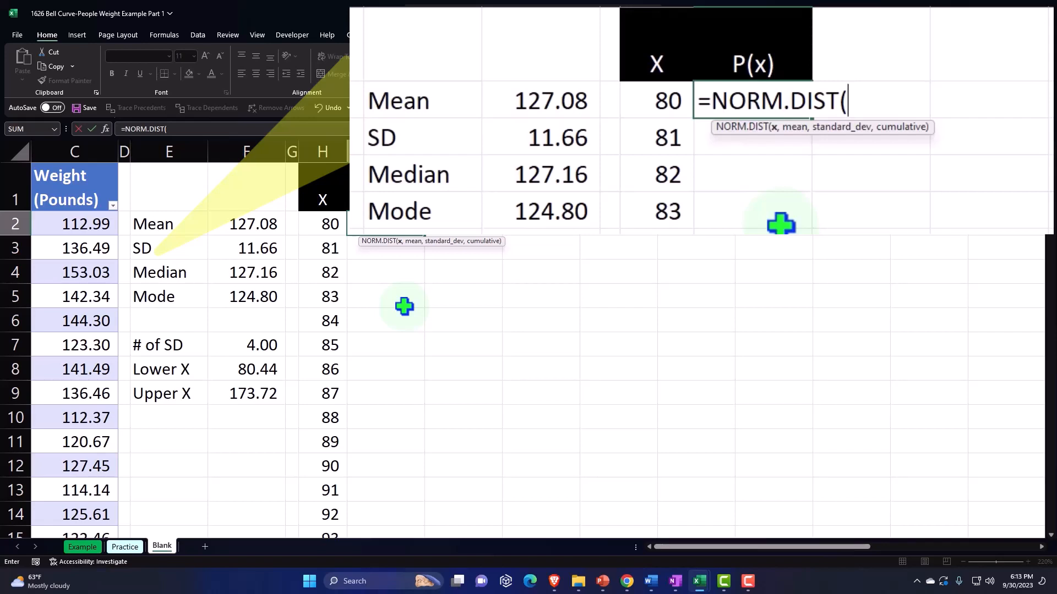
pyautogui.press('Left')
pyautogui.write(',')
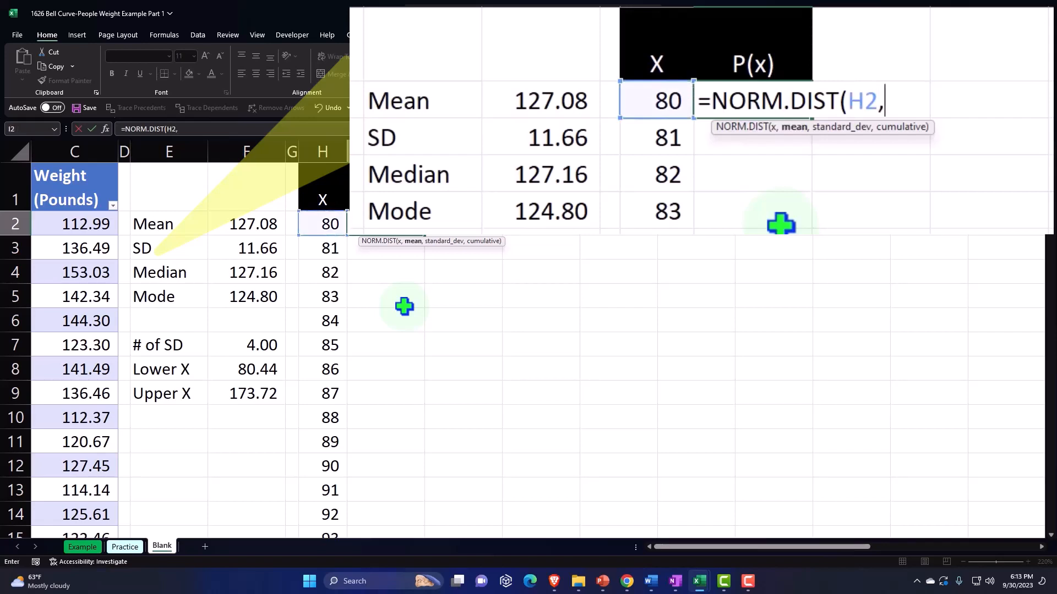
pyautogui.press('Left')
pyautogui.press('Left')
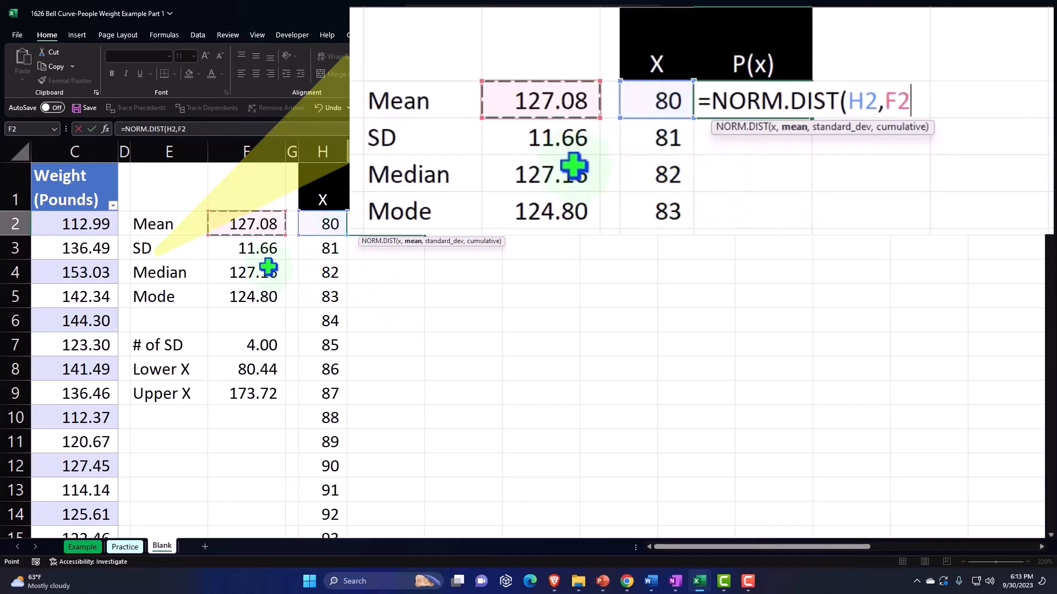
pyautogui.press('F4')
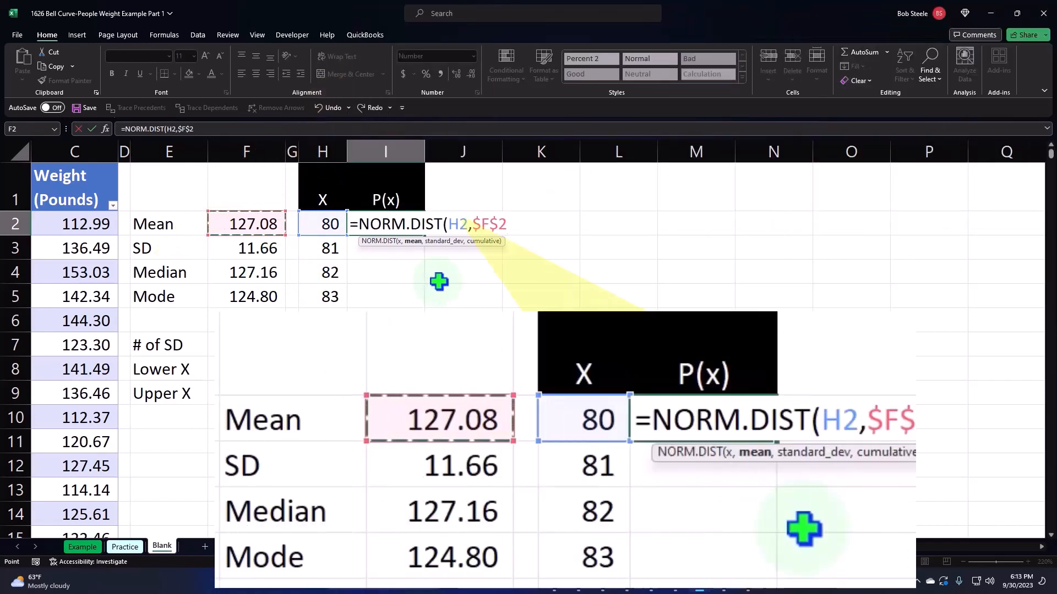
pyautogui.write(',')
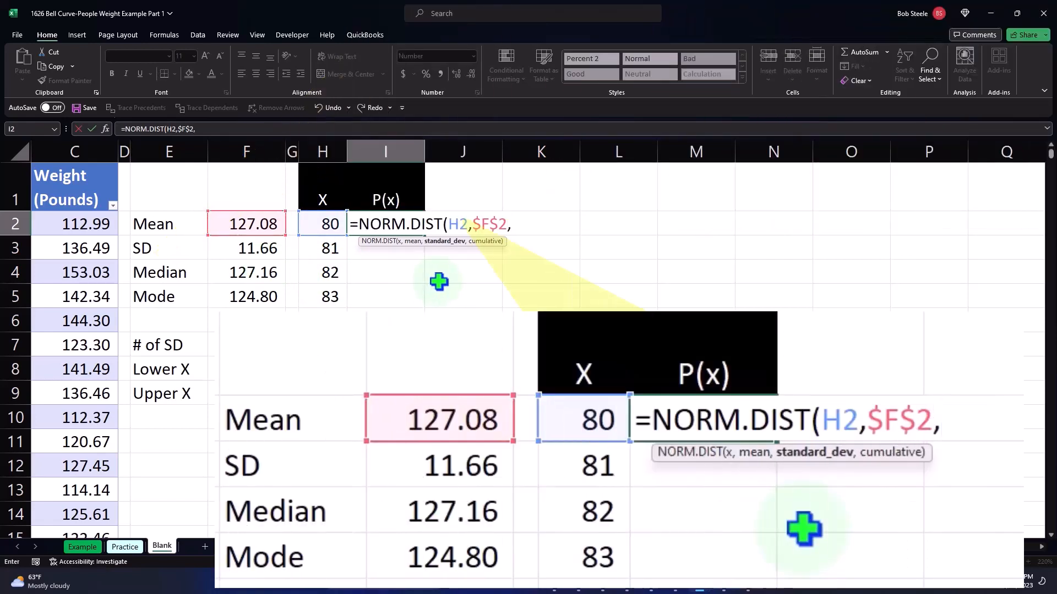
pyautogui.press('Left')
pyautogui.press('Left')
pyautogui.press('Left')
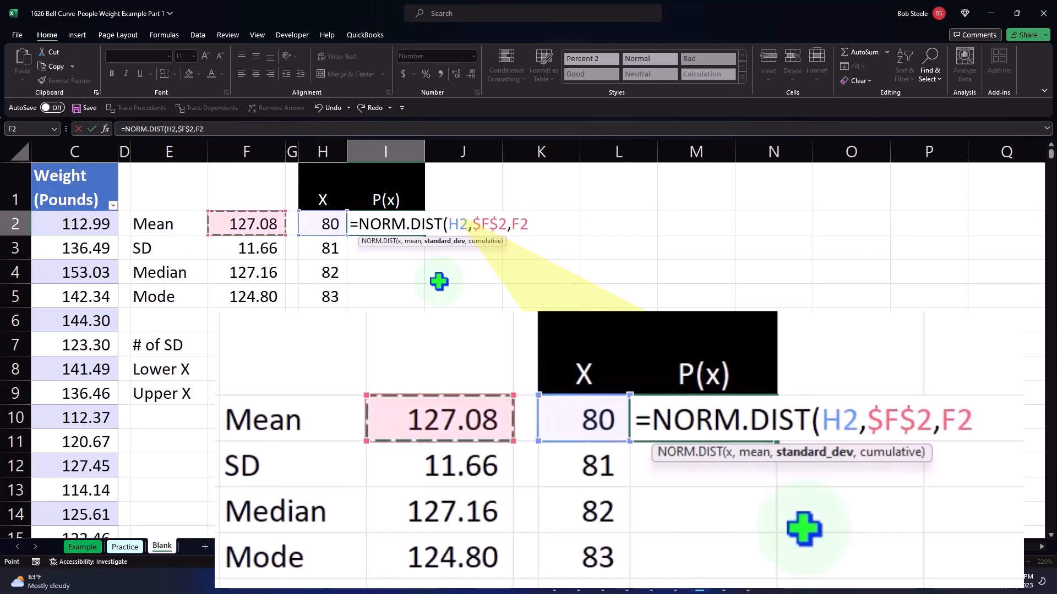
pyautogui.press('Down')
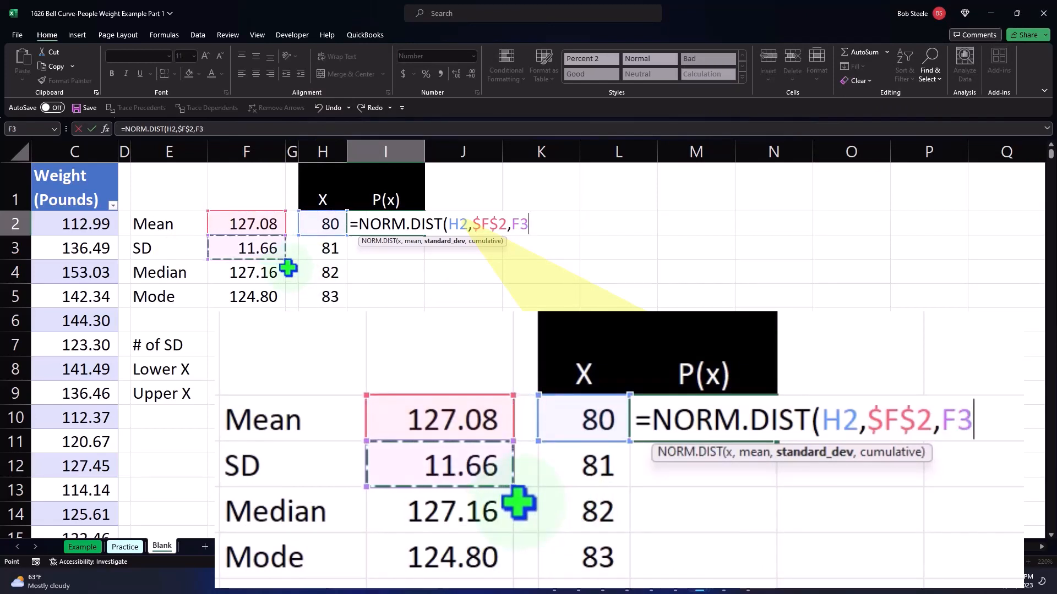
pyautogui.press('F4')
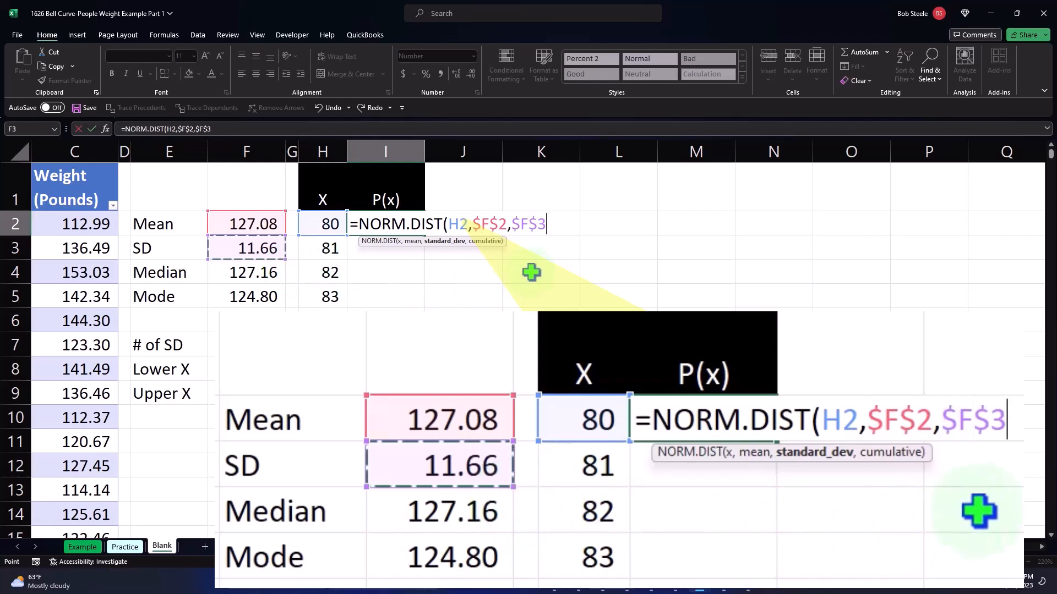
pyautogui.write(',')
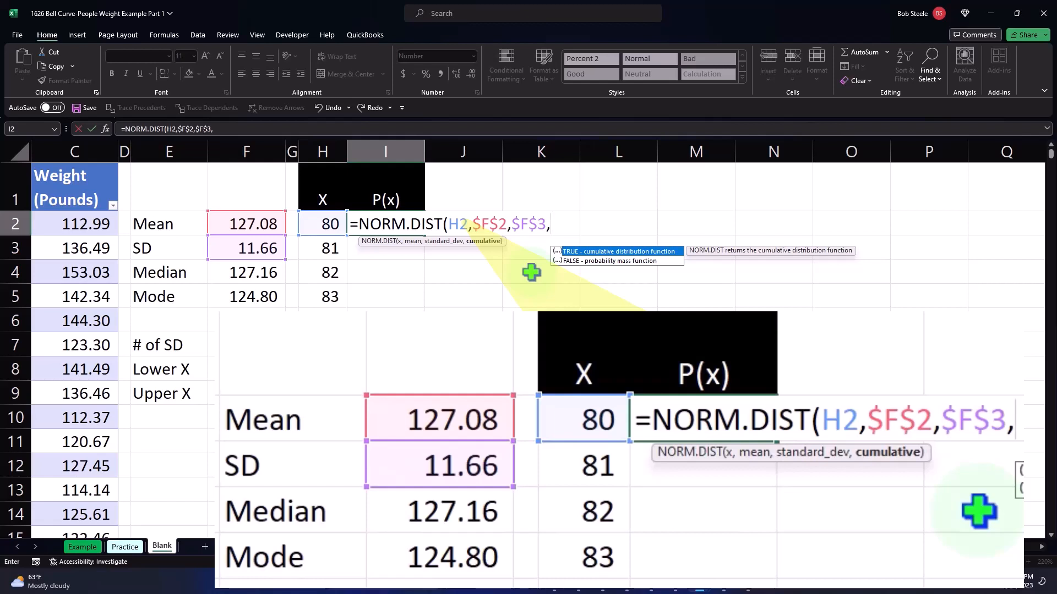
pyautogui.write('0)')
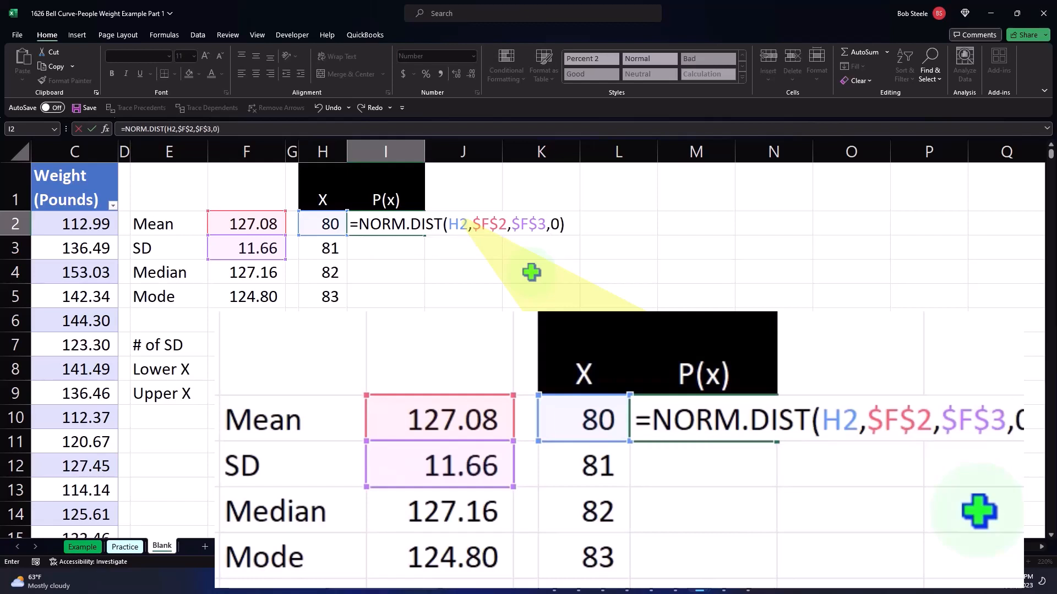
pyautogui.press('Return')
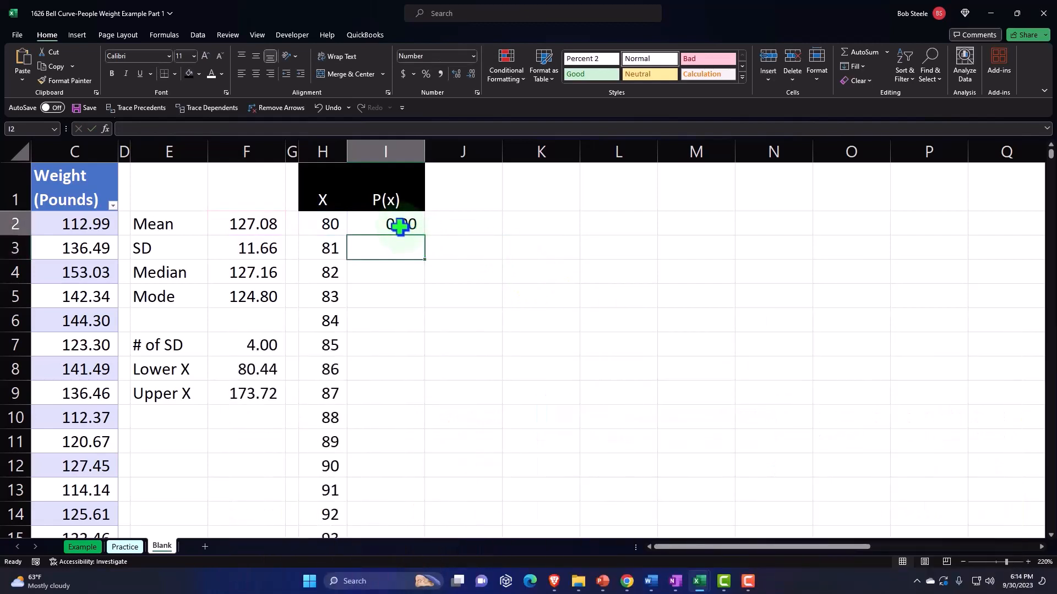
# Format the P(x) result in I2 as a percentage with two decimal places
pyautogui.click(397, 228)
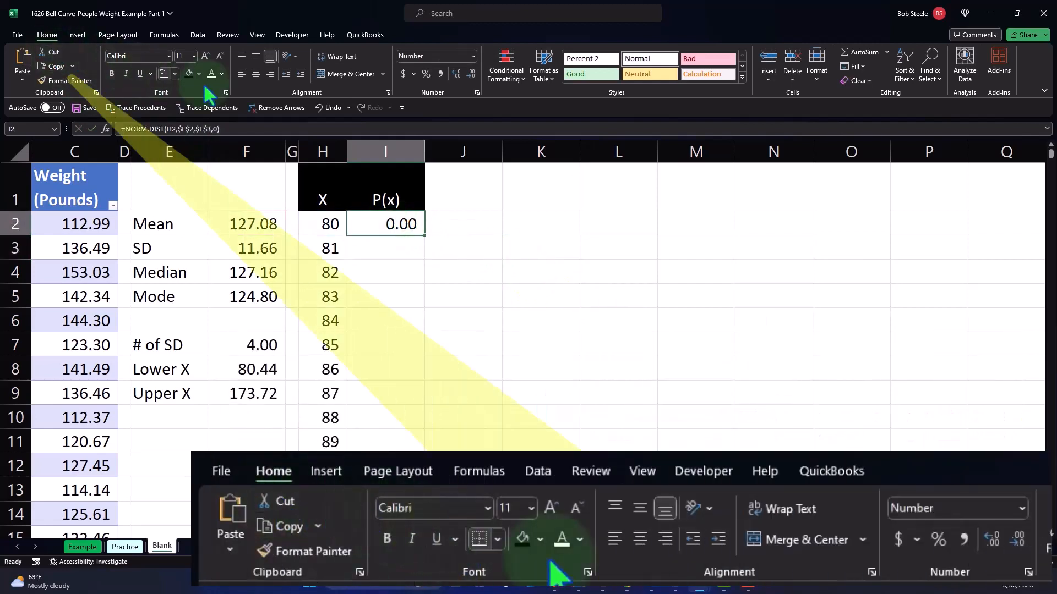
pyautogui.click(427, 73)
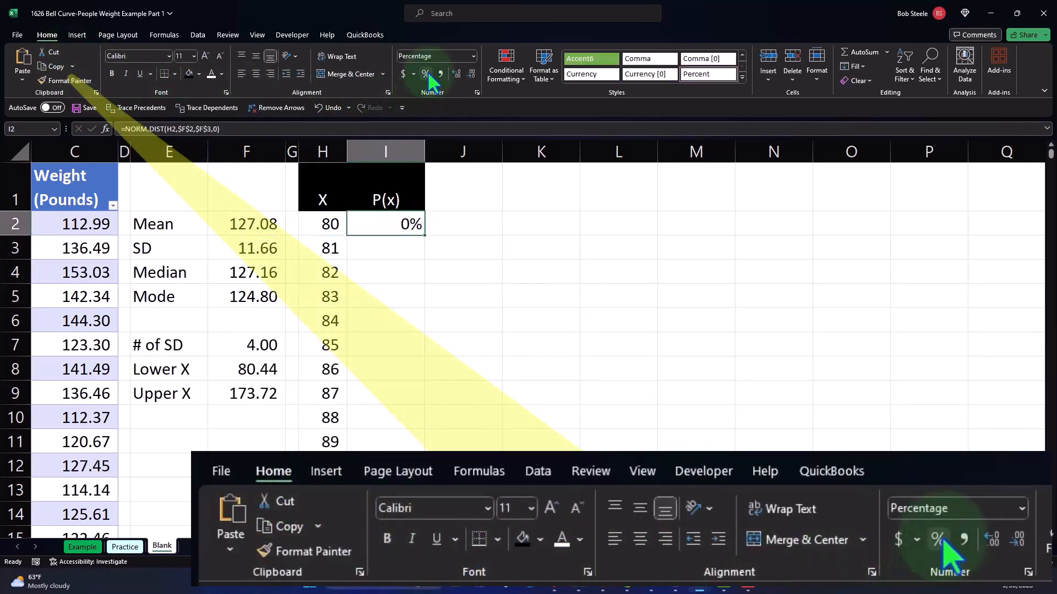
pyautogui.click(454, 75)
pyautogui.click(454, 74)
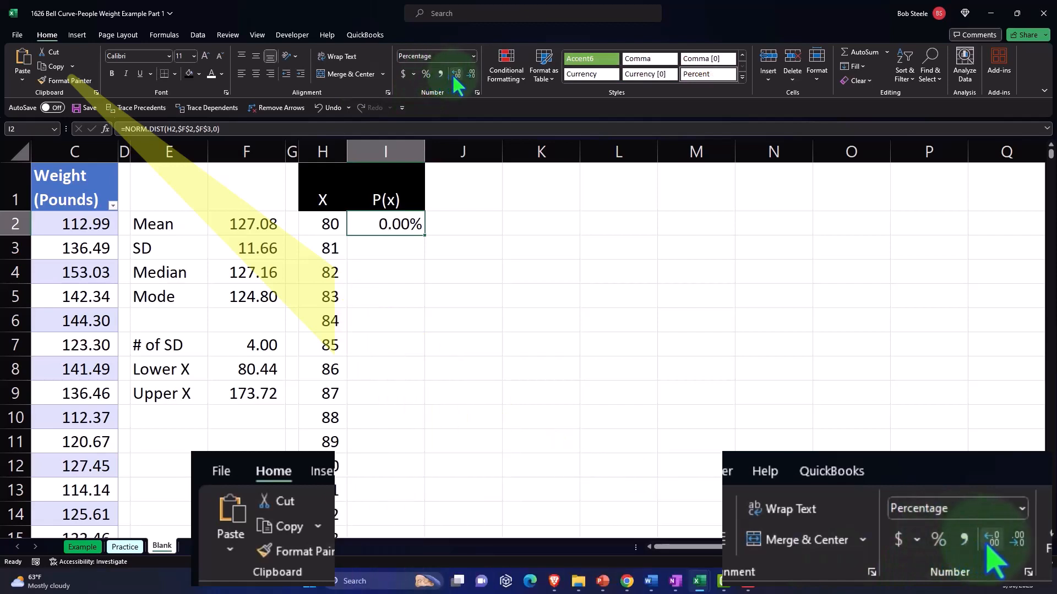
# Fill the P(x) formula from I2 down column I to the row of the last X value, 174
pyautogui.doubleClick(427, 238)
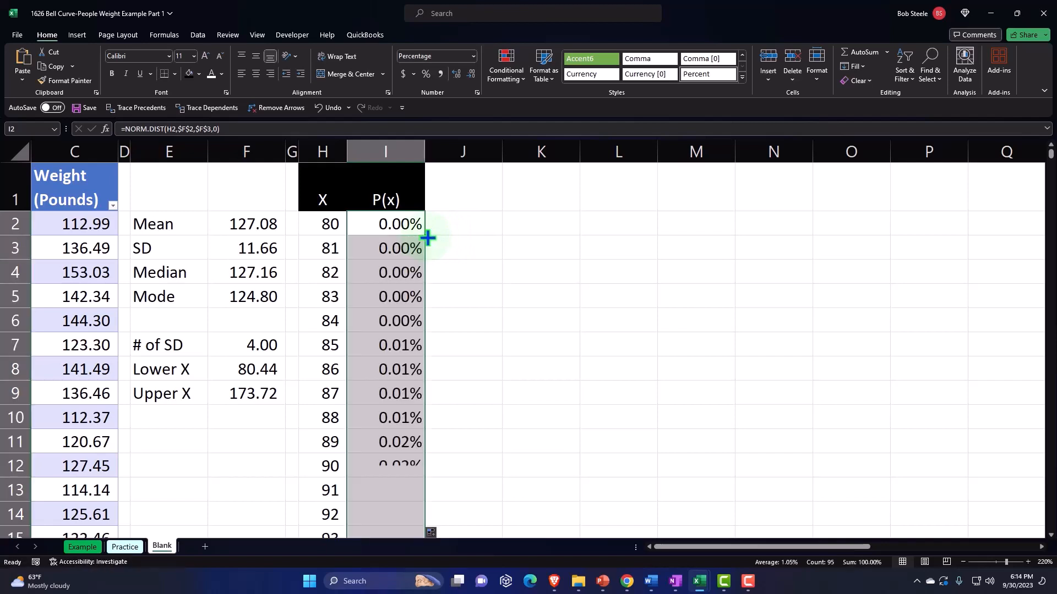
pyautogui.scroll(-3, 430, 306)
pyautogui.scroll(-20, 429, 306)
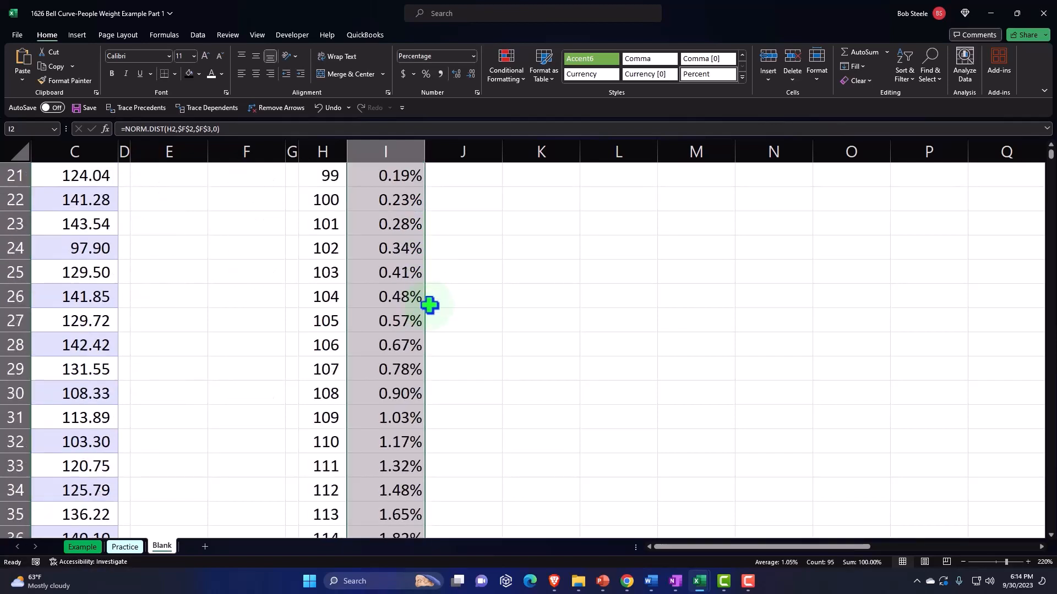
pyautogui.scroll(5, 430, 305)
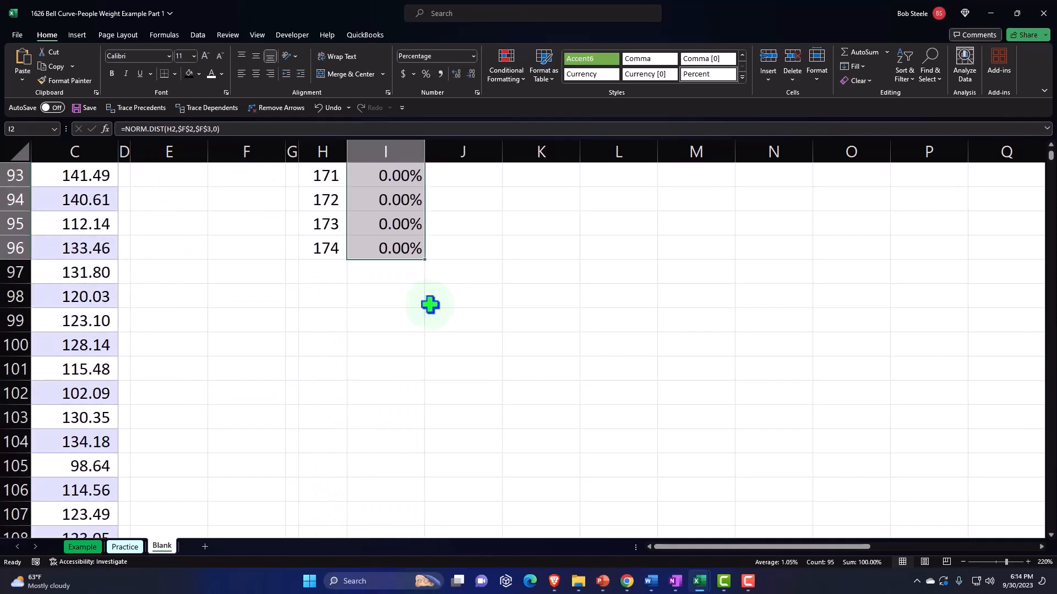
# Add a Total label in H97 beneath the X values and sum the P(x) column in I97 with =SUM(I2:I96)
pyautogui.click(332, 272)
pyautogui.write('Total')
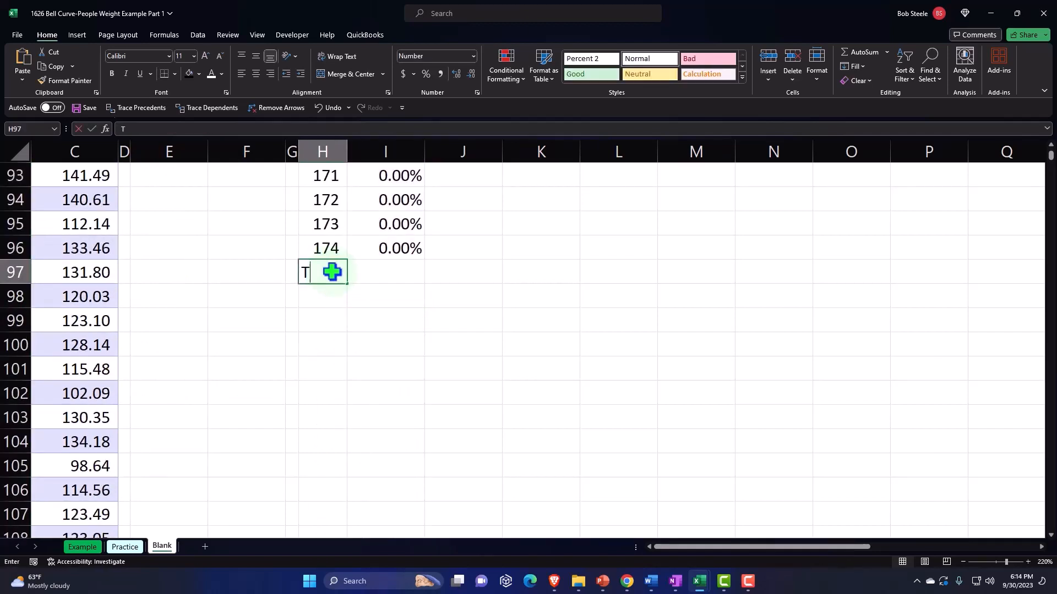
pyautogui.press('Tab')
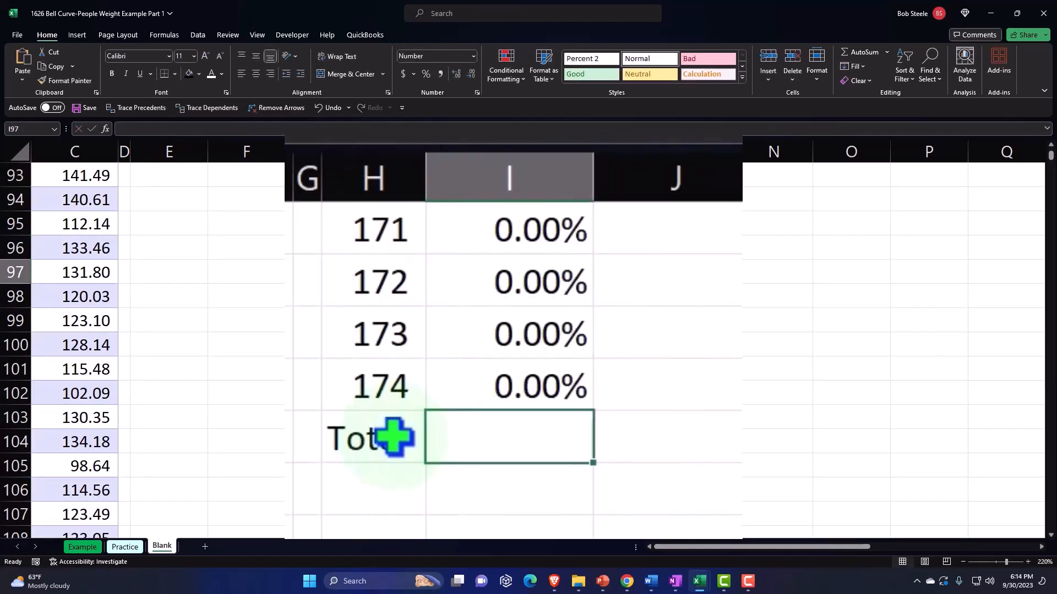
pyautogui.hotkey('alt', '=')
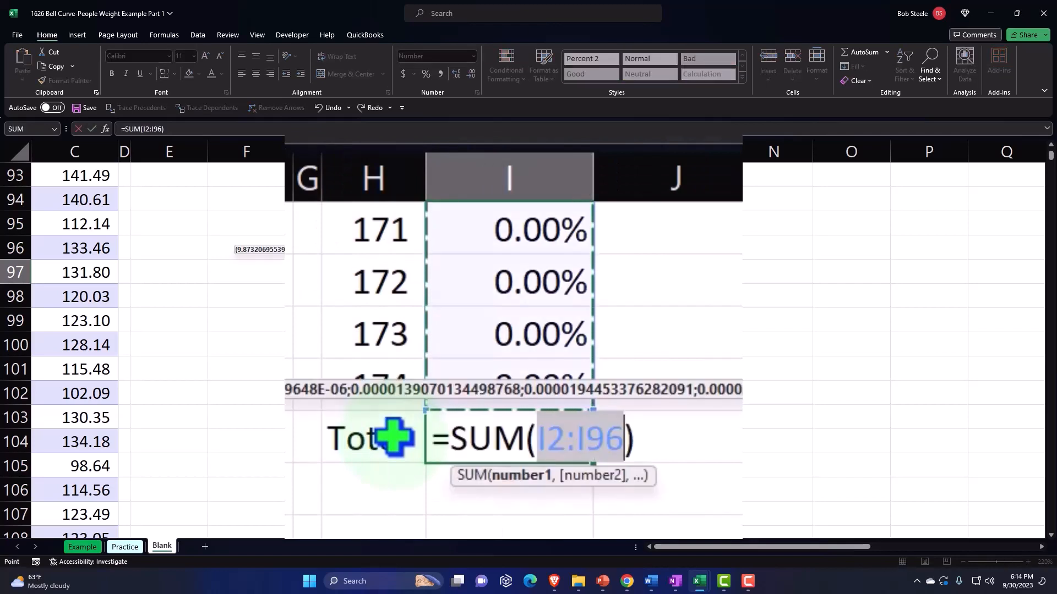
pyautogui.press('Return')
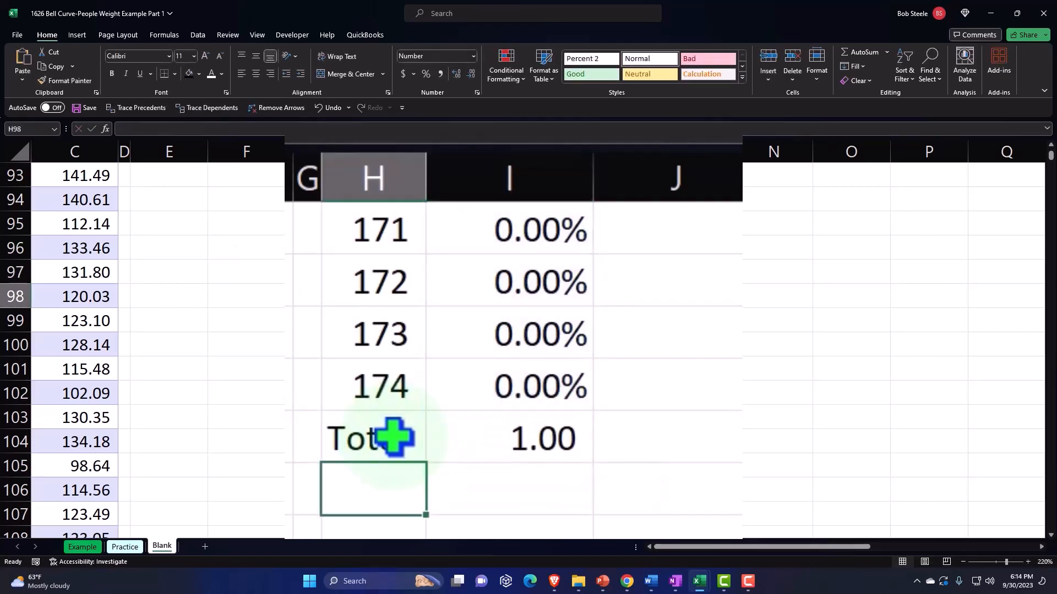
# Format the P(x) total in I97 as a percentage
pyautogui.click(472, 431)
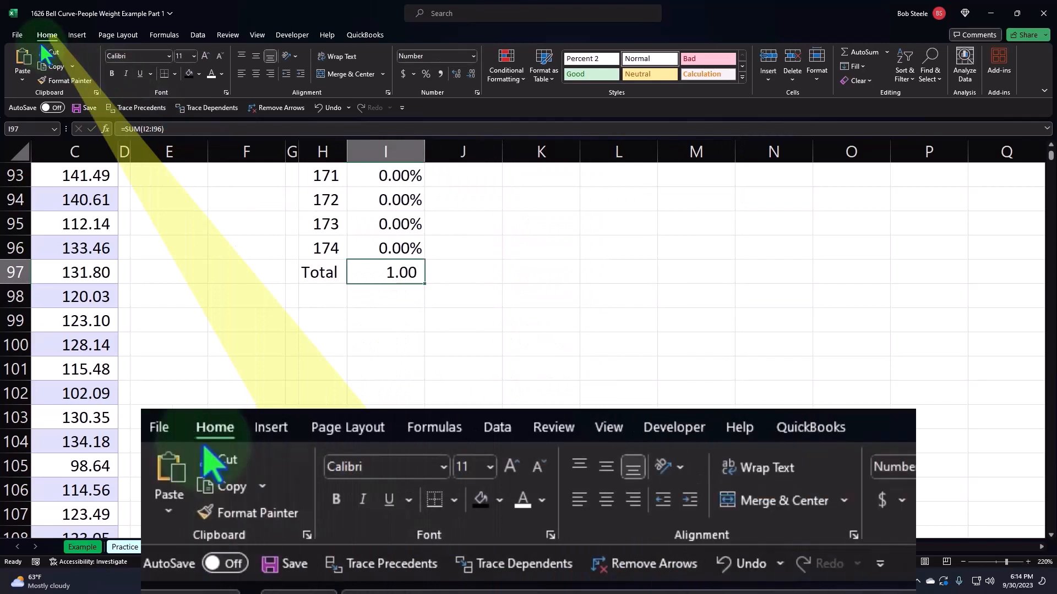
pyautogui.click(426, 73)
pyautogui.click(572, 295)
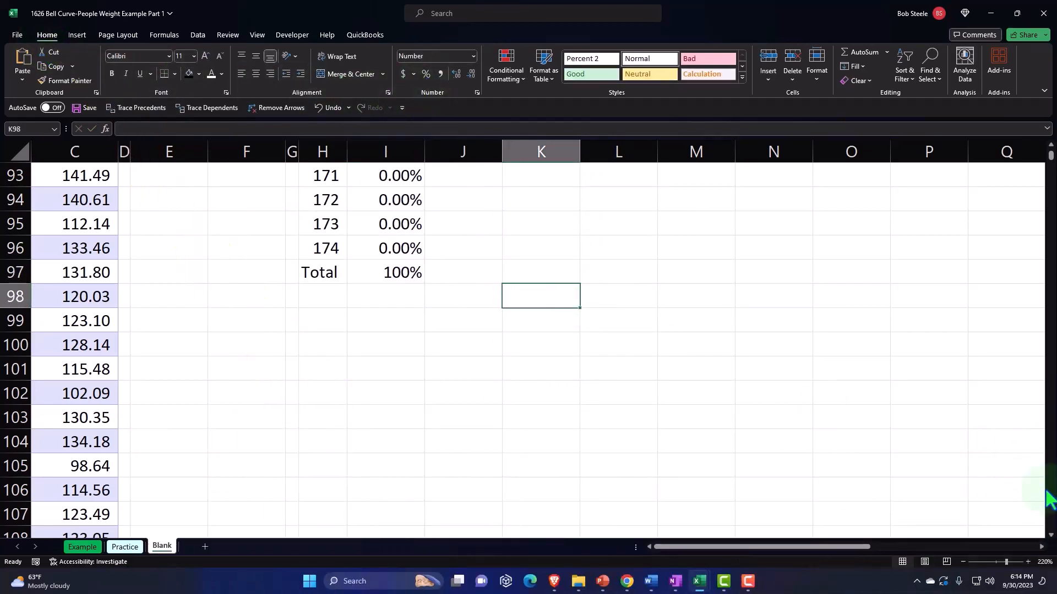
pyautogui.moveTo(1050, 165); pyautogui.dragTo(1049, 147)
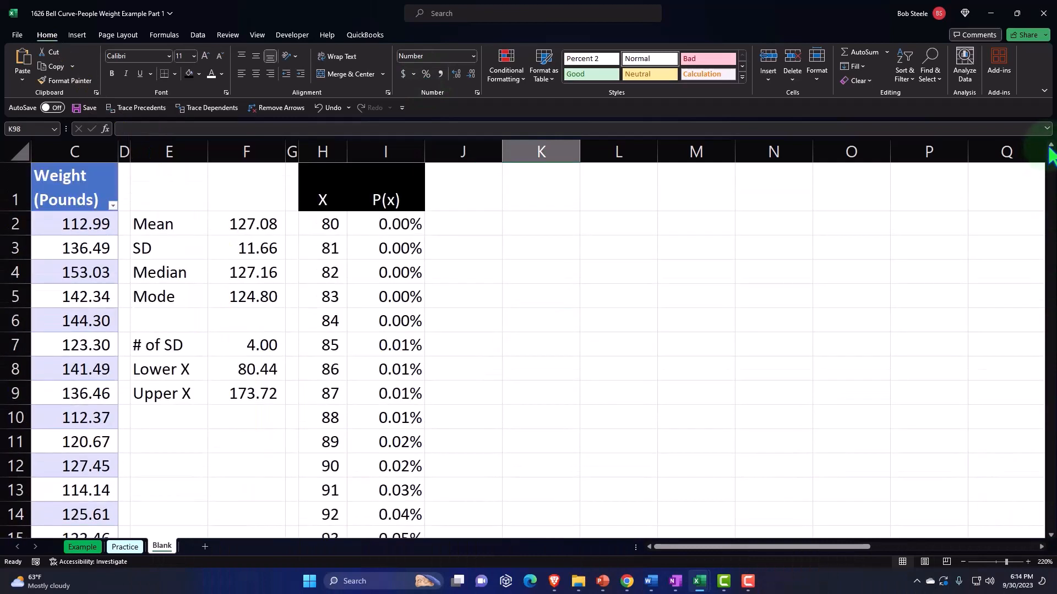
# Enter the column header Actual Frequency in J1 beside P(x)
pyautogui.click(361, 279)
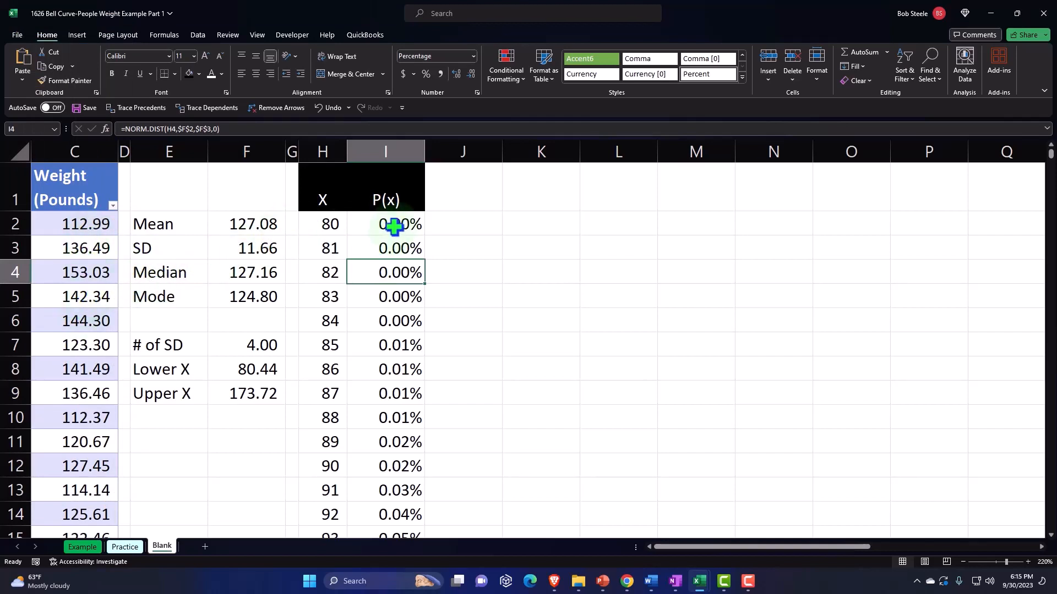
pyautogui.click(465, 186)
pyautogui.write('Actual Frequenc')
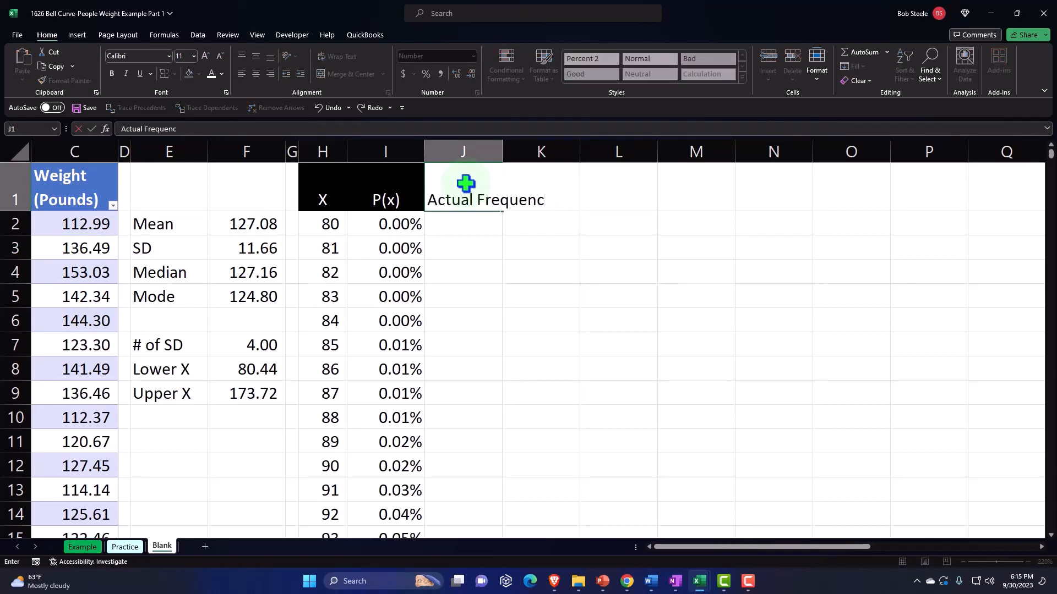
pyautogui.write('y')
pyautogui.hotkey('ctrl', 'Return')
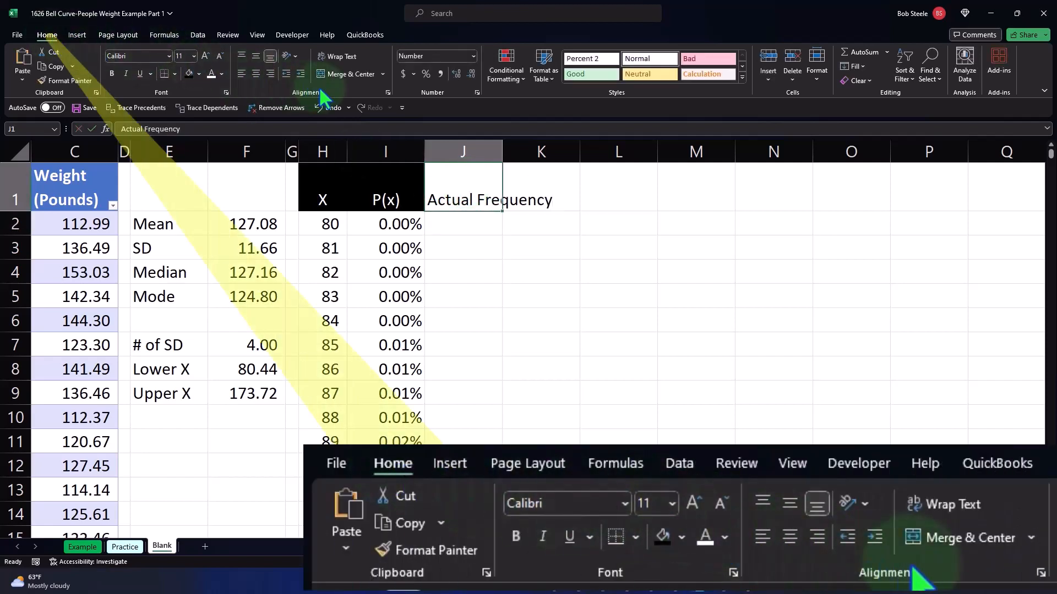
# Format the J1 header with wrapped, centred text, a black fill and white font
pyautogui.click(332, 57)
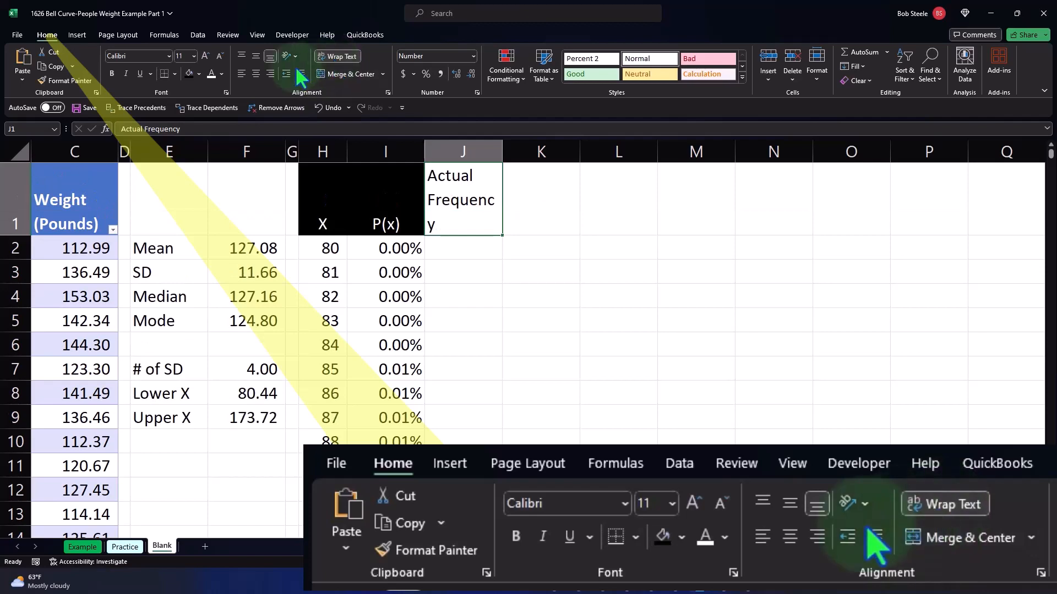
pyautogui.click(256, 73)
pyautogui.click(189, 72)
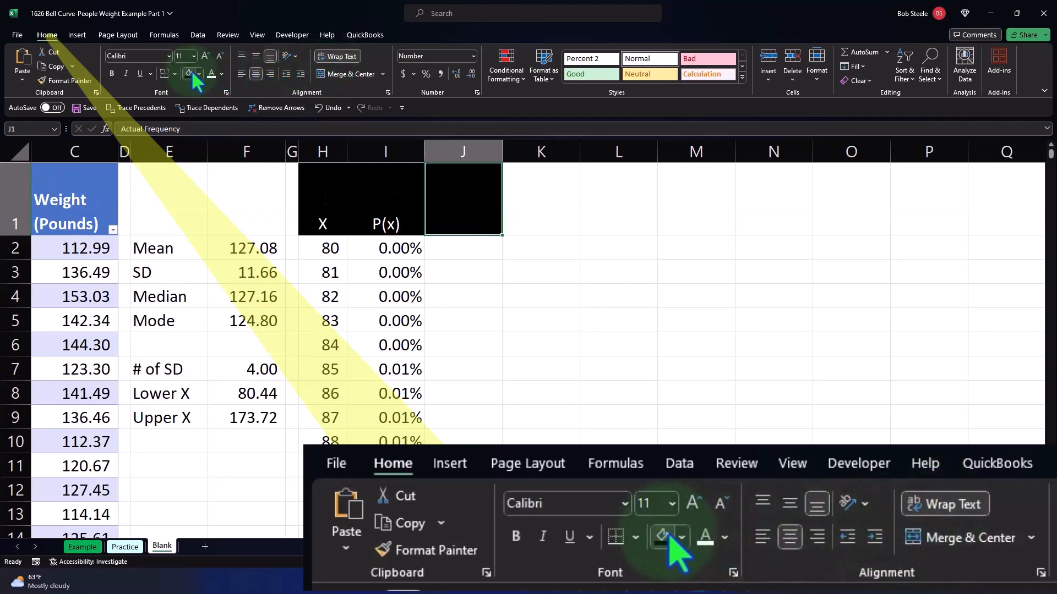
pyautogui.click(212, 73)
pyautogui.click(460, 242)
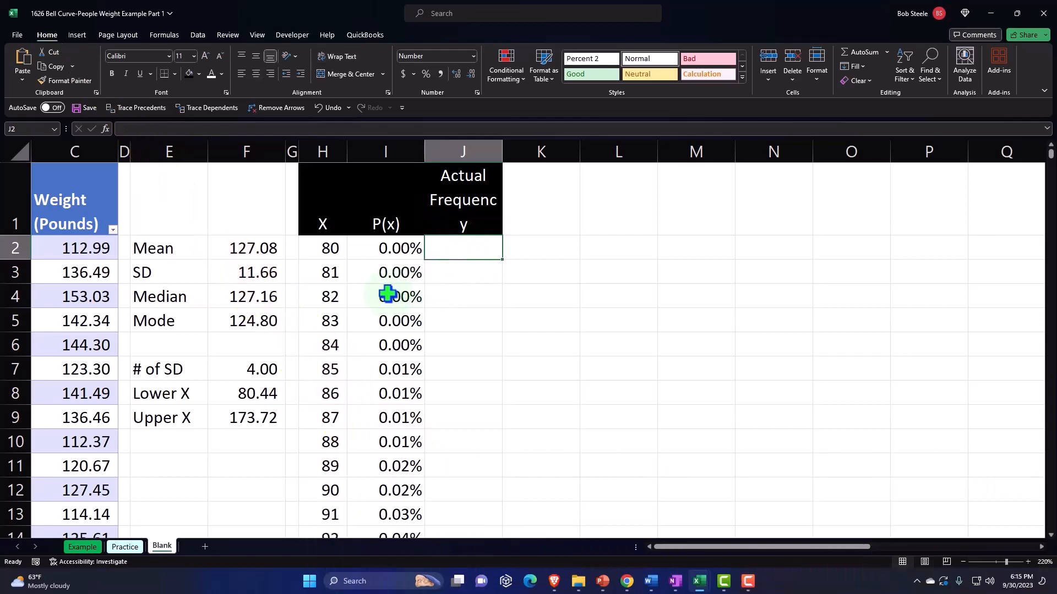
# Count the weights per X value in J2 with =FREQUENCY(Table3[Weight (Pounds)],H2:H96)
pyautogui.click(334, 273)
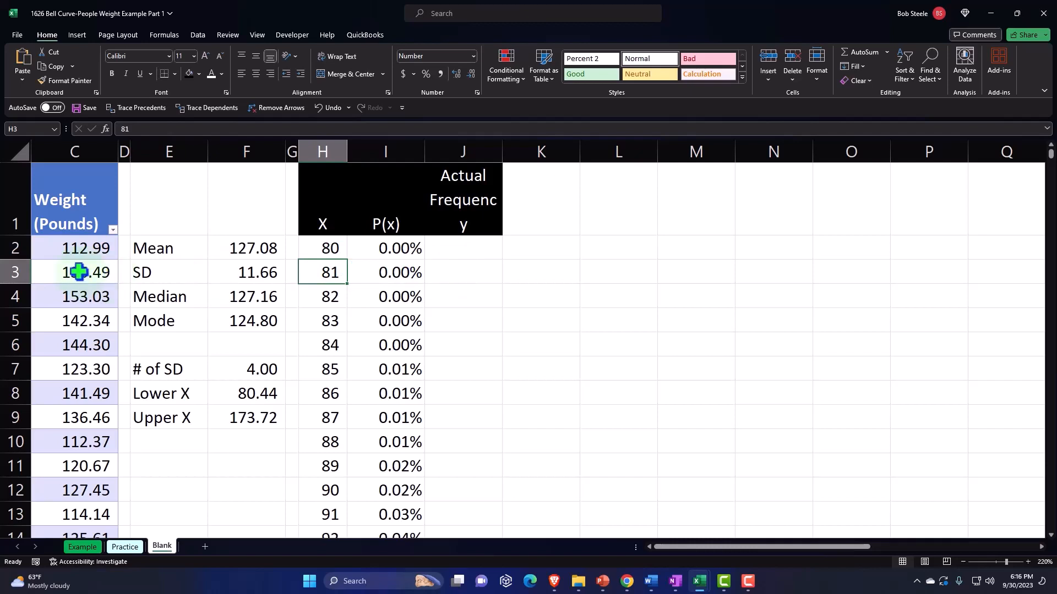
pyautogui.click(441, 255)
pyautogui.write('=')
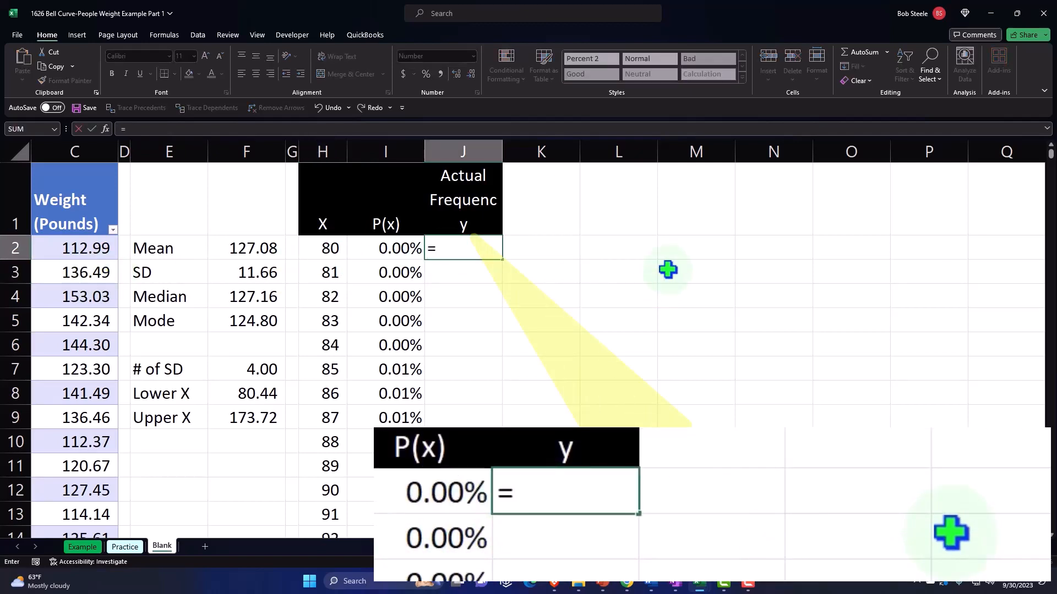
pyautogui.write('fre')
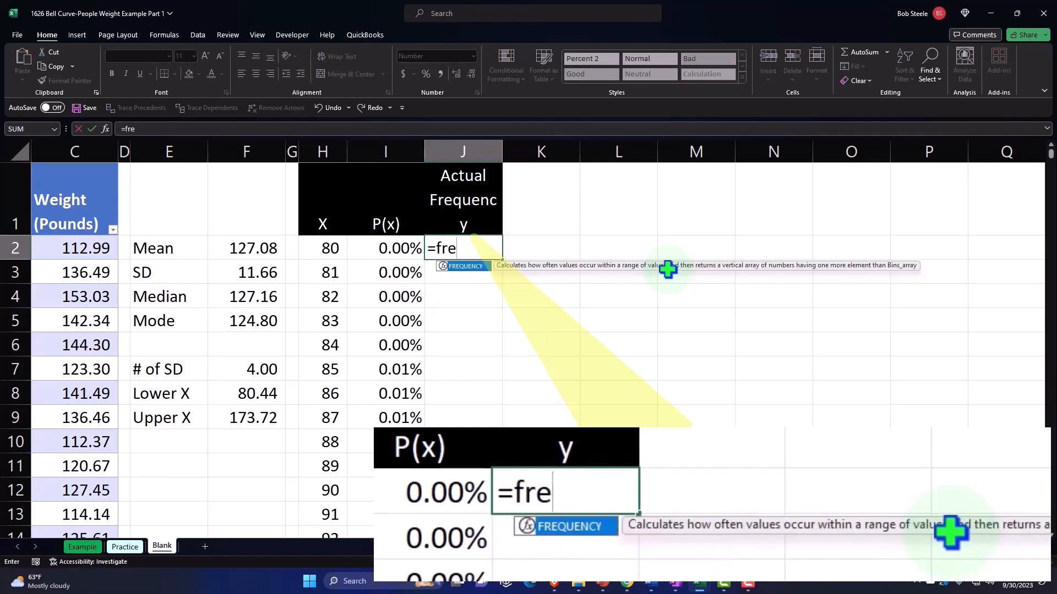
pyautogui.press('Tab')
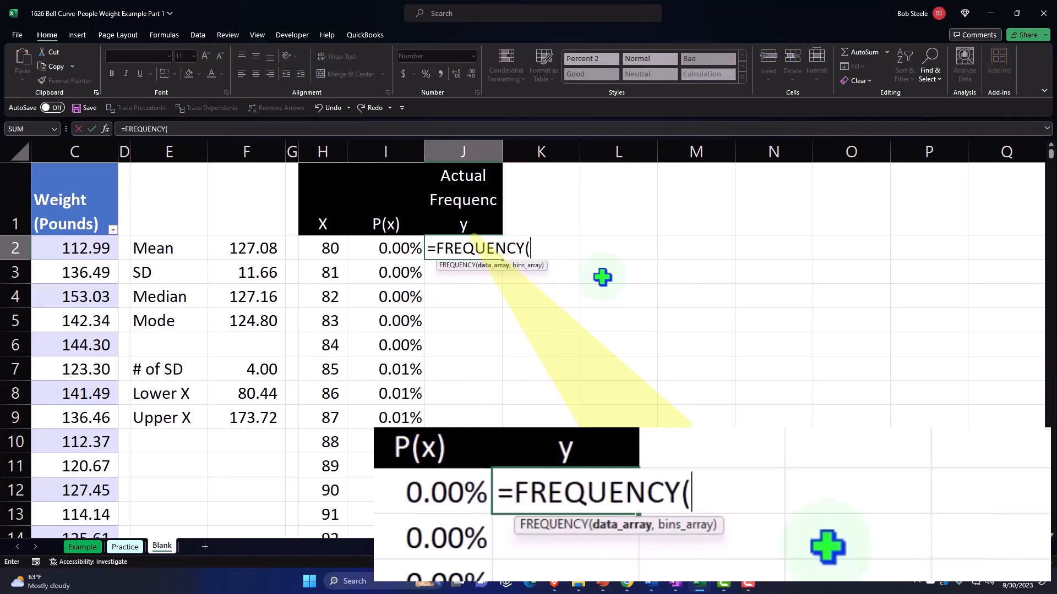
pyautogui.click(69, 161)
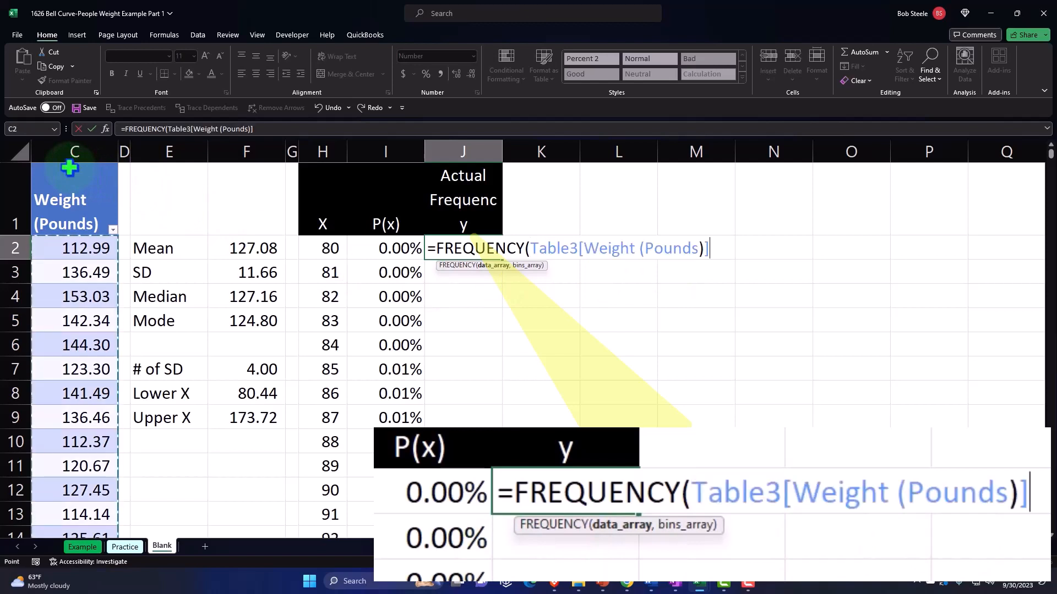
pyautogui.write(',')
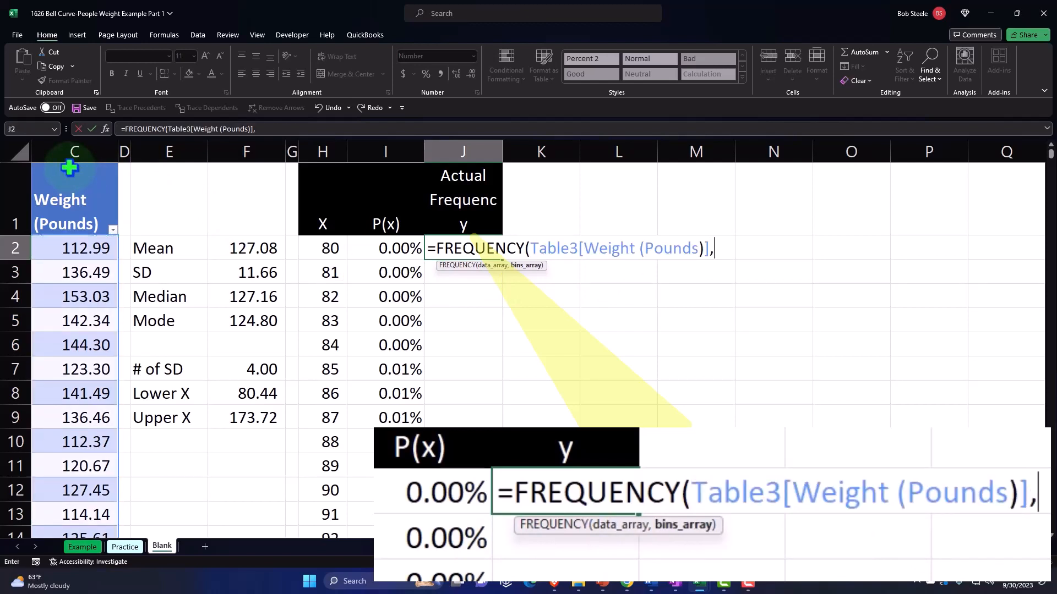
pyautogui.click(321, 248)
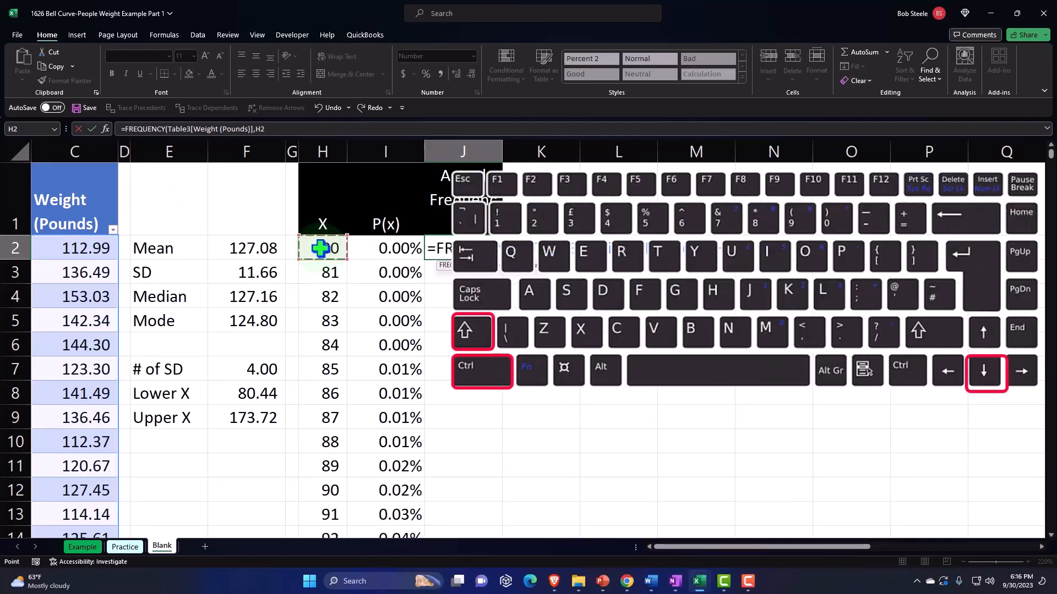
pyautogui.hotkey('ctrl', 'shift', 'Down')
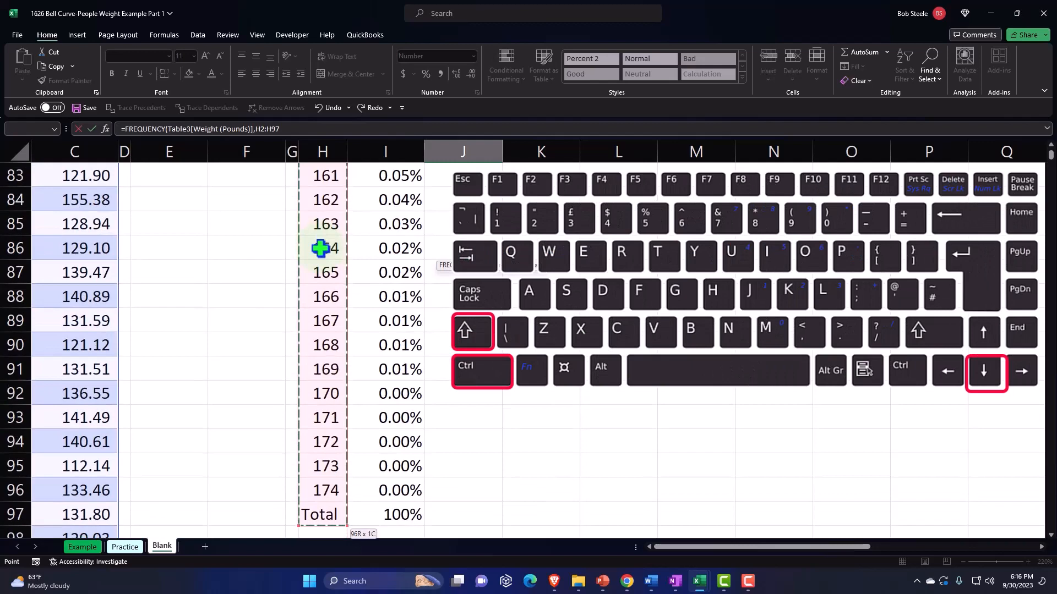
pyautogui.hotkey('shift', 'Up')
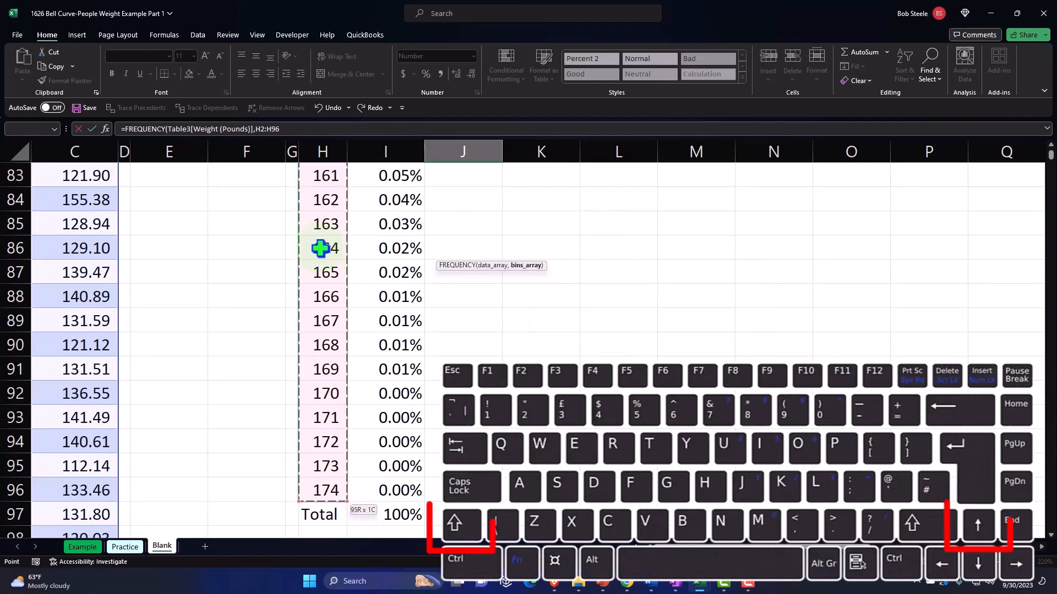
pyautogui.hotkey('ctrl', 'BackSpace')
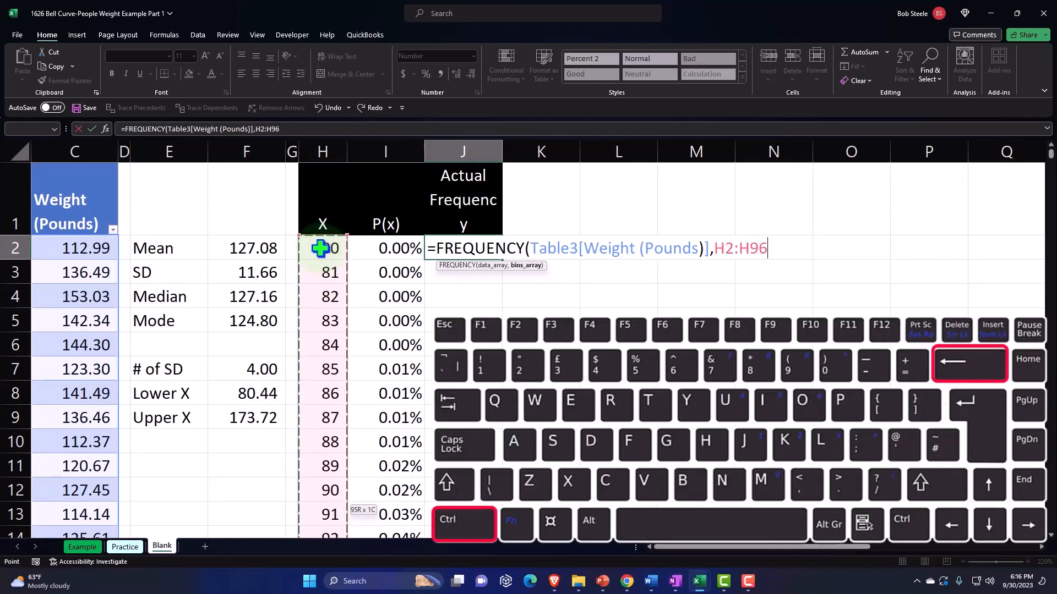
pyautogui.write(')')
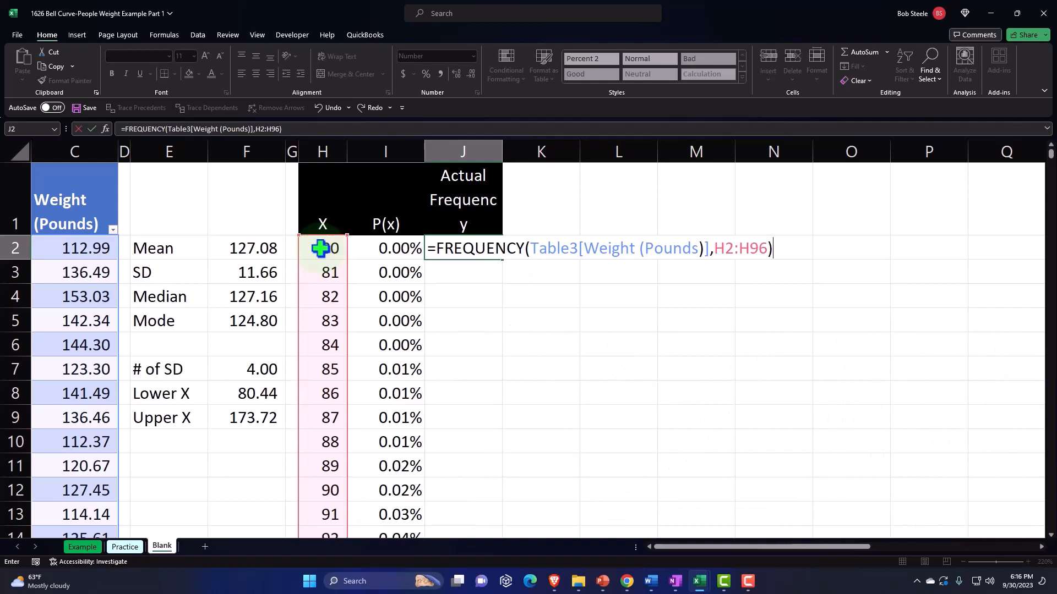
pyautogui.press('Return')
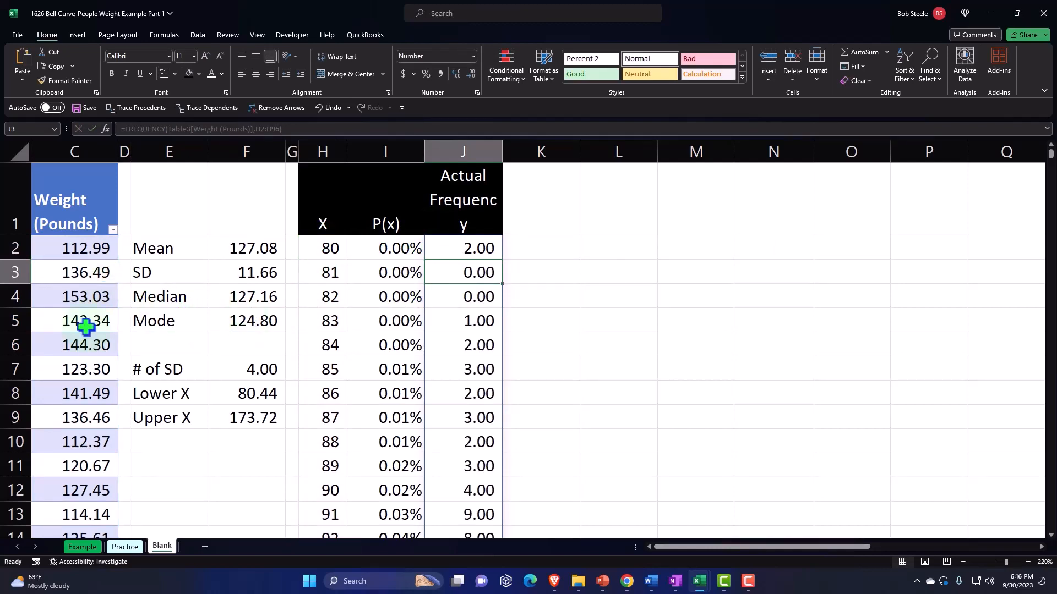
# Check the spilled frequencies down to the Total row, and change the bins range of the J2 FREQUENCY formula to H2:H95
pyautogui.scroll(-3, 66, 317)
pyautogui.scroll(-3, 66, 317)
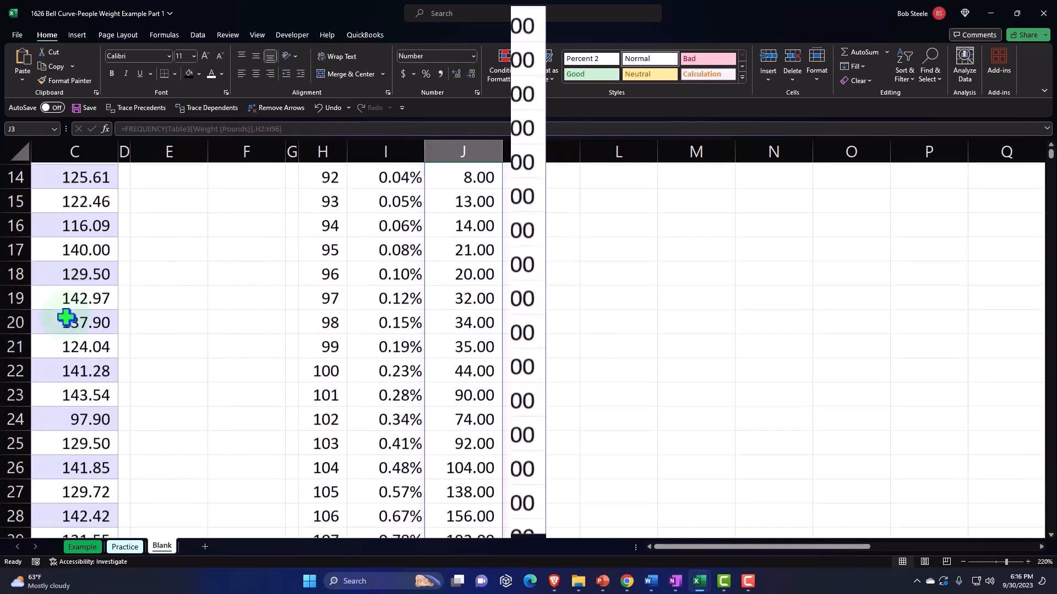
pyautogui.click(310, 228)
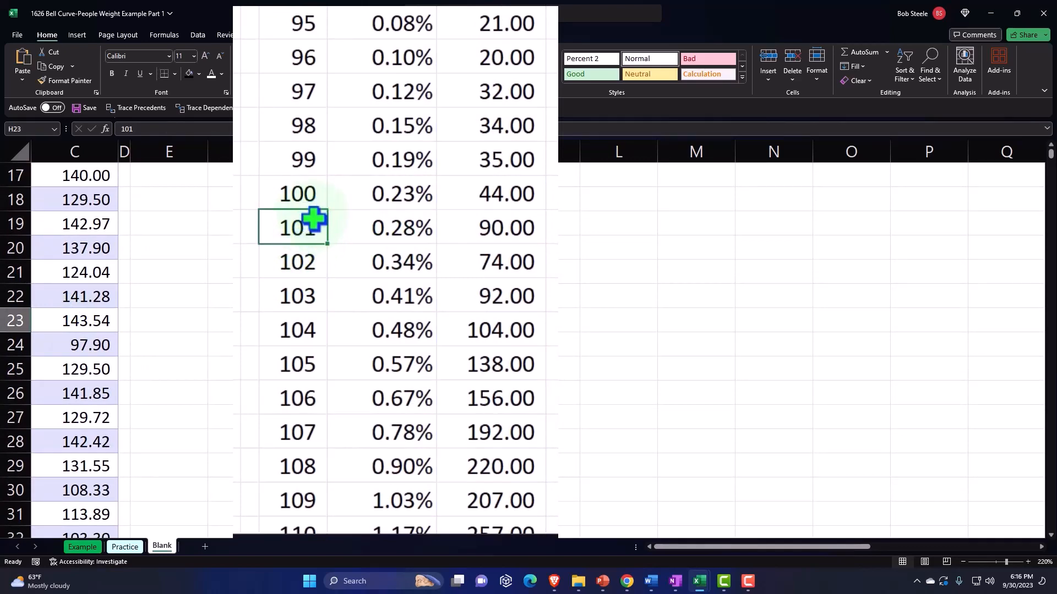
pyautogui.scroll(-20, 313, 222)
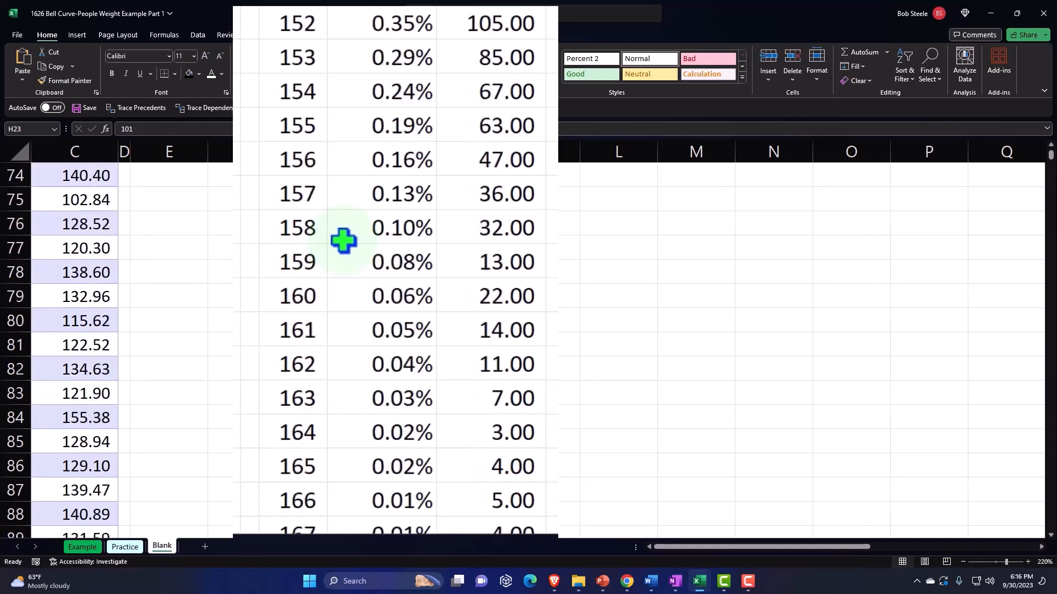
pyautogui.click(465, 296)
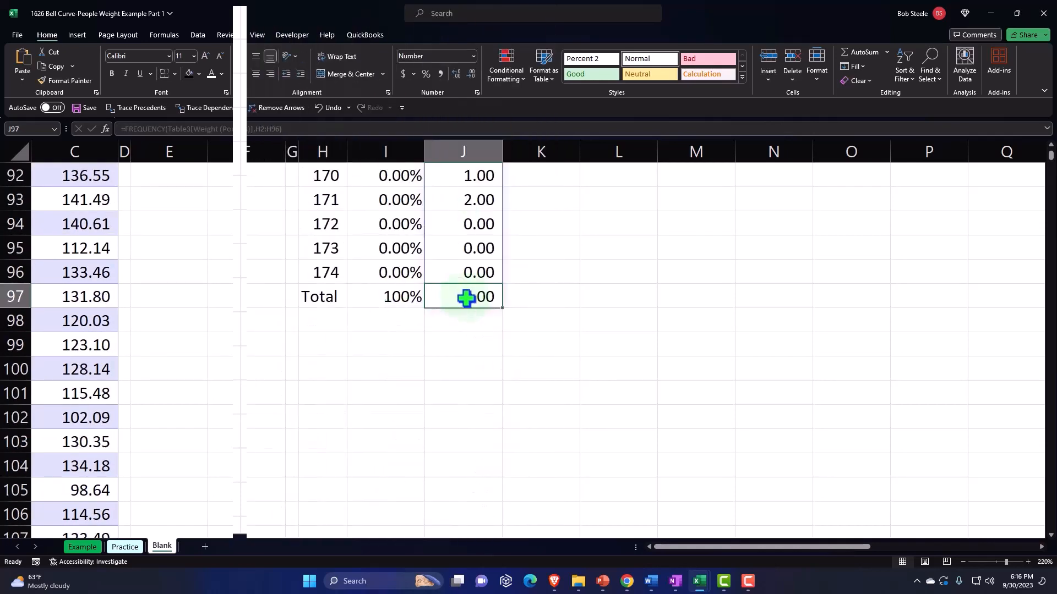
pyautogui.scroll(9, 467, 313)
pyautogui.scroll(20, 467, 312)
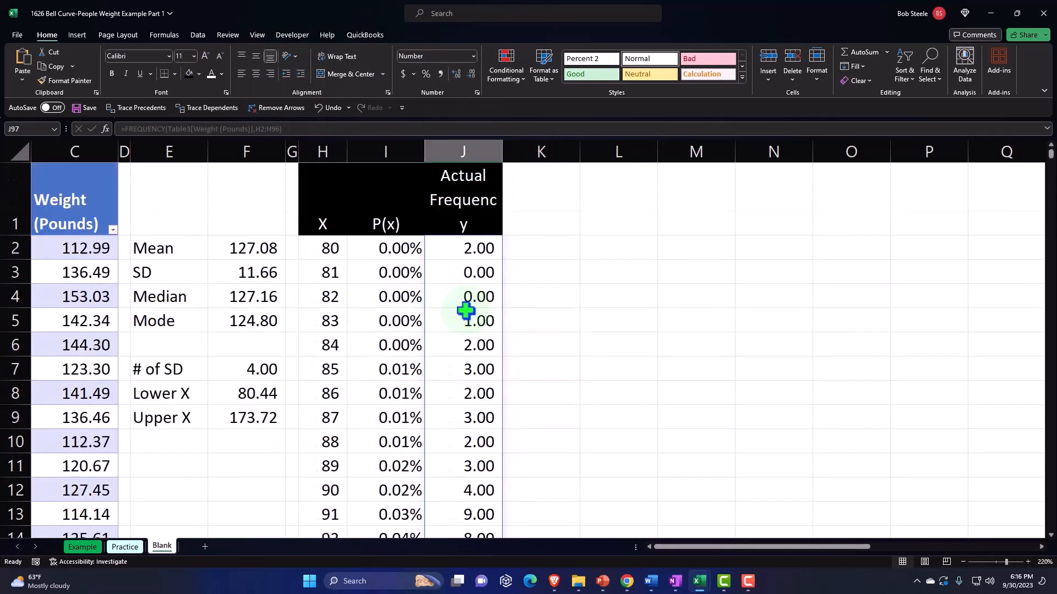
pyautogui.doubleClick(473, 248)
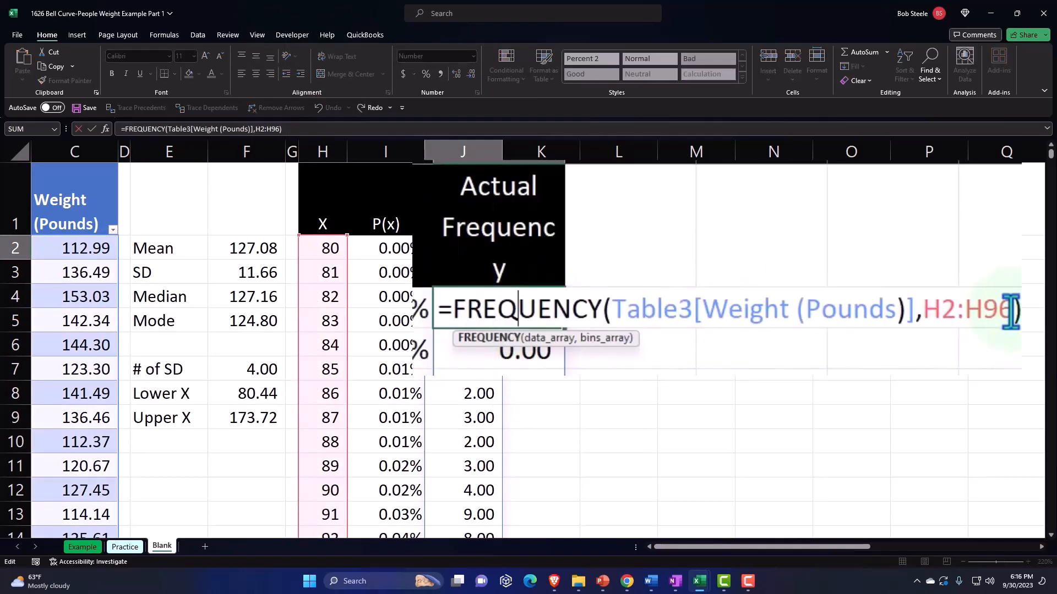
pyautogui.click(766, 251)
pyautogui.press('BackSpace')
pyautogui.write('5')
pyautogui.press('Return')
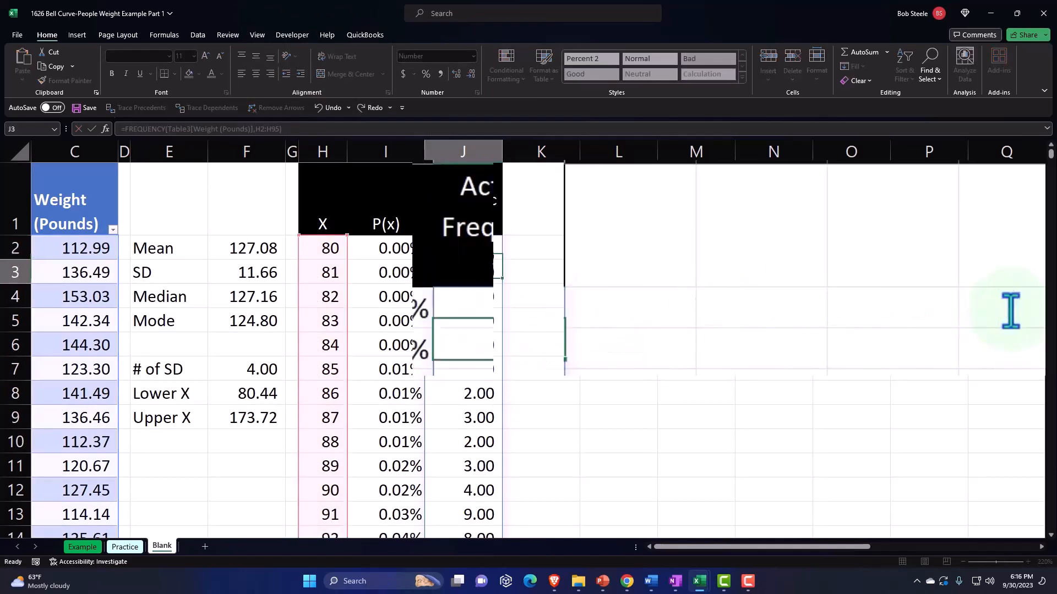
# Sum the Actual Frequency column in J97 on the Total row
pyautogui.scroll(-5, 721, 298)
pyautogui.scroll(-20, 721, 299)
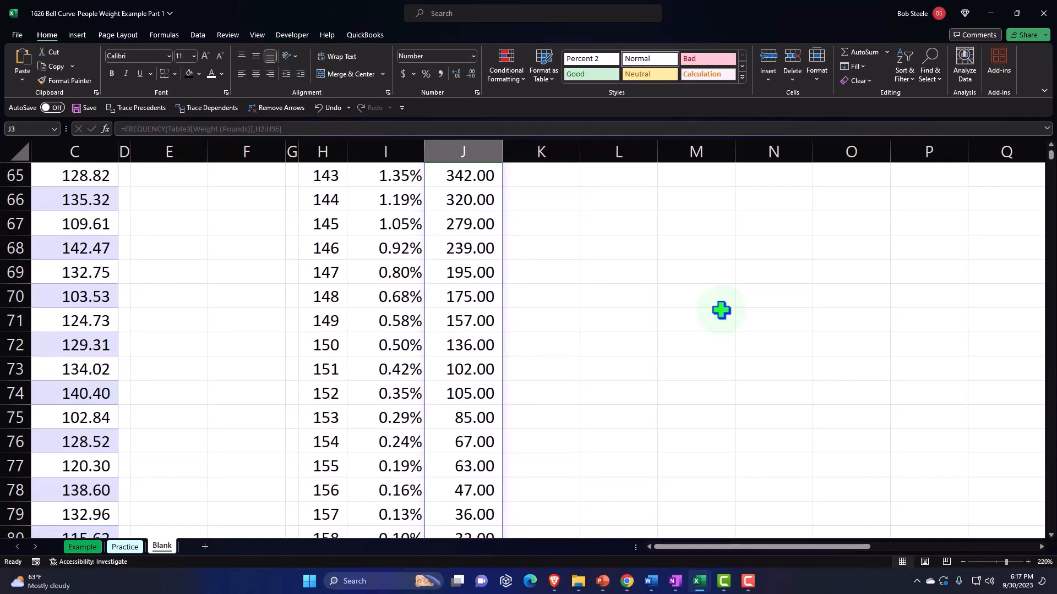
pyautogui.click(481, 377)
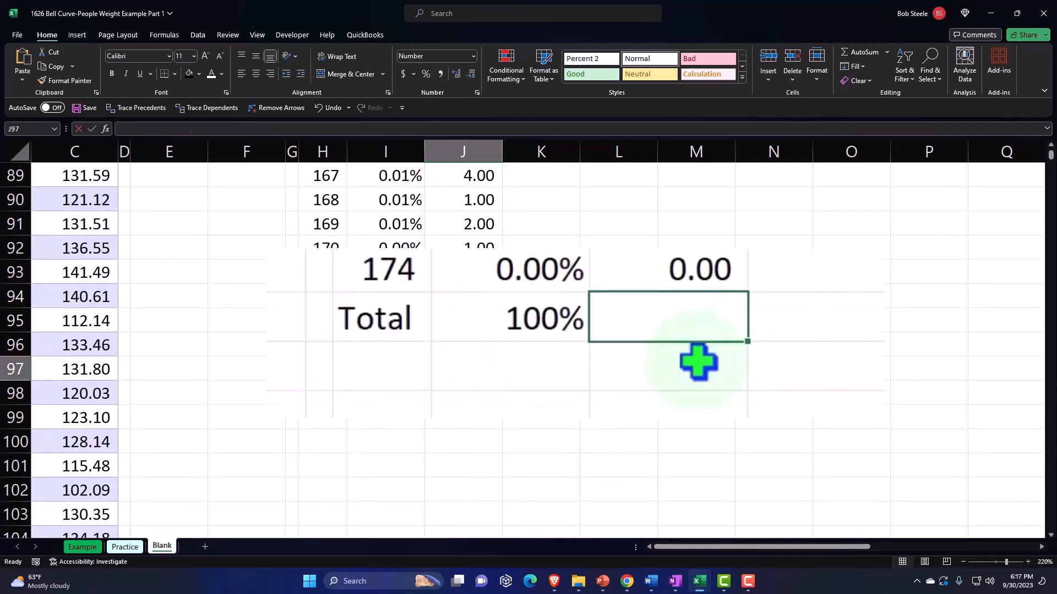
pyautogui.hotkey('alt', '=')
pyautogui.press('Return')
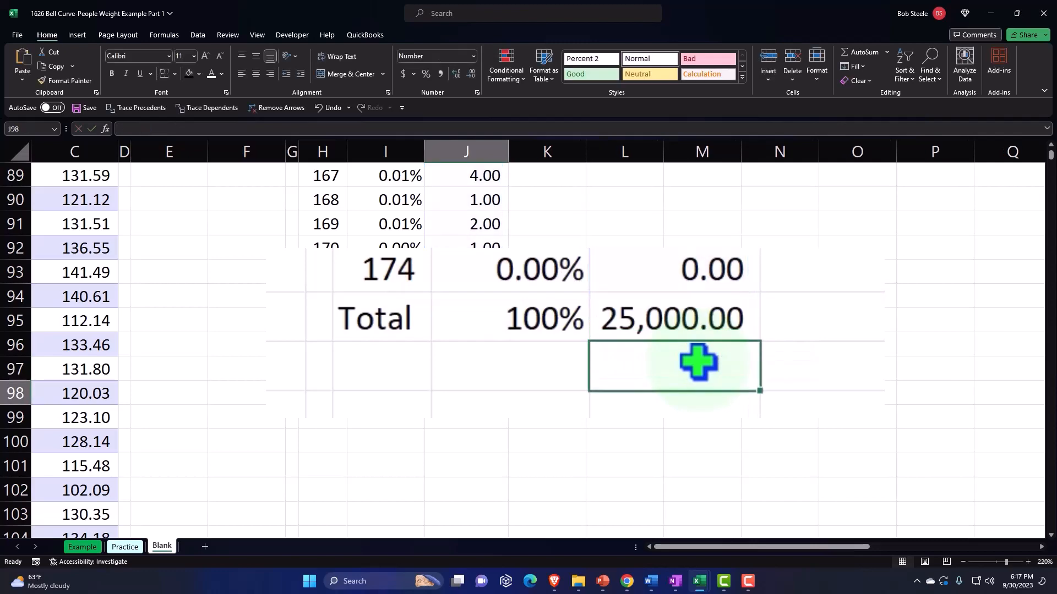
# Add the label Count of Data in E11 below the statistics and widen column E to fit it
pyautogui.scroll(18, 159, 361)
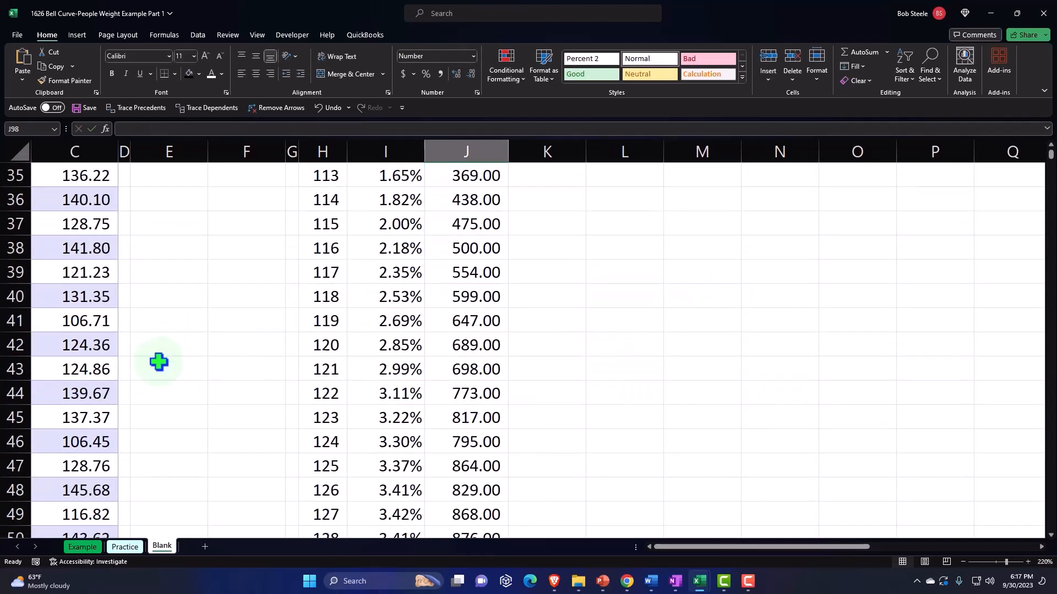
pyautogui.scroll(11, 158, 362)
pyautogui.click(168, 470)
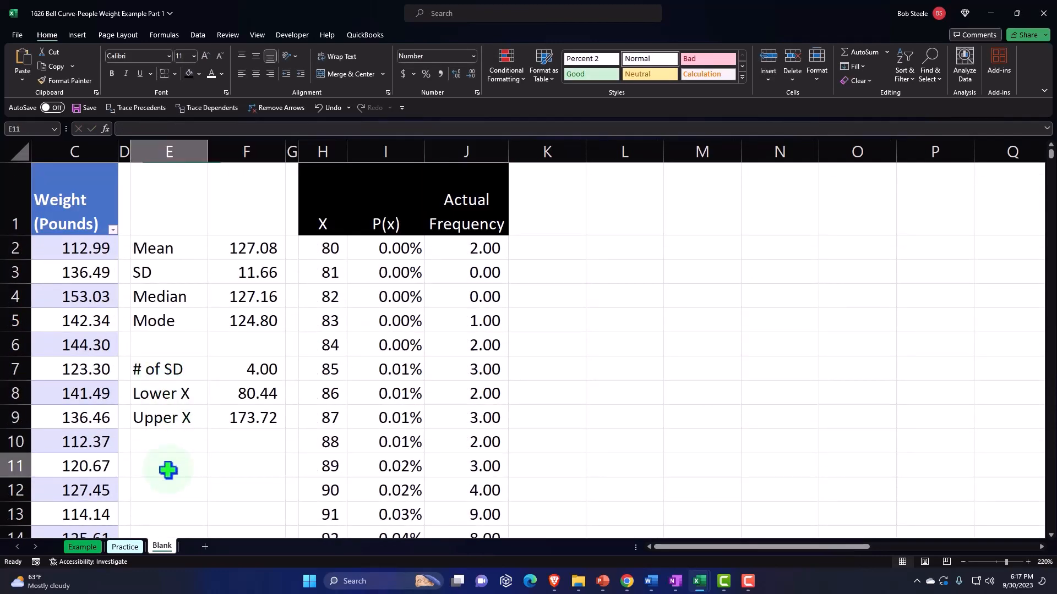
pyautogui.write('Count')
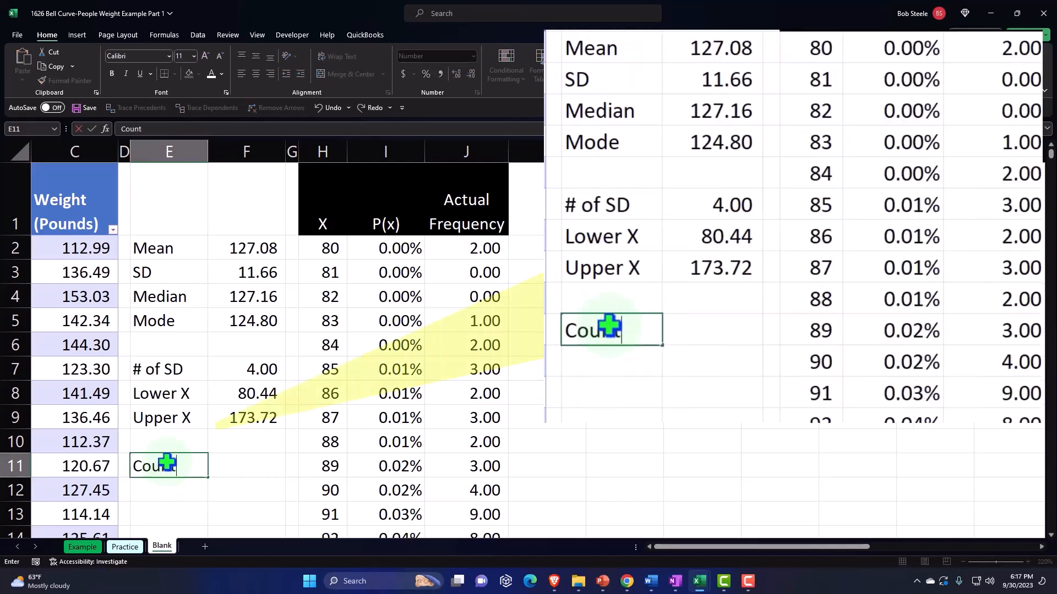
pyautogui.write(' of Data')
pyautogui.press('Tab')
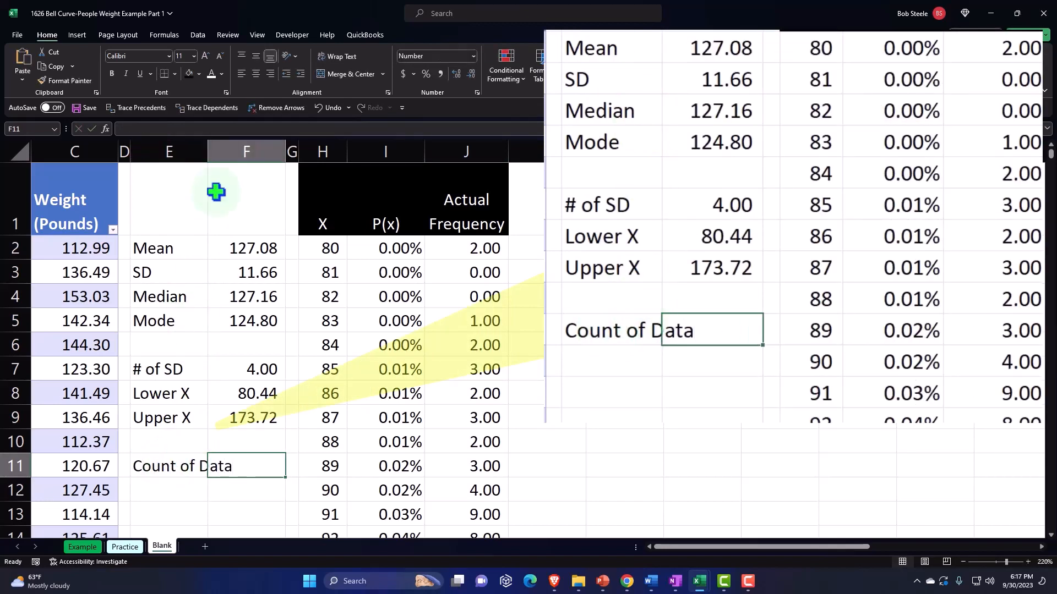
pyautogui.moveTo(205, 149); pyautogui.dragTo(240, 150)
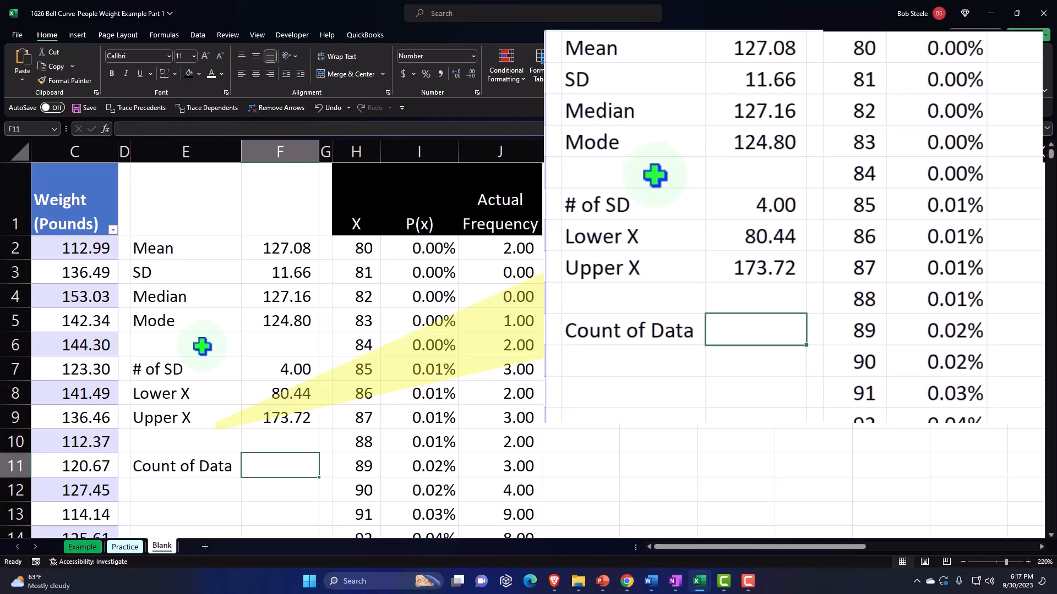
# Count the entries of the Weight (Pounds) column in F11 with the COUNT function
pyautogui.write('=')
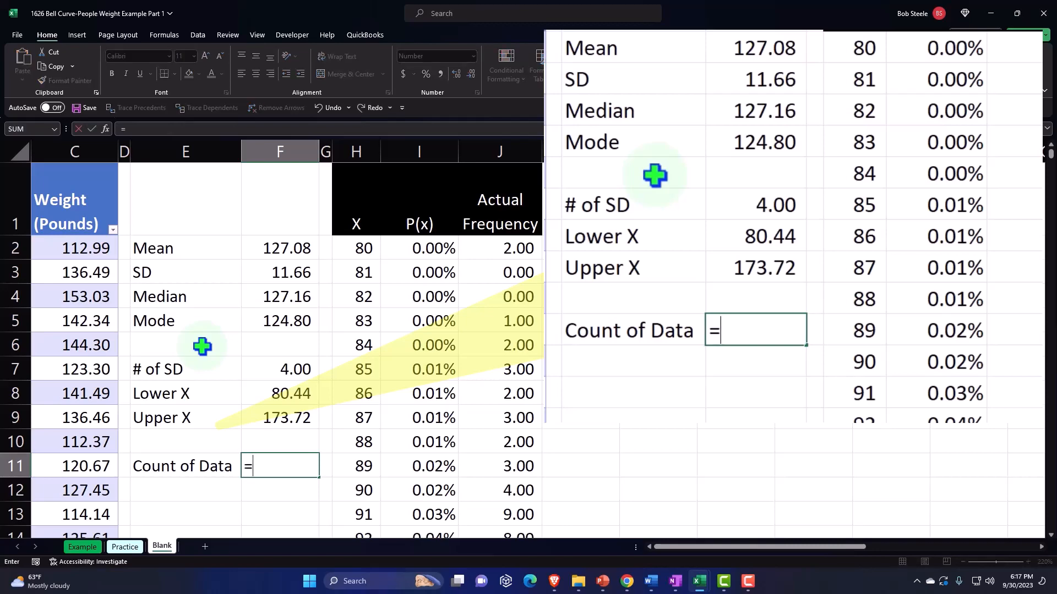
pyautogui.write('count')
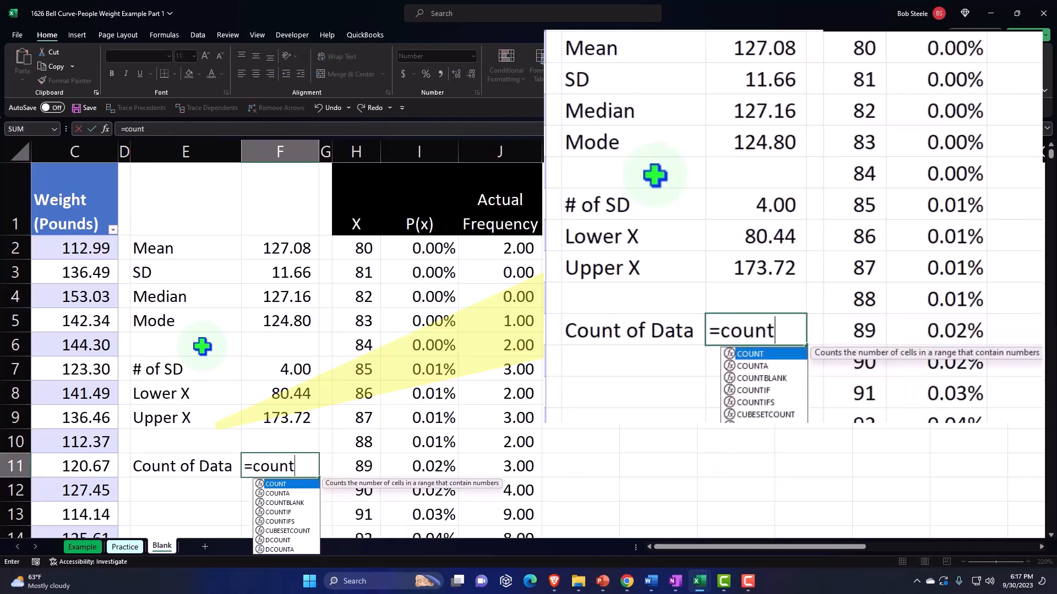
pyautogui.press('Tab')
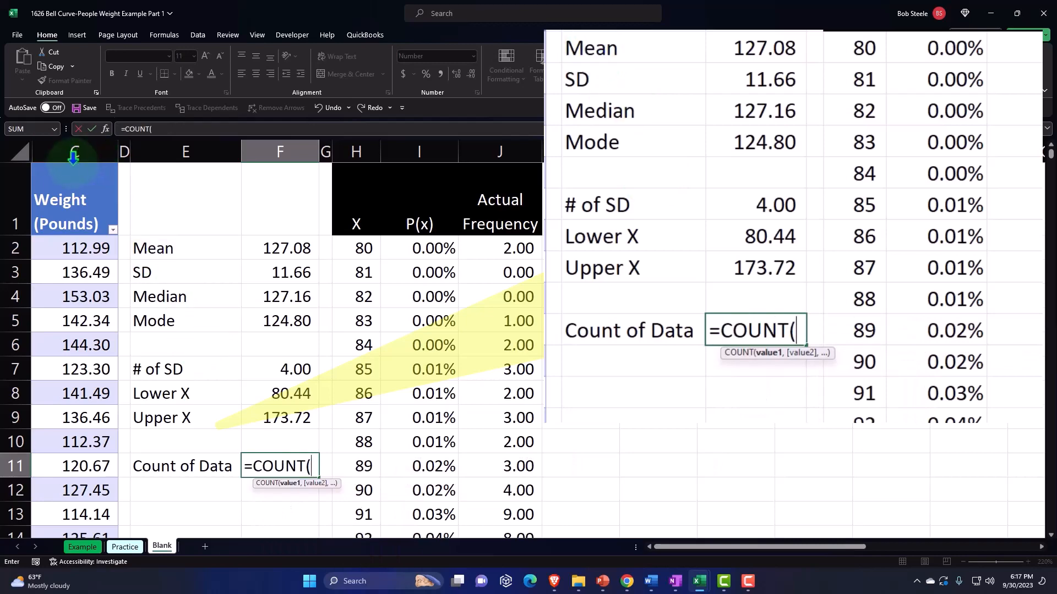
pyautogui.click(71, 167)
pyautogui.press('Return')
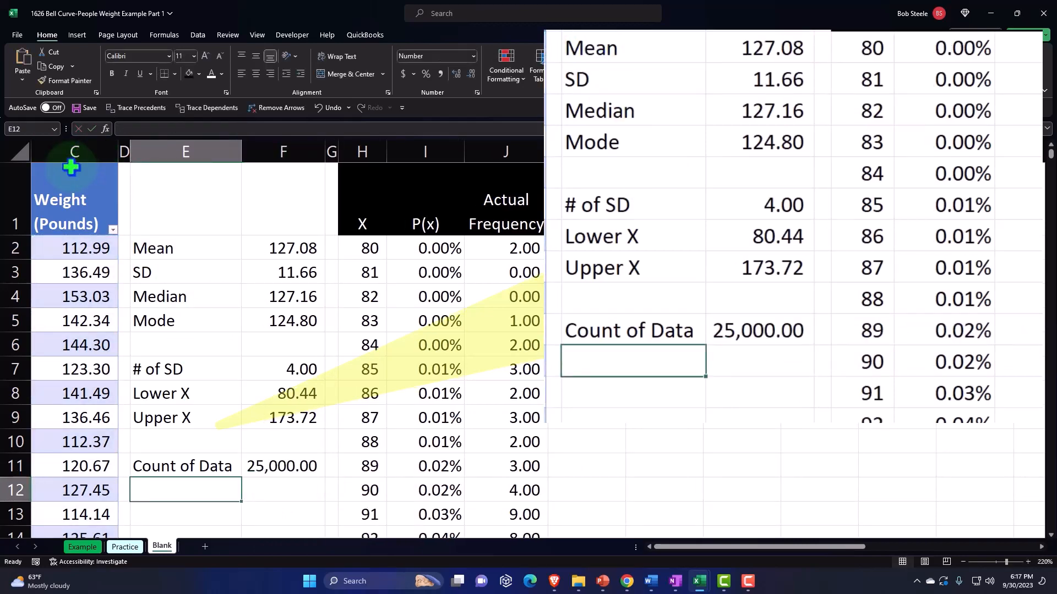
# Enter the column header & of Total in K1 beside Actual Frequency
pyautogui.scroll(-5, 513, 352)
pyautogui.scroll(-20, 513, 352)
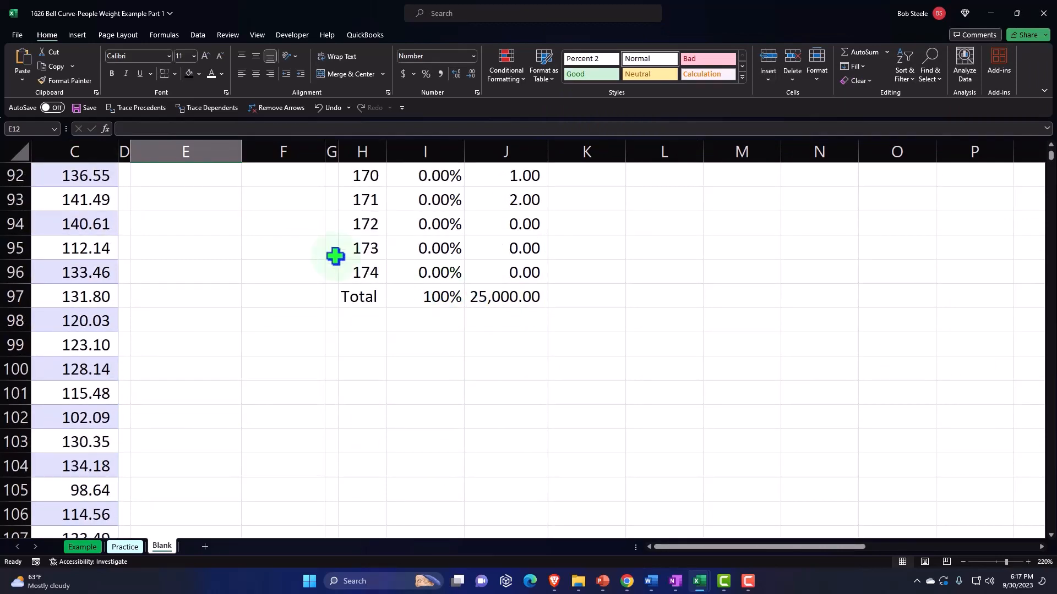
pyautogui.scroll(20, 335, 256)
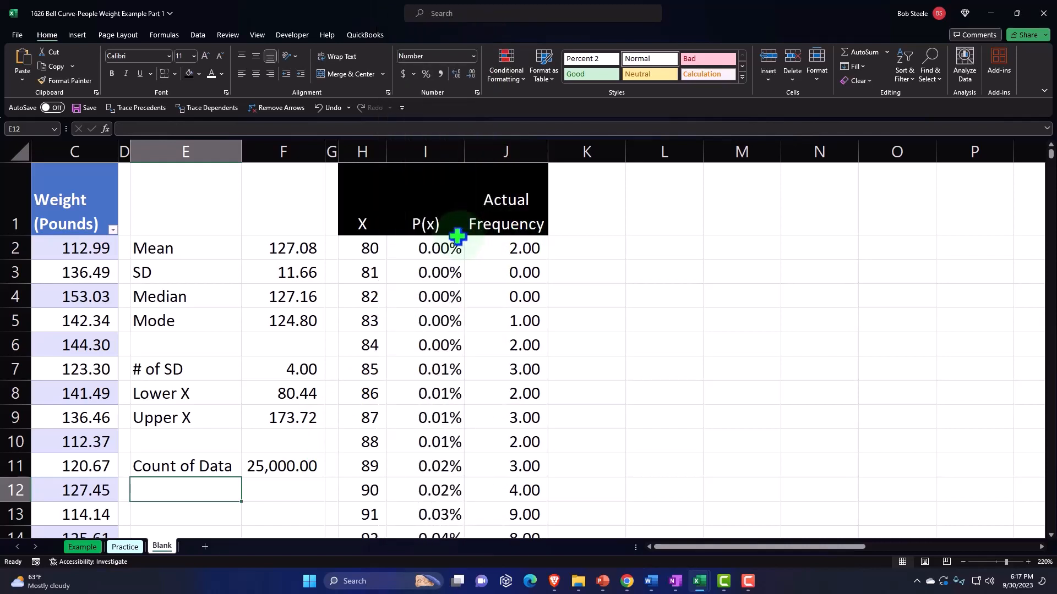
pyautogui.click(453, 234)
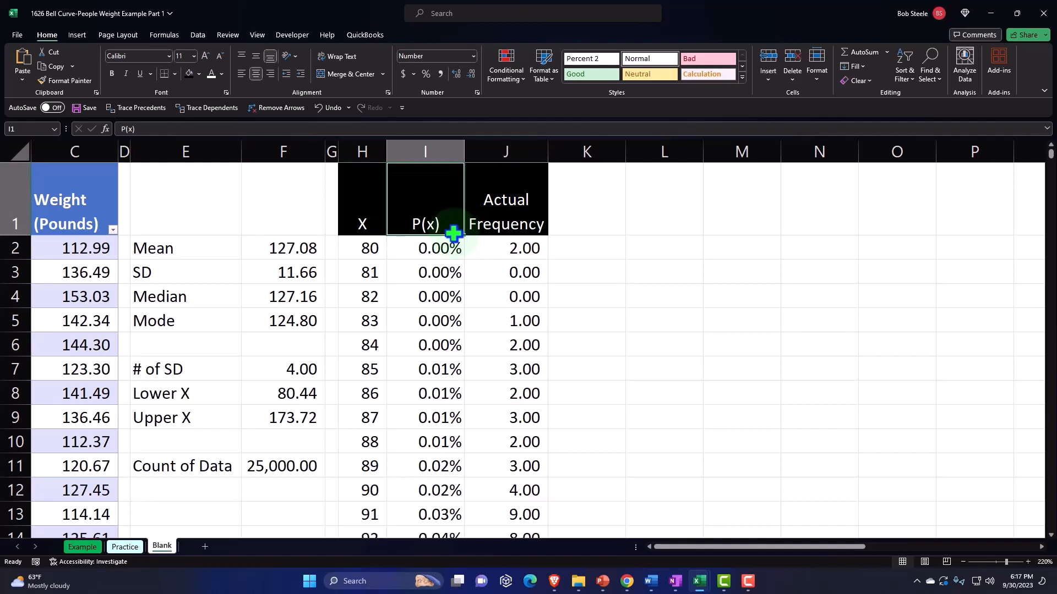
pyautogui.click(577, 209)
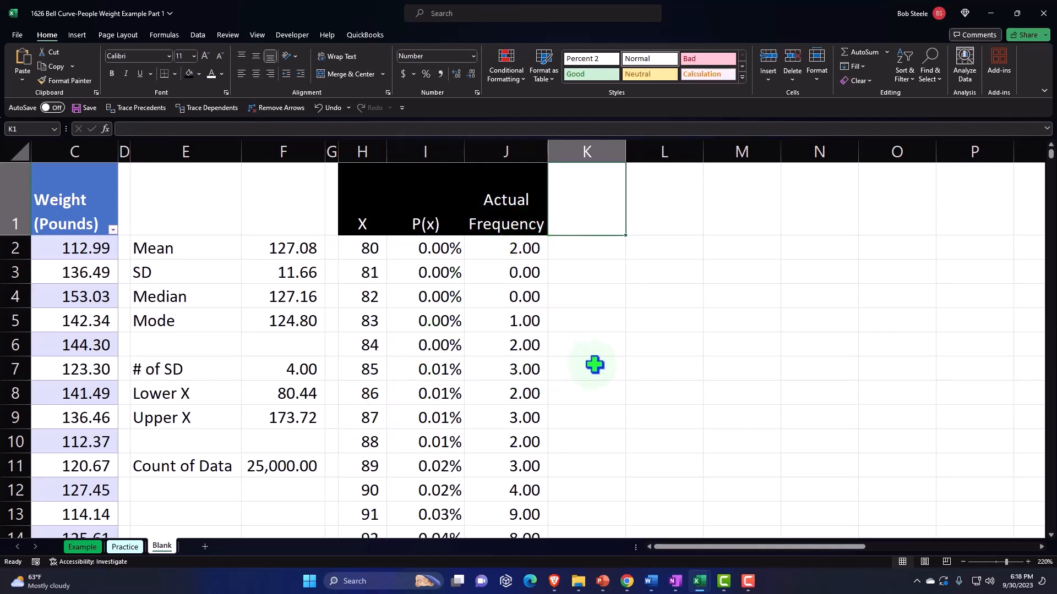
pyautogui.write('& of Total')
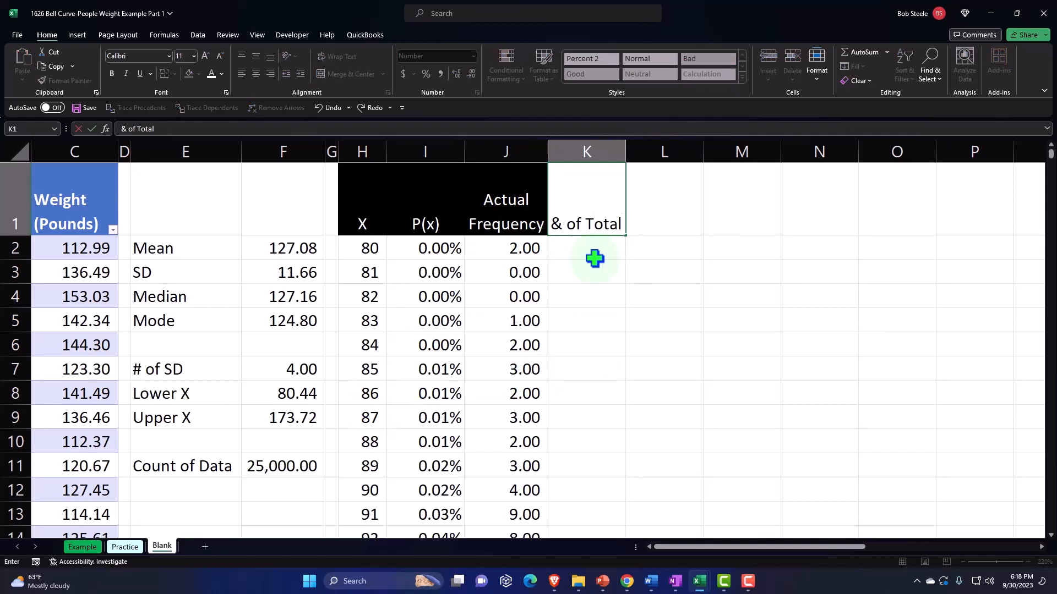
pyautogui.press('Return')
pyautogui.press('Up')
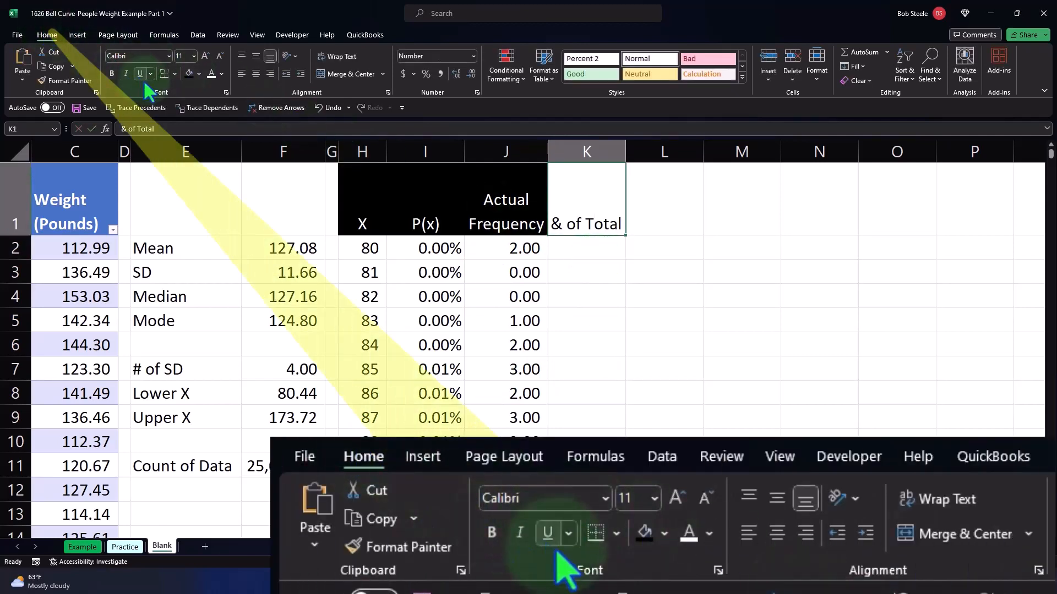
# Format the K1 header with a black fill, white font and wrapped, centred text
pyautogui.click(189, 75)
pyautogui.click(208, 71)
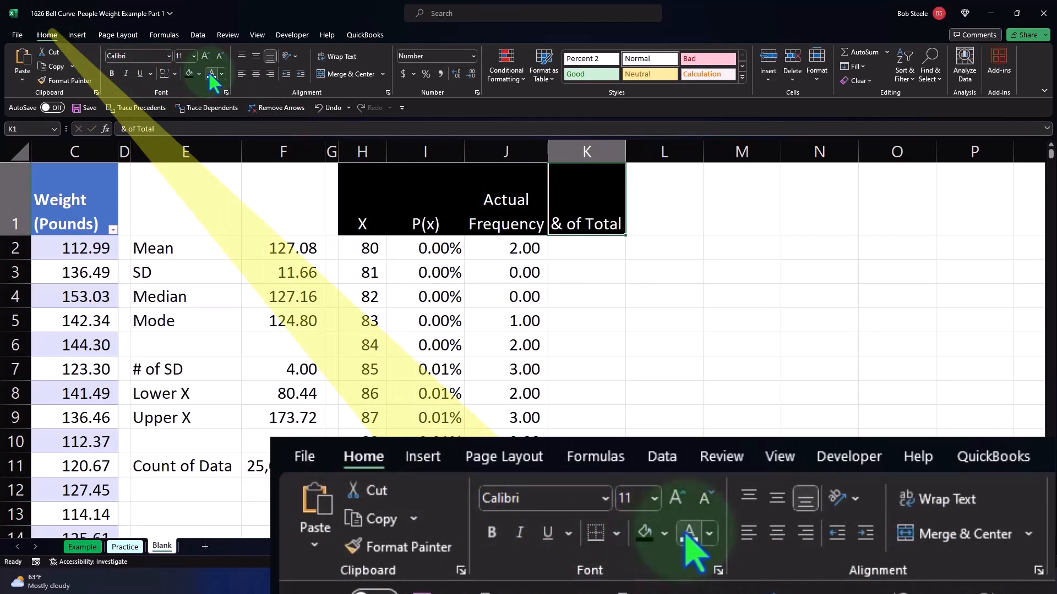
pyautogui.click(339, 56)
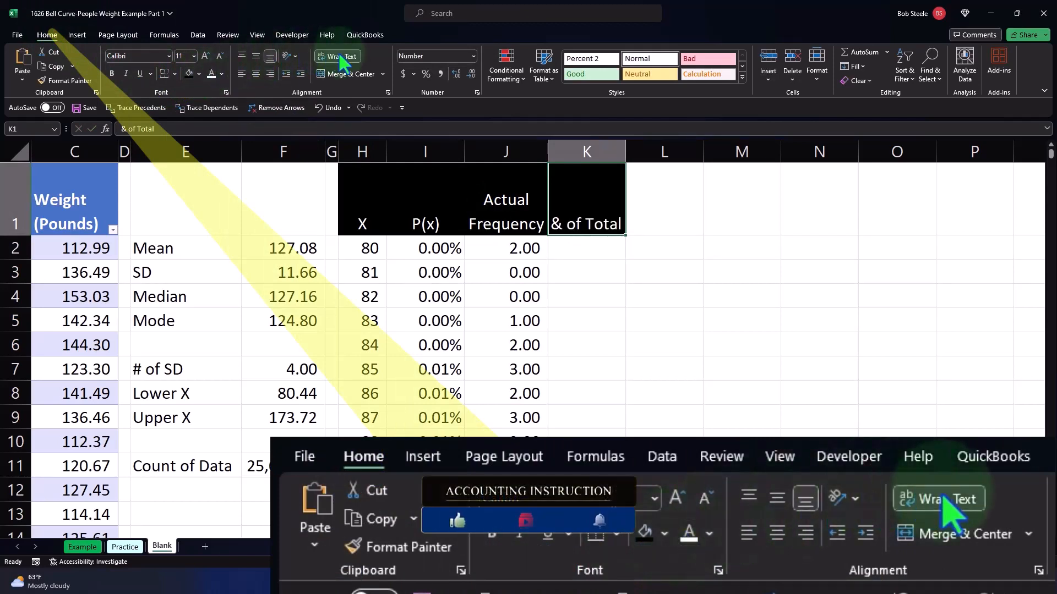
pyautogui.click(256, 73)
# Calculate the first frequency's share of the total in K2 with =J2/$J$97
pyautogui.click(599, 245)
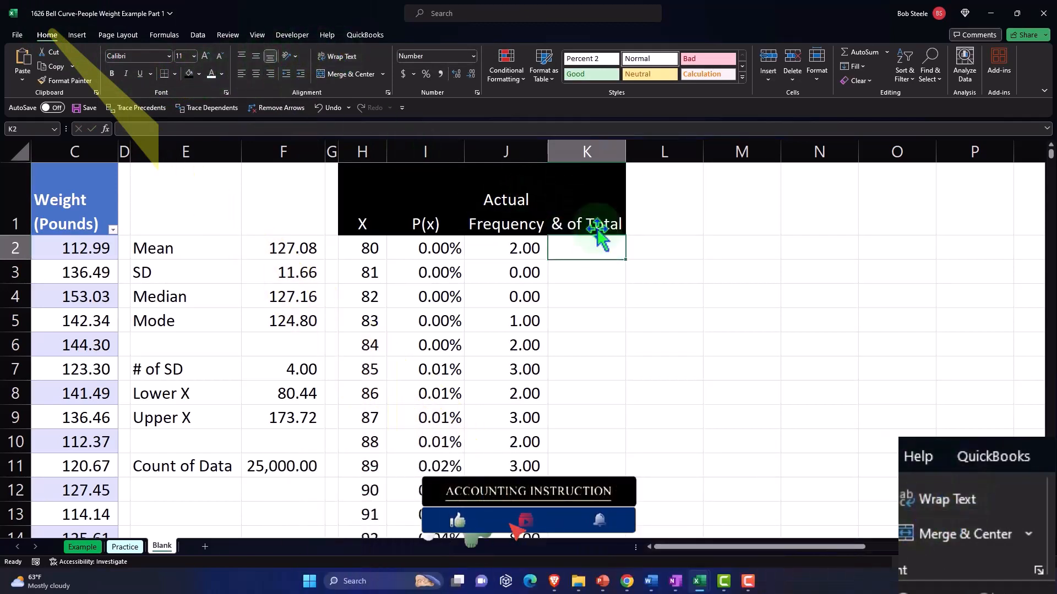
pyautogui.write('=')
pyautogui.press('Left')
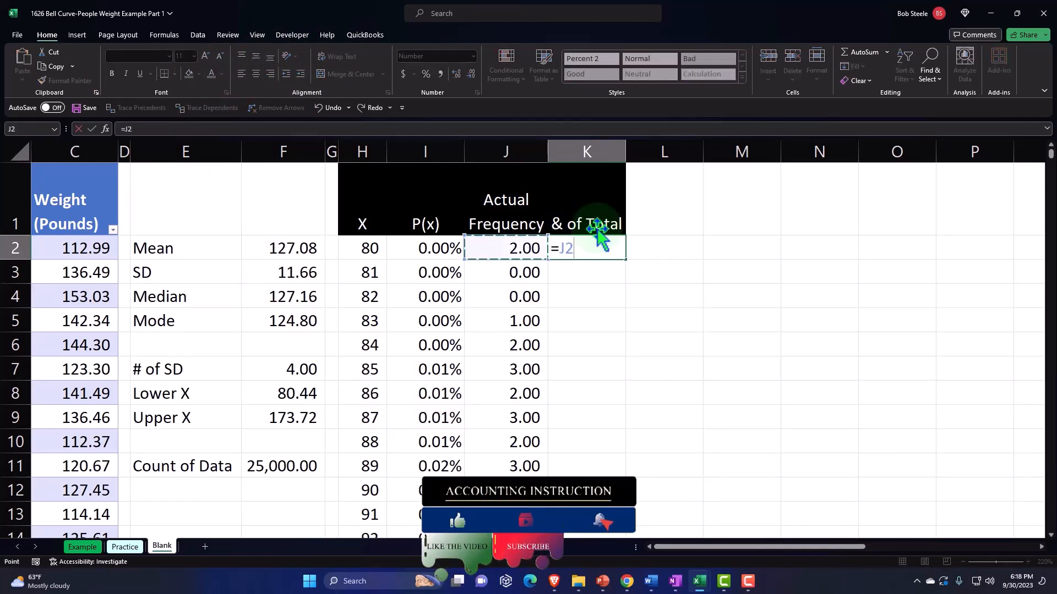
pyautogui.write('/')
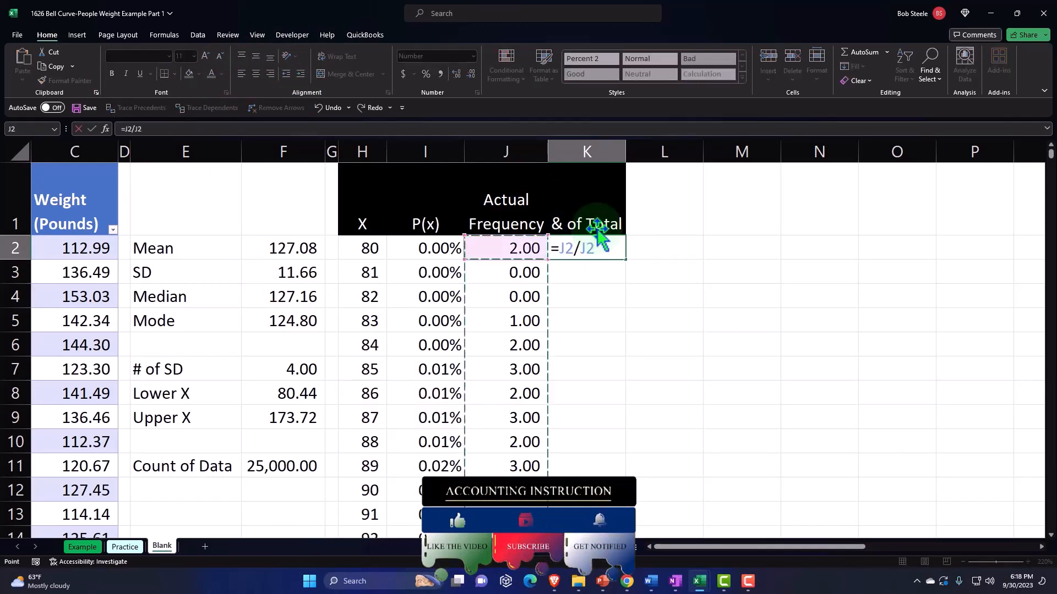
pyautogui.hotkey('ctrl', 'shift', 'Down')
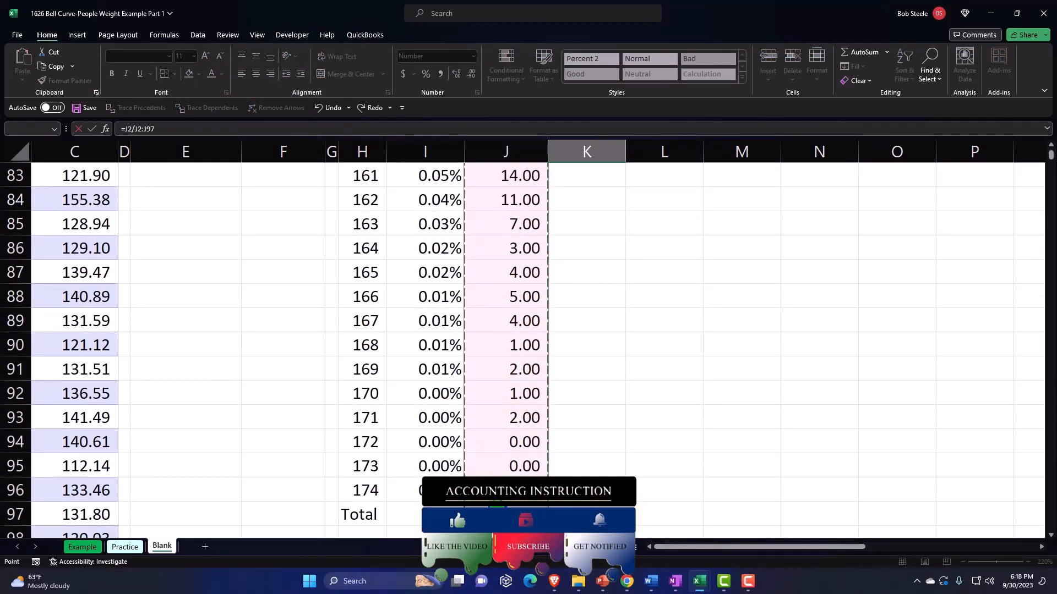
pyautogui.hotkey('ctrl', 'Down')
pyautogui.scroll(20, 581, 474)
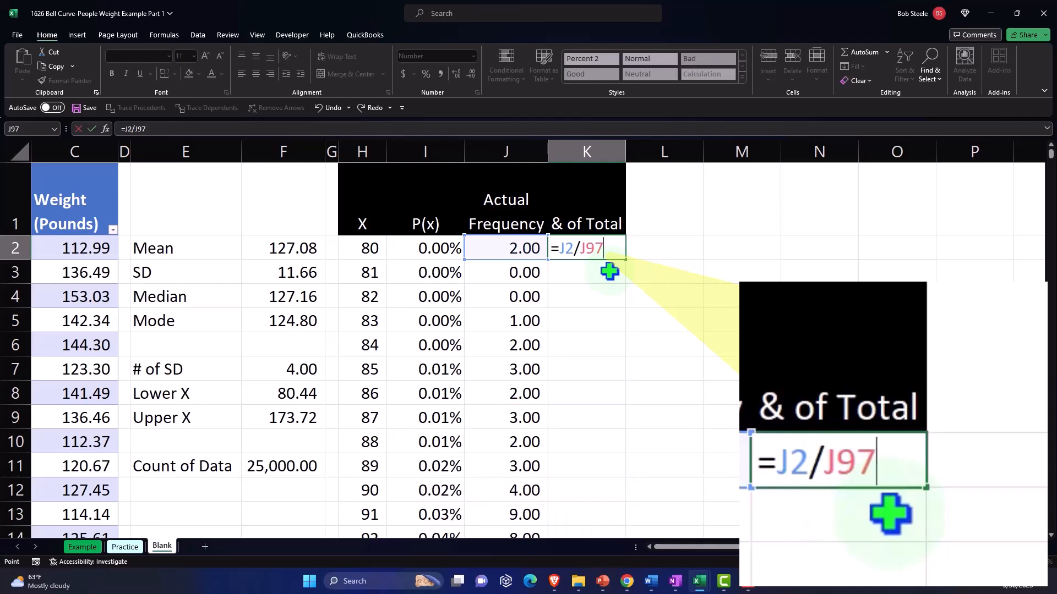
pyautogui.press('F4')
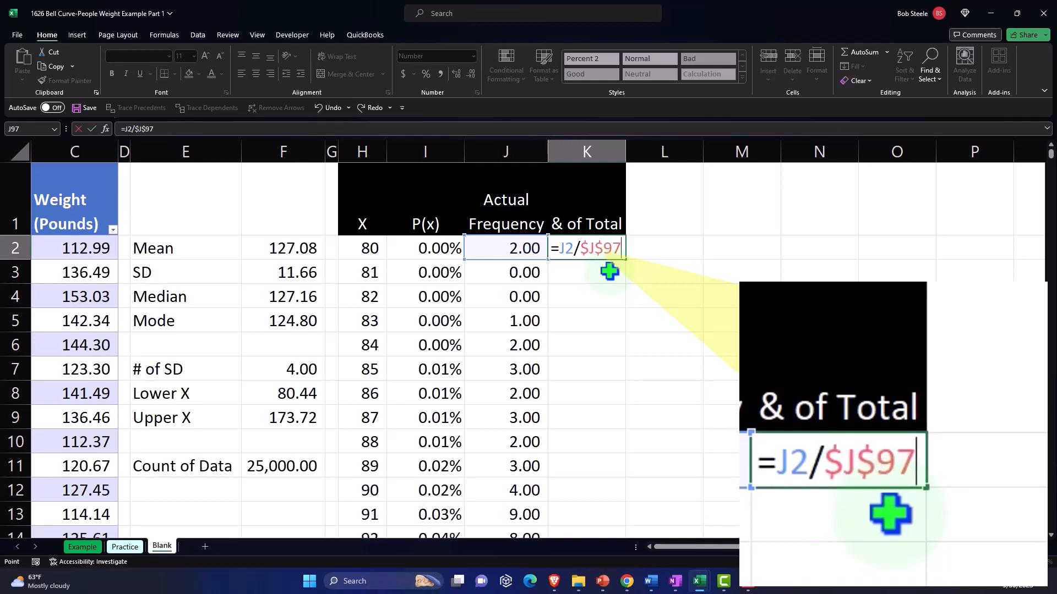
pyautogui.press('Return')
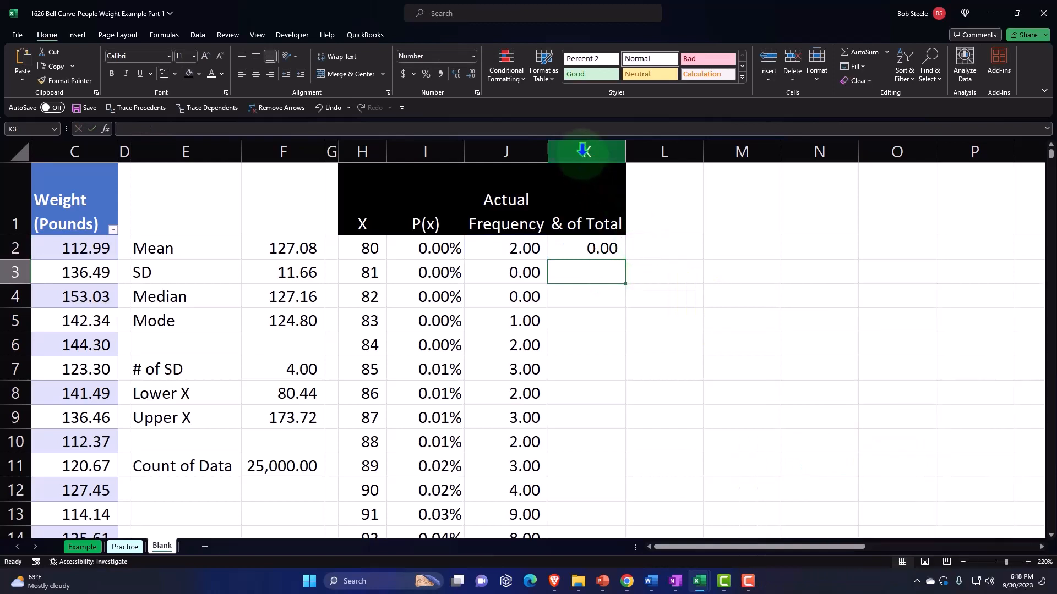
# Format K2 as a percentage with two decimals and fill its formula down through all X rows
pyautogui.click(583, 151)
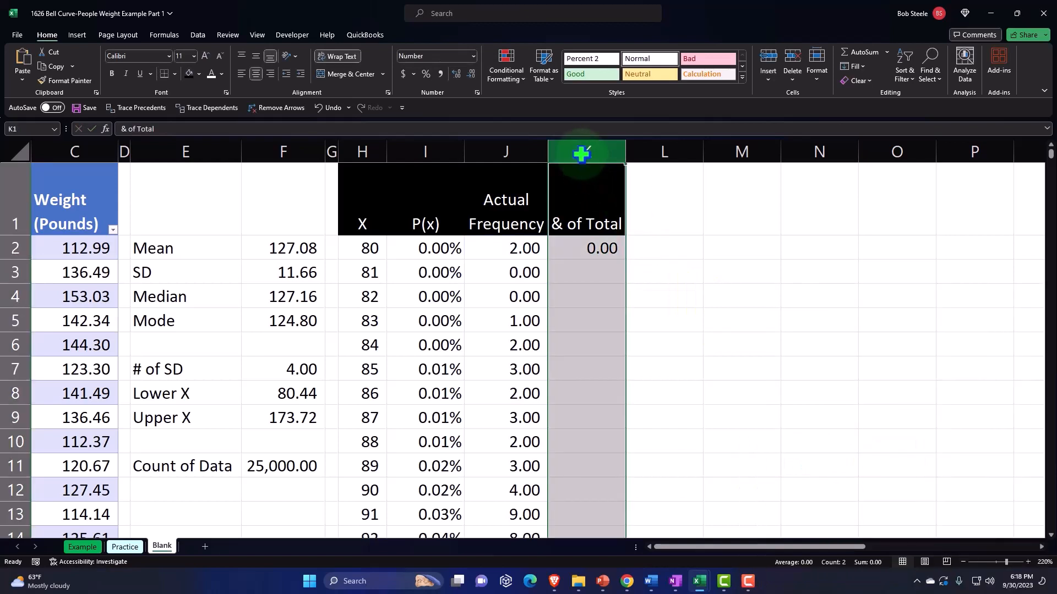
pyautogui.click(595, 245)
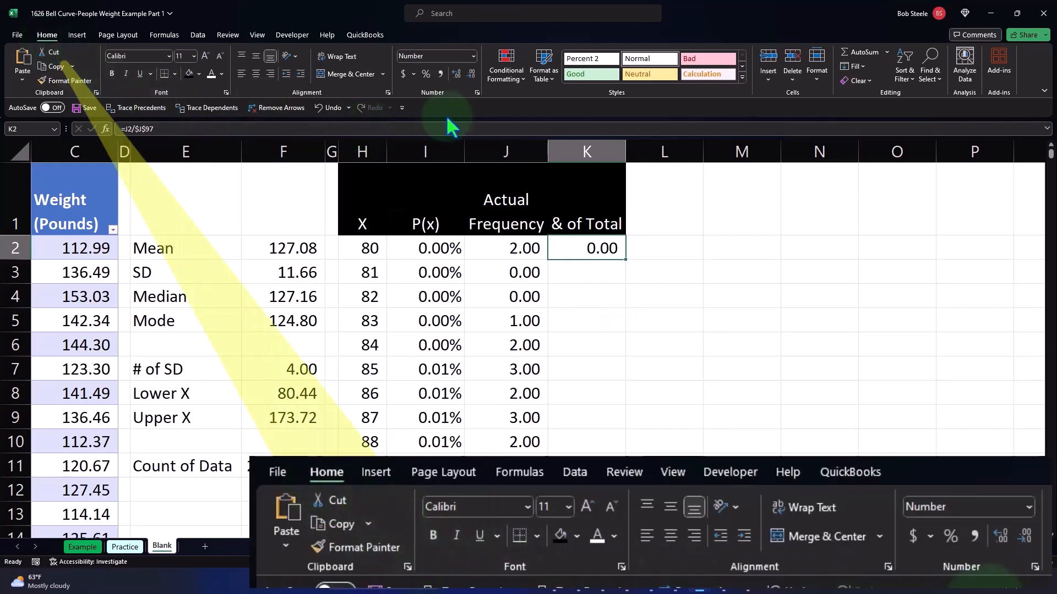
pyautogui.click(424, 73)
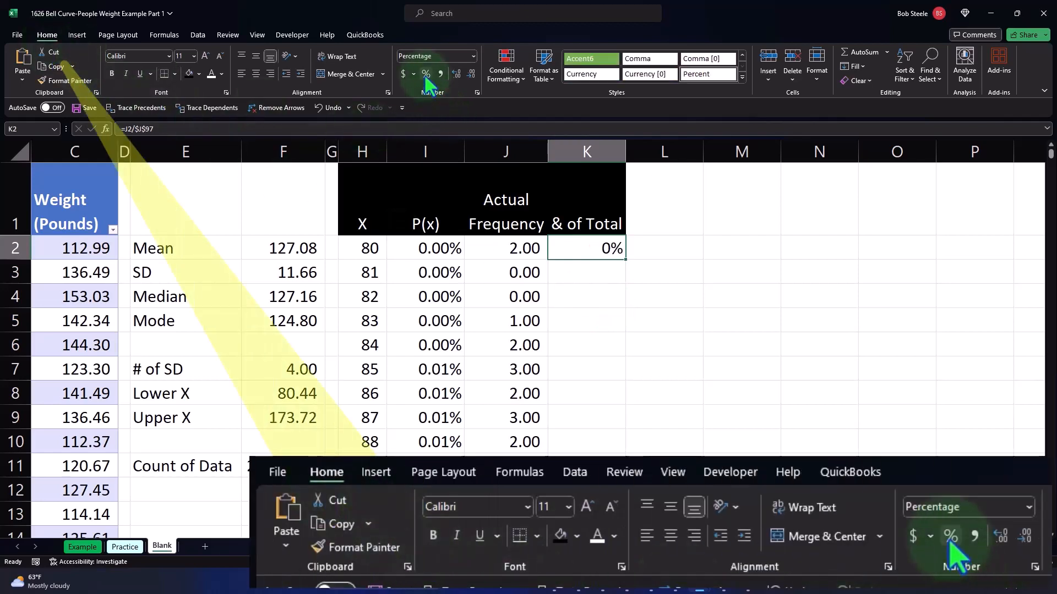
pyautogui.click(455, 74)
pyautogui.click(454, 74)
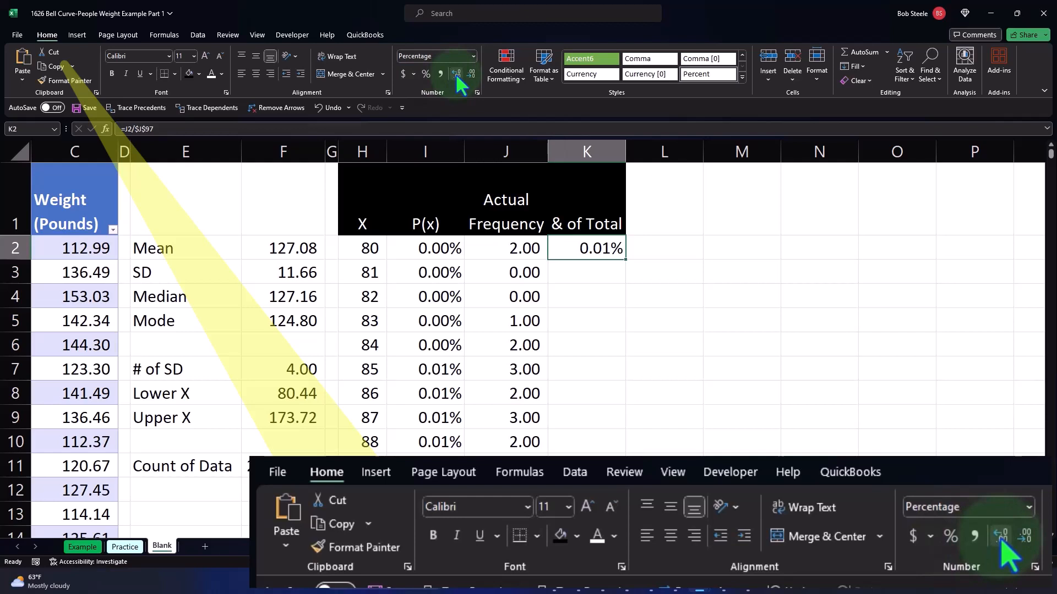
pyautogui.doubleClick(626, 261)
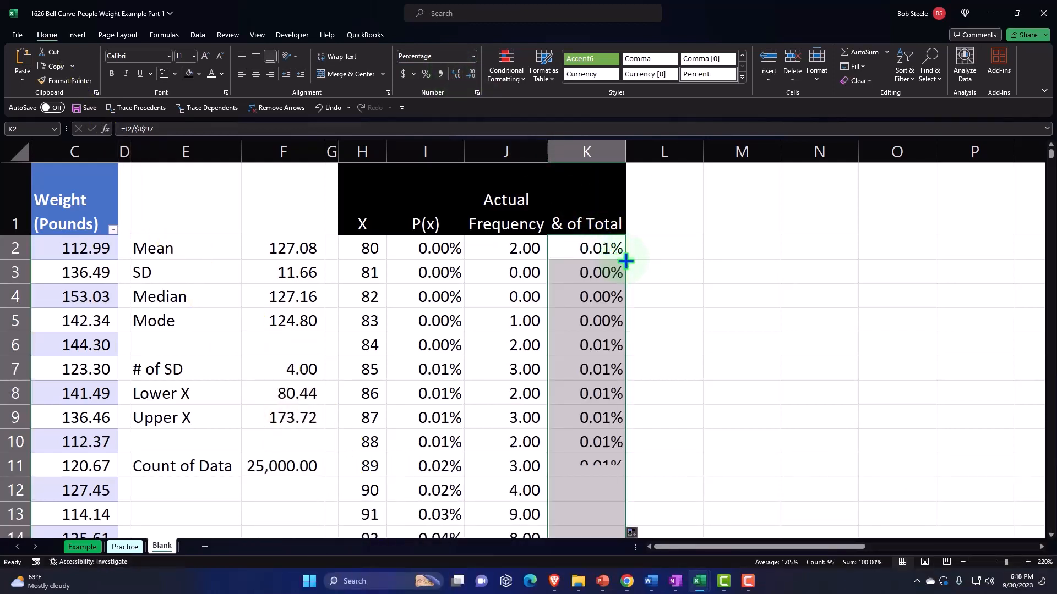
# Compare the P(x) percentages with the actual shares of total in the rows for X values 108 and 109
pyautogui.scroll(-3, 626, 261)
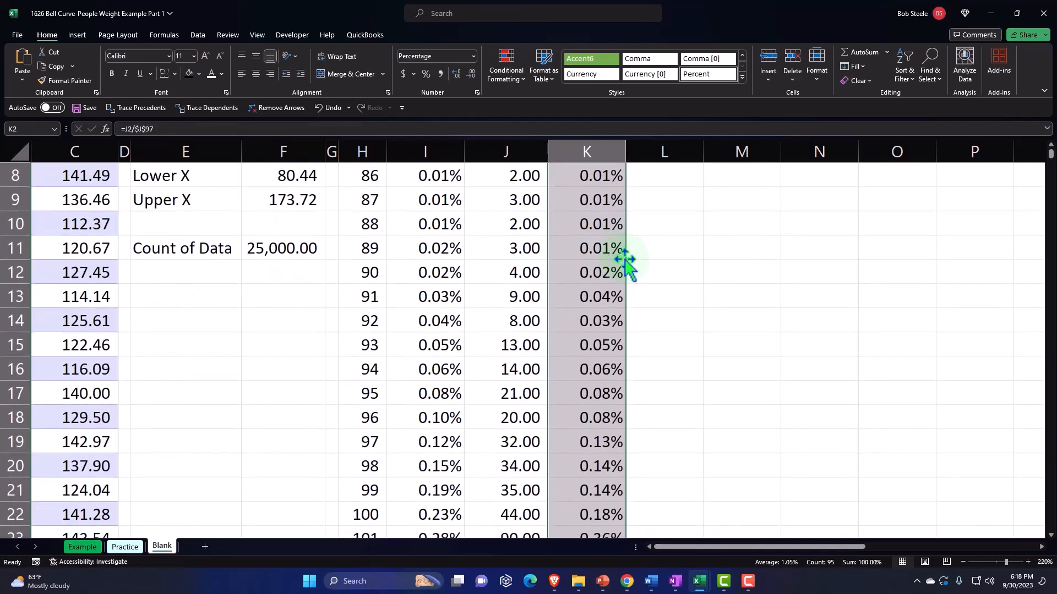
pyautogui.scroll(-1, 626, 261)
pyautogui.scroll(-4, 626, 261)
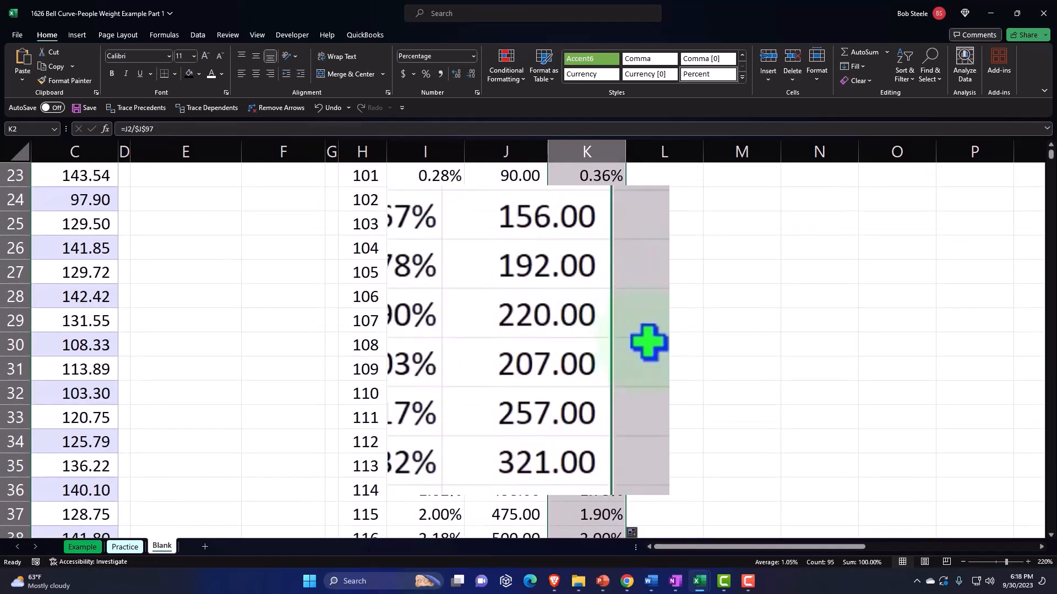
pyautogui.click(425, 347)
pyautogui.click(581, 372)
pyautogui.click(425, 369)
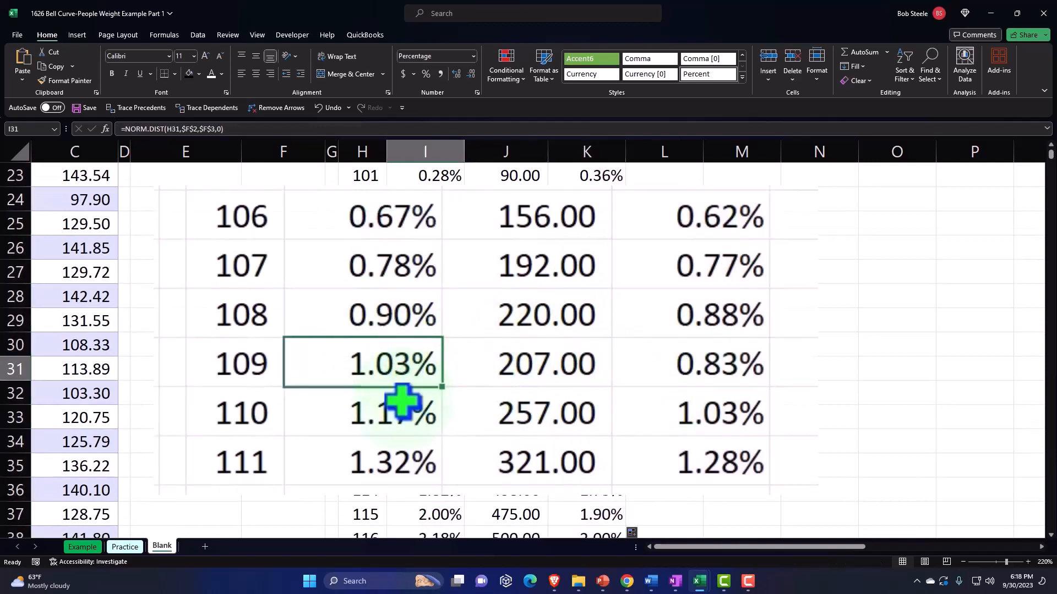
# Enter the header Difference in L1, next to the actual percentage-of-total column
pyautogui.click(425, 418)
pyautogui.click(587, 418)
pyautogui.scroll(7, 622, 397)
pyautogui.scroll(1, 622, 398)
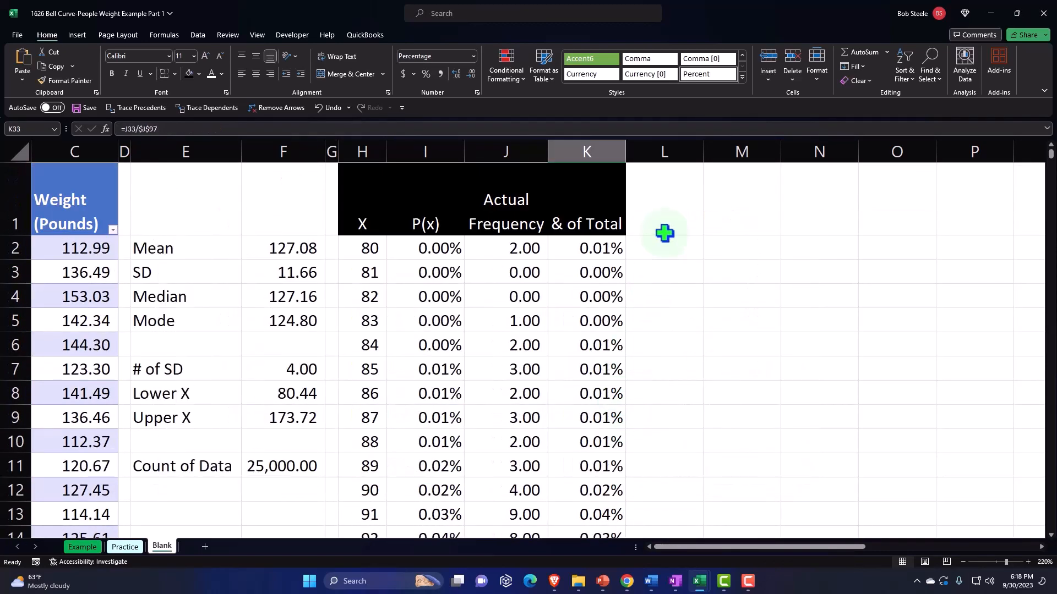
pyautogui.click(667, 214)
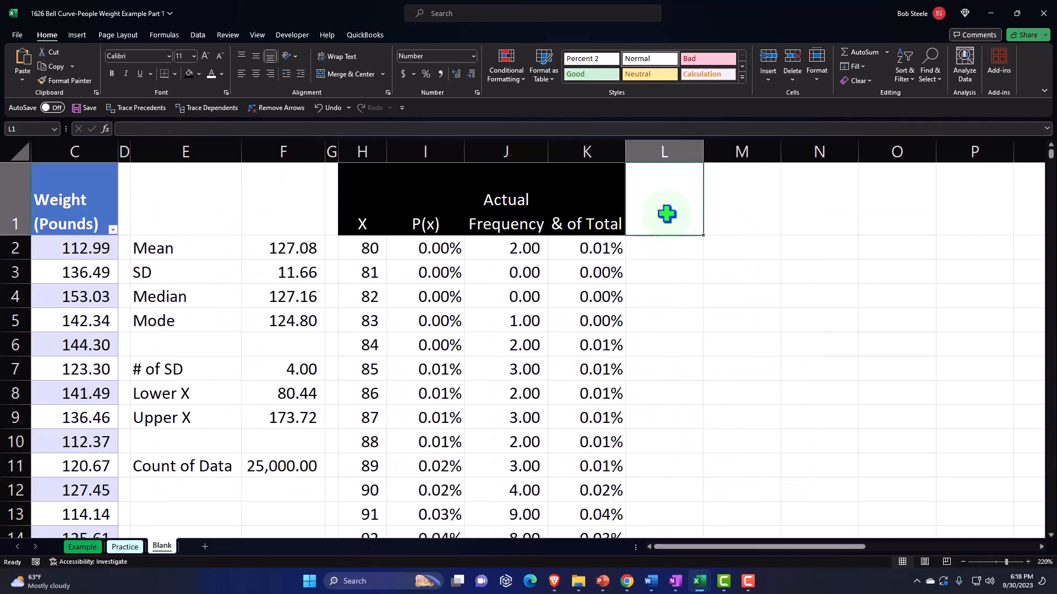
pyautogui.write('Difference')
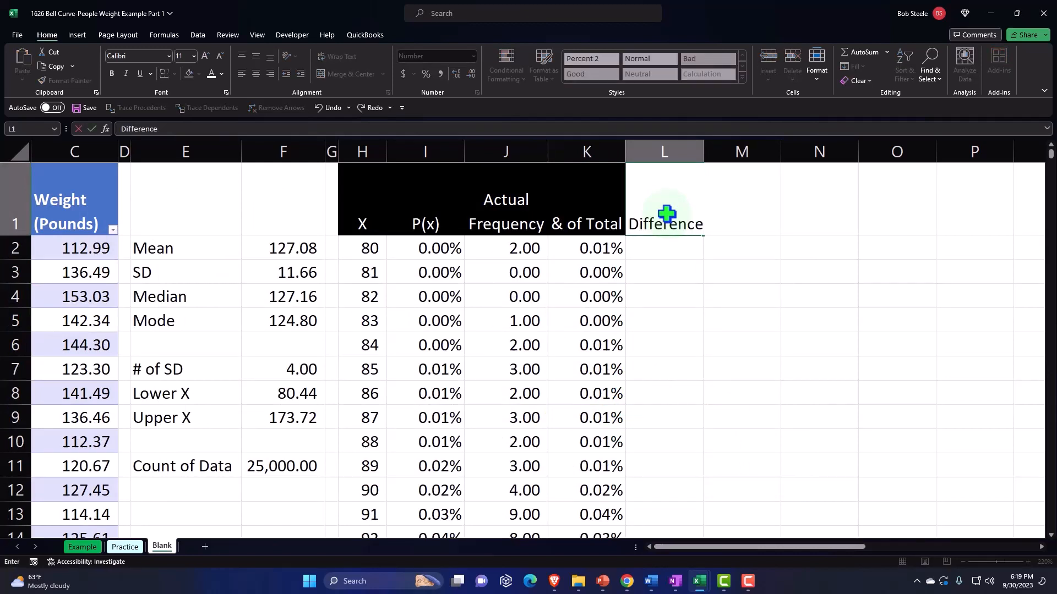
pyautogui.press('Return')
# Format the L1 header with a black fill, white font and wrapped, centred text
pyautogui.click(667, 214)
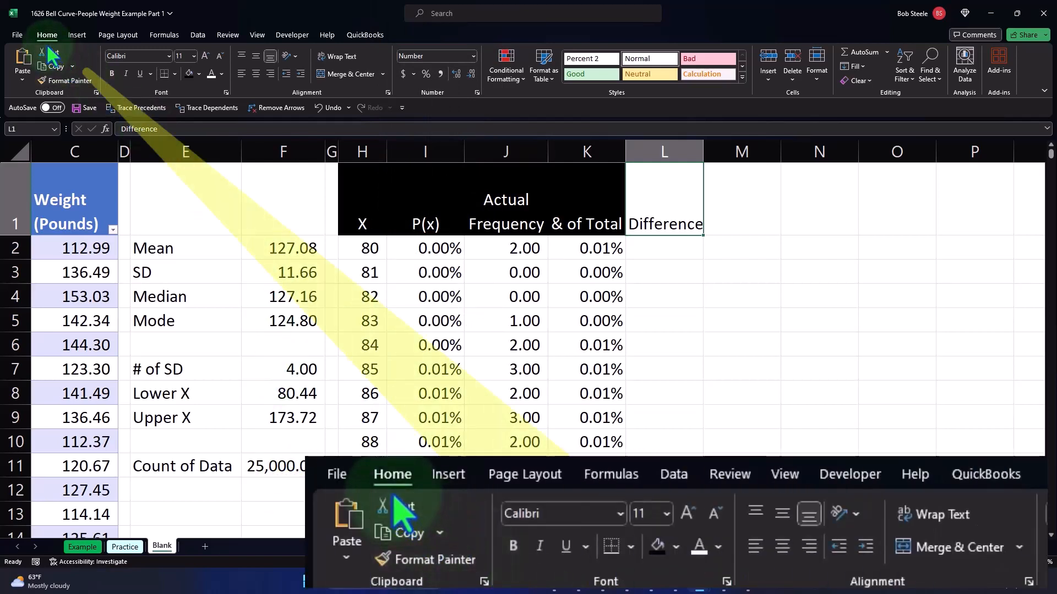
pyautogui.click(189, 74)
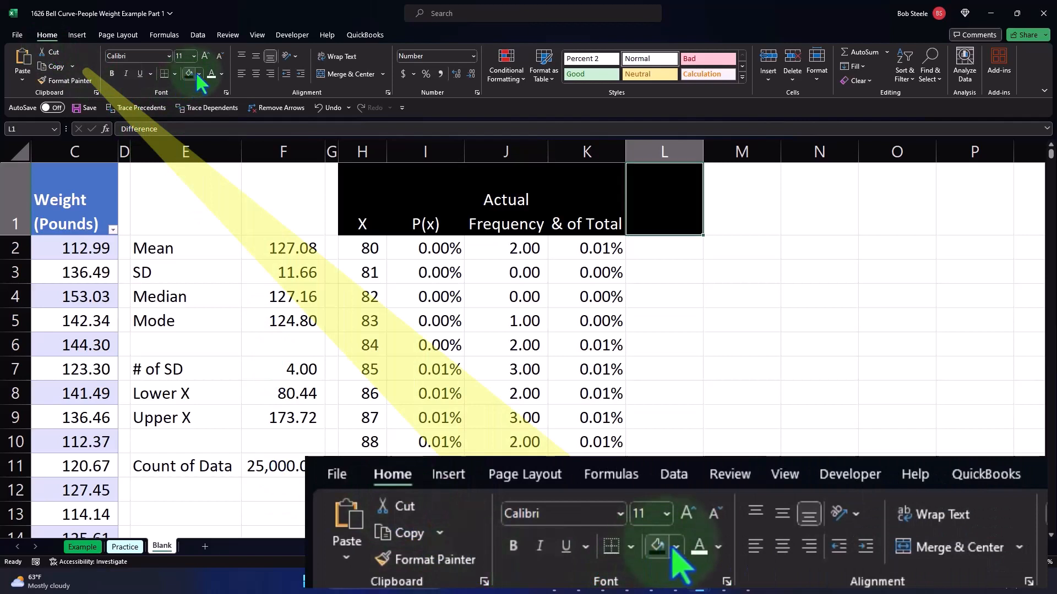
pyautogui.click(211, 73)
pyautogui.click(256, 73)
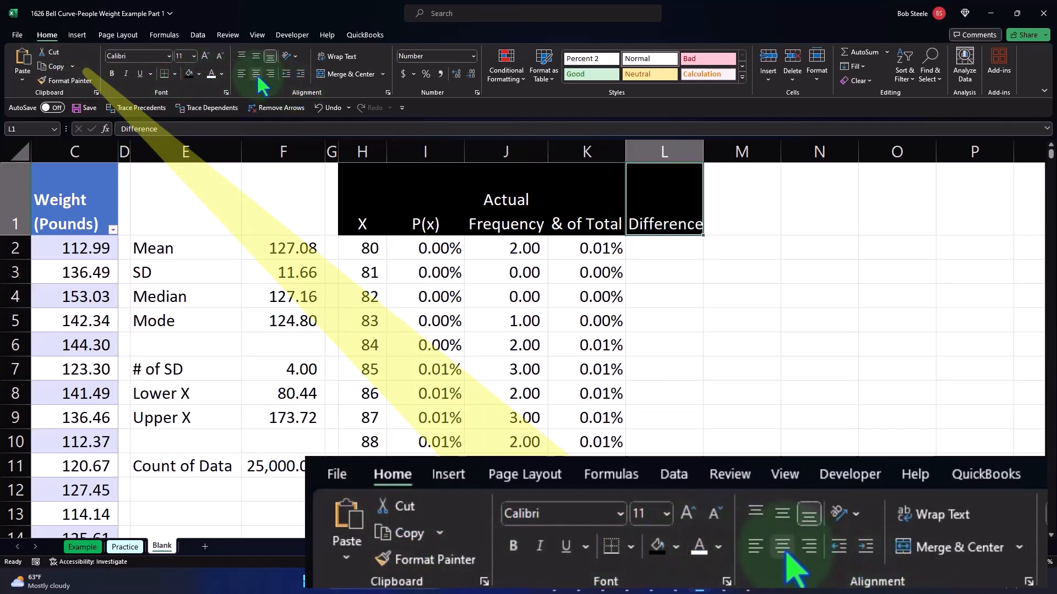
pyautogui.click(333, 62)
# Calculate the difference between P(x) and the actual share of total in L2 with =I2-K2
pyautogui.click(682, 241)
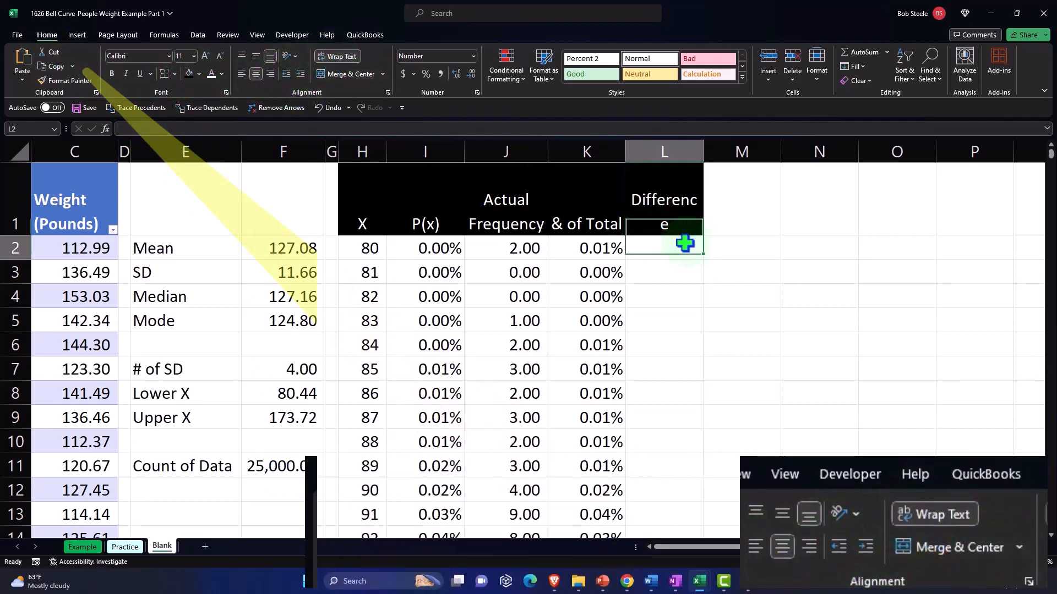
pyautogui.write('=')
pyautogui.press('Left')
pyautogui.press('Left')
pyautogui.press('Left')
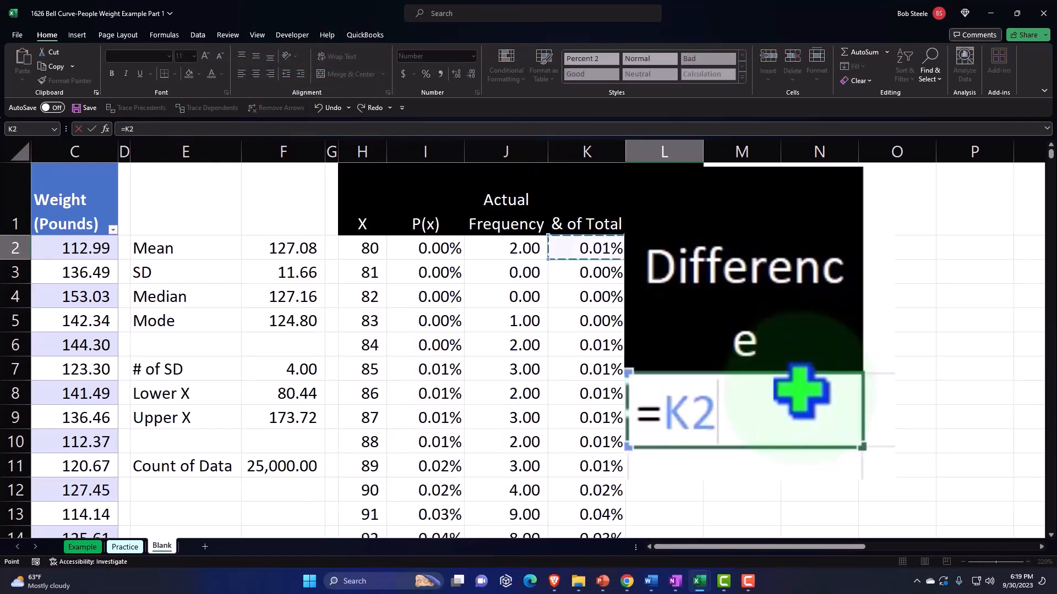
pyautogui.write('-')
pyautogui.press('Left')
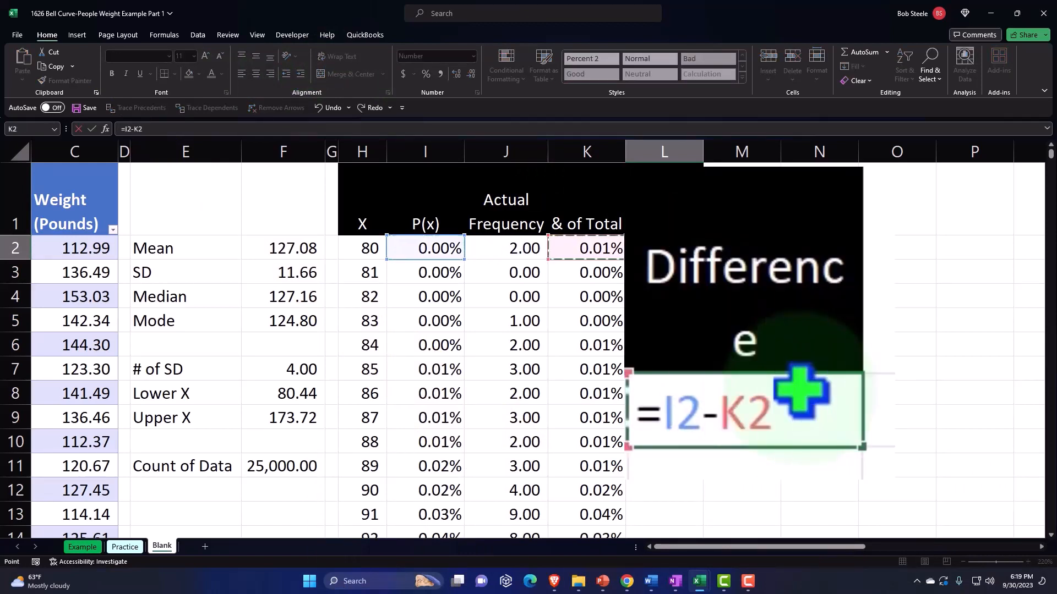
pyautogui.press('Return')
# Format L2 as a percentage with two decimals and fill its formula down through all X rows
pyautogui.click(683, 241)
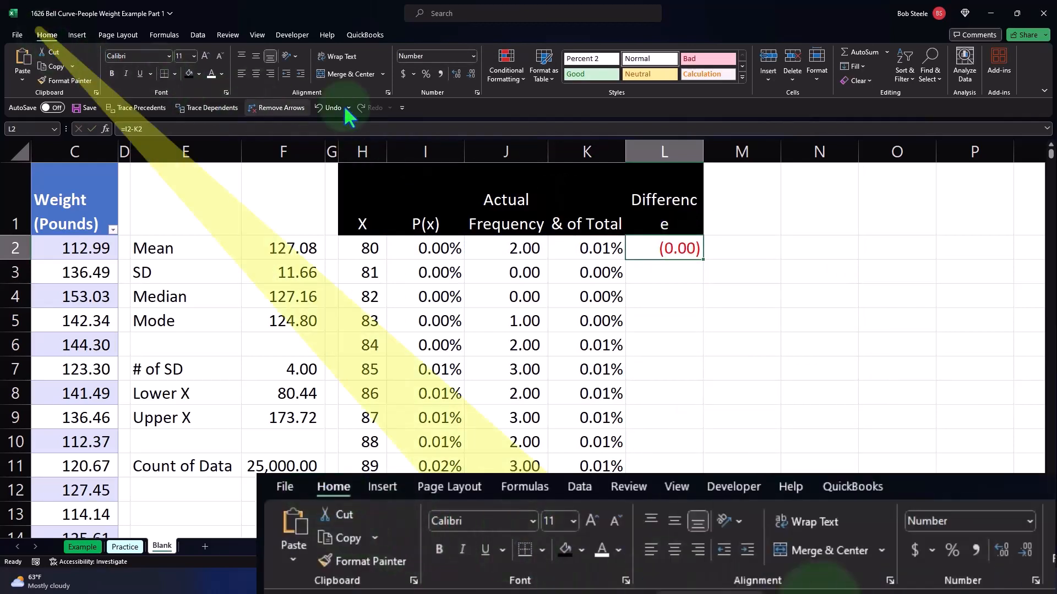
pyautogui.click(426, 75)
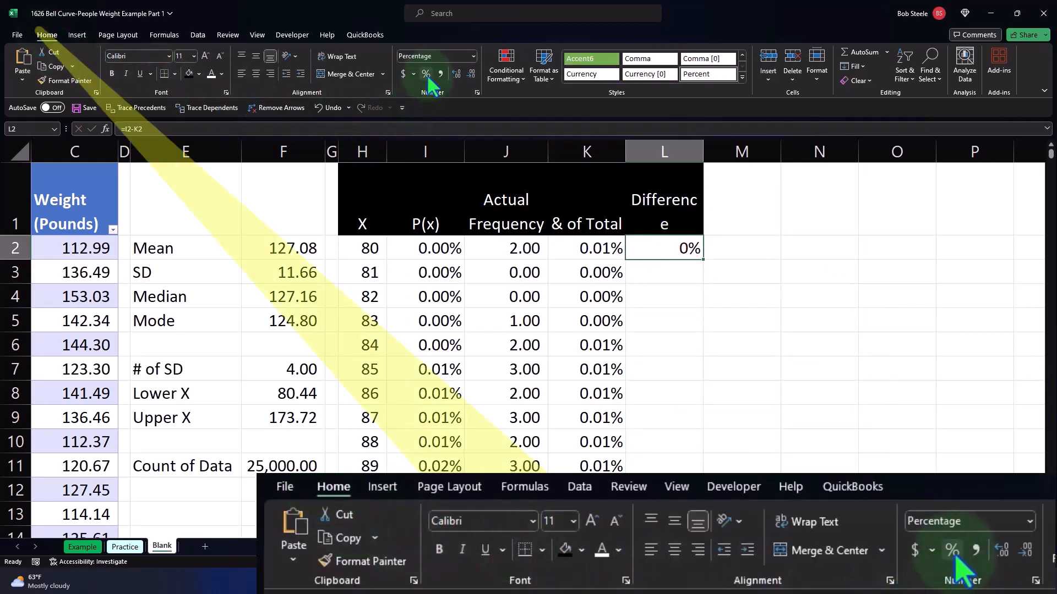
pyautogui.click(456, 74)
pyautogui.click(457, 73)
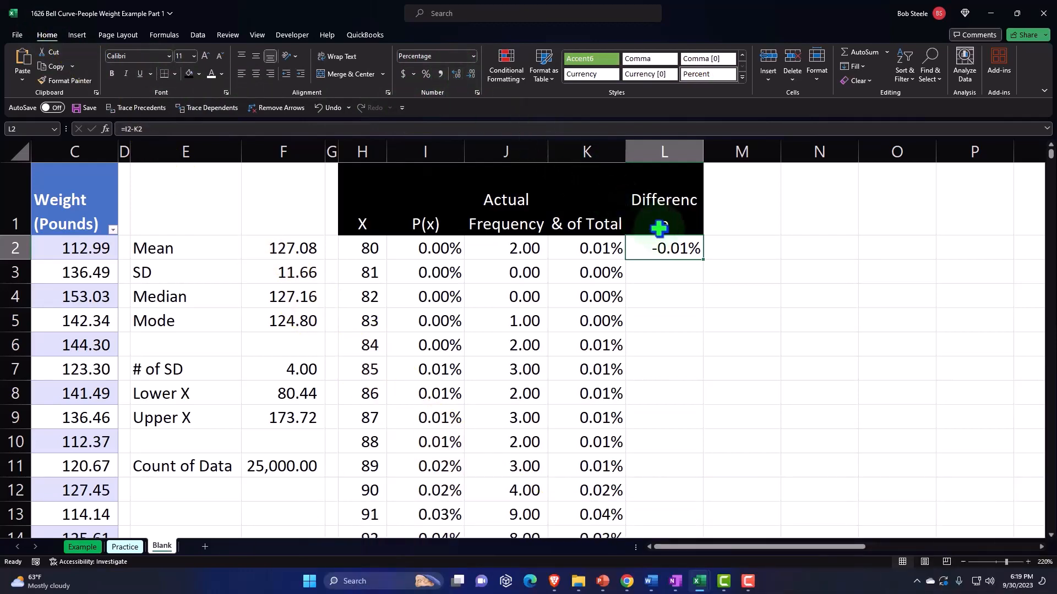
pyautogui.doubleClick(705, 261)
pyautogui.scroll(-7, 732, 165)
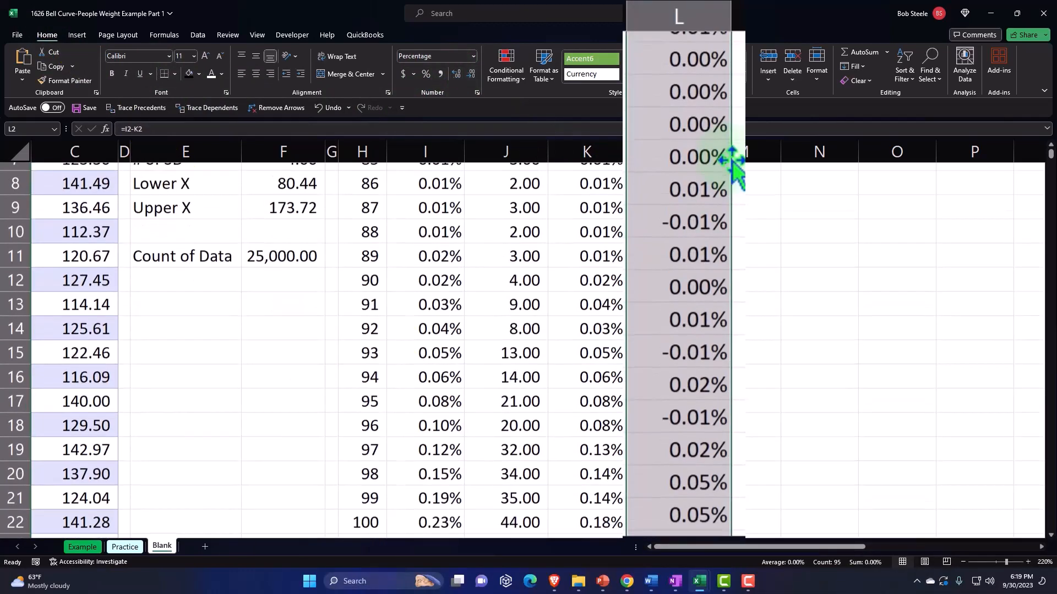
pyautogui.scroll(-8, 734, 163)
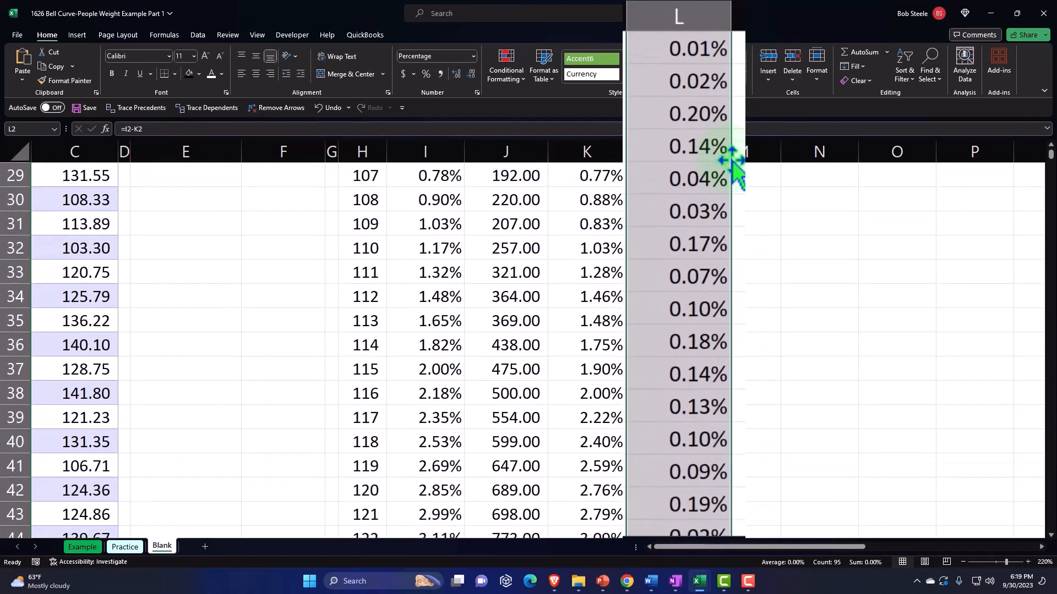
pyautogui.scroll(-14, 734, 164)
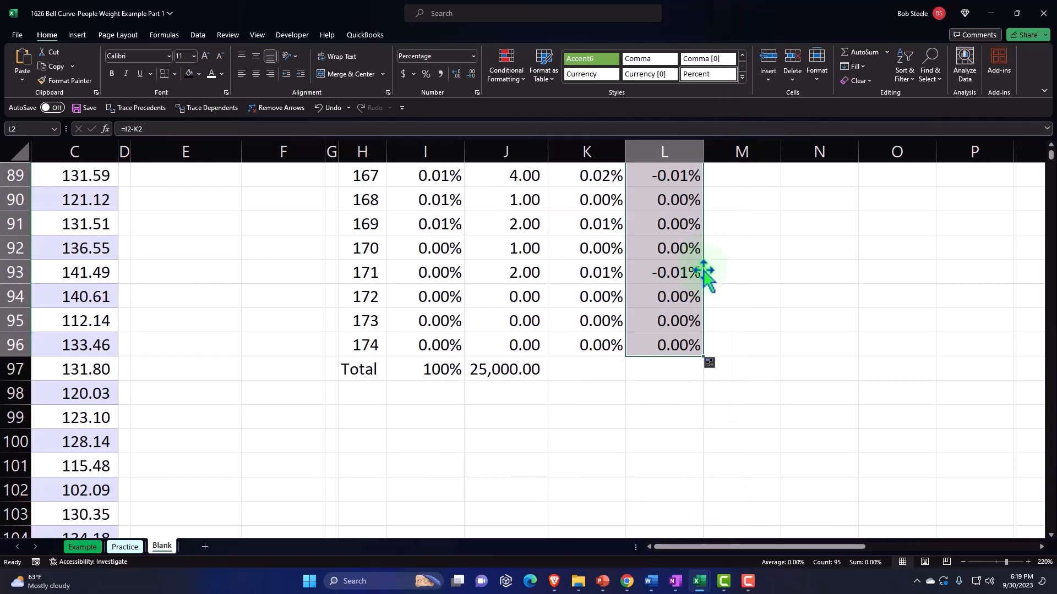
pyautogui.scroll(20, 688, 246)
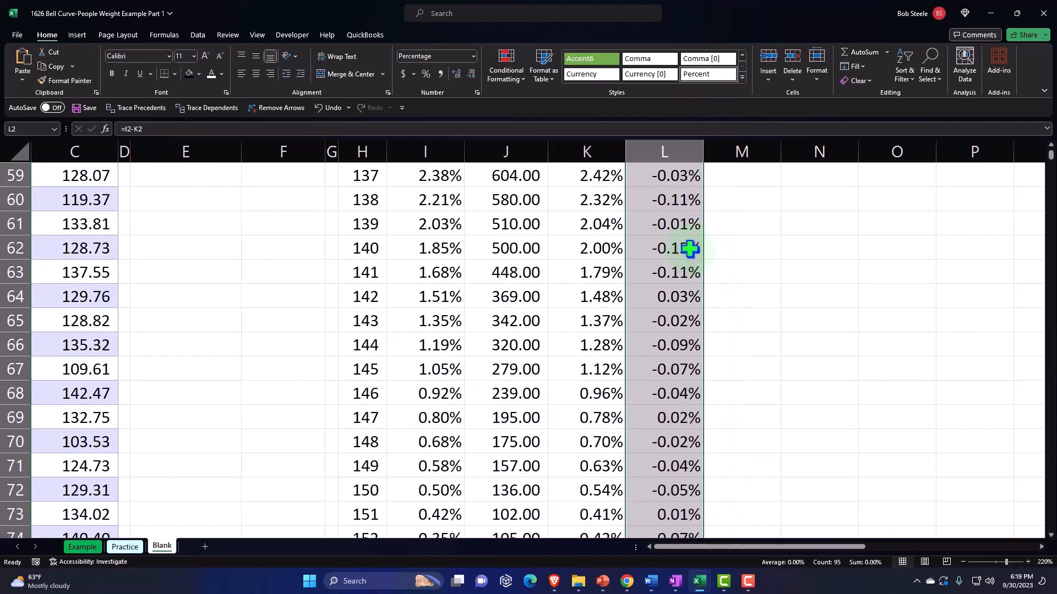
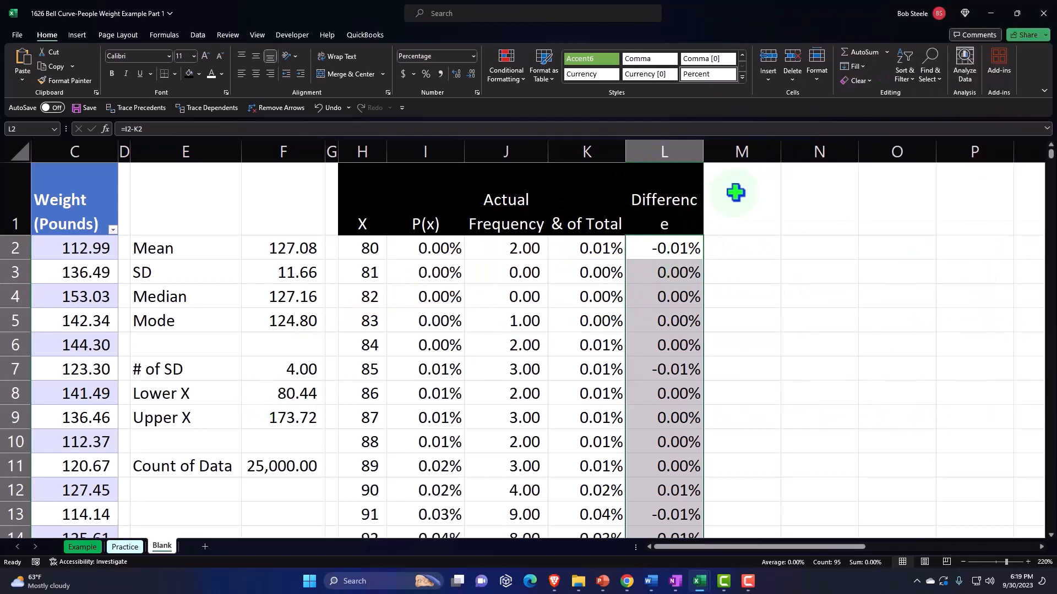
# Insert a 2-D clustered column chart from the P(x) header and values in I1:I96, leaving out the total row
pyautogui.click(438, 223)
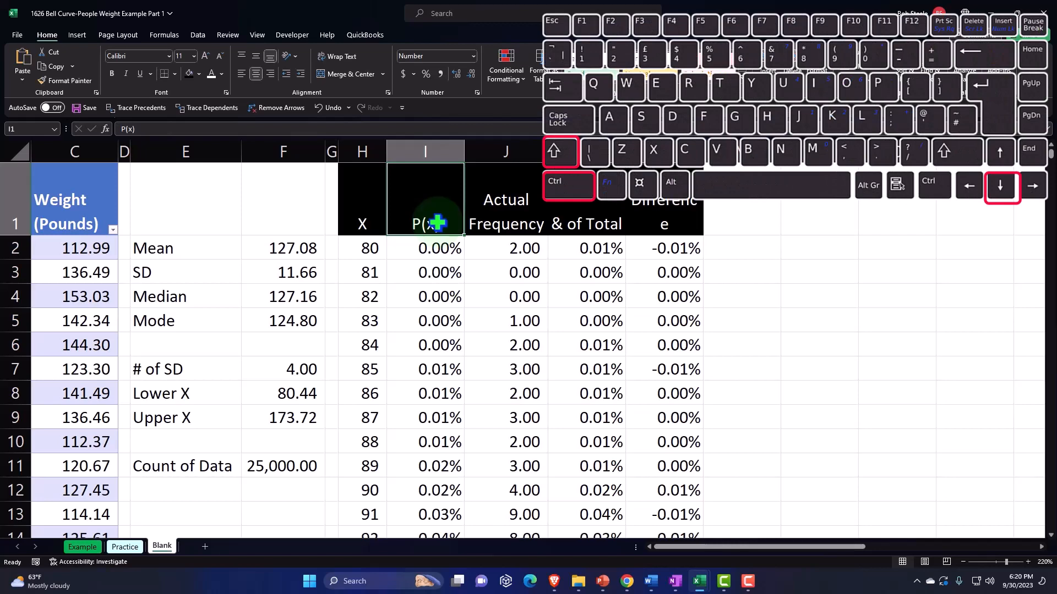
pyautogui.hotkey('ctrl', 'shift', 'Down')
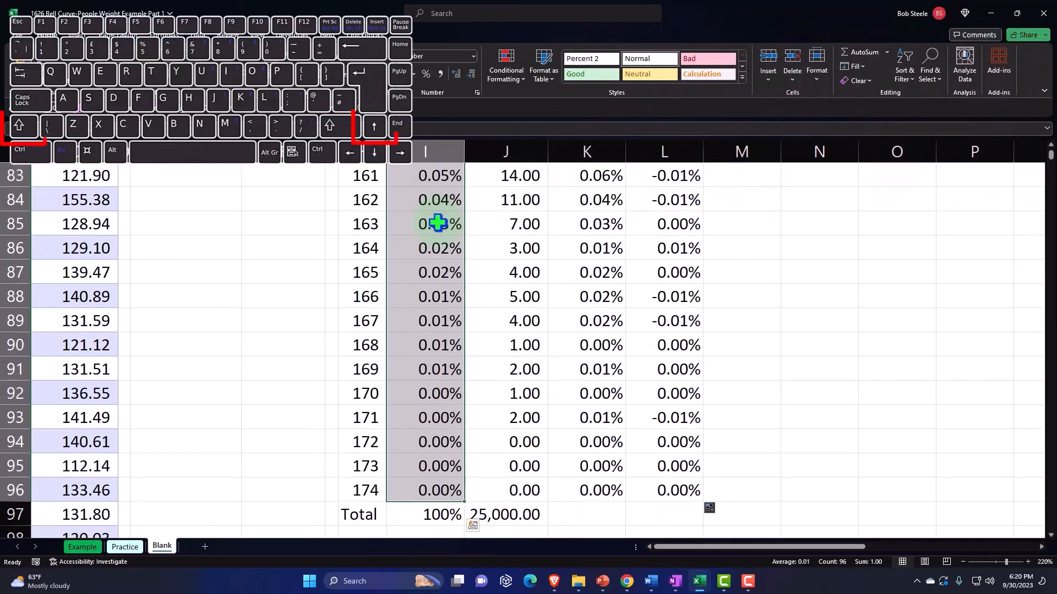
pyautogui.scroll(20, 605, 330)
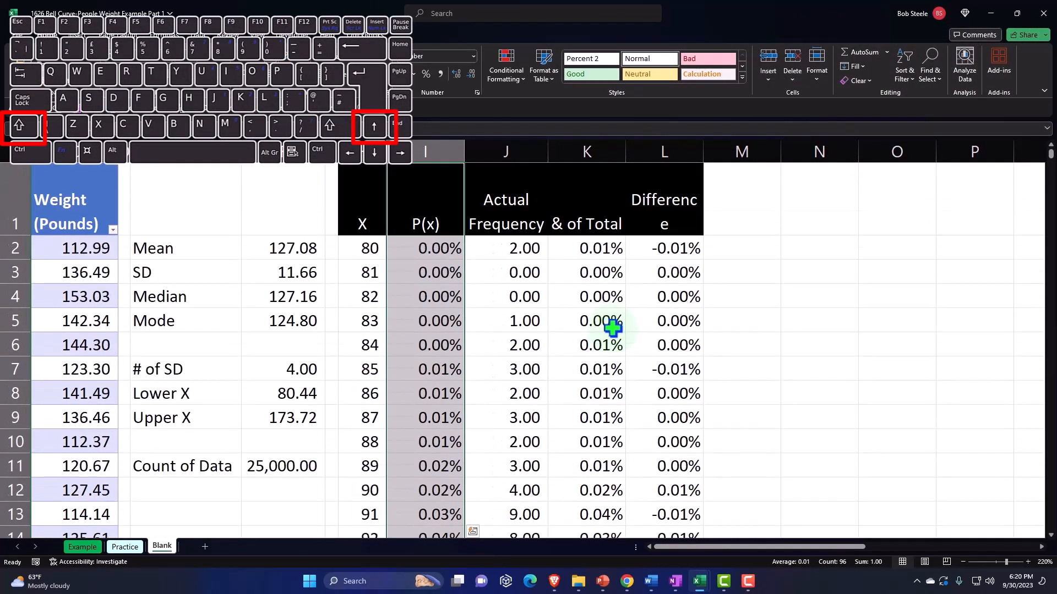
pyautogui.click(67, 35)
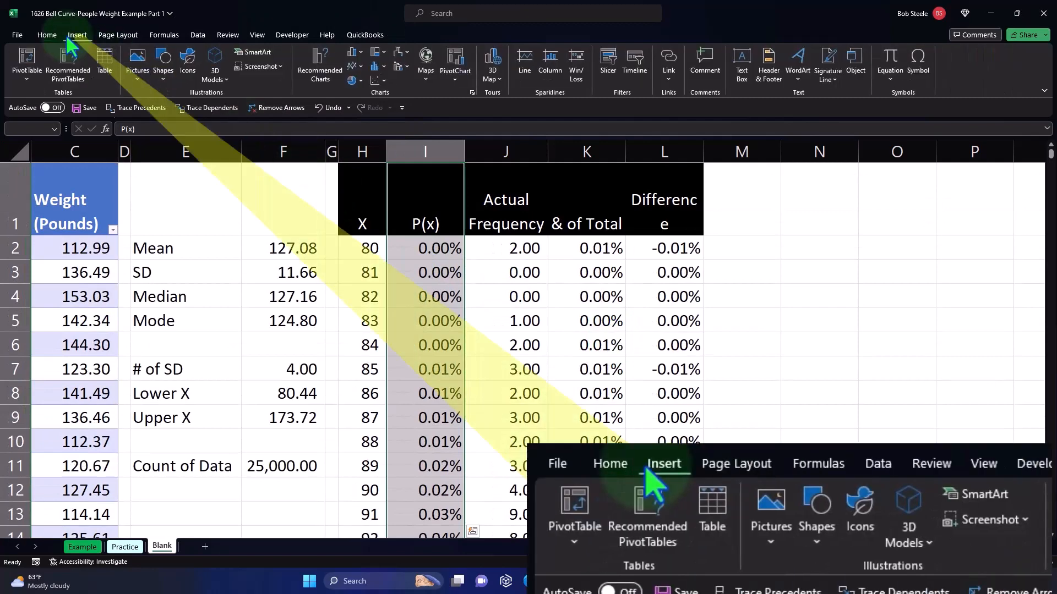
pyautogui.click(362, 52)
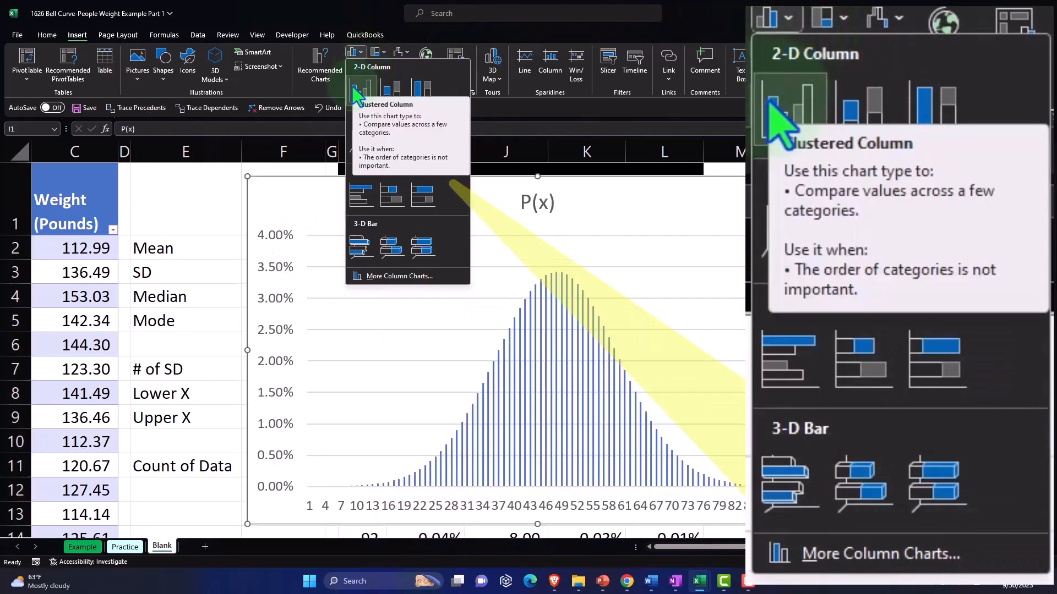
pyautogui.click(357, 91)
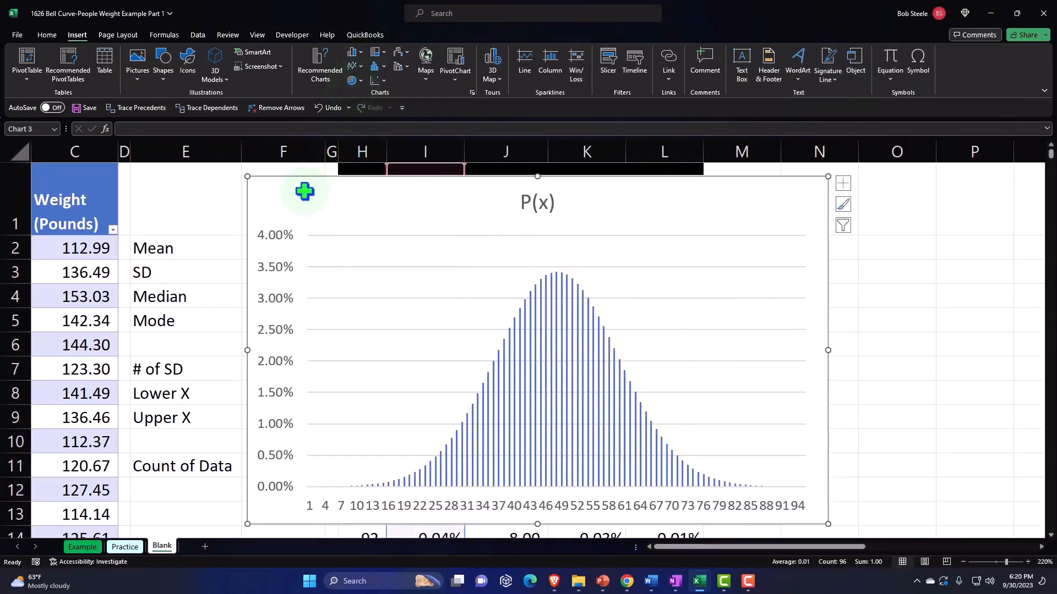
# Move the P(x) column chart beside the Difference column and delete its chart title
pyautogui.moveTo(302, 188); pyautogui.dragTo(777, 213)
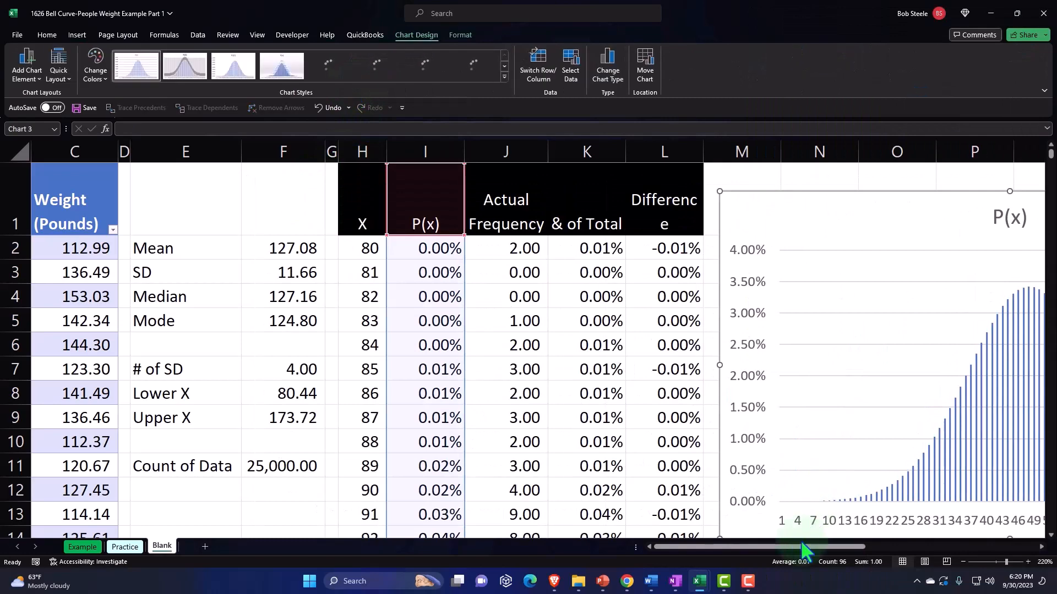
pyautogui.moveTo(803, 547); pyautogui.dragTo(847, 548)
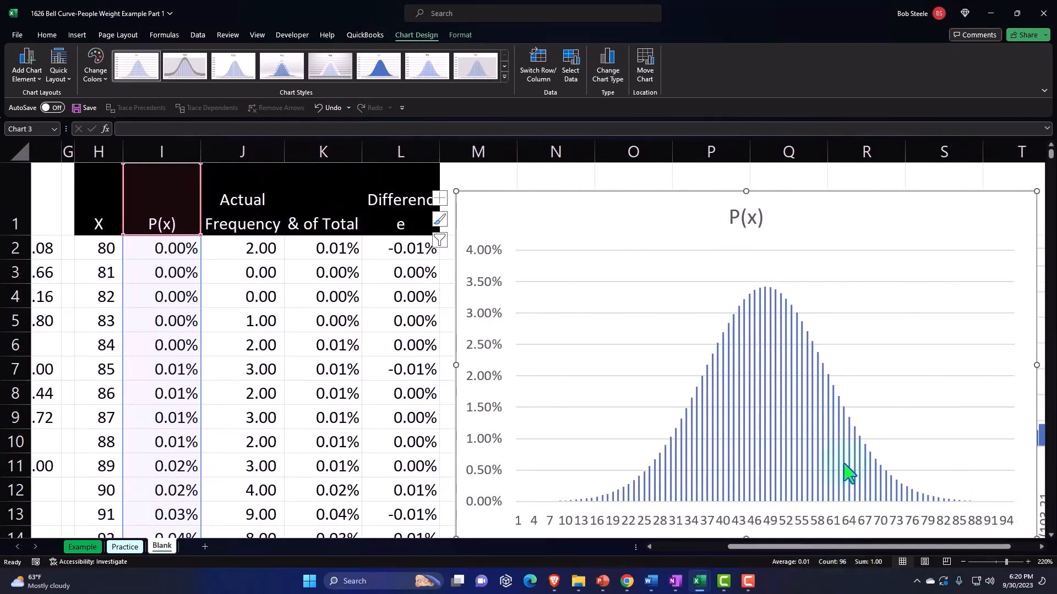
pyautogui.click(733, 219)
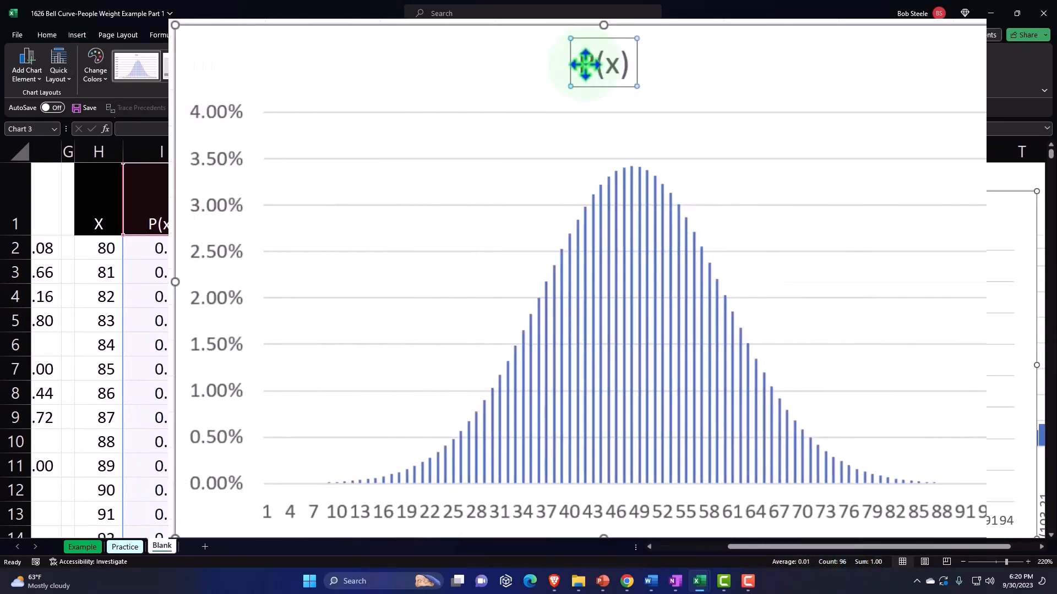
pyautogui.press('Delete')
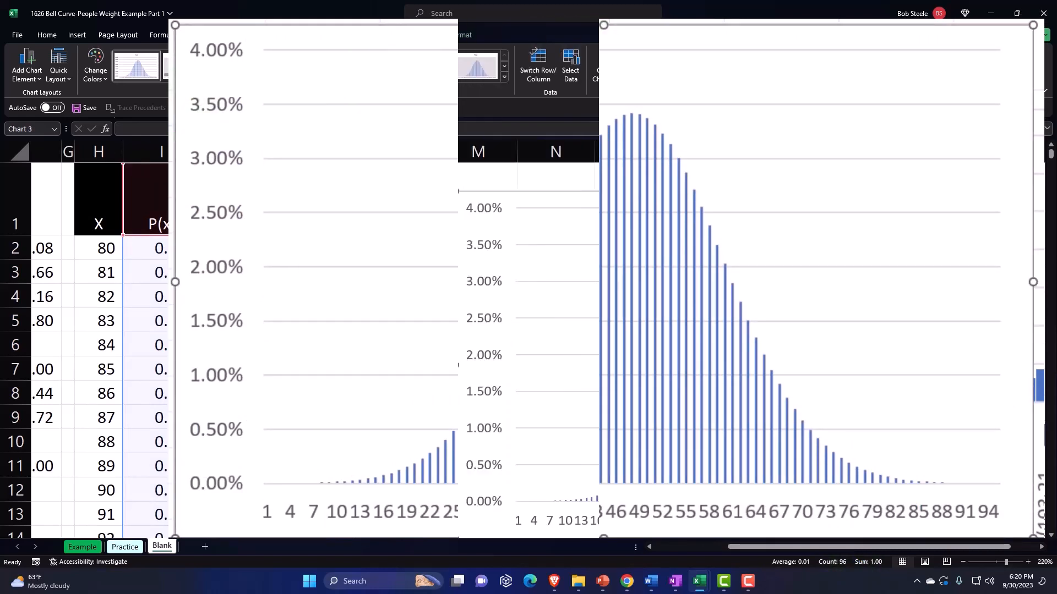
# Move the weight histogram further right so it clears the P(x) column chart
pyautogui.moveTo(814, 548); pyautogui.dragTo(888, 554)
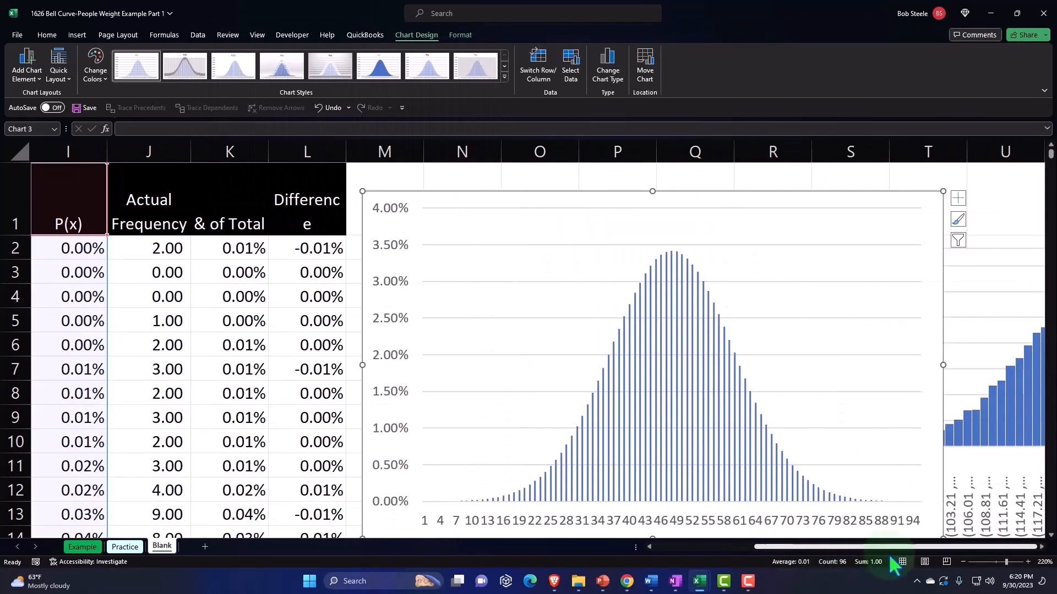
pyautogui.click(1041, 547)
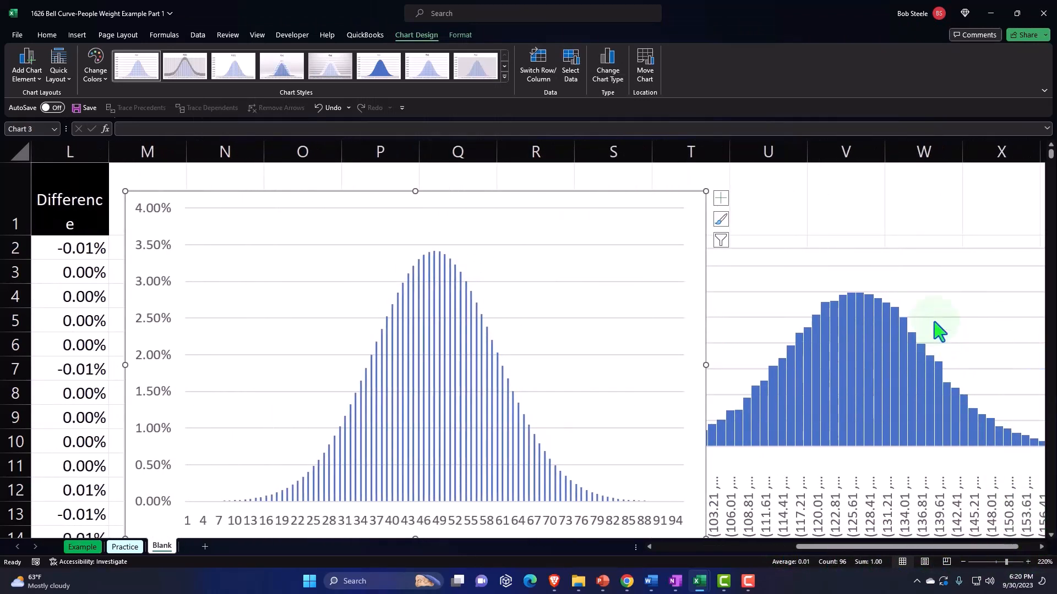
pyautogui.moveTo(864, 268); pyautogui.dragTo(1002, 246)
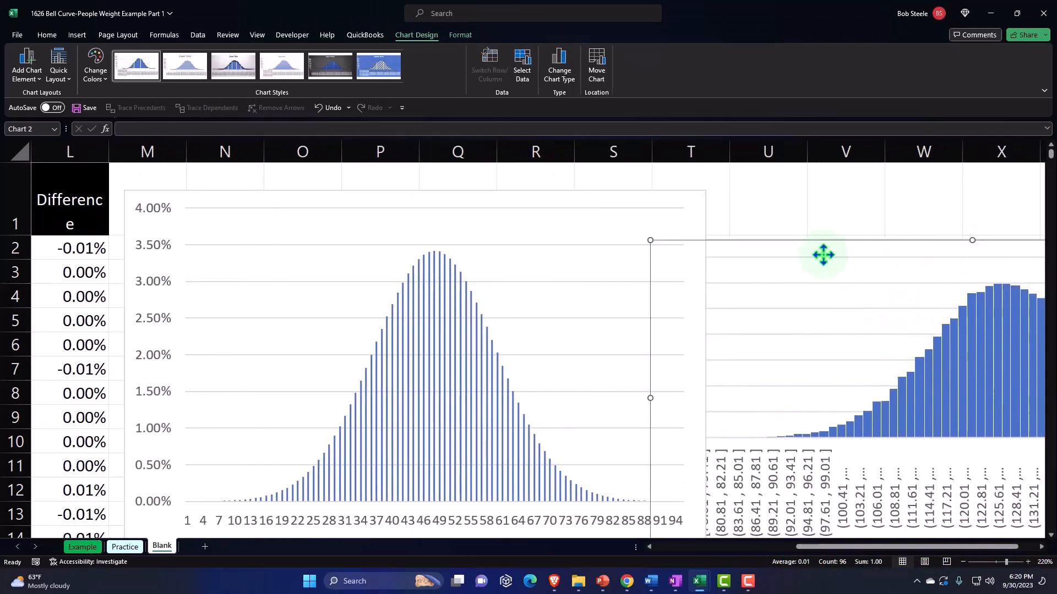
pyautogui.moveTo(801, 248); pyautogui.dragTo(883, 207)
# Set the P(x) chart's horizontal axis labels to the X values in H2:H96, excluding the Total row
pyautogui.moveTo(825, 547); pyautogui.dragTo(723, 548)
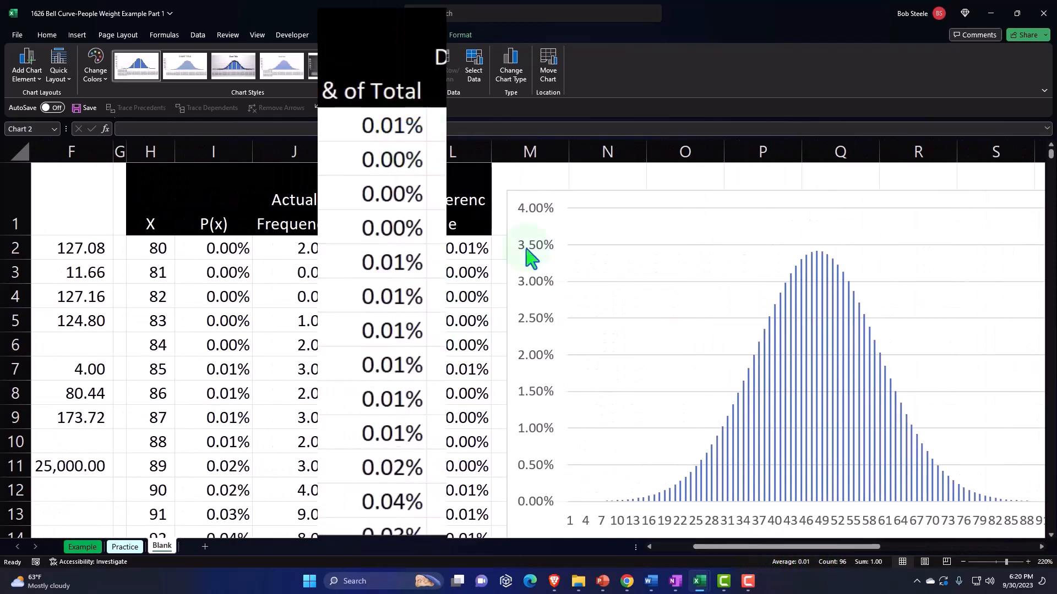
pyautogui.click(605, 210)
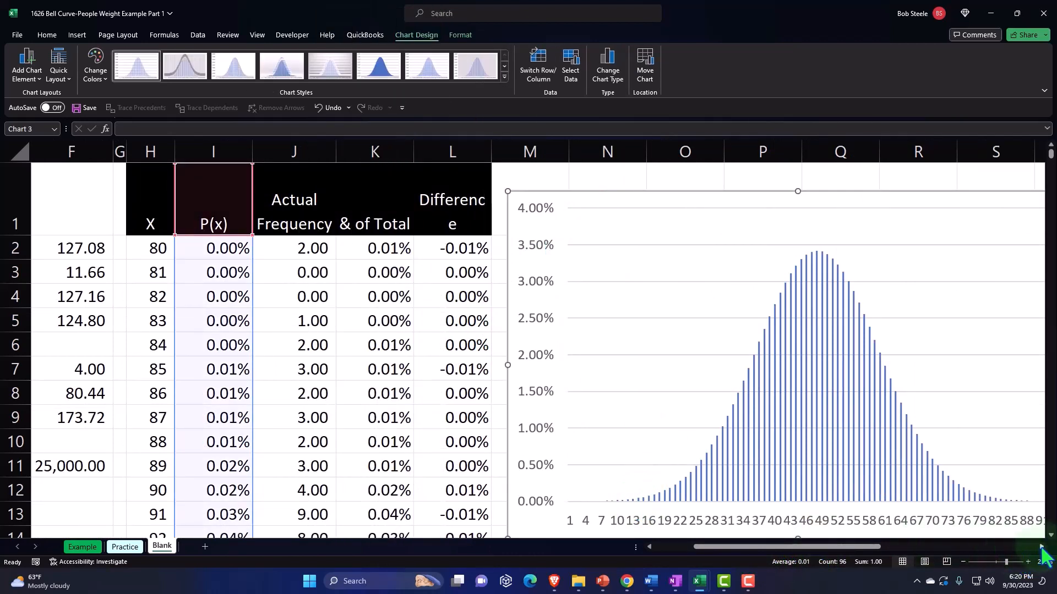
pyautogui.click(1042, 548)
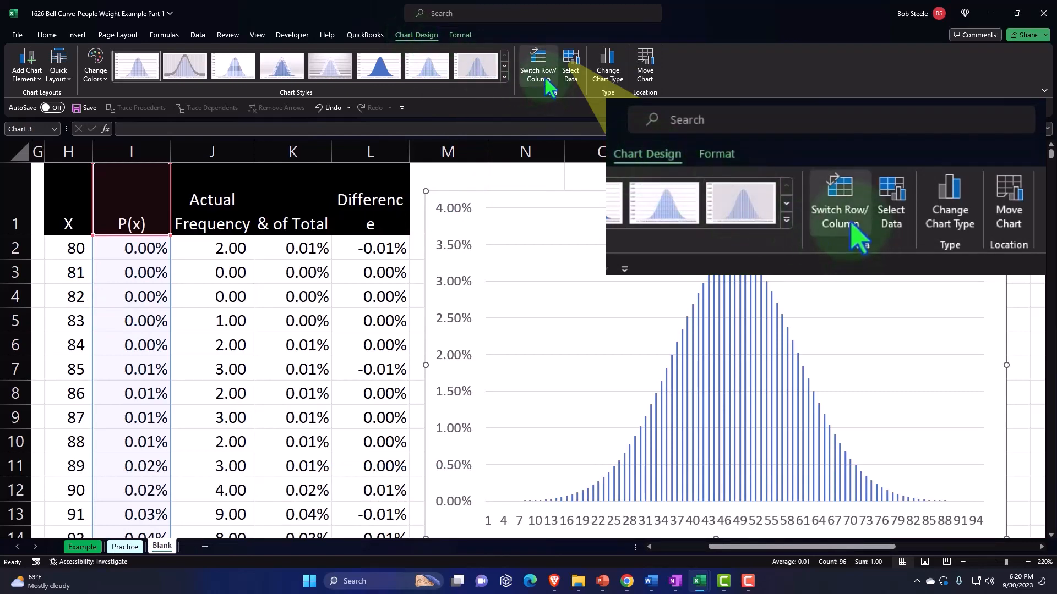
pyautogui.click(567, 71)
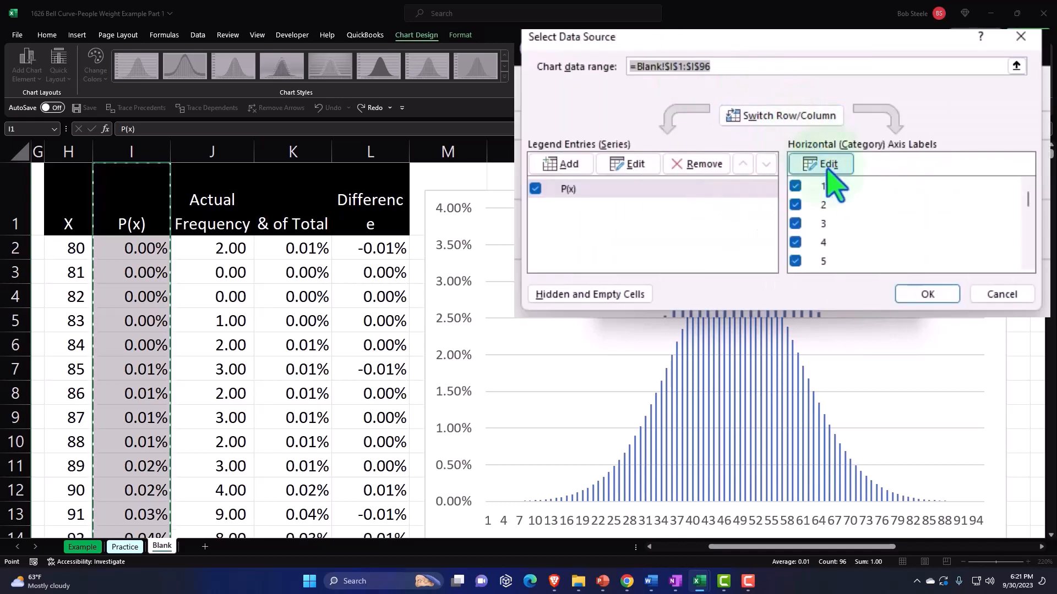
pyautogui.click(827, 165)
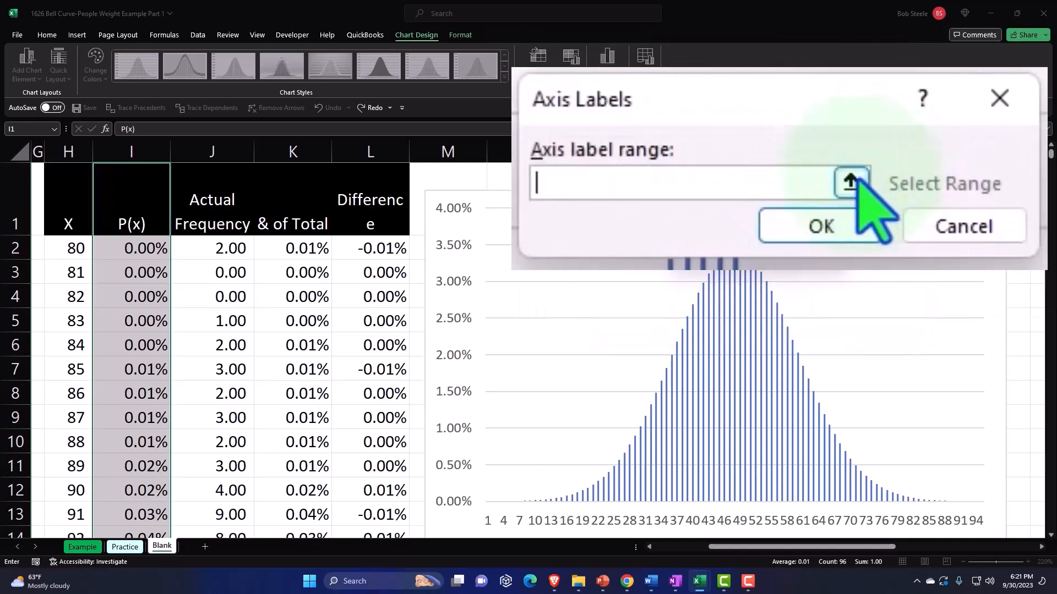
pyautogui.click(69, 249)
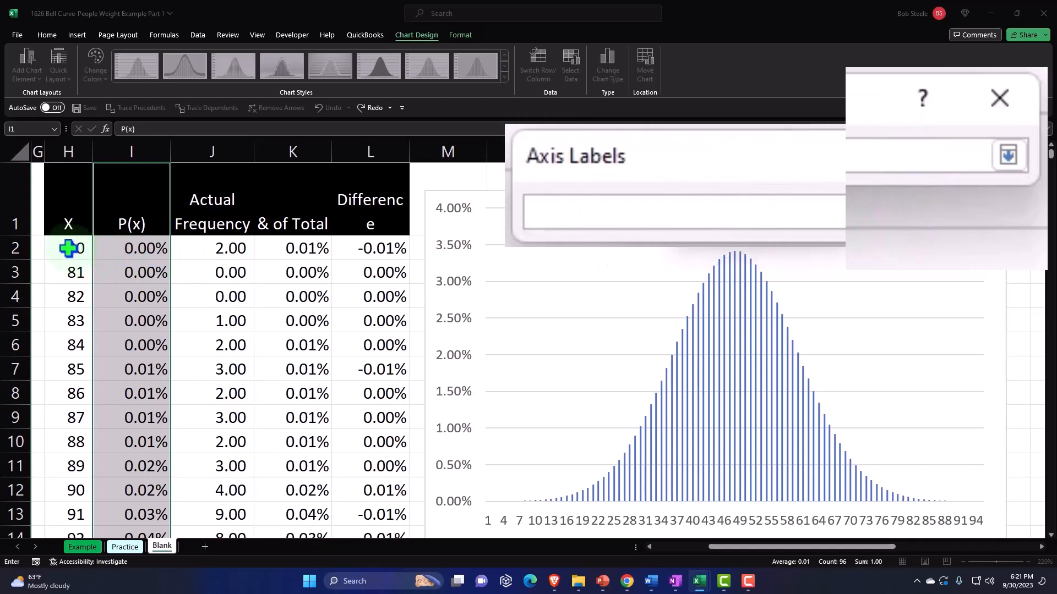
pyautogui.click(68, 249)
pyautogui.hotkey('ctrl', 'shift', 'Down')
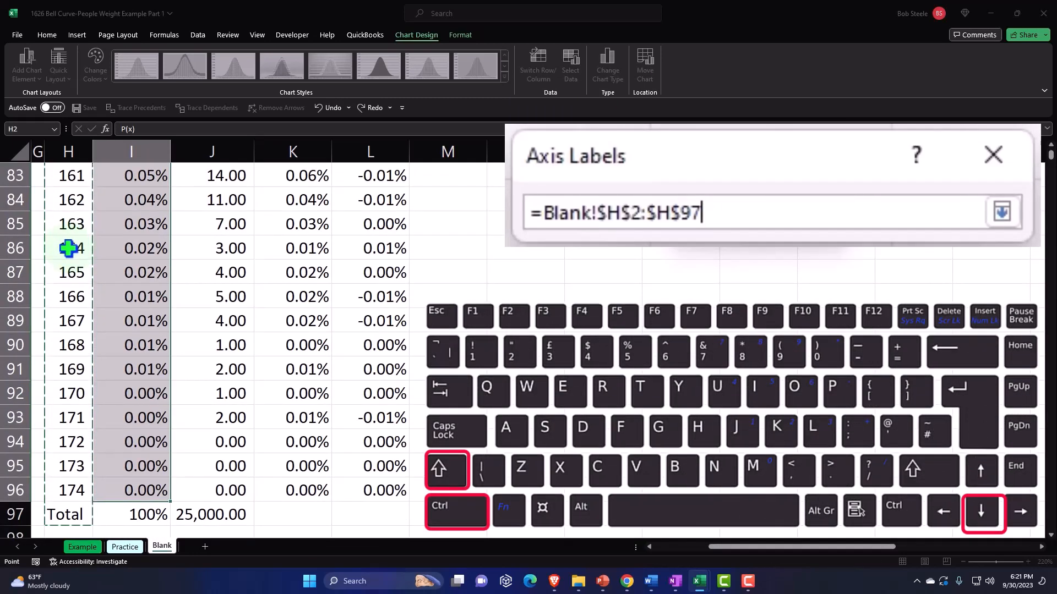
pyautogui.hotkey('shift', 'Up')
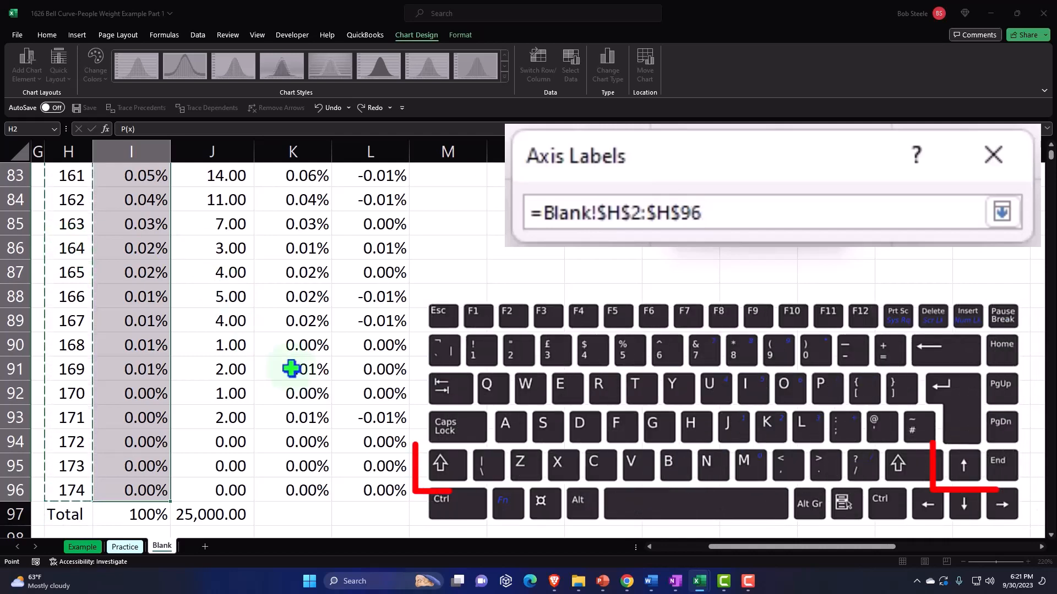
pyautogui.scroll(5, 346, 365)
pyautogui.scroll(20, 346, 366)
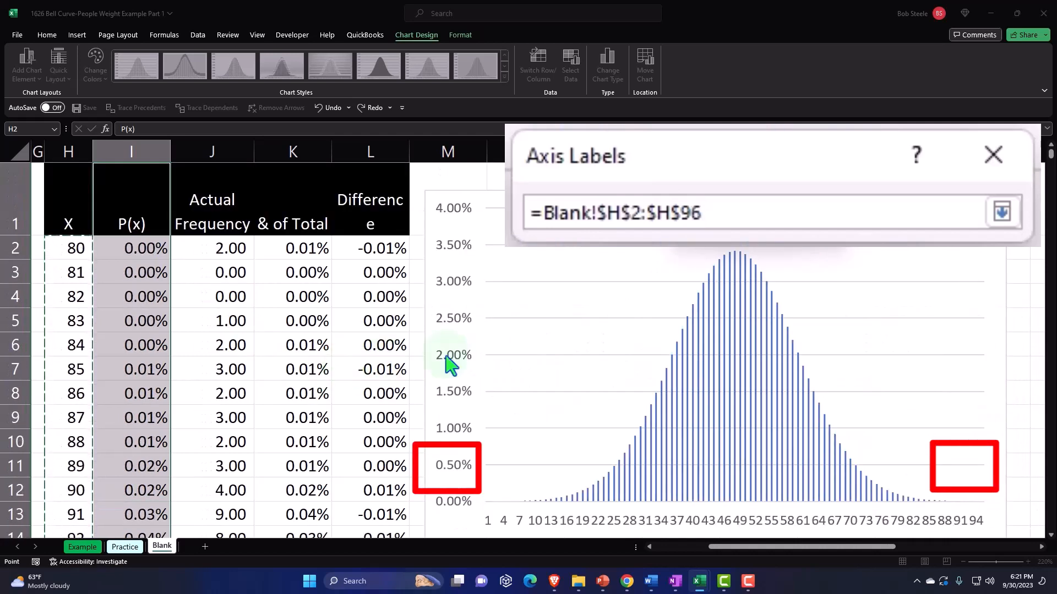
pyautogui.click(1001, 212)
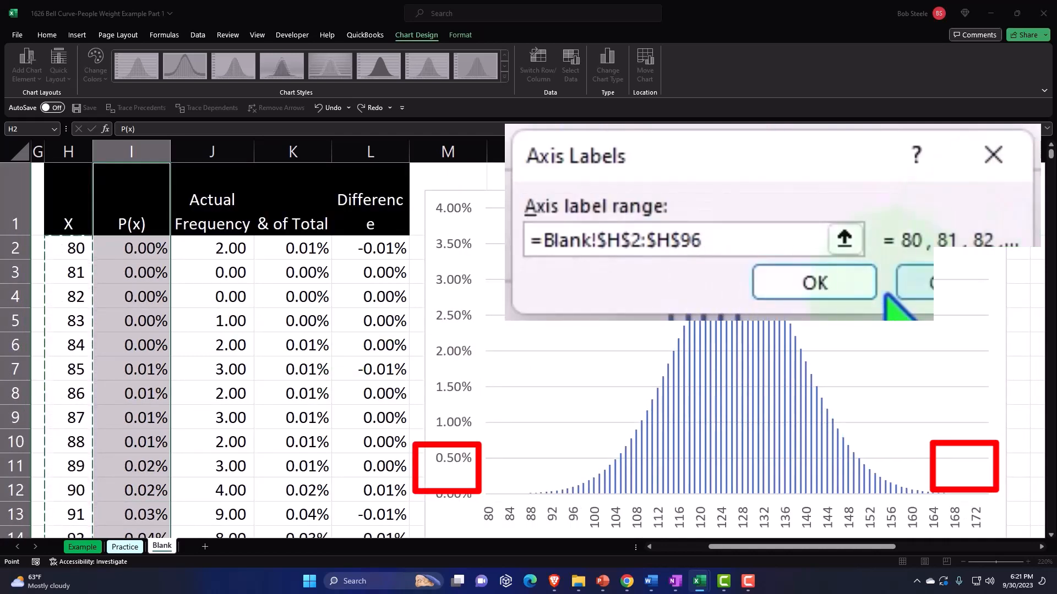
pyautogui.click(839, 297)
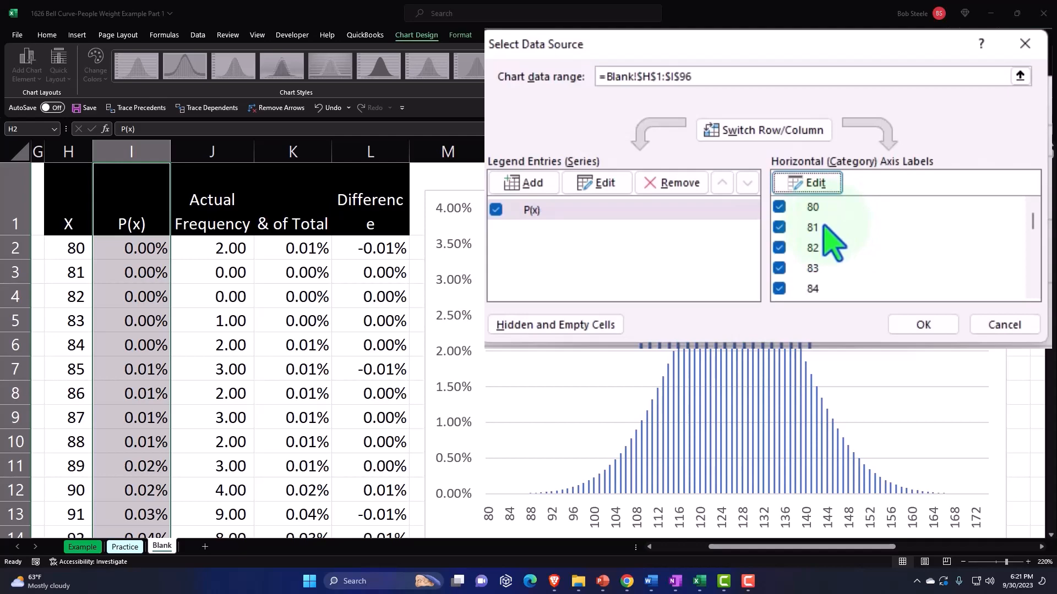
pyautogui.click(916, 329)
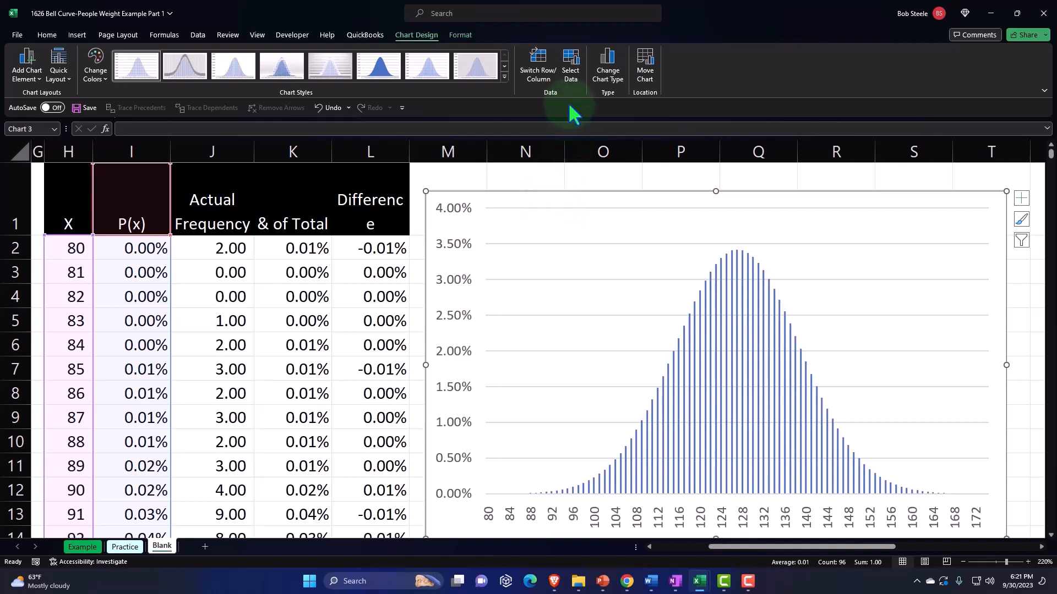
# Add a second series to the P(x) chart, named from K1 with the percentage-of-total values in K2:K96
pyautogui.click(570, 78)
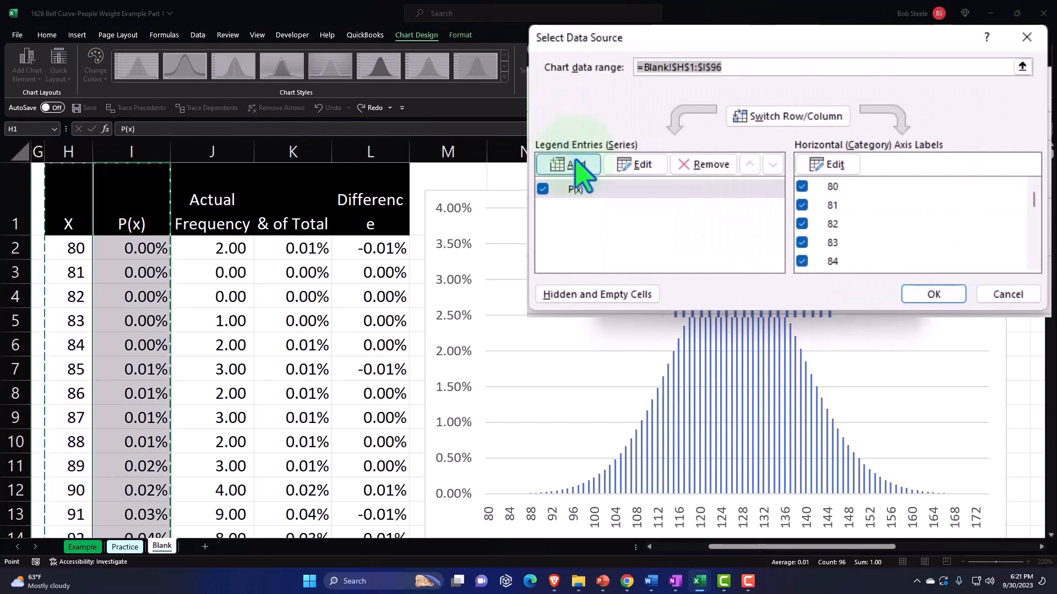
pyautogui.click(572, 164)
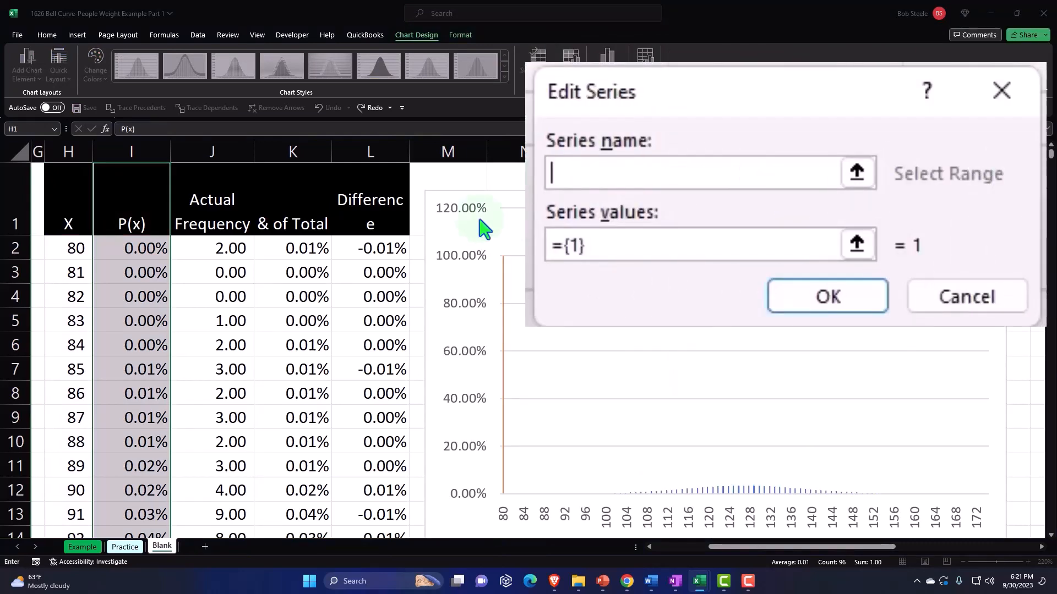
pyautogui.click(325, 218)
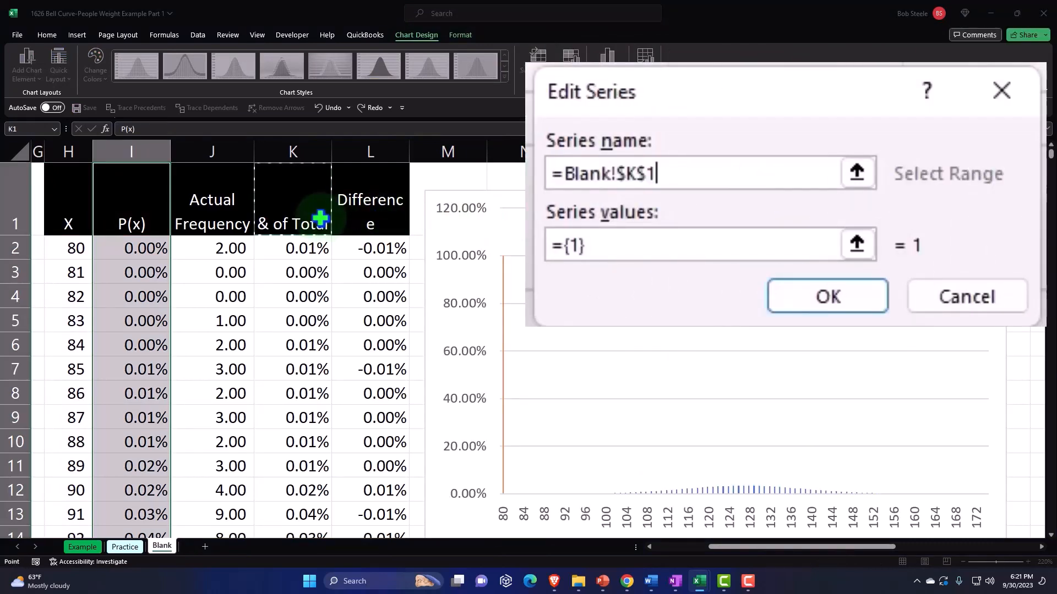
pyautogui.click(640, 255)
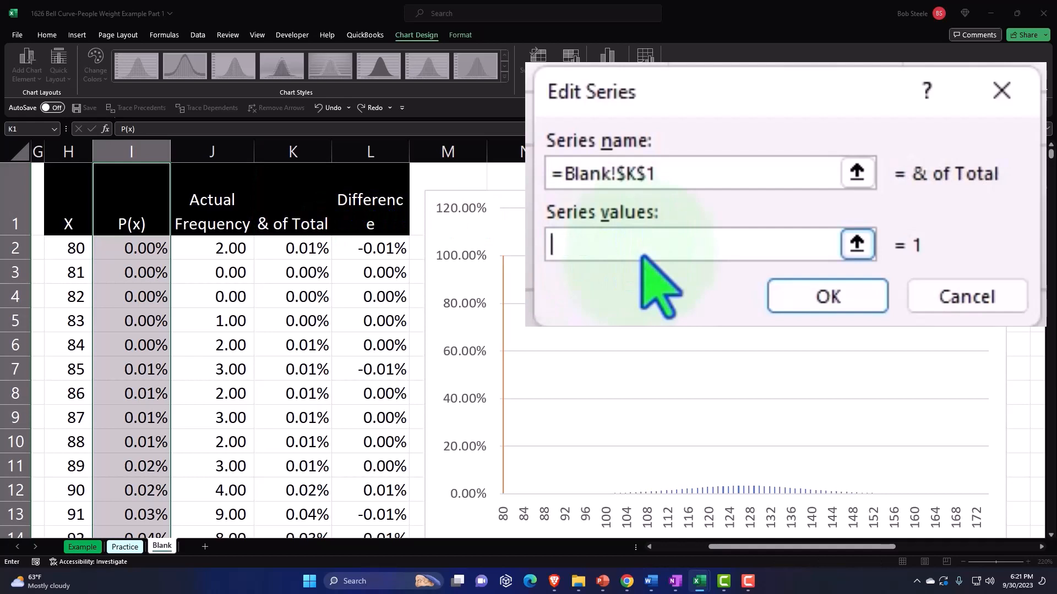
pyautogui.click(856, 244)
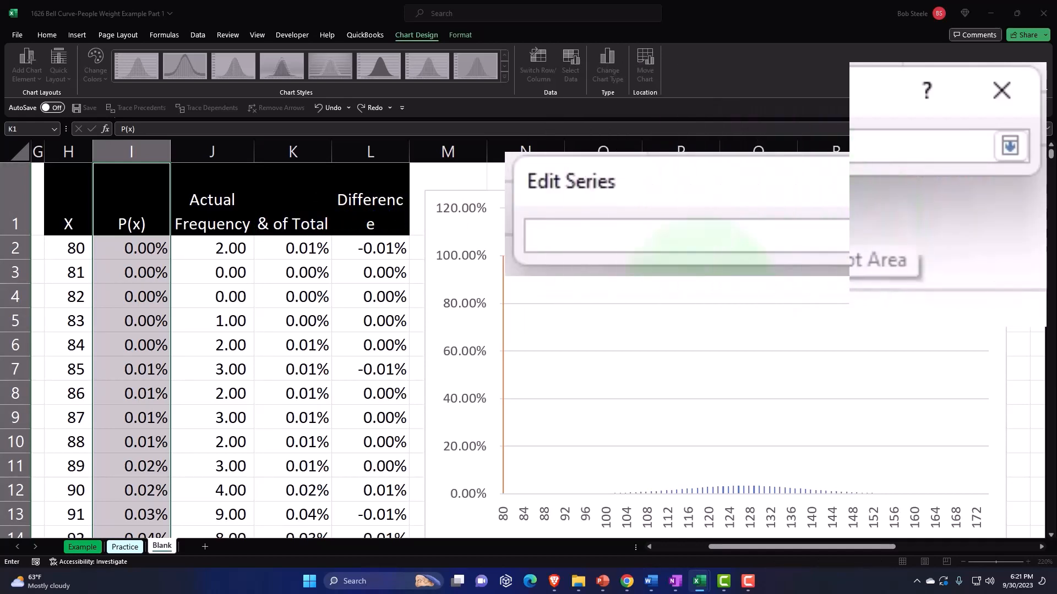
pyautogui.click(305, 249)
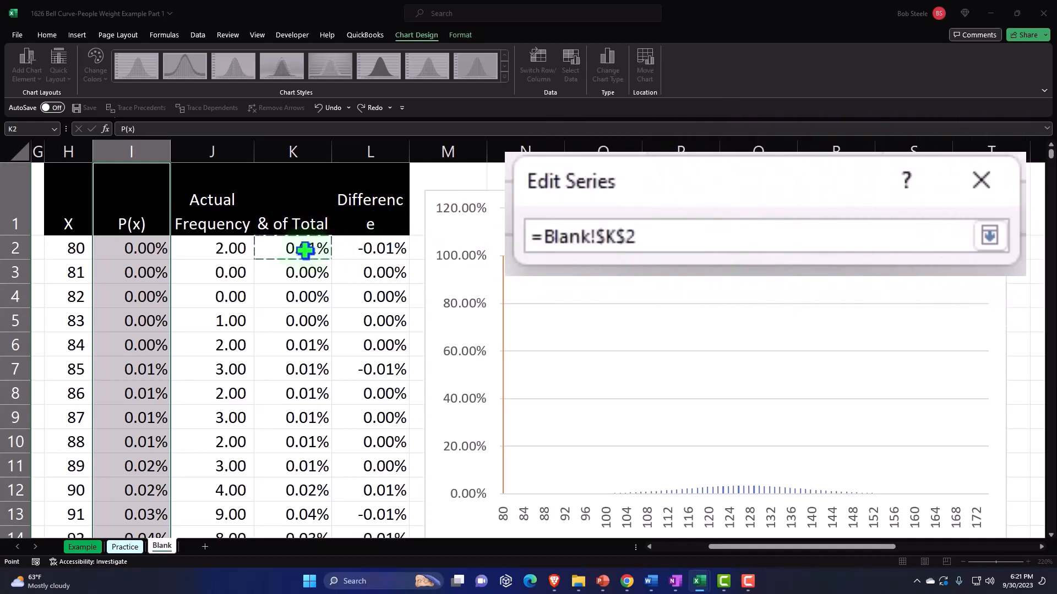
pyautogui.hotkey('ctrl', 'shift', 'Down')
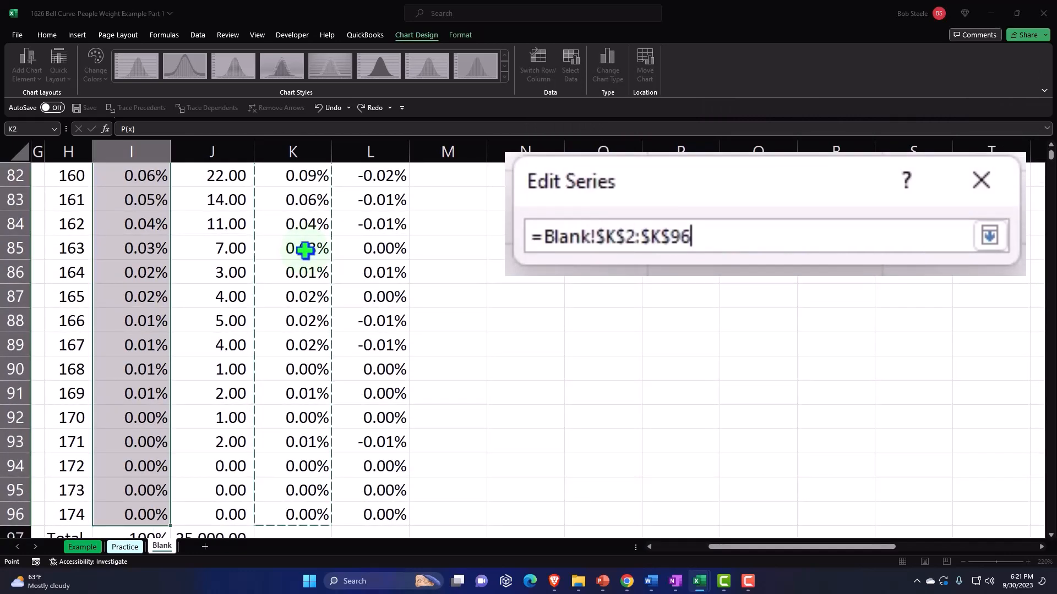
pyautogui.click(989, 236)
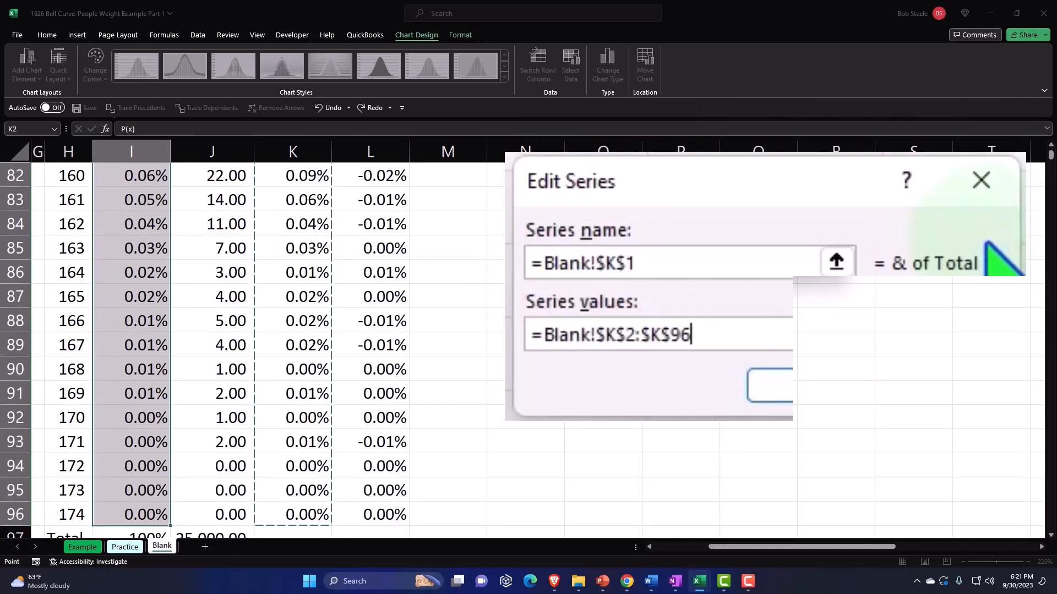
pyautogui.click(851, 387)
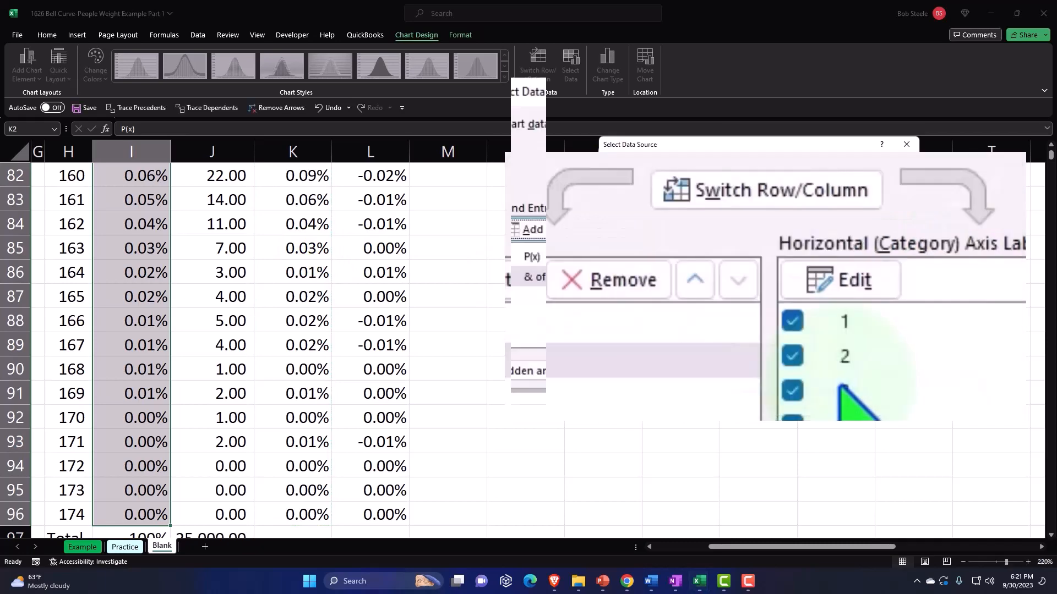
pyautogui.click(921, 372)
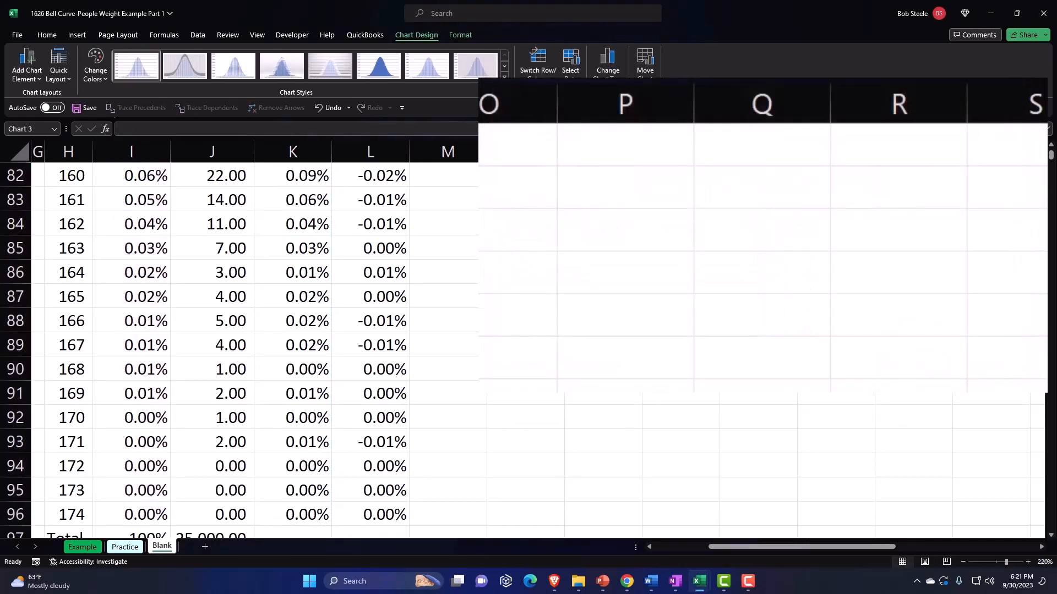
# Move the two-series P(x) and percentage-of-total column chart below the weight histogram
pyautogui.scroll(12, 823, 356)
pyautogui.scroll(15, 823, 356)
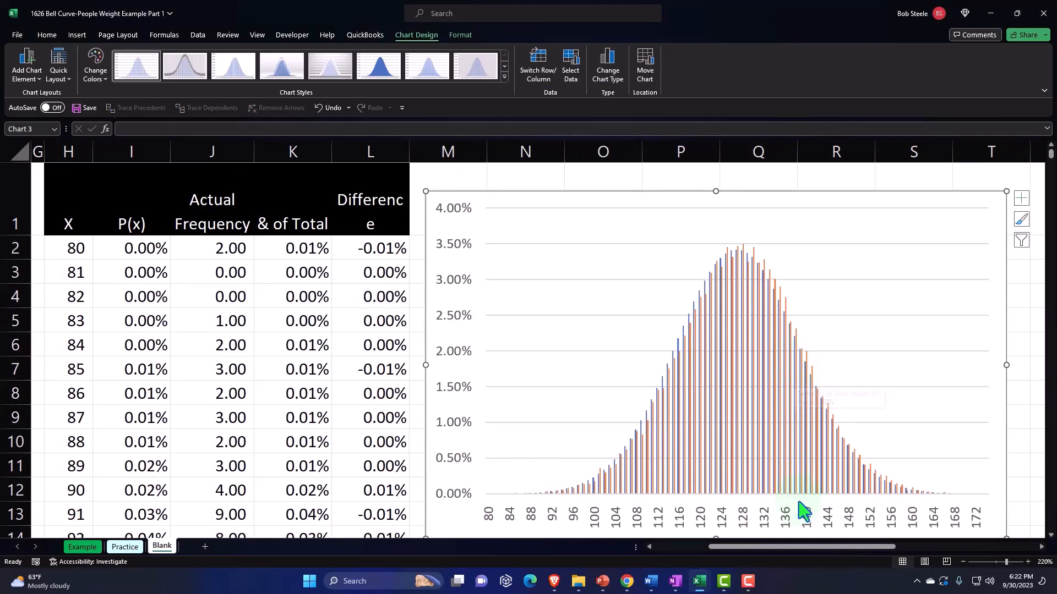
pyautogui.moveTo(784, 545); pyautogui.dragTo(845, 546)
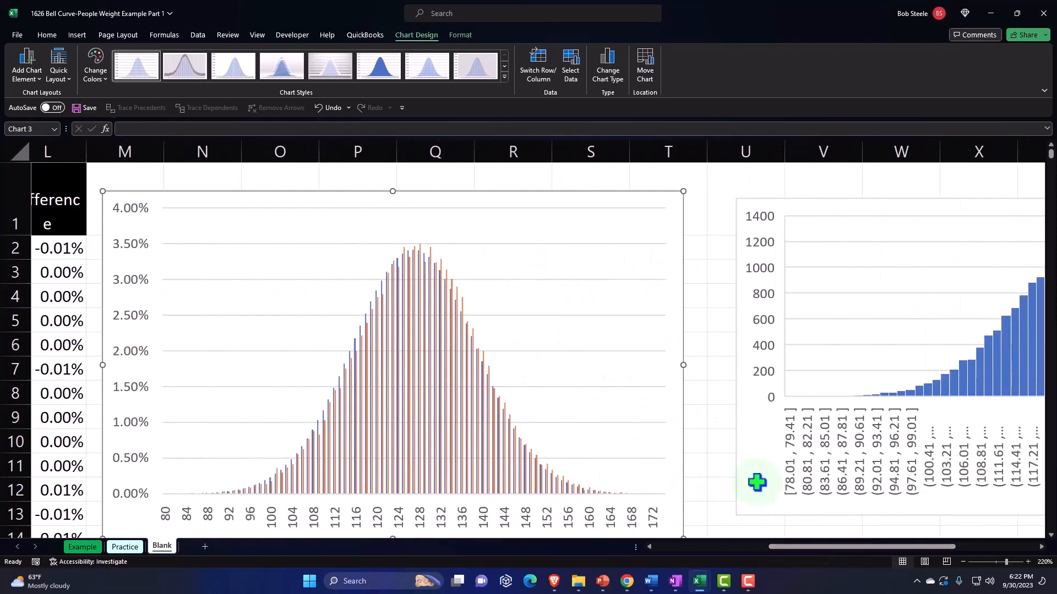
pyautogui.moveTo(167, 208); pyautogui.dragTo(794, 494)
pyautogui.scroll(-1, 795, 448)
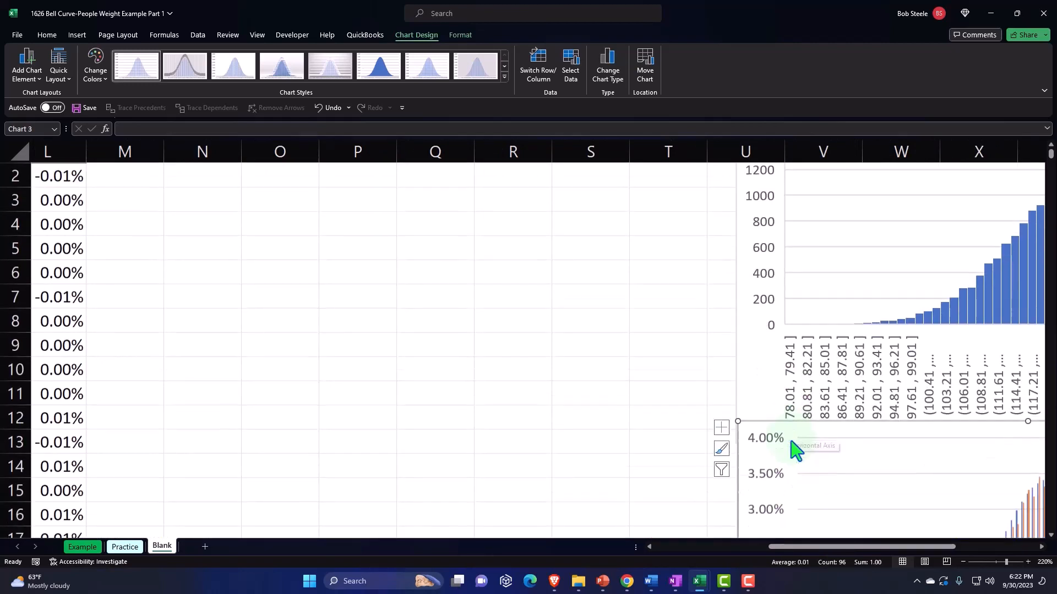
pyautogui.moveTo(810, 546); pyautogui.dragTo(865, 549)
pyautogui.scroll(-2, 778, 425)
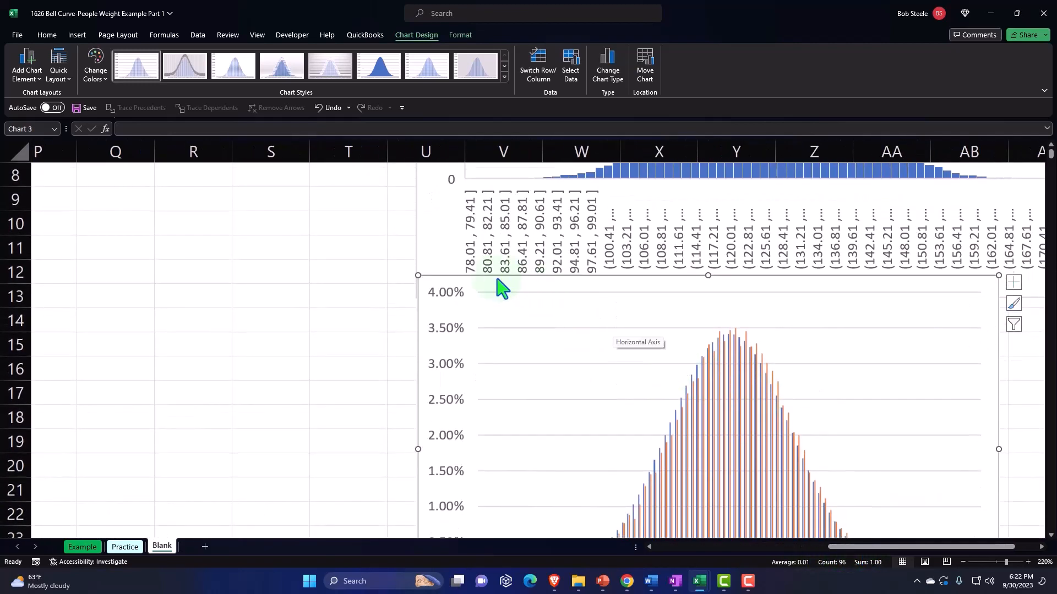
pyautogui.moveTo(497, 286); pyautogui.dragTo(616, 379)
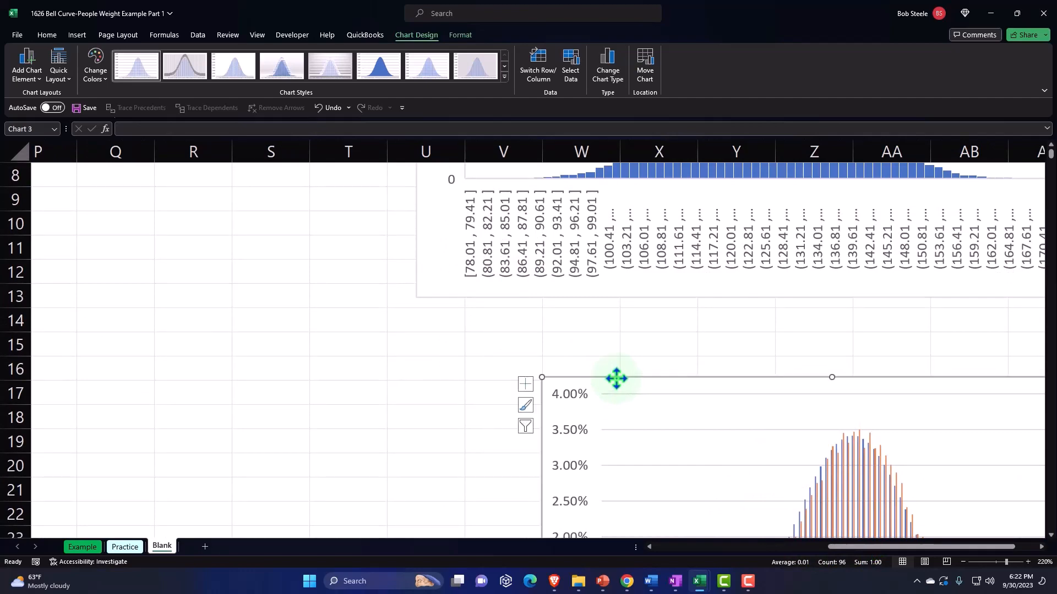
# Move the weight histogram further right to start at column X and align the two-series column chart beneath it
pyautogui.scroll(3, 614, 370)
pyautogui.moveTo(447, 212); pyautogui.dragTo(676, 209)
pyautogui.scroll(-3, 677, 227)
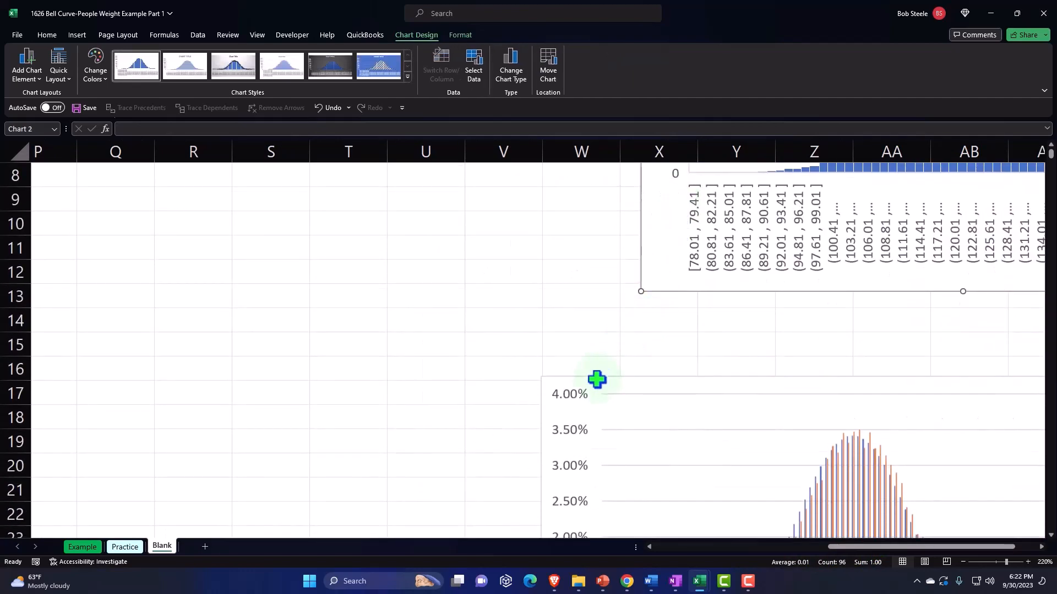
pyautogui.moveTo(597, 380); pyautogui.dragTo(706, 370)
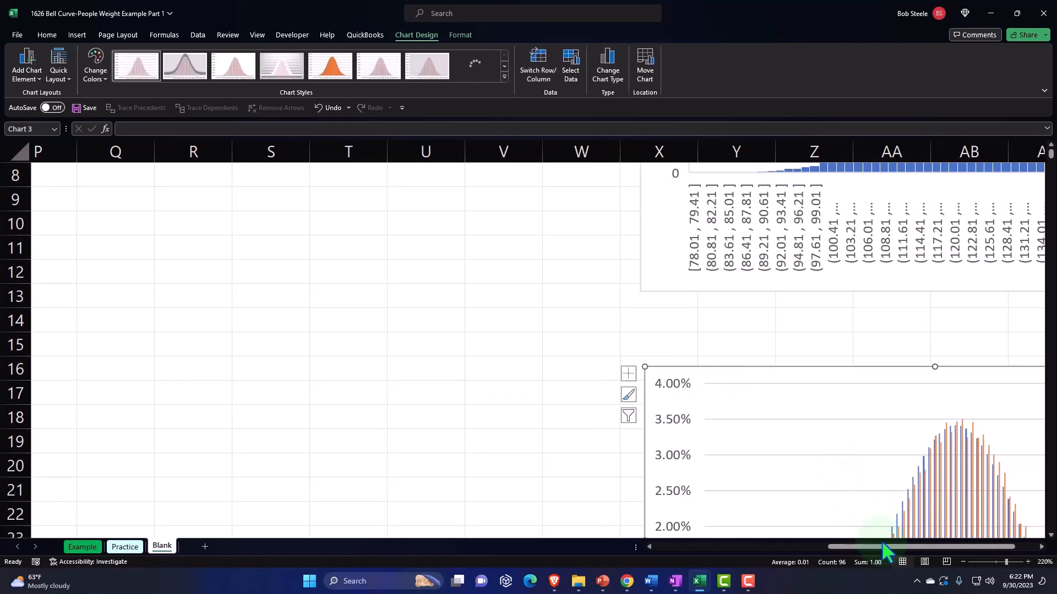
pyautogui.moveTo(882, 547); pyautogui.dragTo(934, 547)
pyautogui.scroll(-3, 927, 456)
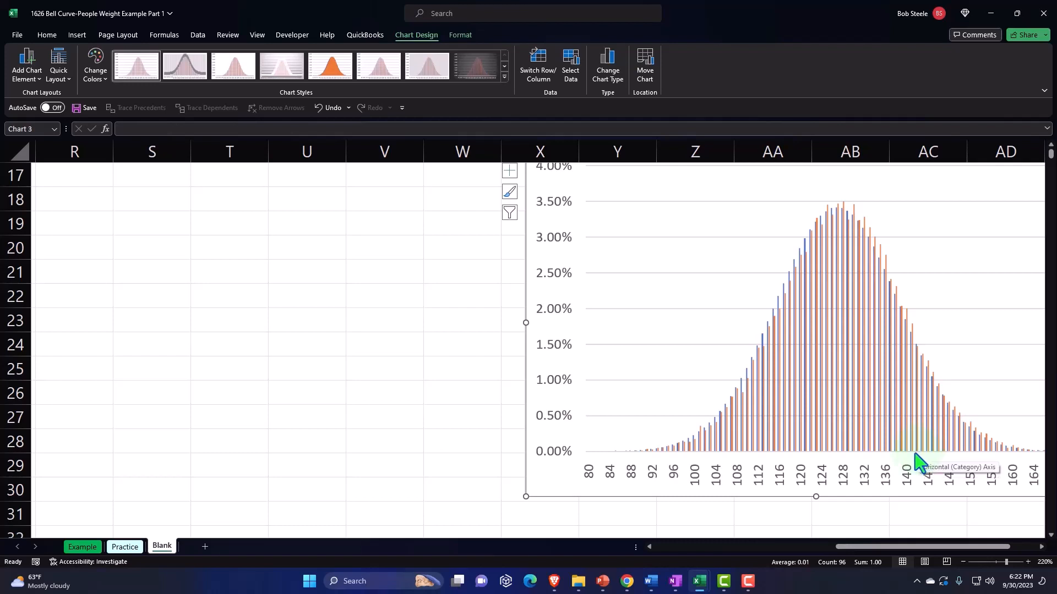
pyautogui.scroll(5, 917, 461)
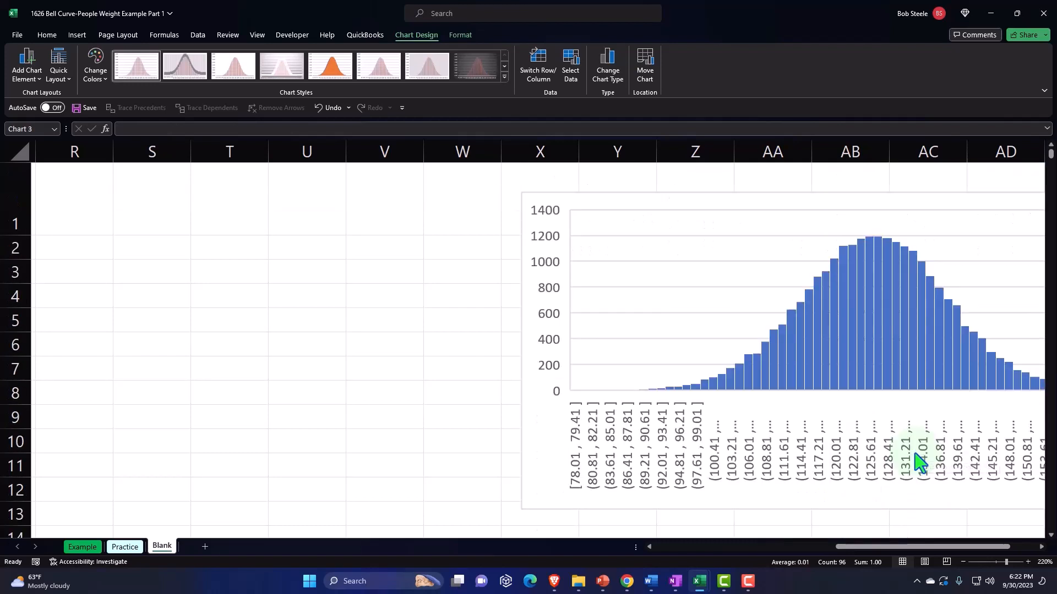
# Insert a 2-D area chart of the P(x) values in I1:I96, leaving out the Total row
pyautogui.click(410, 221)
pyautogui.press('Left')
pyautogui.press('Left')
pyautogui.press('Left')
pyautogui.press('Left')
pyautogui.press('Left')
pyautogui.press('Left')
pyautogui.press('Left')
pyautogui.press('Left')
pyautogui.press('Left')
pyautogui.press('Left')
pyautogui.press('Left')
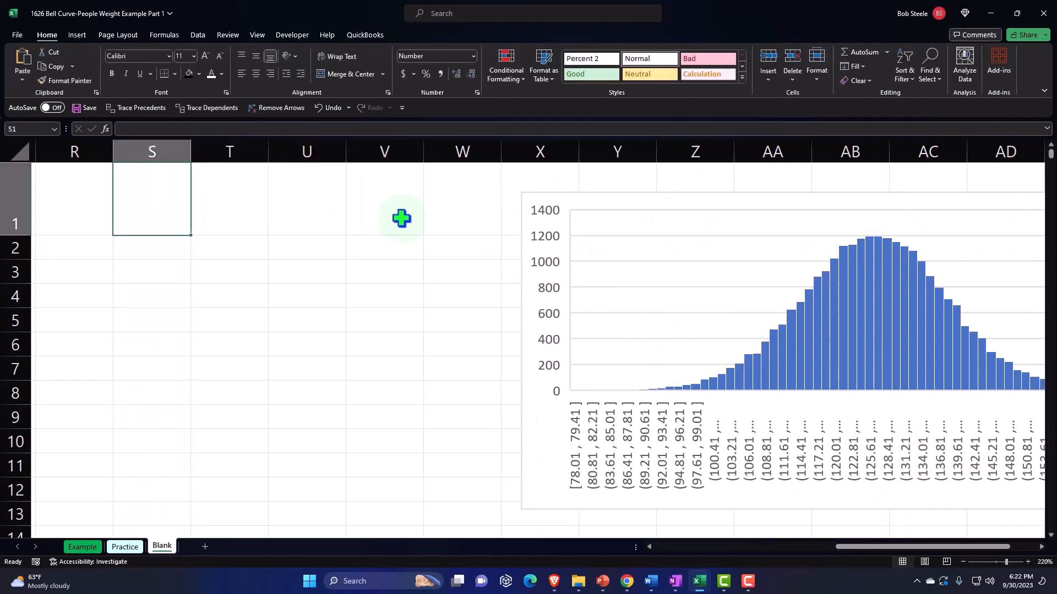
pyautogui.press('Left')
pyautogui.press('Left')
pyautogui.press('Left')
pyautogui.press('Left')
pyautogui.press('Left')
pyautogui.press('Left')
pyautogui.press('Left')
pyautogui.press('Left')
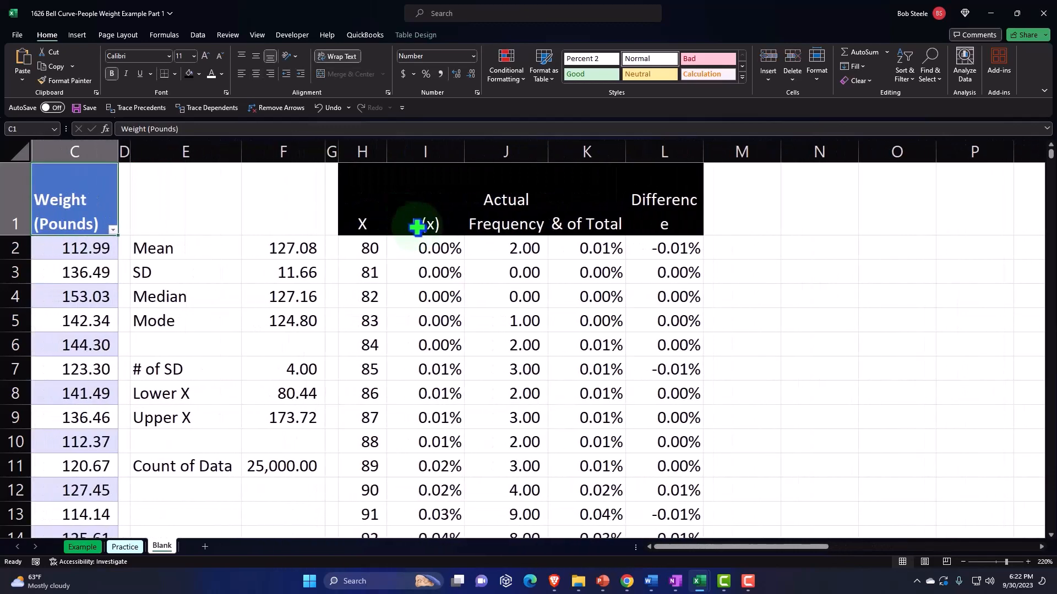
pyautogui.click(416, 226)
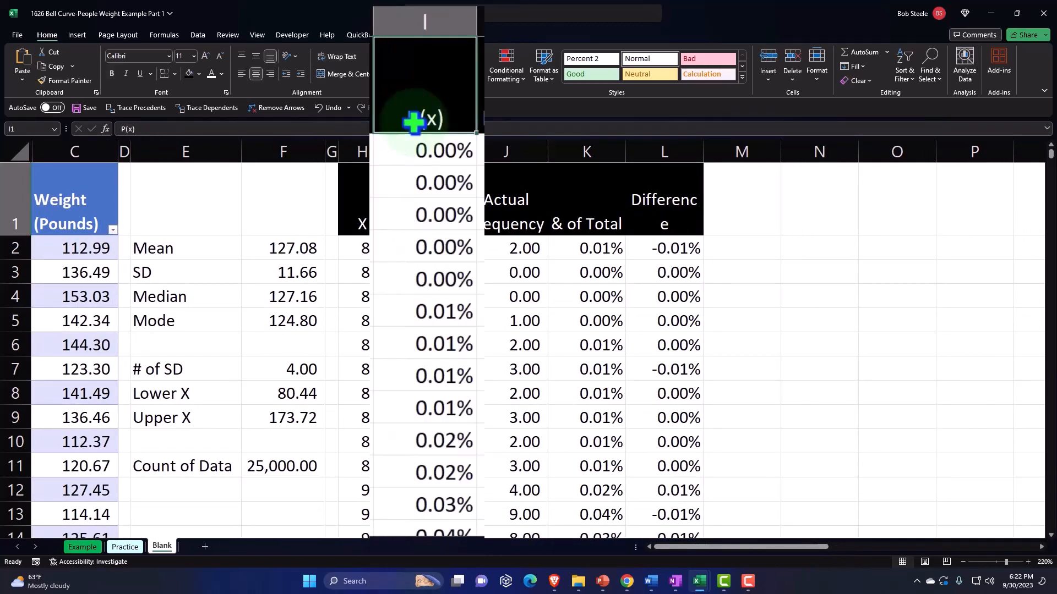
pyautogui.hotkey('ctrl', 'shift', 'Down')
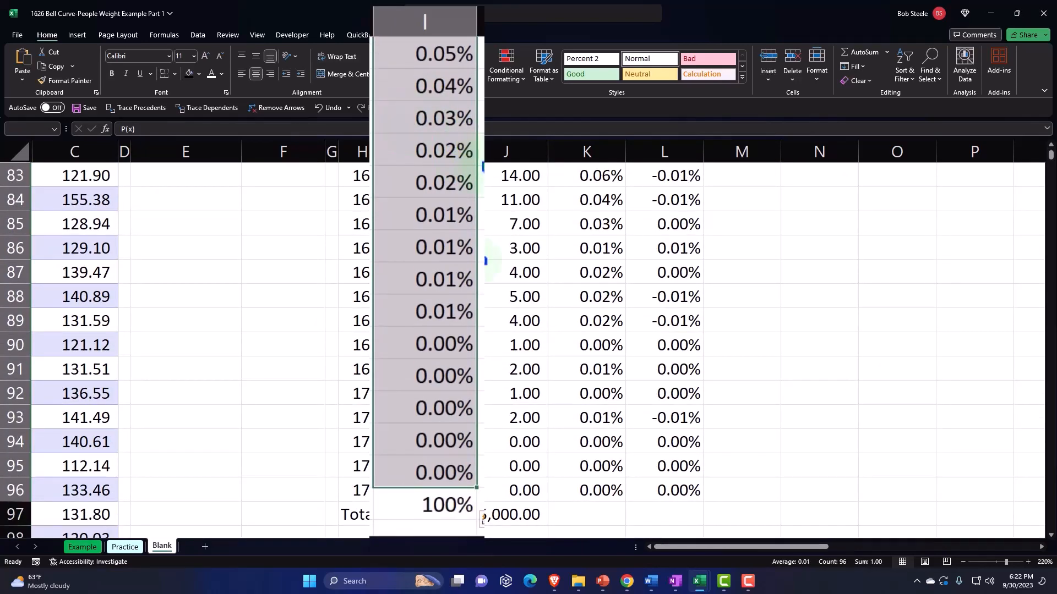
pyautogui.scroll(20, 414, 123)
pyautogui.scroll(1, 478, 261)
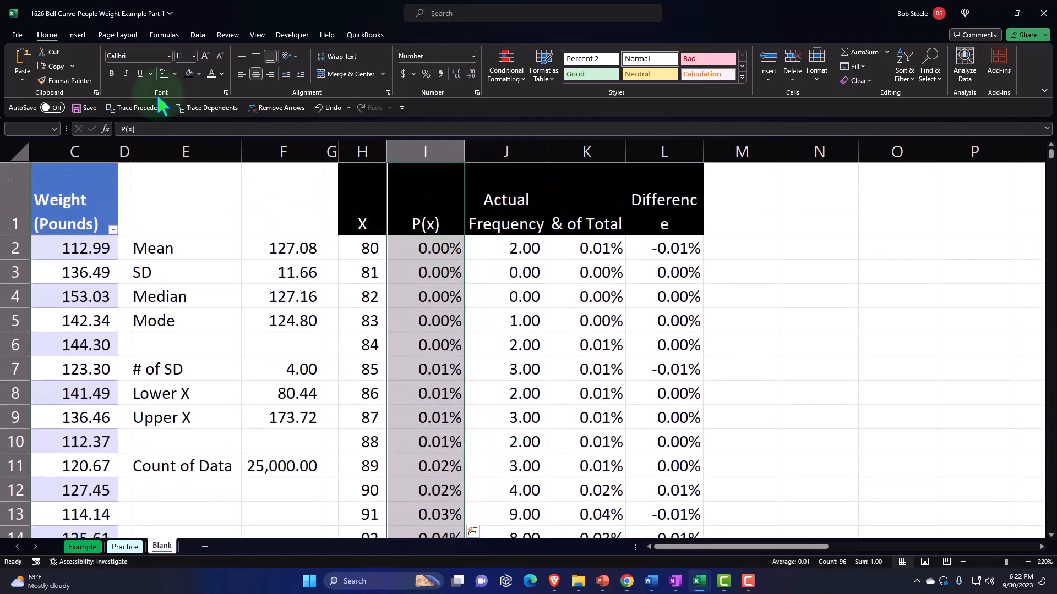
pyautogui.click(75, 36)
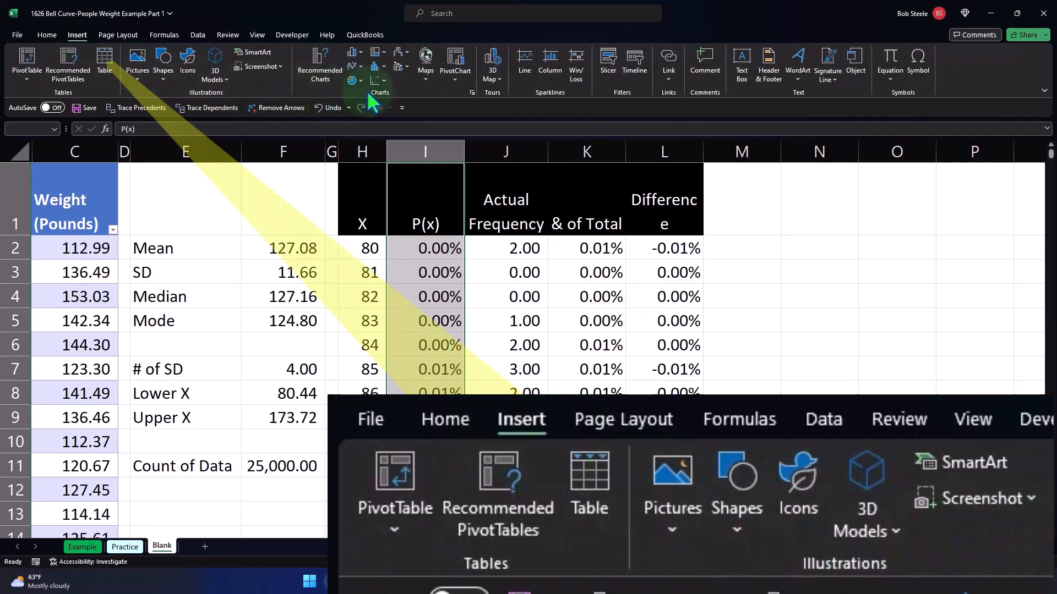
pyautogui.click(362, 67)
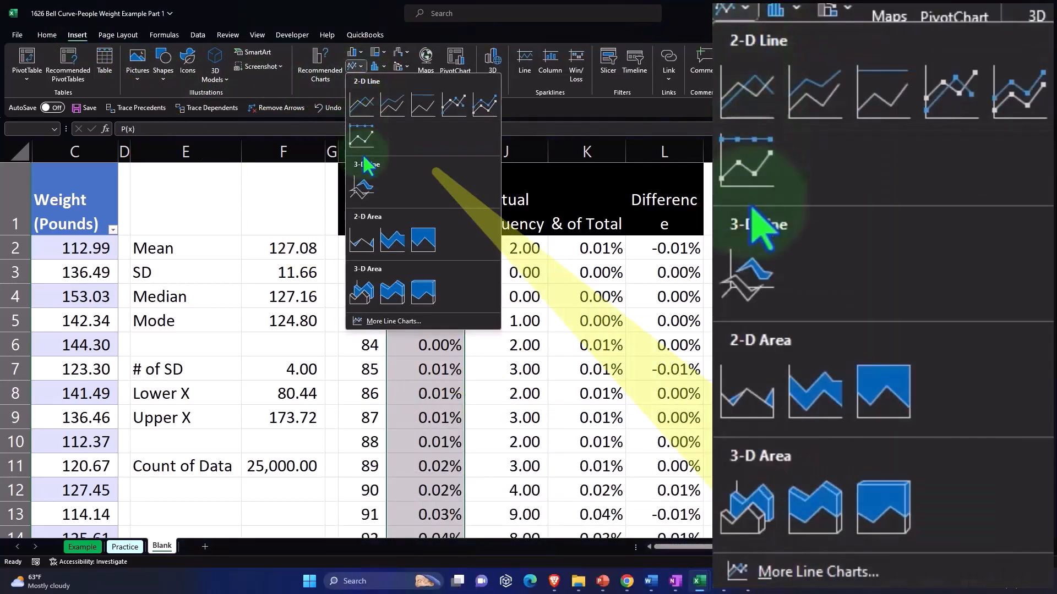
pyautogui.click(365, 241)
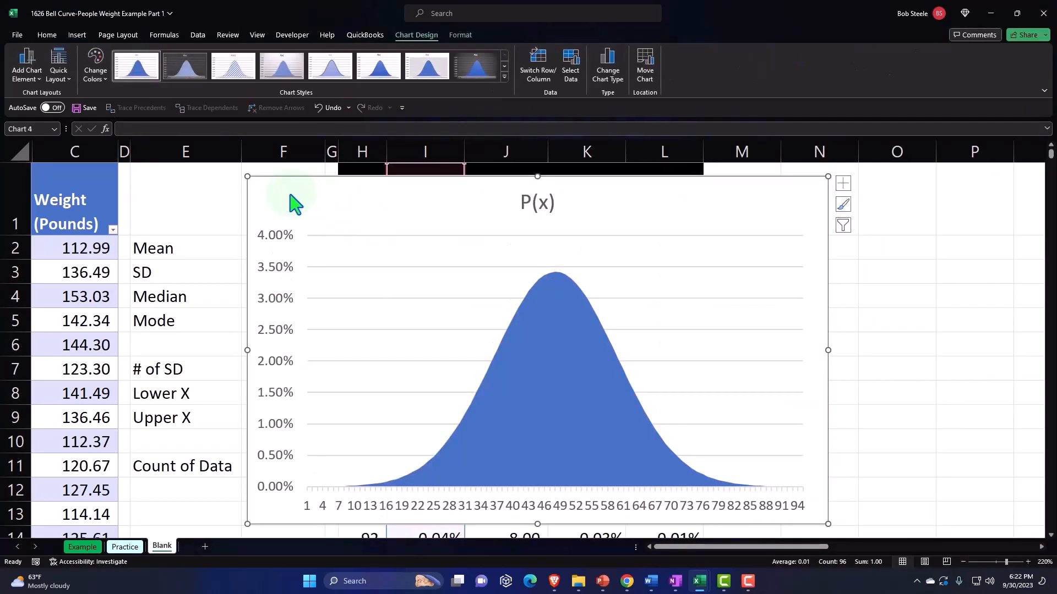
# Move the P(x) area chart into the empty space beside the Difference column
pyautogui.moveTo(295, 205); pyautogui.dragTo(741, 229)
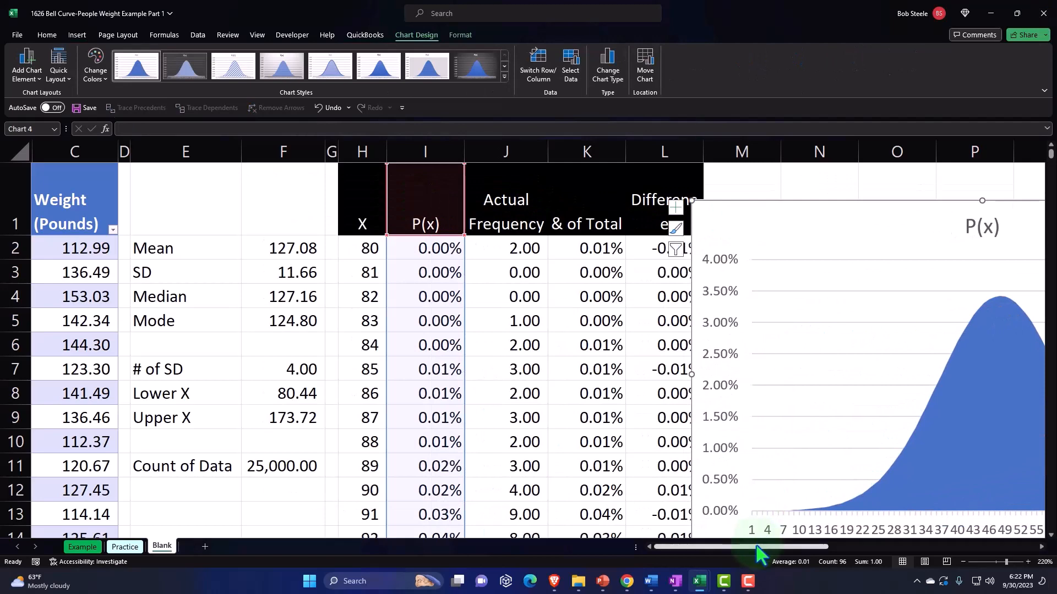
pyautogui.moveTo(755, 543); pyautogui.dragTo(811, 543)
pyautogui.moveTo(440, 232); pyautogui.dragTo(494, 222)
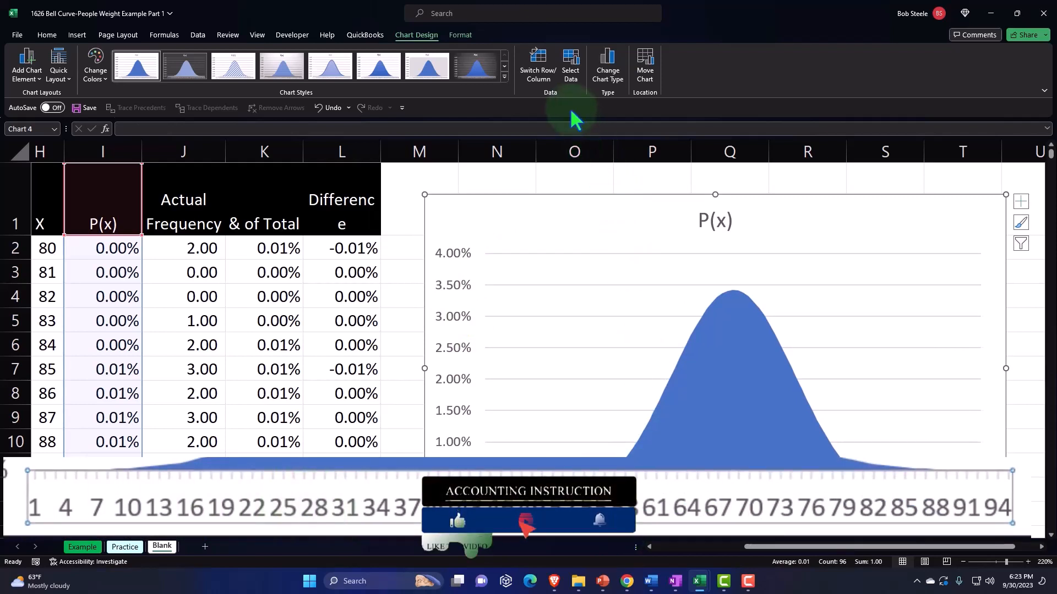
# Try to set the area chart's horizontal axis labels to the X values in H2:H96
pyautogui.click(569, 74)
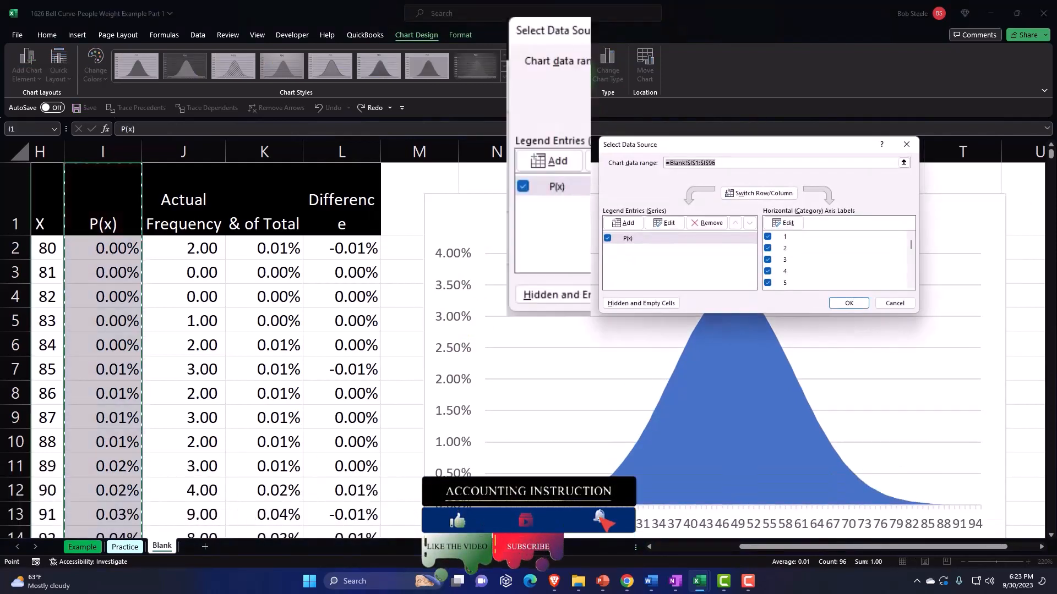
pyautogui.click(822, 171)
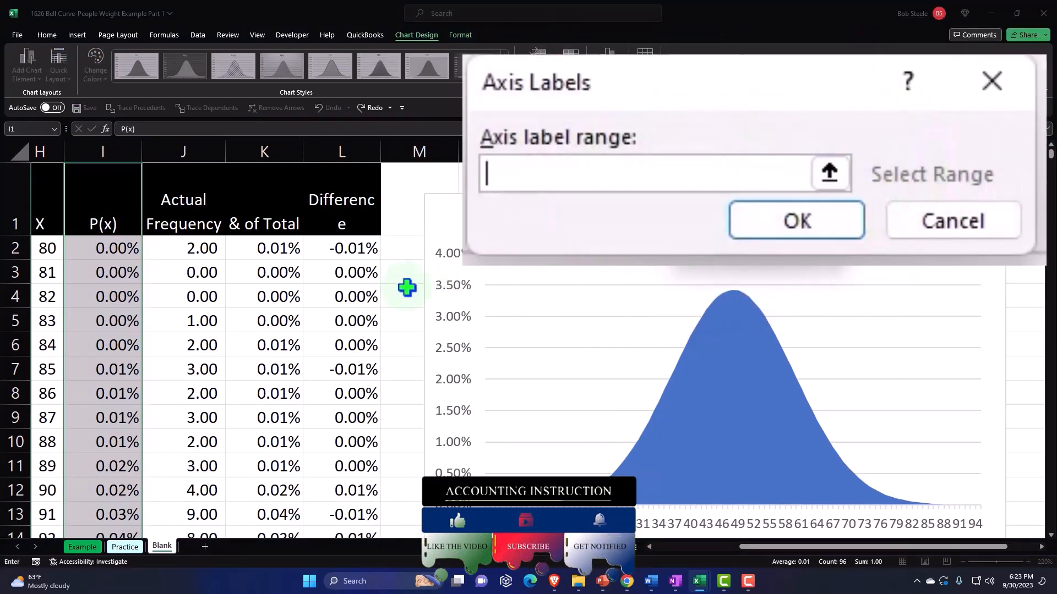
pyautogui.click(138, 240)
pyautogui.press('Left')
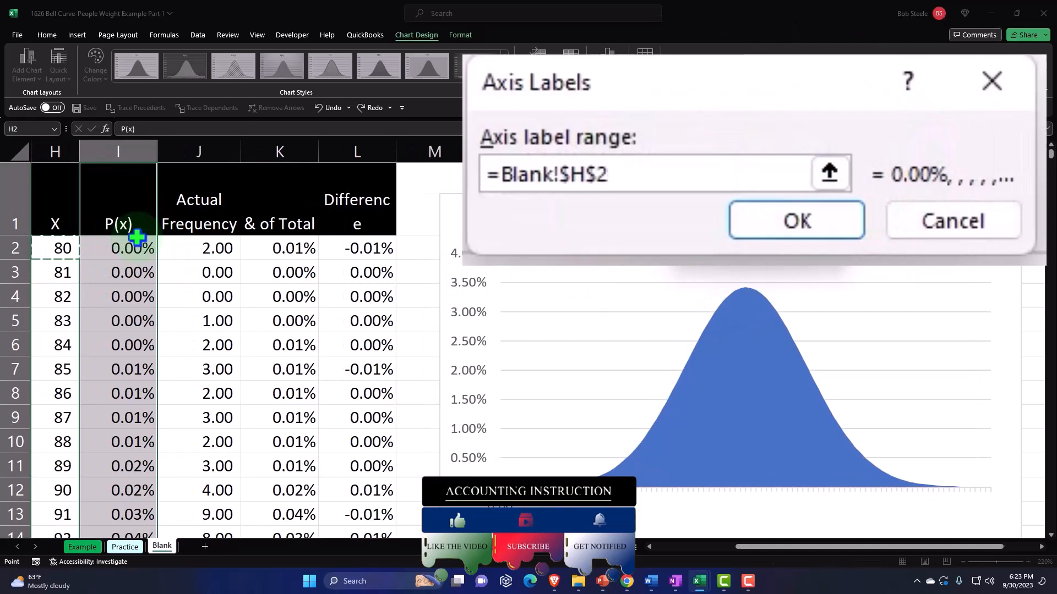
pyautogui.hotkey('ctrl', 'shift', 'Down')
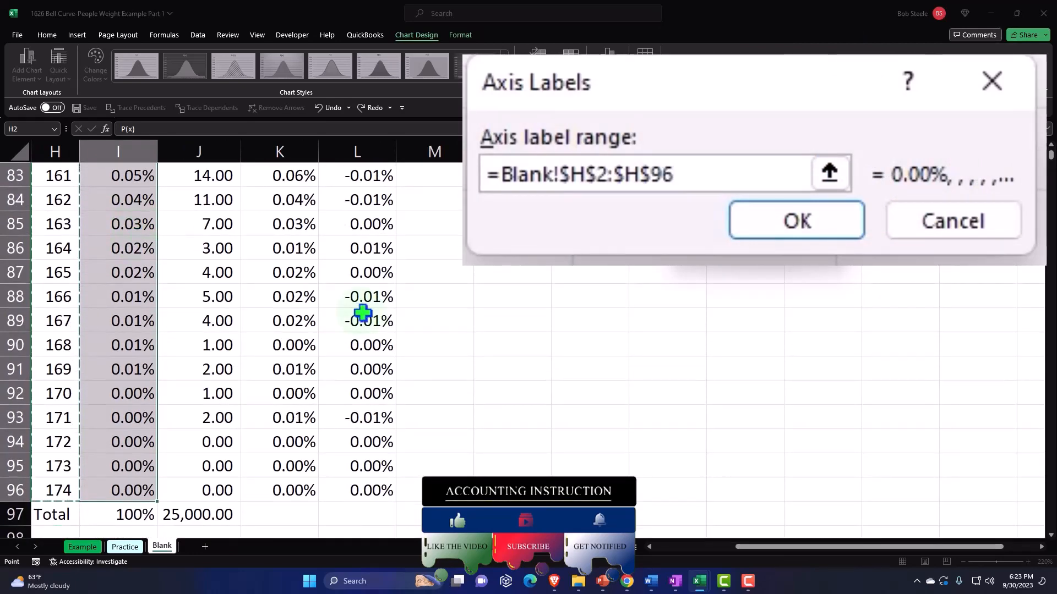
pyautogui.scroll(20, 364, 312)
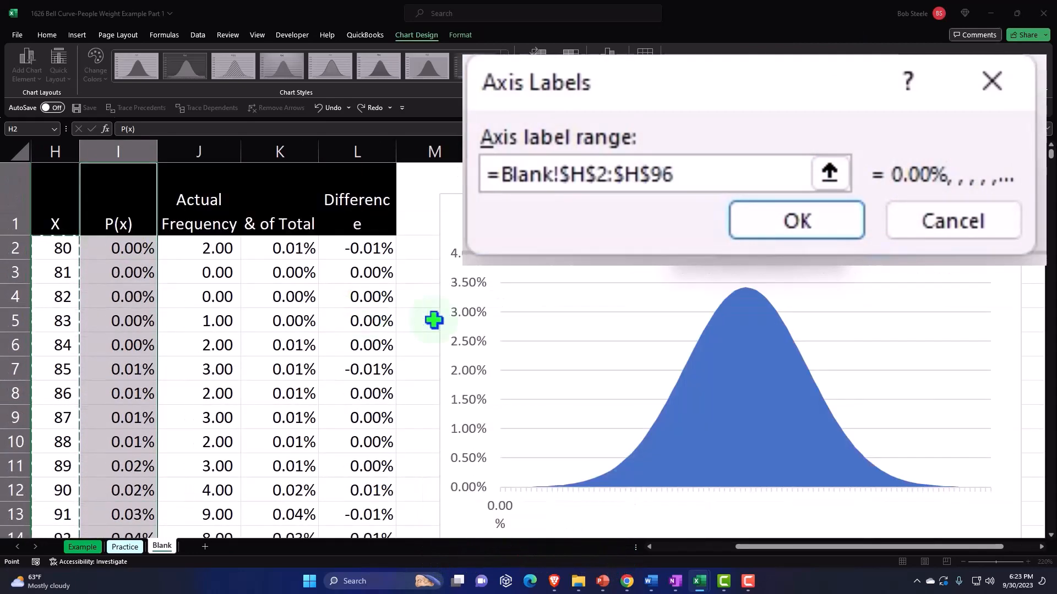
pyautogui.click(821, 230)
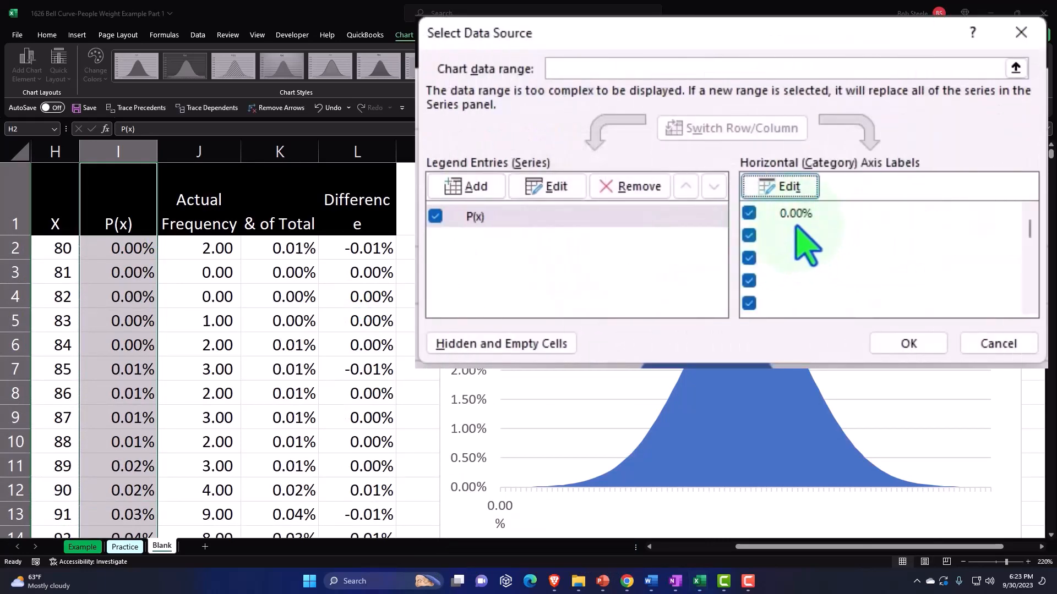
# Replace the area chart's horizontal axis label range with the X values in H2:H96, excluding the Total row
pyautogui.click(799, 193)
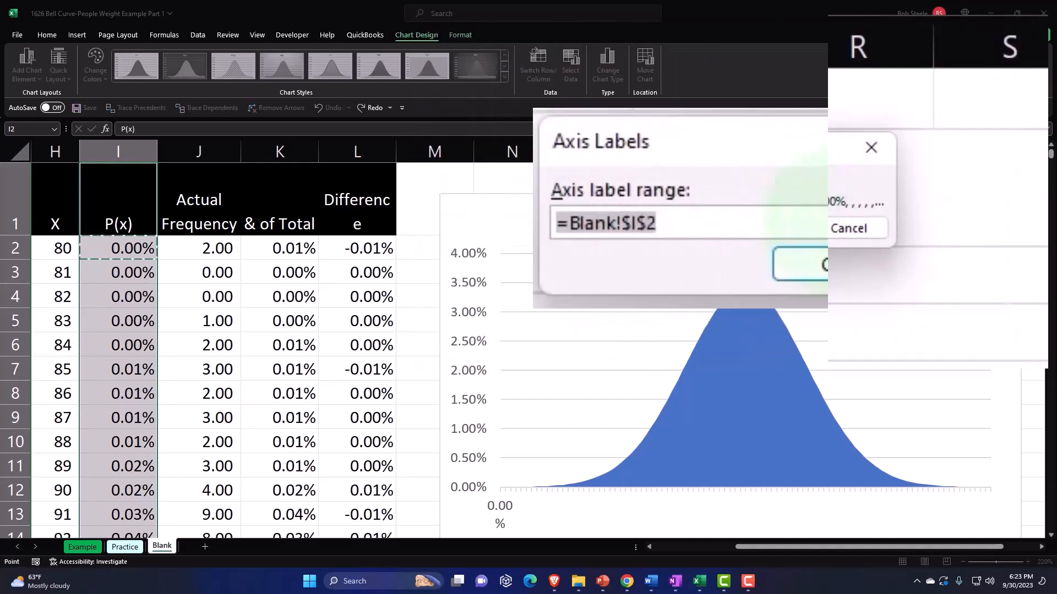
pyautogui.press('BackSpace')
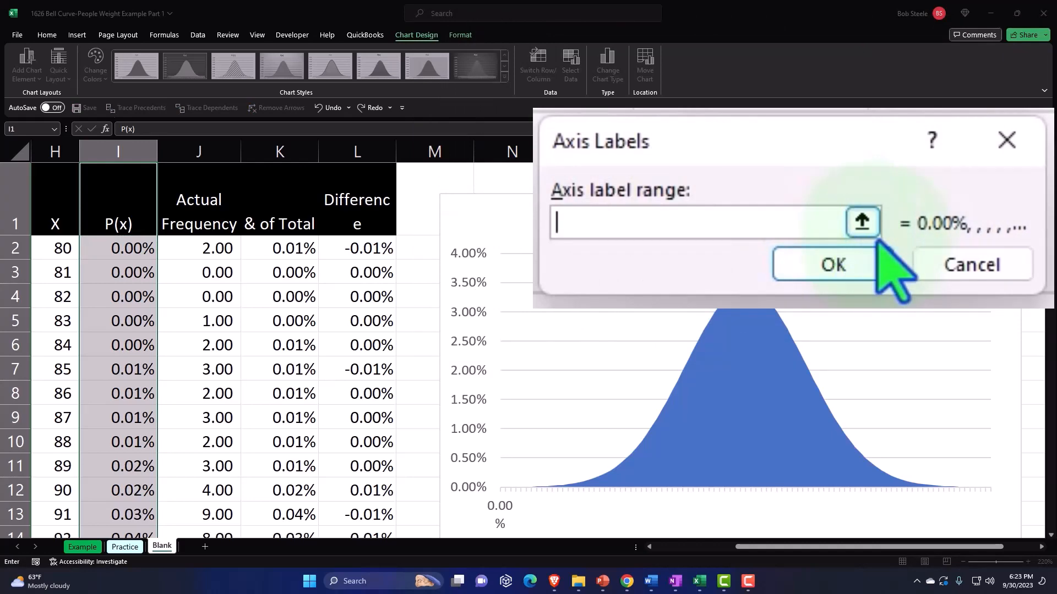
pyautogui.click(862, 223)
pyautogui.click(60, 248)
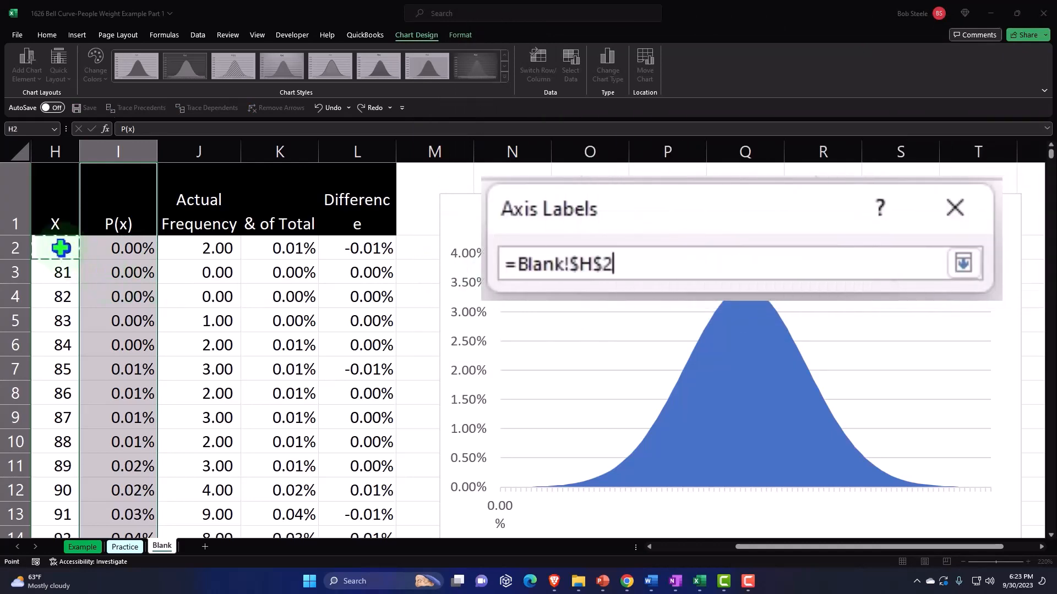
pyautogui.hotkey('ctrl', 'shift', 'Down')
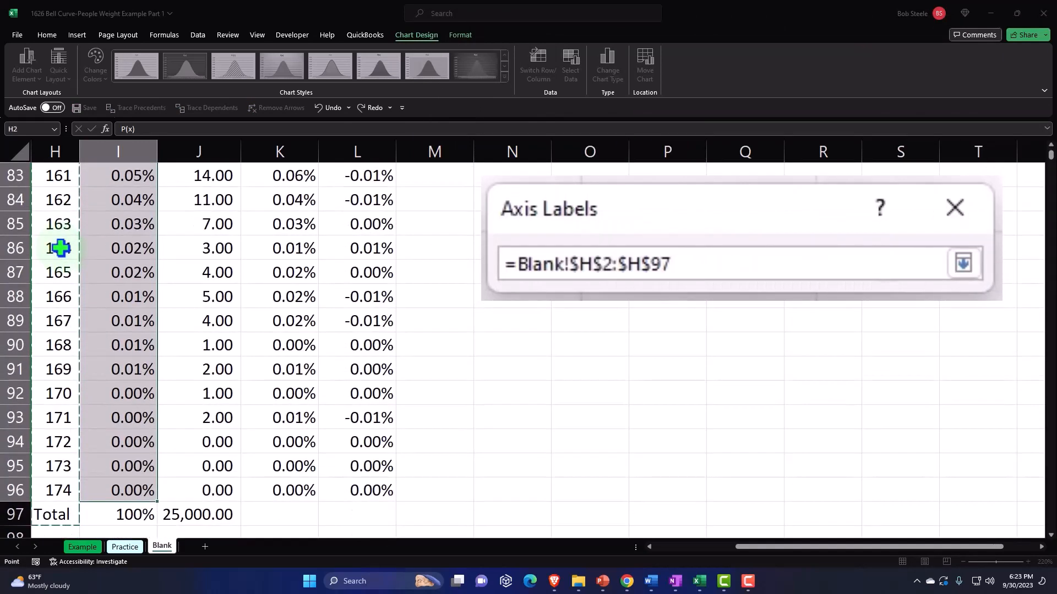
pyautogui.scroll(20, 290, 291)
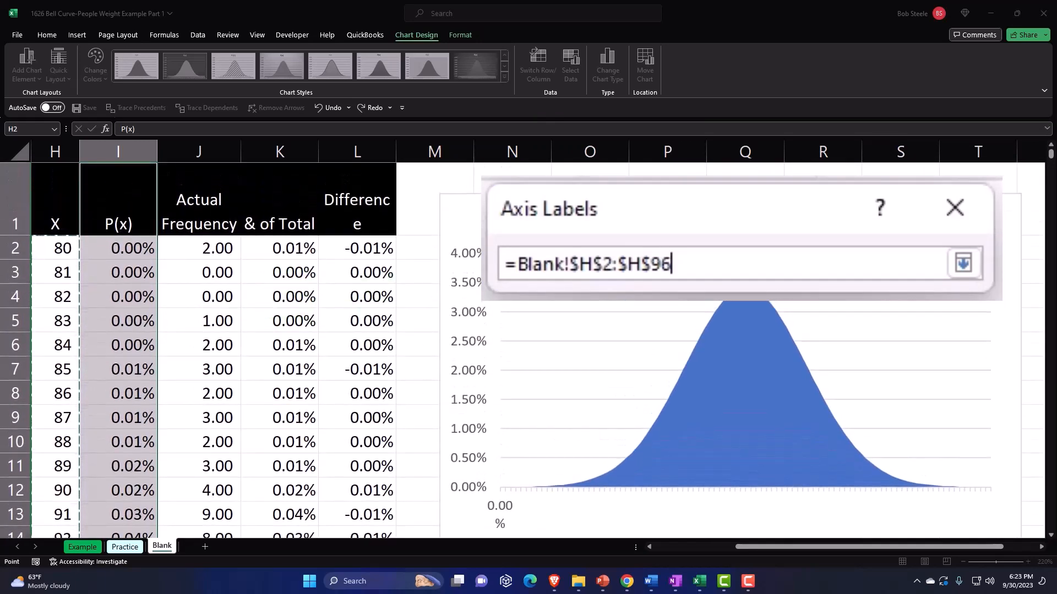
pyautogui.click(964, 263)
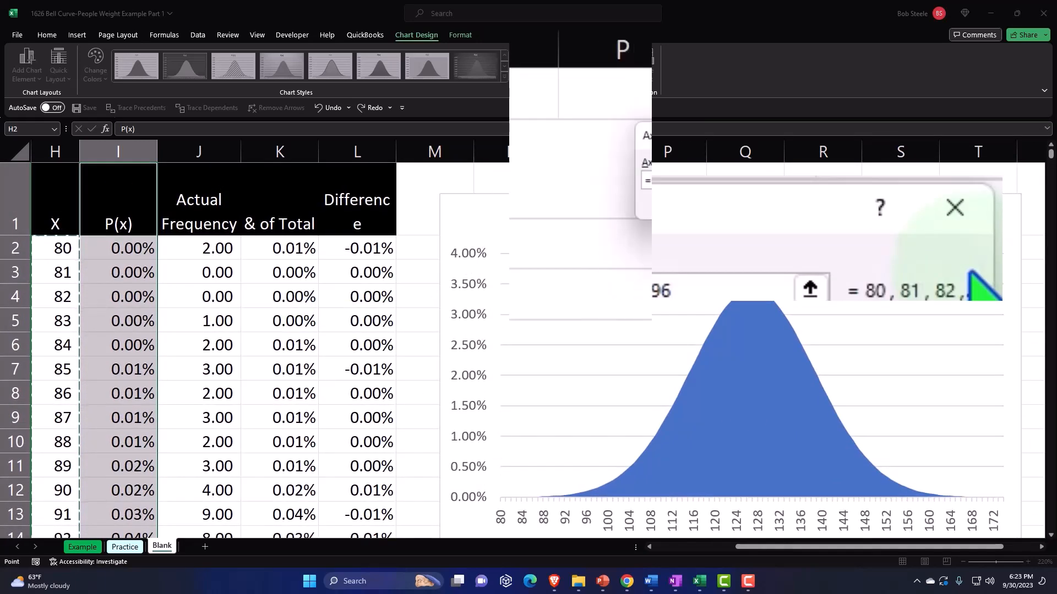
pyautogui.click(796, 203)
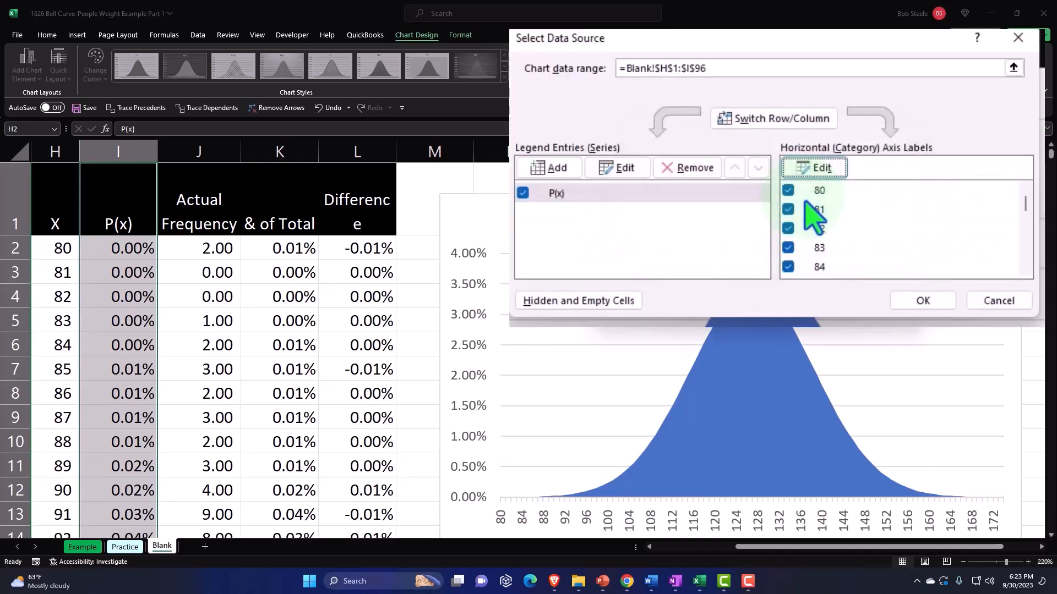
pyautogui.click(925, 301)
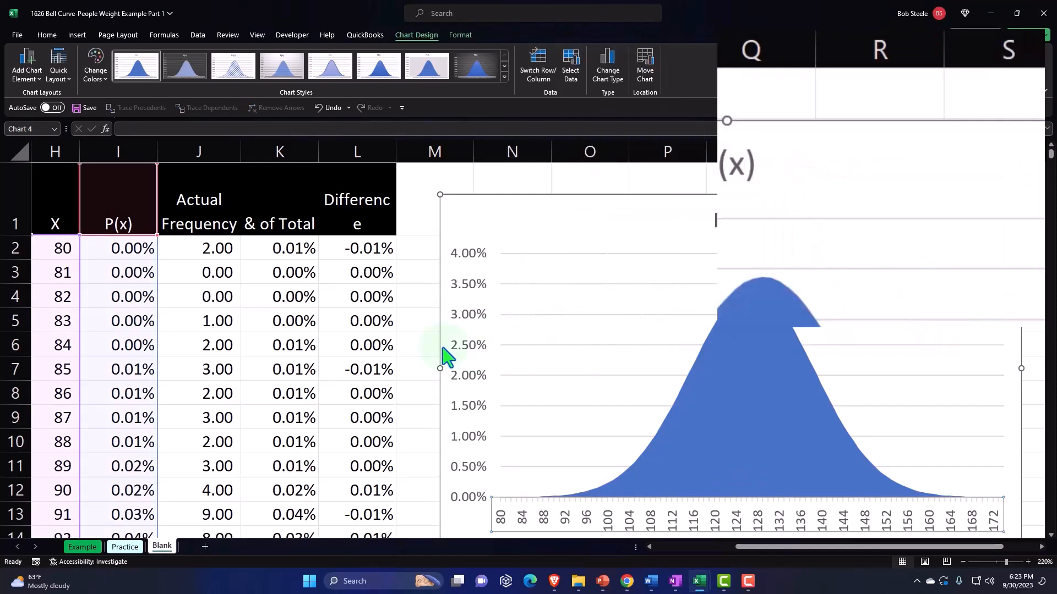
# Examine the P(x) area chart alongside the frequency table and the summary statistics in columns E and F
pyautogui.click(410, 345)
pyautogui.press('Left')
pyautogui.press('Left')
pyautogui.press('Left')
pyautogui.press('Left')
pyautogui.press('Left')
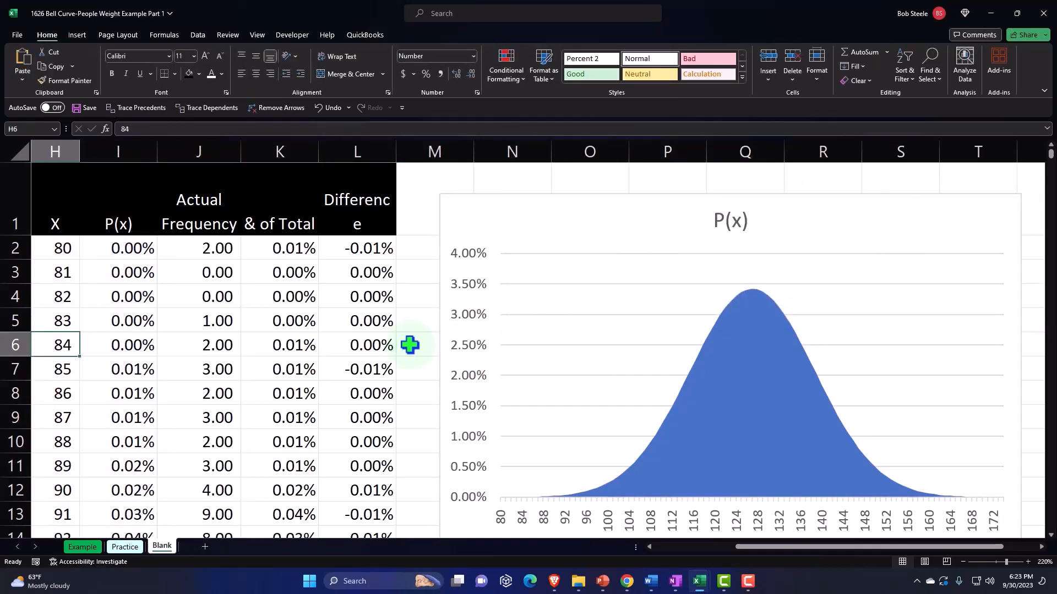
pyautogui.press('Left')
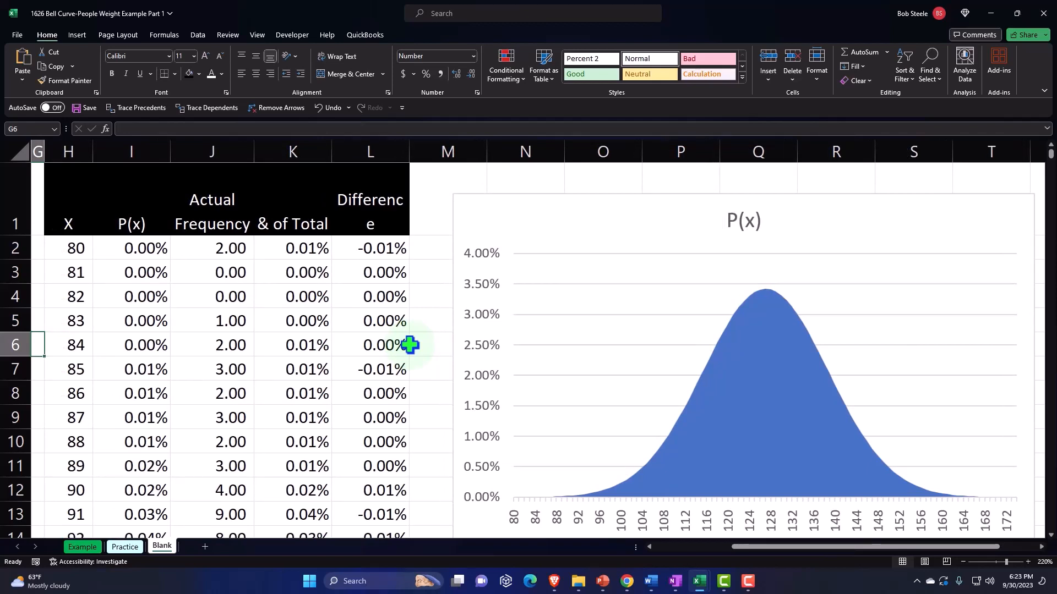
pyautogui.press('Left')
pyautogui.press('Left')
pyautogui.press('Left')
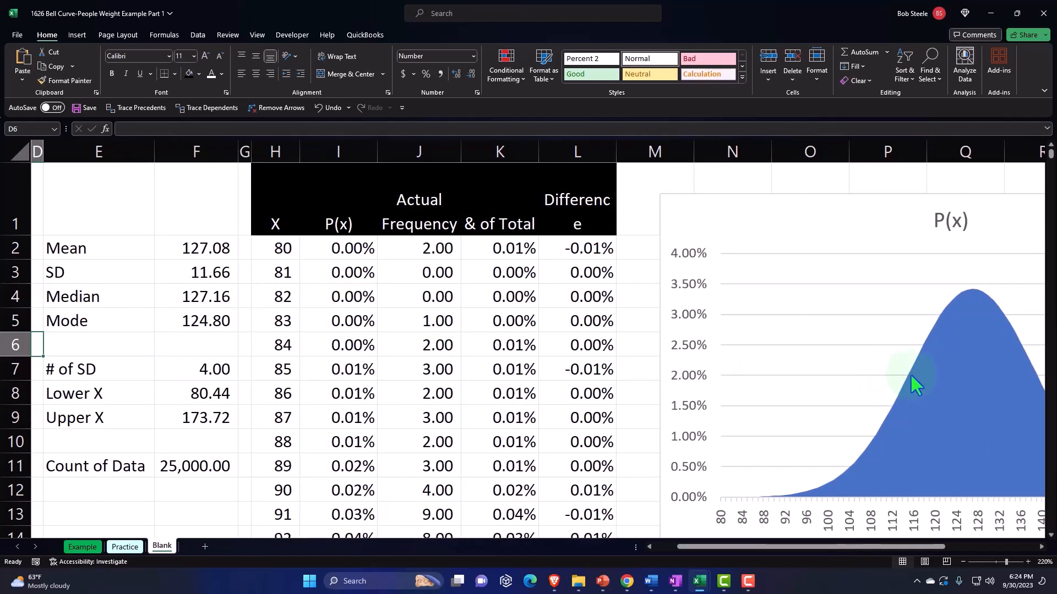
pyautogui.moveTo(911, 377)
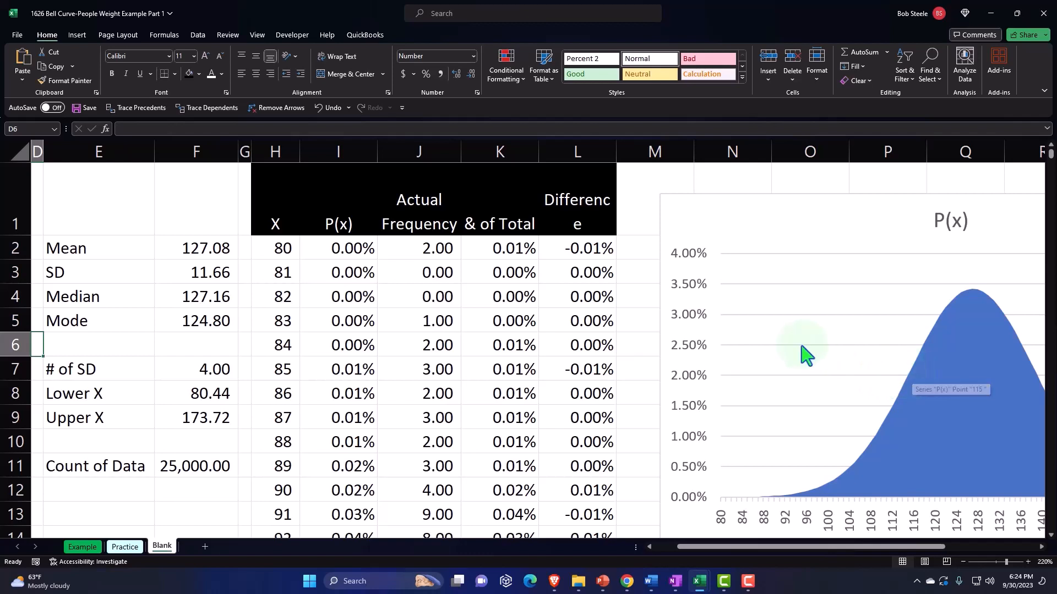